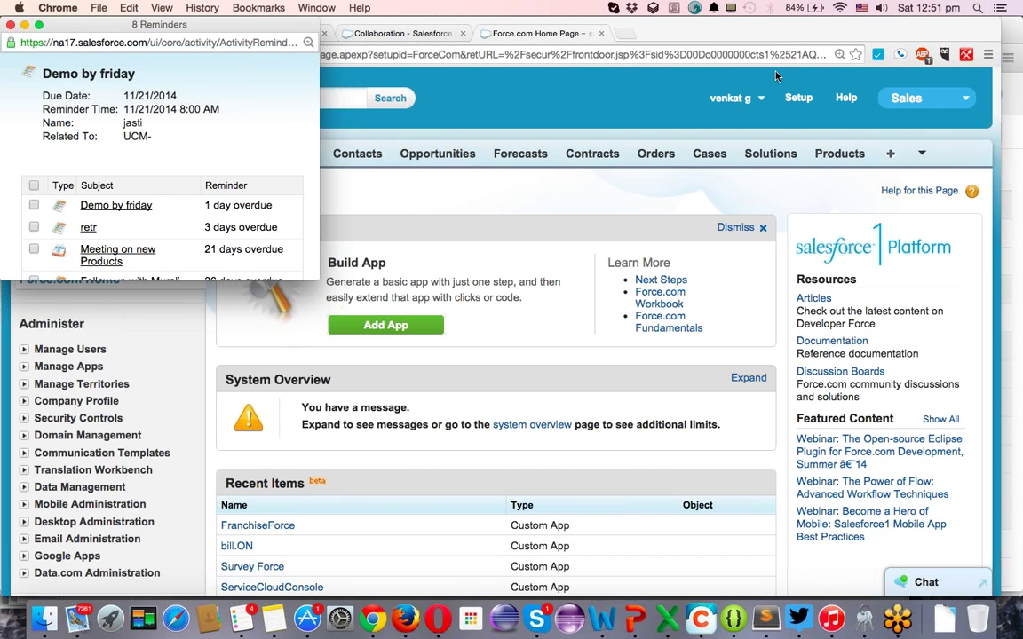
# Close the reminders window and view the Partner Community document in the Salesforce Success Community before returning to the Force.com setup page.
pyautogui.click(11, 27)
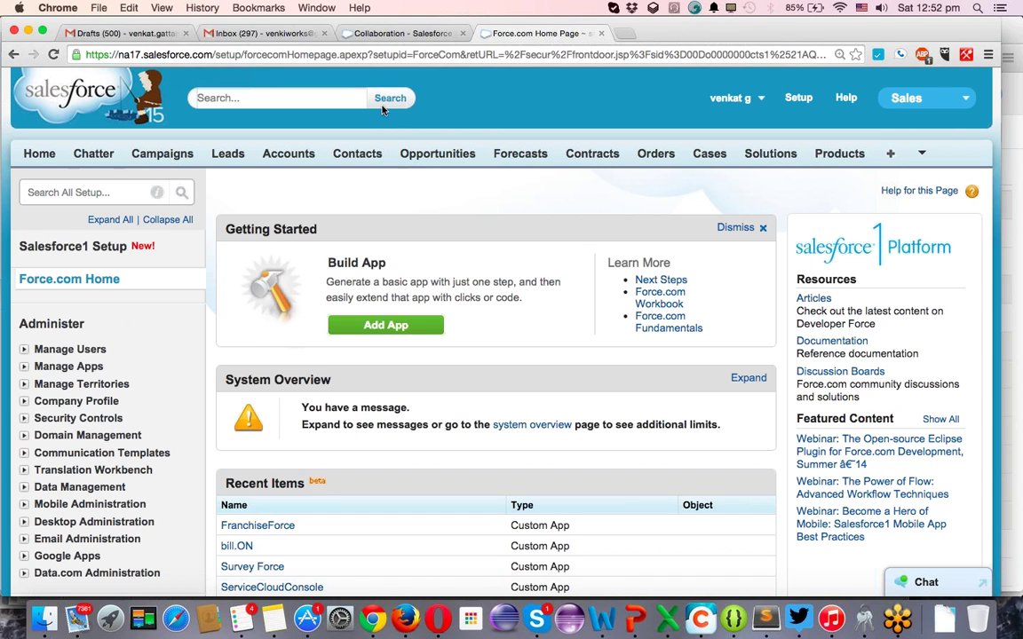
pyautogui.click(401, 36)
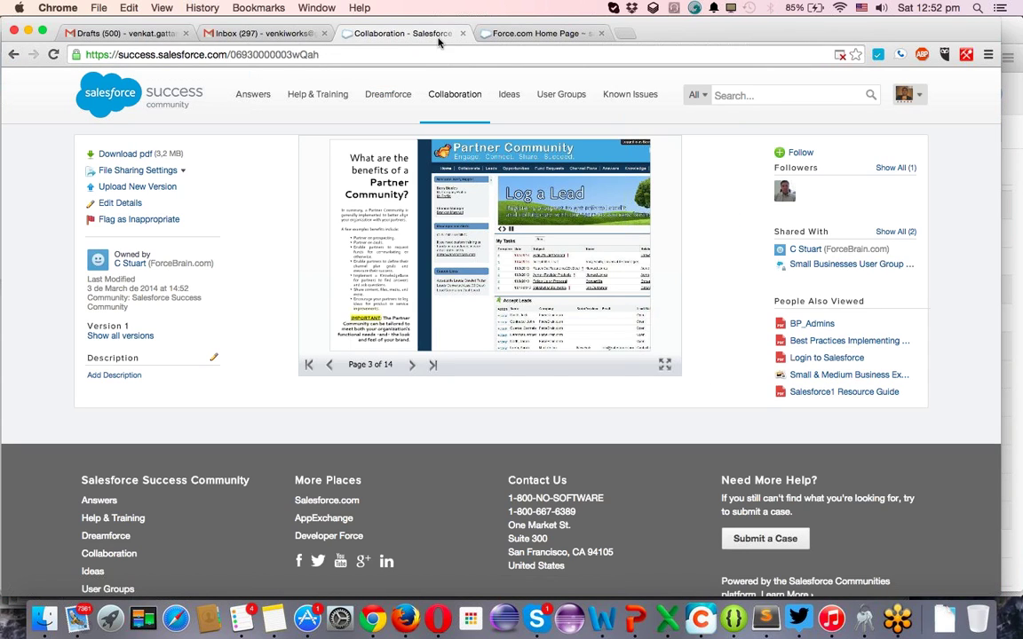
pyautogui.click(512, 35)
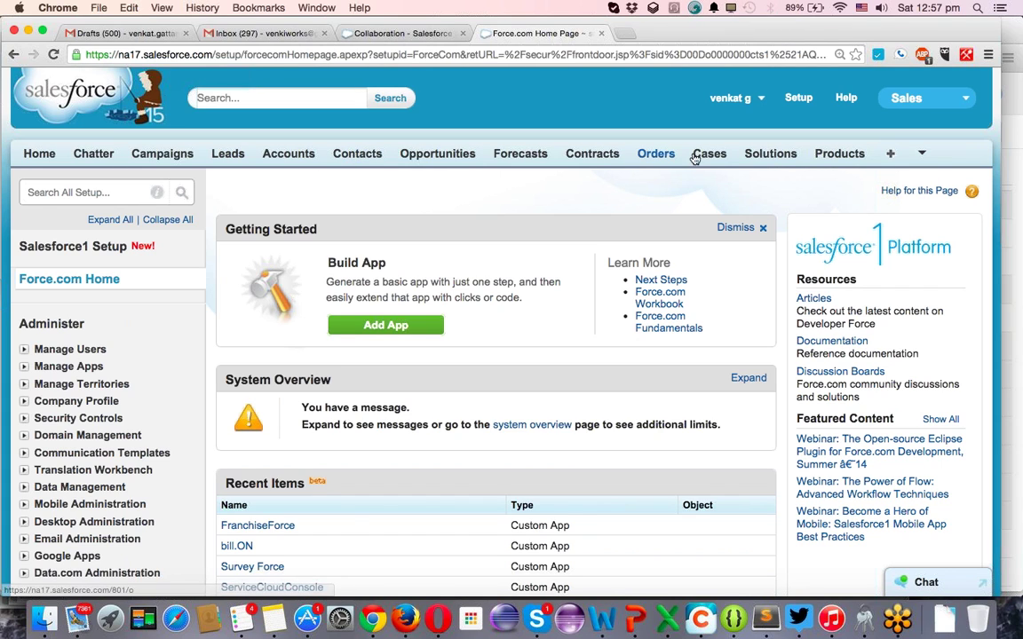
# Switch to the FranchiseForce app and start a clone of the customer record new Customer44.
pyautogui.click(901, 97)
pyautogui.click(888, 289)
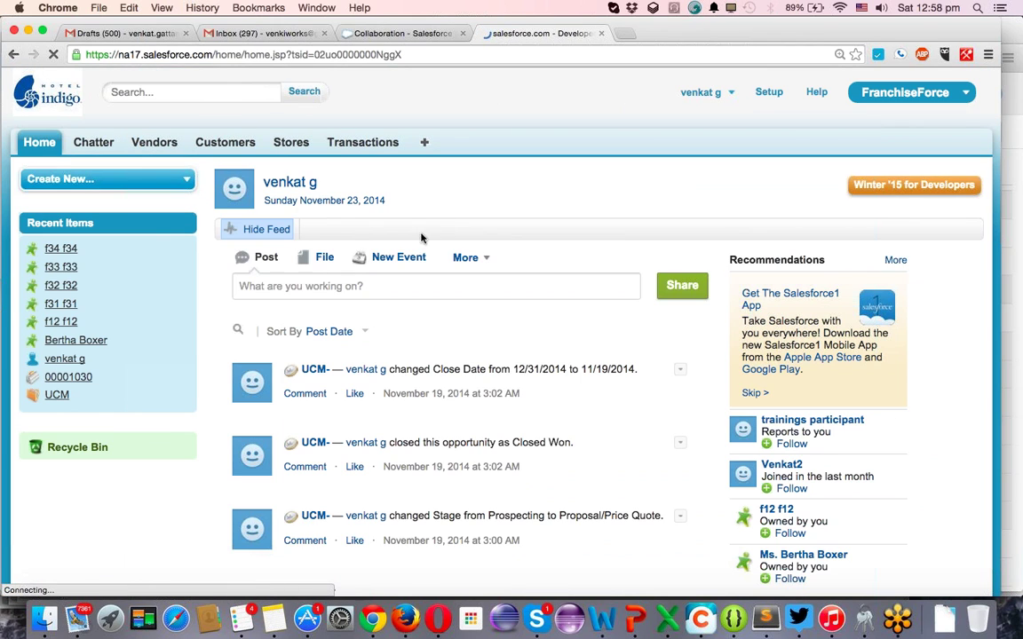
pyautogui.click(238, 147)
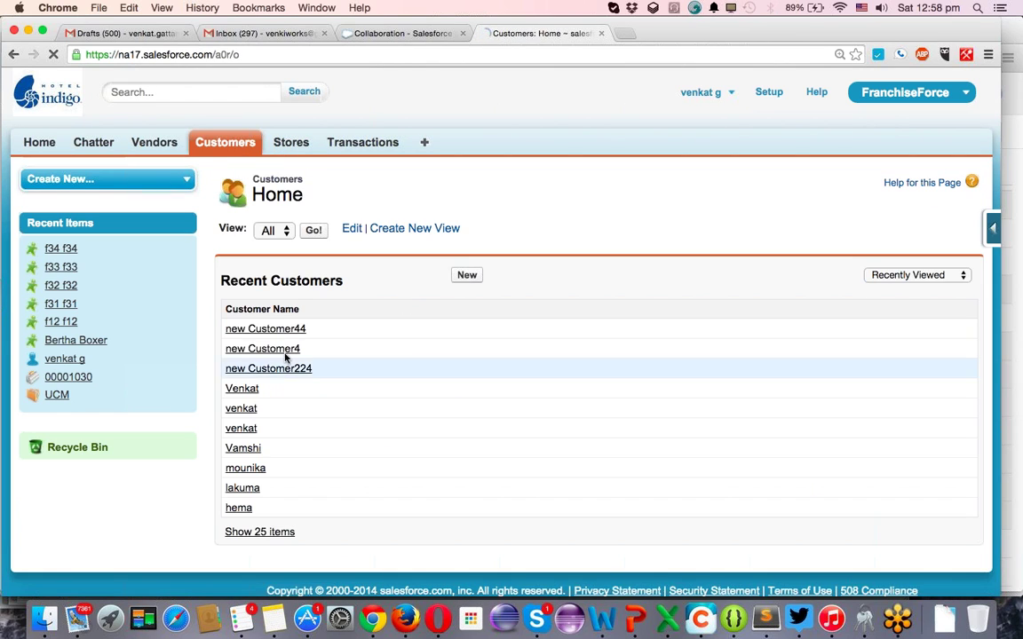
pyautogui.click(283, 334)
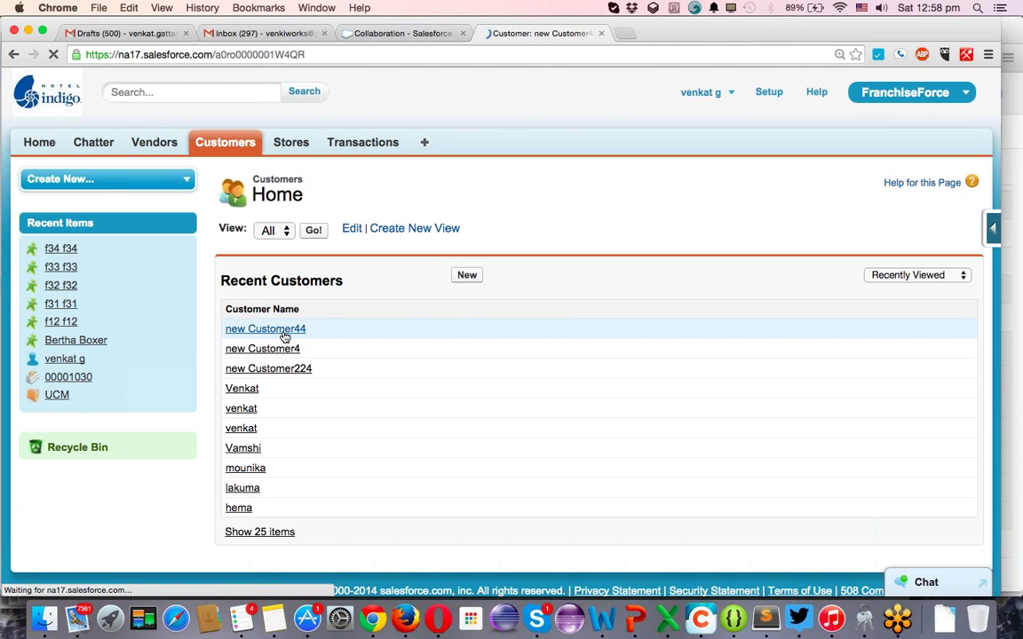
pyautogui.click(557, 286)
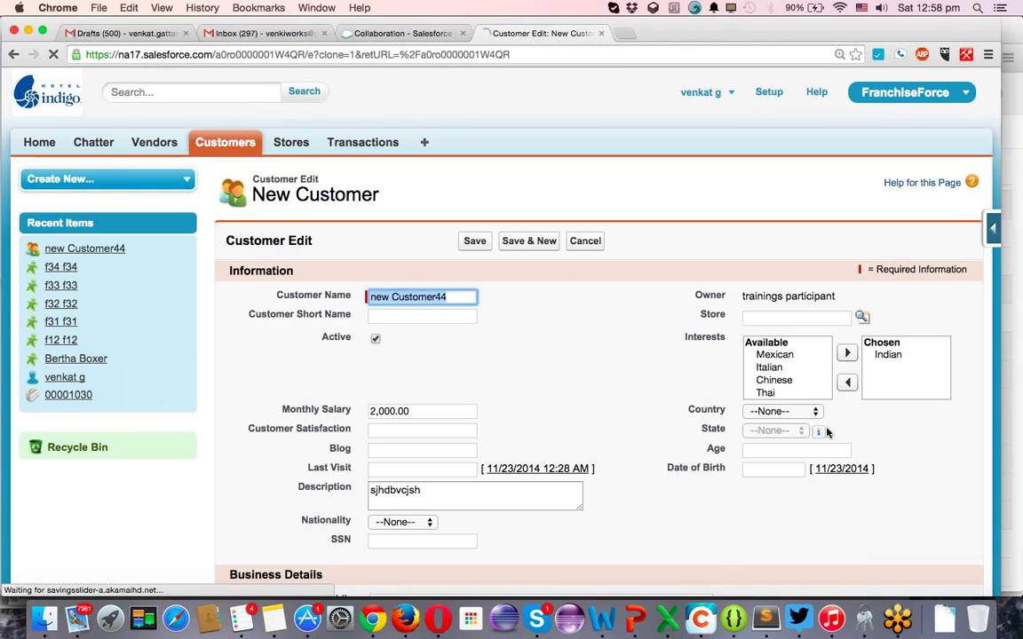
# Set the cloned customer's Country to CHINA and add Chinese and American to the chosen interests.
pyautogui.click(783, 412)
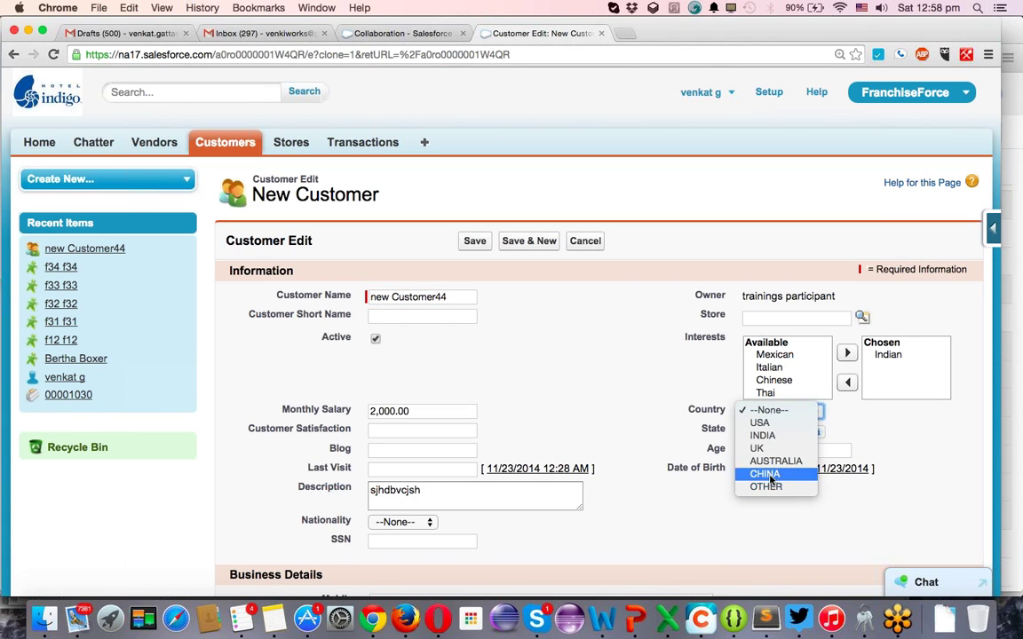
pyautogui.press('Escape')
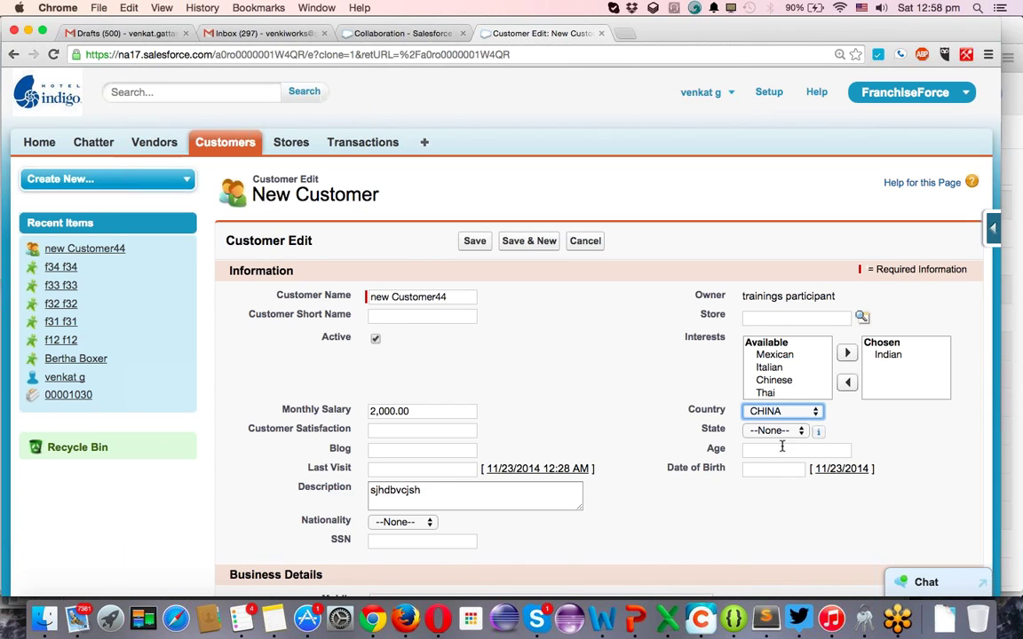
pyautogui.doubleClick(774, 380)
pyautogui.click(772, 391)
pyautogui.doubleClick(772, 392)
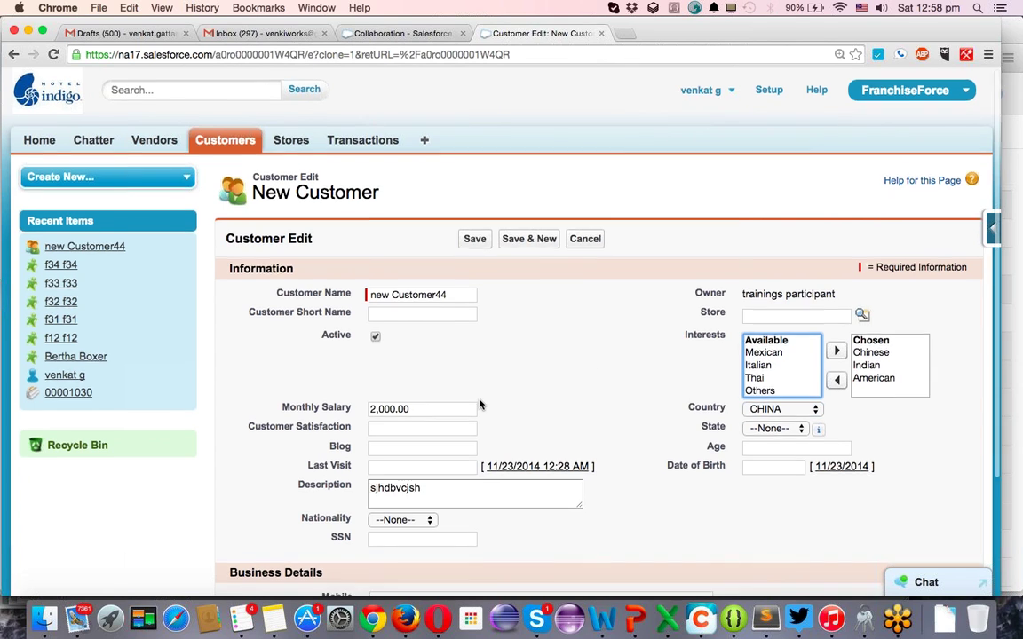
# Set the cloned customer's State to Cs3 and save the record.
pyautogui.scroll(-3, 621, 355)
pyautogui.click(759, 296)
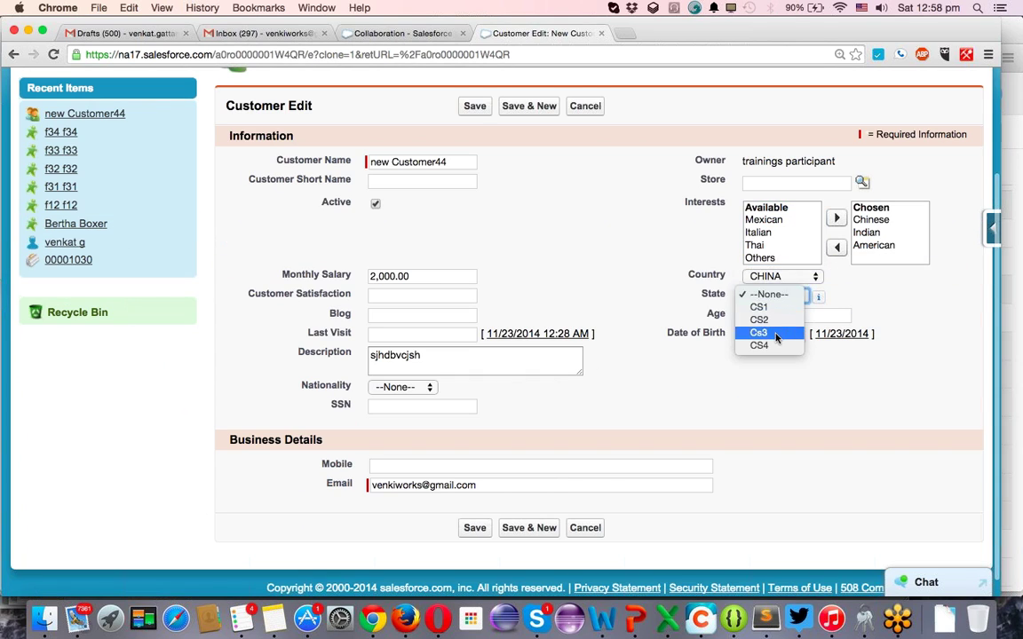
pyautogui.click(758, 332)
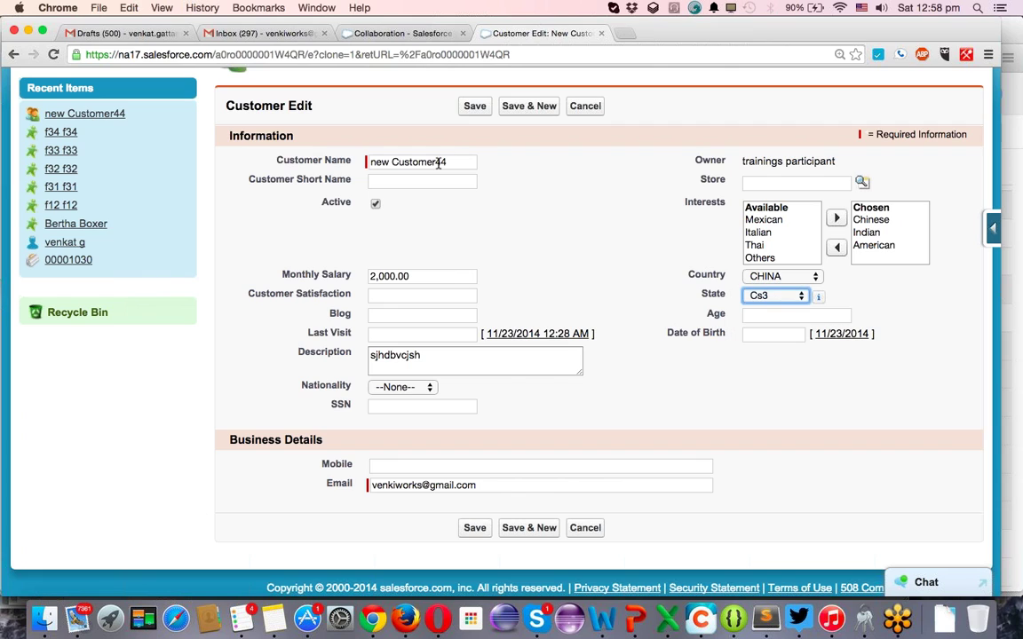
pyautogui.click(475, 107)
pyautogui.click(475, 109)
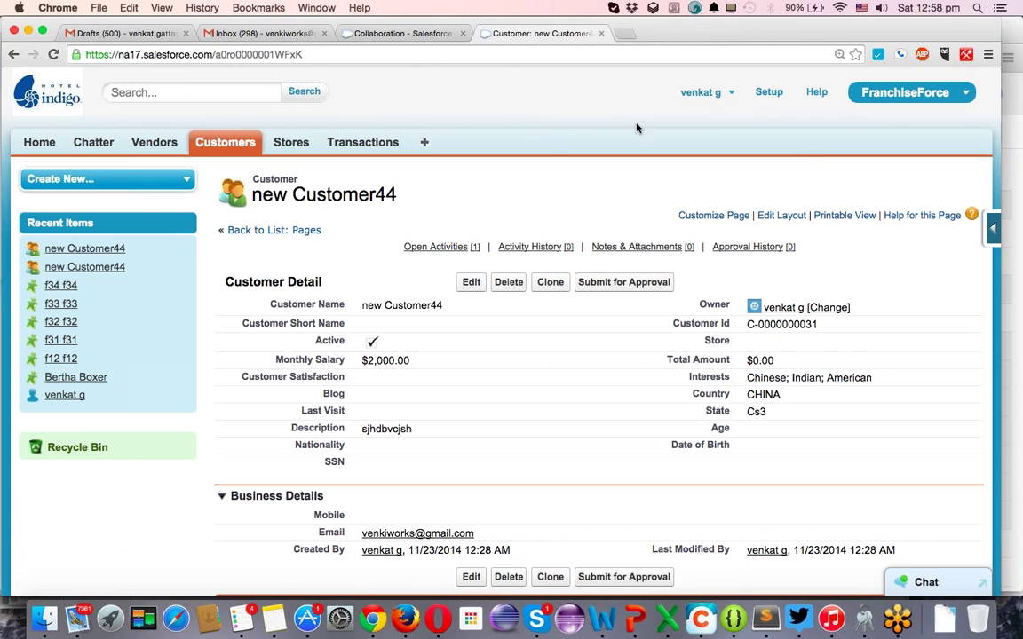
# Open the tab customization for the FranchiseForce app and add Dashboards to the selected tabs.
pyautogui.click(426, 145)
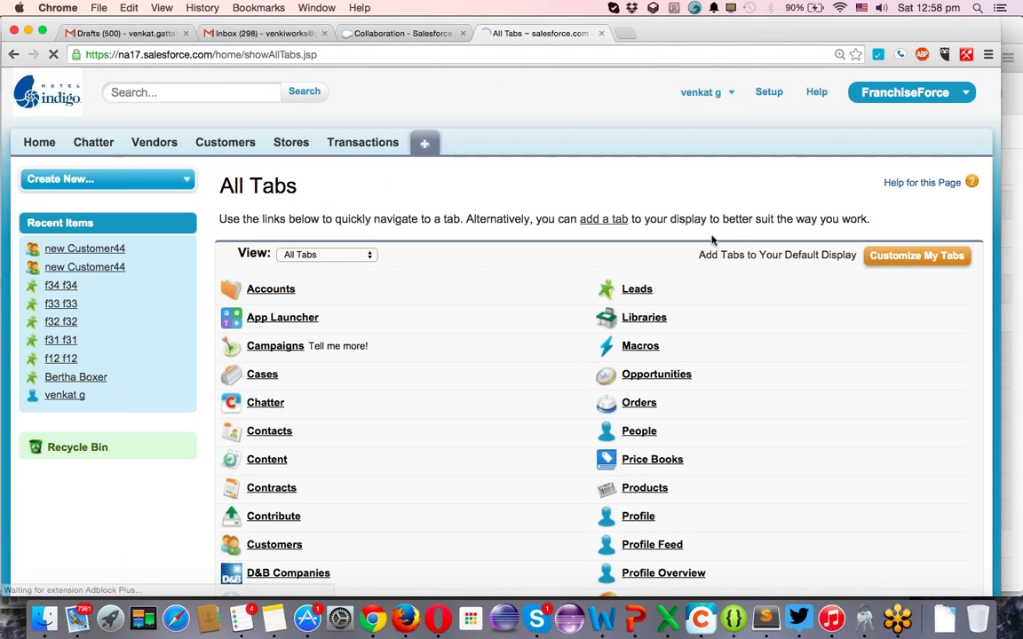
pyautogui.scroll(-3, 710, 238)
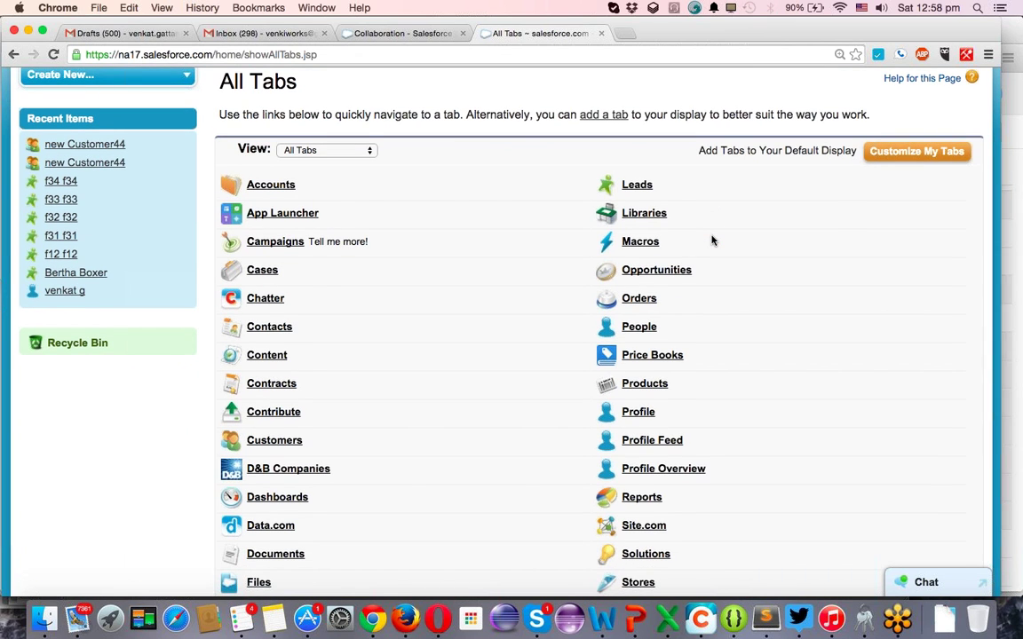
pyautogui.scroll(-2, 773, 191)
pyautogui.click(915, 85)
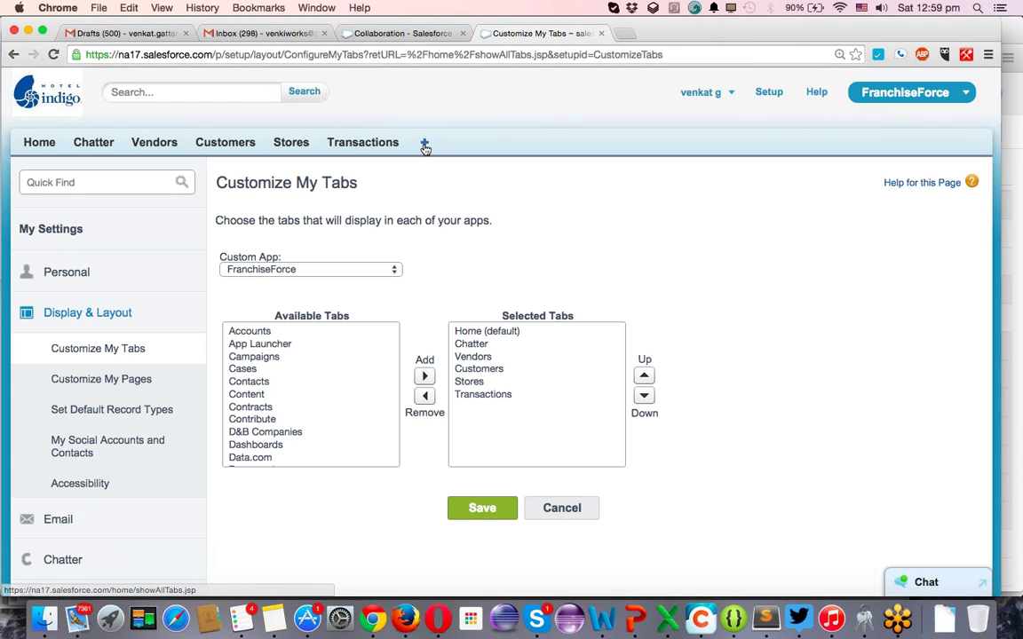
pyautogui.scroll(-5, 268, 399)
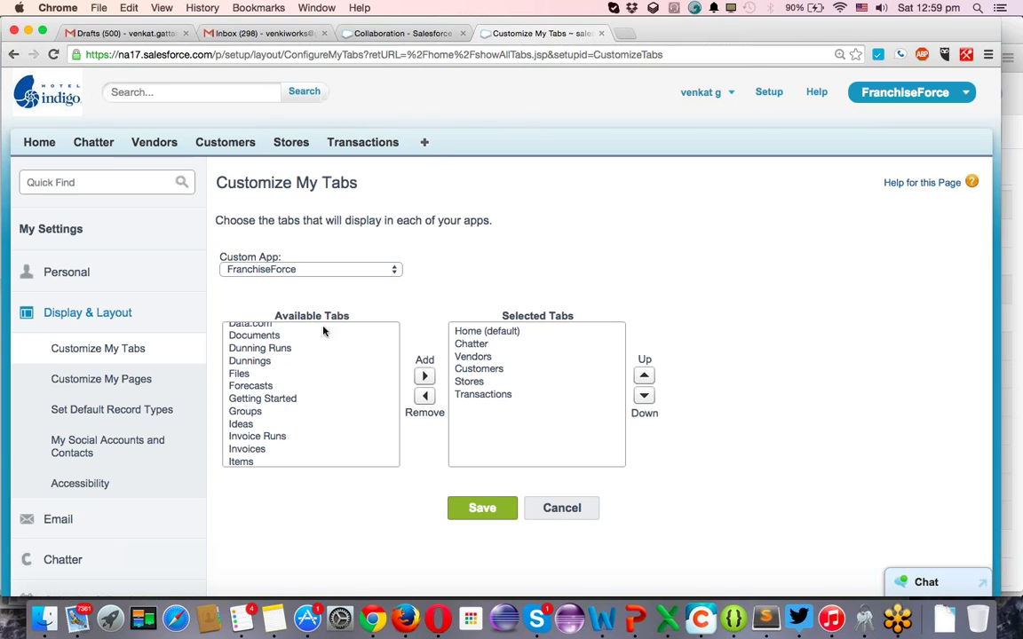
pyautogui.scroll(-1, 308, 348)
pyautogui.scroll(3, 308, 349)
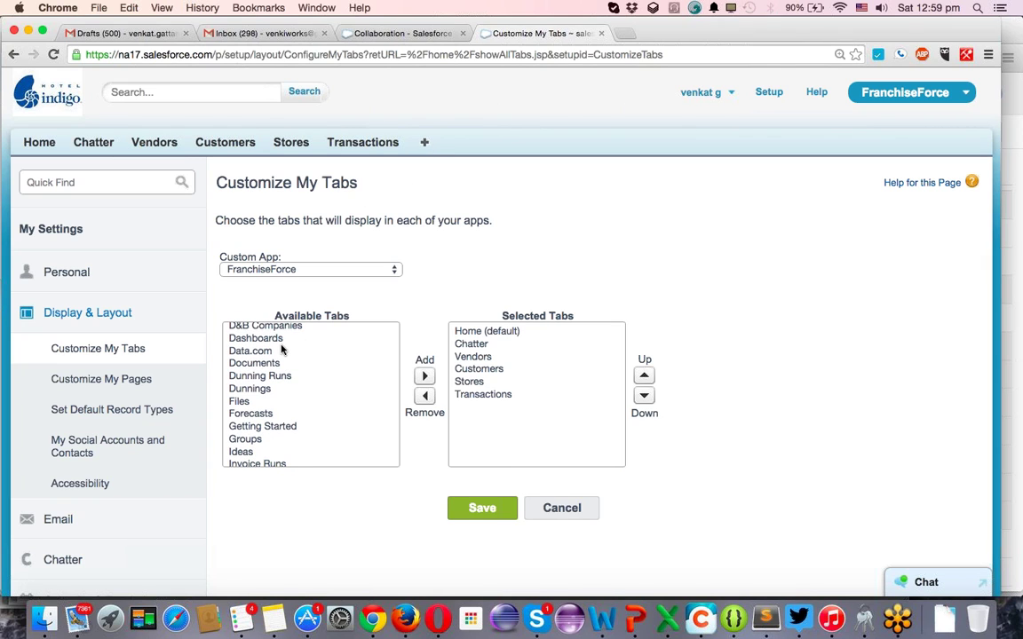
pyautogui.click(266, 338)
pyautogui.click(424, 376)
# Add Reports to the selected tabs and place it directly after Chatter in the tab order.
pyautogui.scroll(-5, 278, 400)
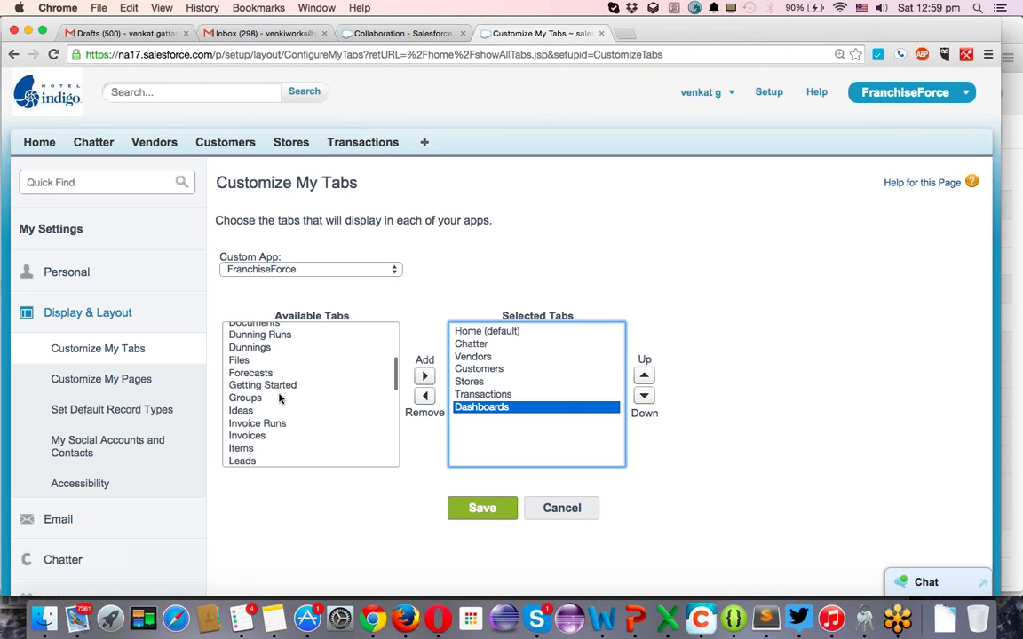
pyautogui.scroll(-5, 279, 400)
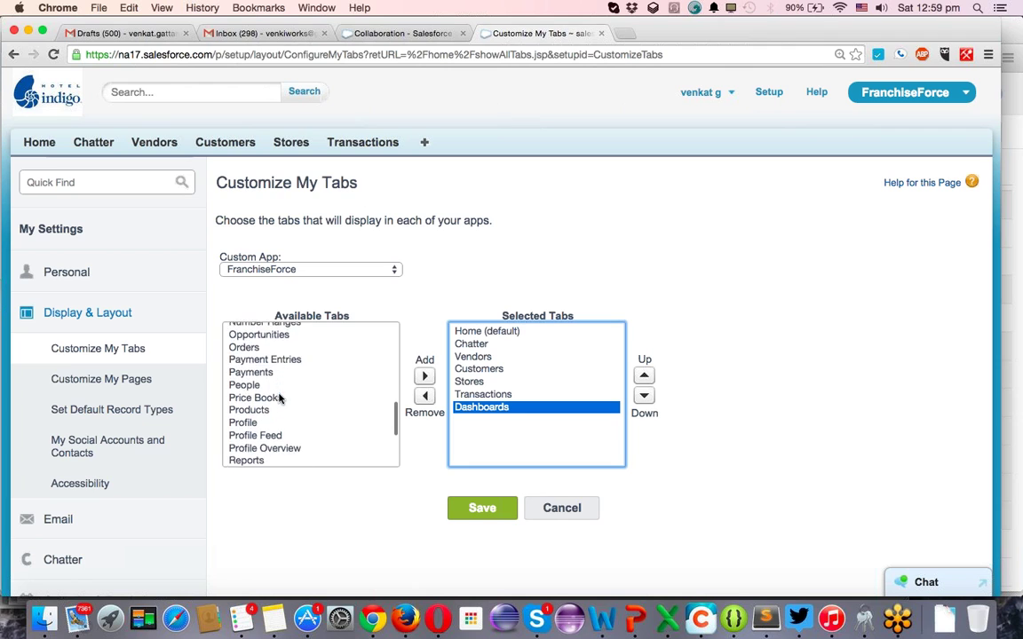
pyautogui.click(255, 399)
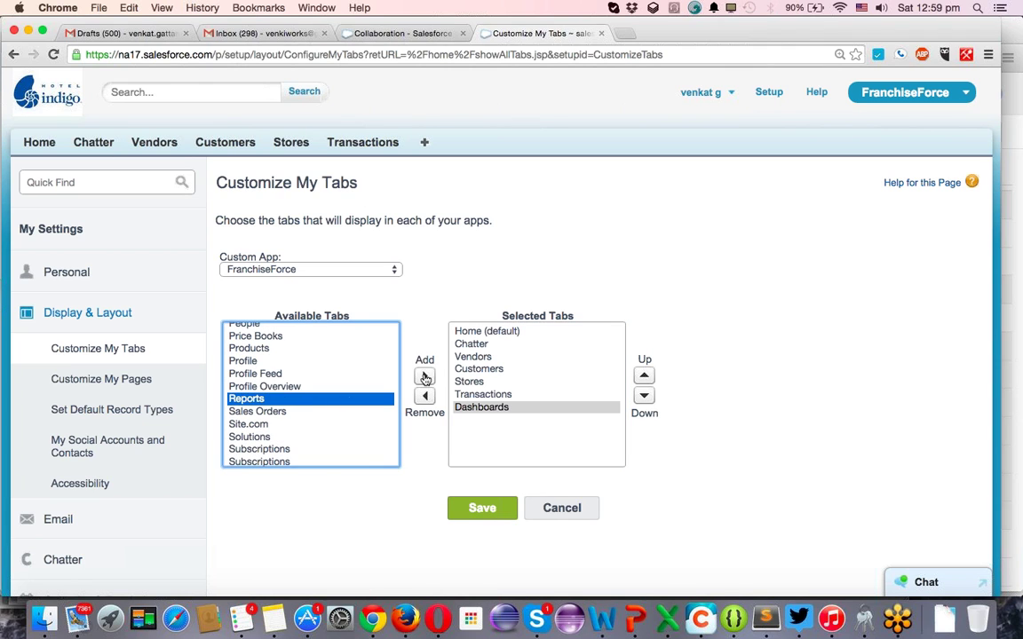
pyautogui.click(424, 376)
pyautogui.click(644, 376)
pyautogui.click(644, 375)
pyautogui.click(644, 376)
pyautogui.click(643, 376)
pyautogui.click(643, 375)
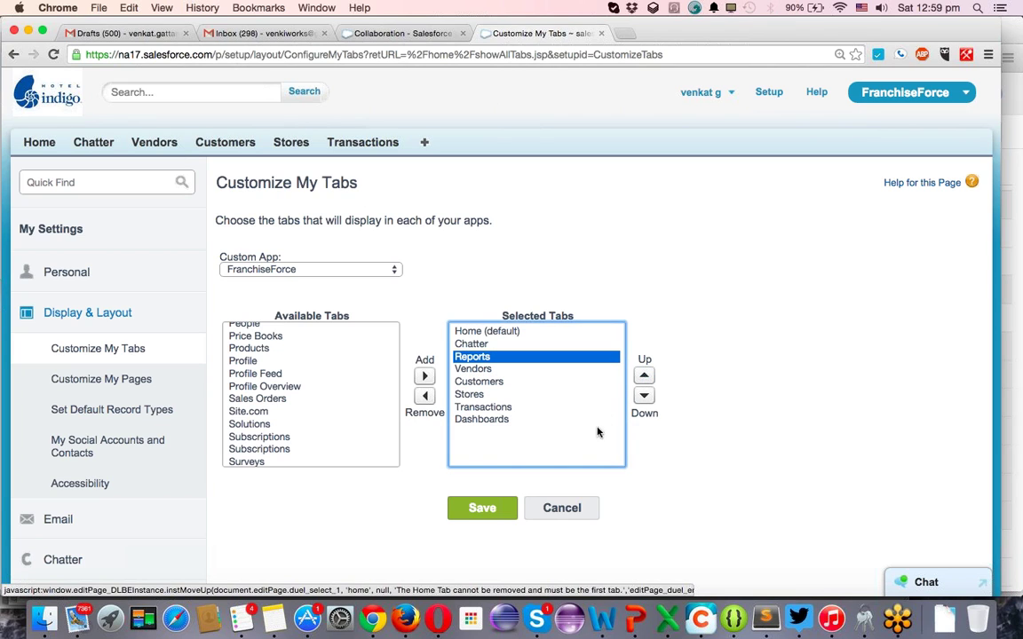
# Place Dashboards directly after Chatter, ahead of Reports, and save the customized tabs.
pyautogui.click(533, 421)
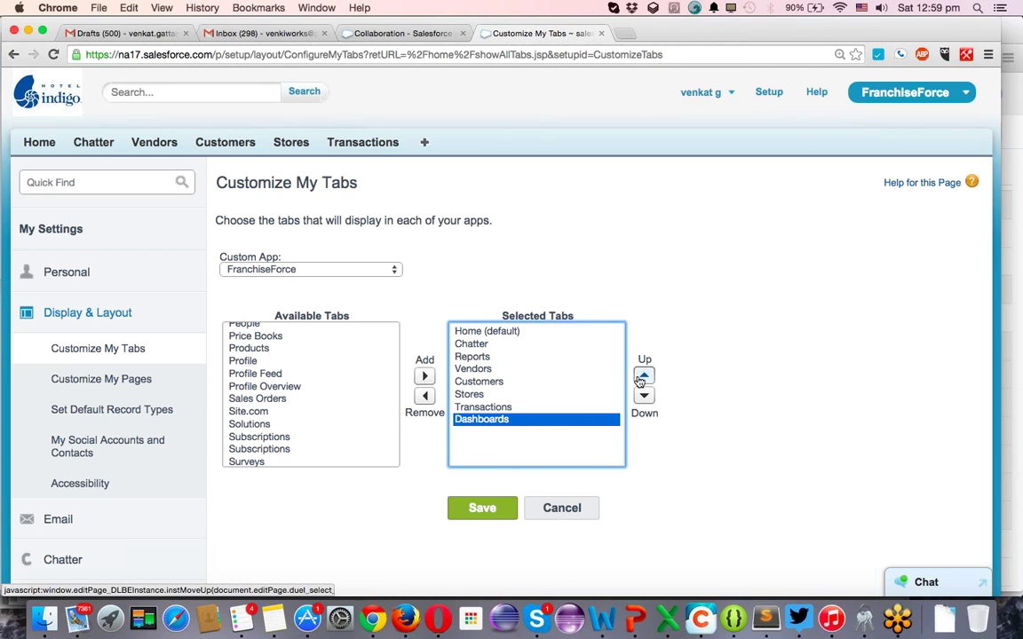
pyautogui.click(643, 376)
pyautogui.click(643, 377)
pyautogui.click(643, 377)
pyautogui.click(642, 377)
pyautogui.click(643, 376)
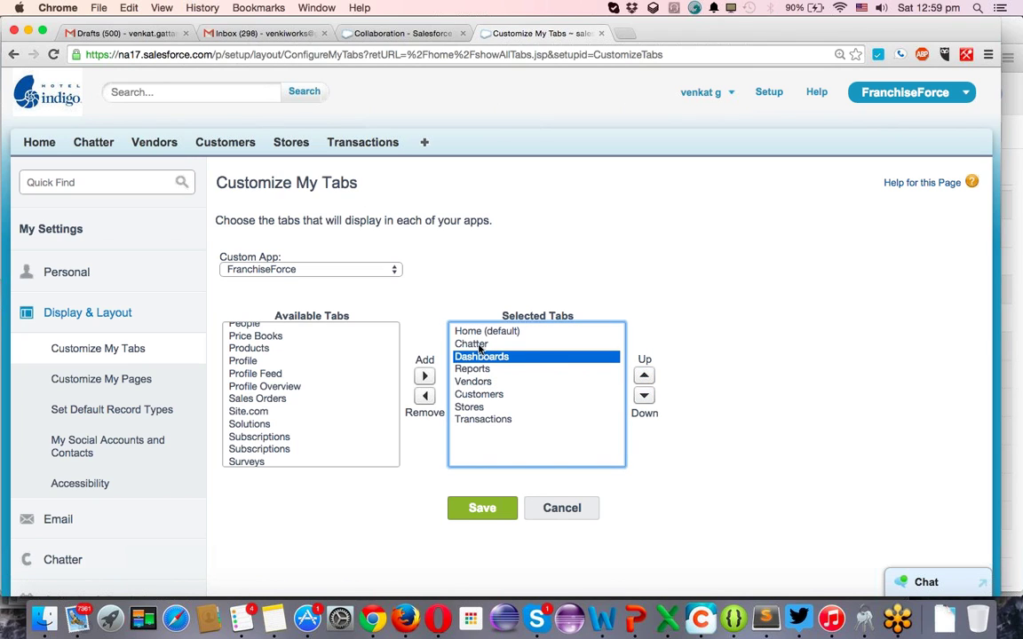
pyautogui.click(482, 507)
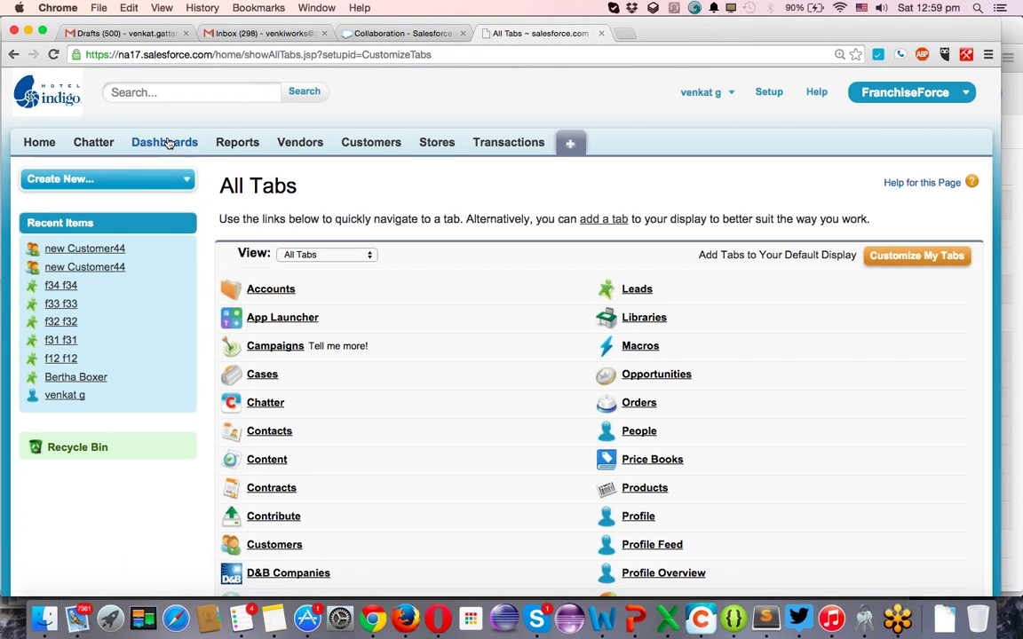
# Start a new report and expand the Other Reports category to examine the report types for the custom objects.
pyautogui.click(246, 149)
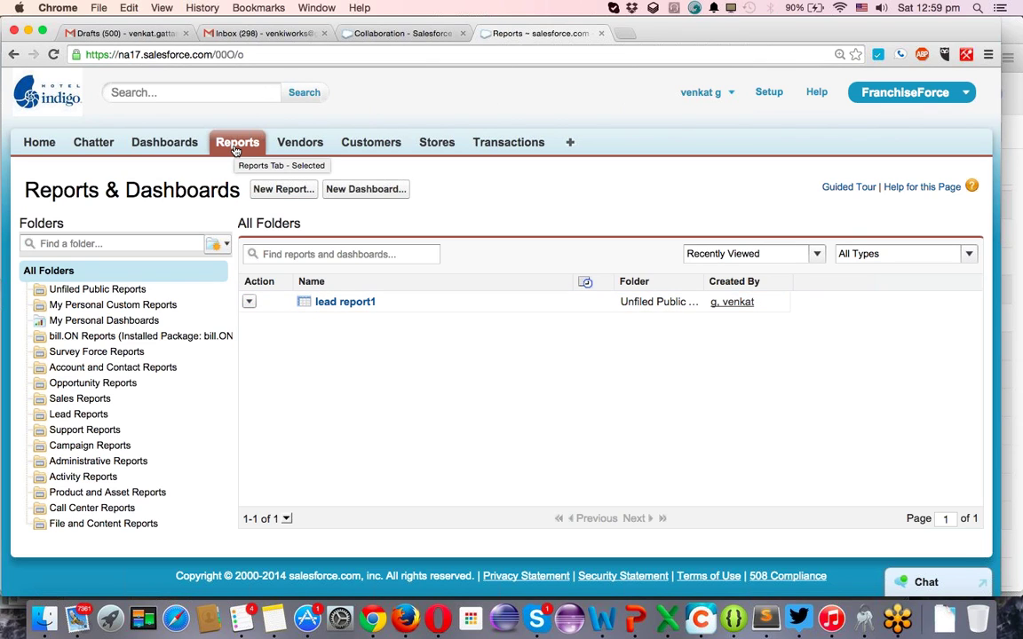
pyautogui.click(283, 195)
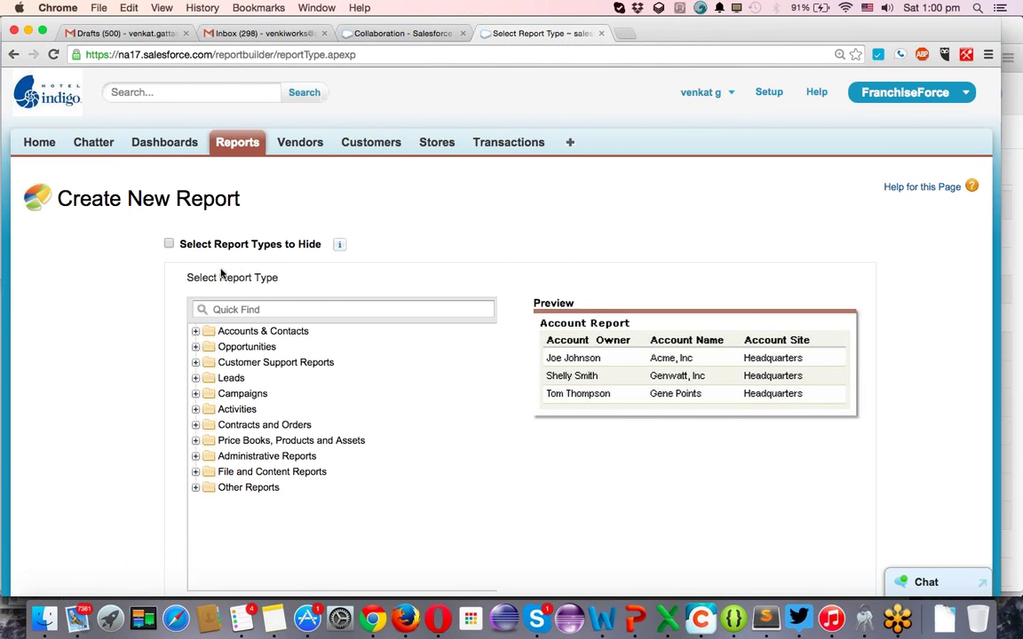
pyautogui.click(197, 488)
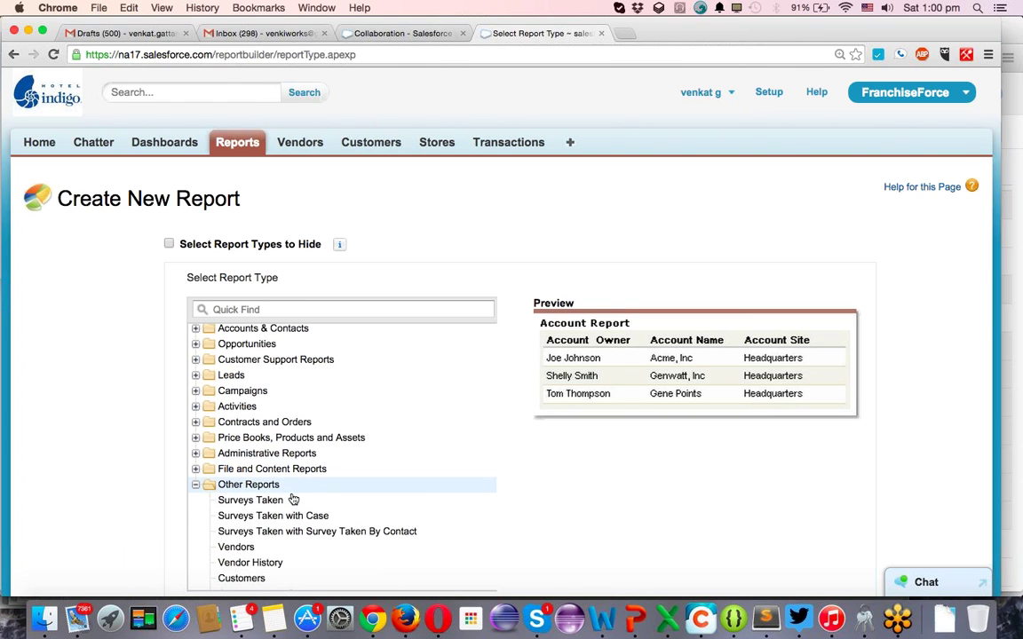
pyautogui.scroll(-5, 293, 500)
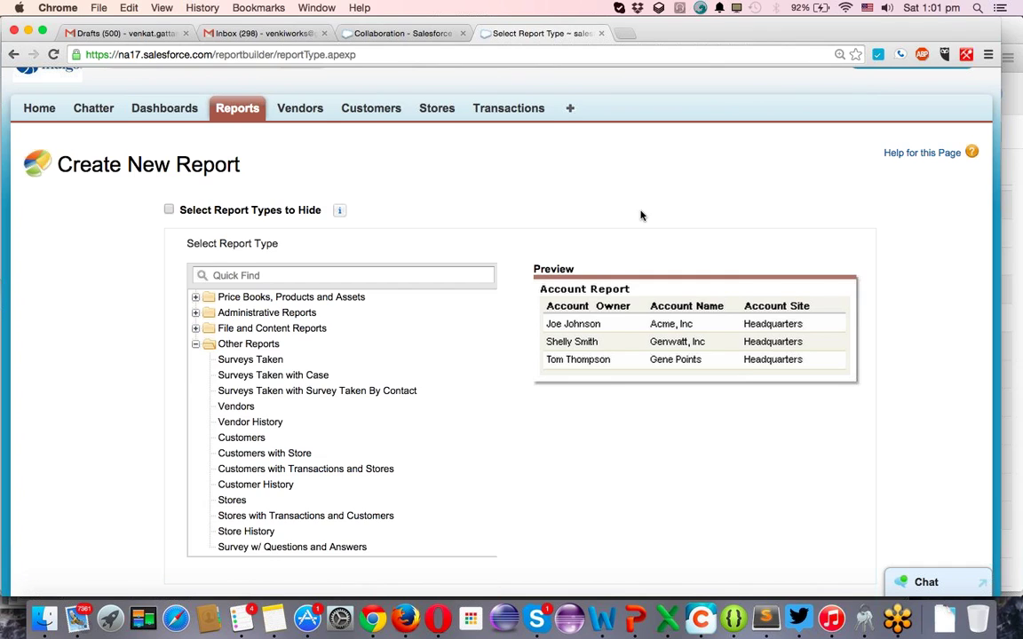
pyautogui.scroll(1, 641, 215)
pyautogui.scroll(-3, 641, 215)
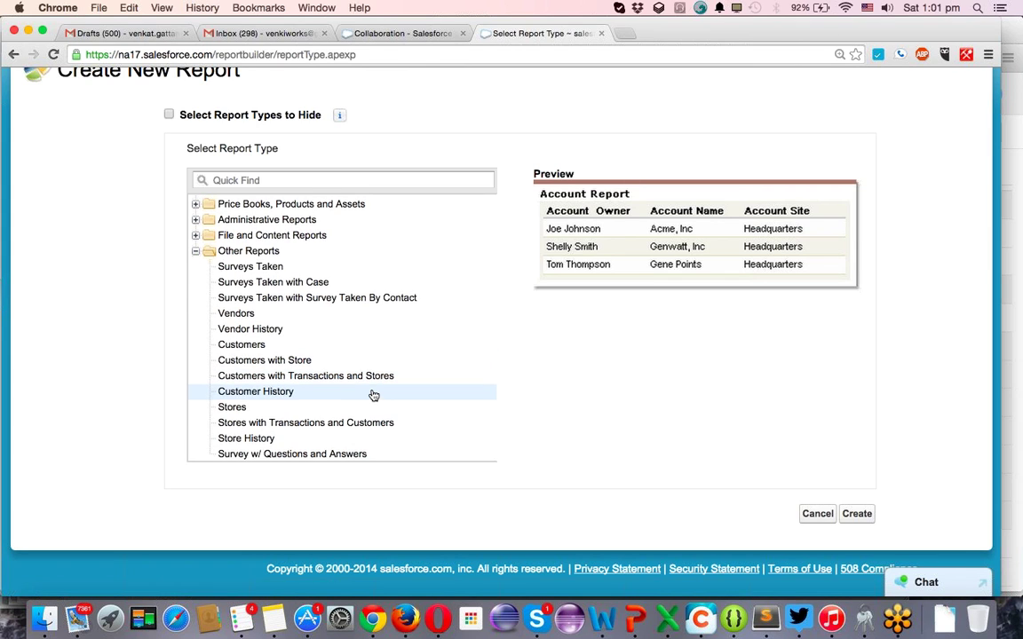
pyautogui.scroll(5, 373, 393)
pyautogui.scroll(1, 373, 393)
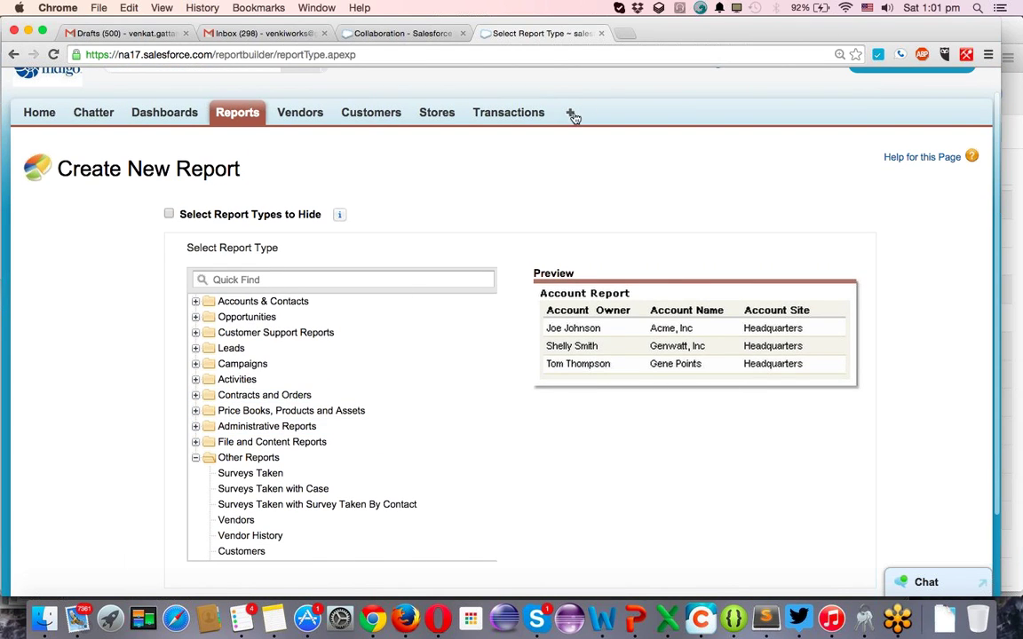
# Open Setup in a separate browser tab and bring up the Schema Builder.
pyautogui.scroll(1, 607, 135)
pyautogui.keyDown('super'); pyautogui.click(770, 94); pyautogui.keyUp('super')
pyautogui.click(658, 36)
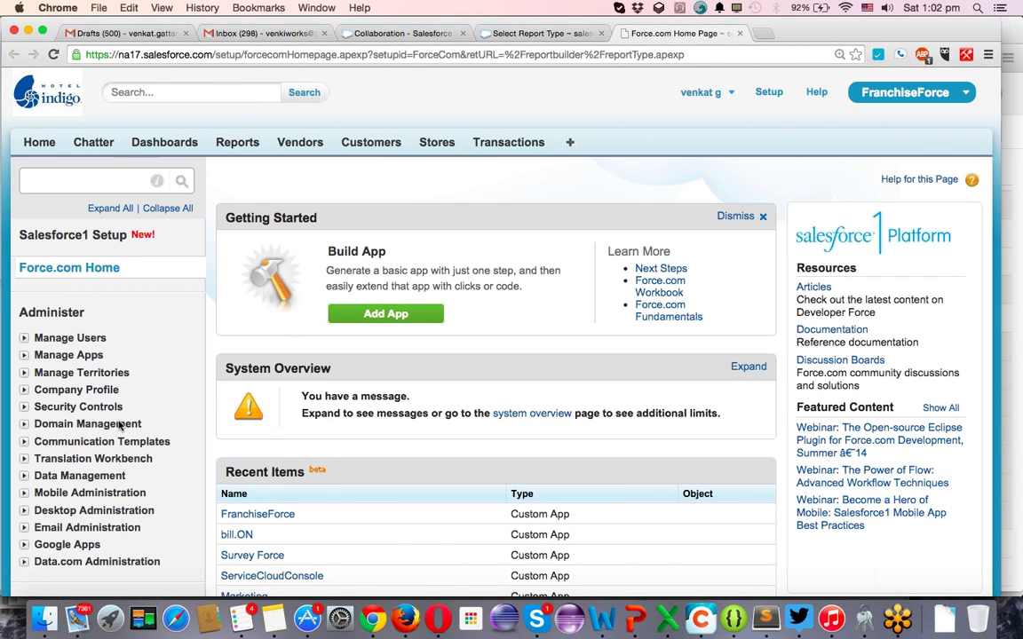
pyautogui.scroll(-5, 121, 424)
pyautogui.click(89, 437)
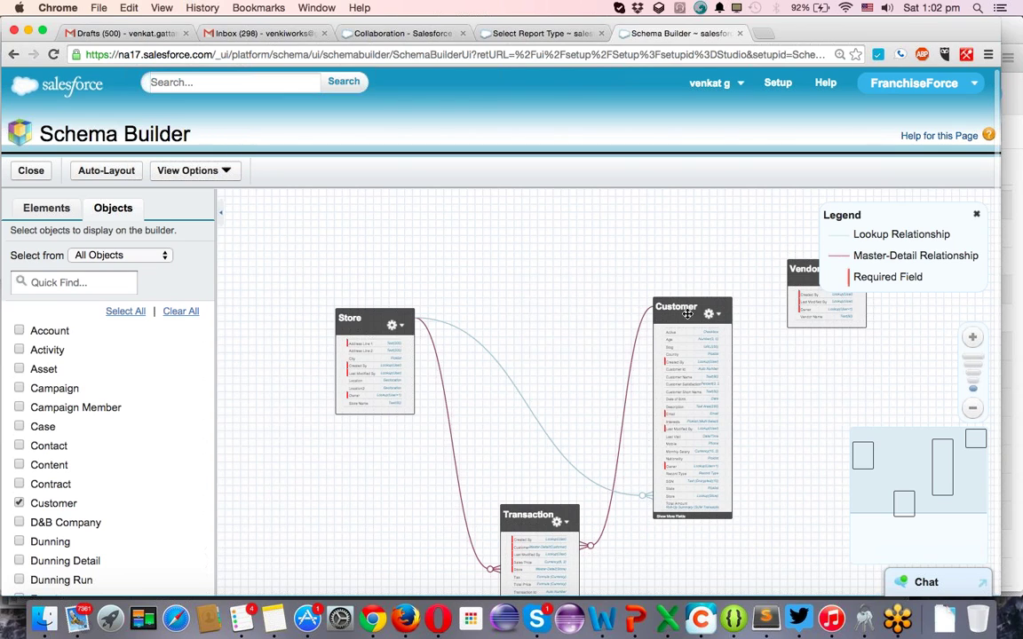
# Compare the report type list with the Schema Builder diagram and open the Customer object's definition from the canvas.
pyautogui.click(523, 33)
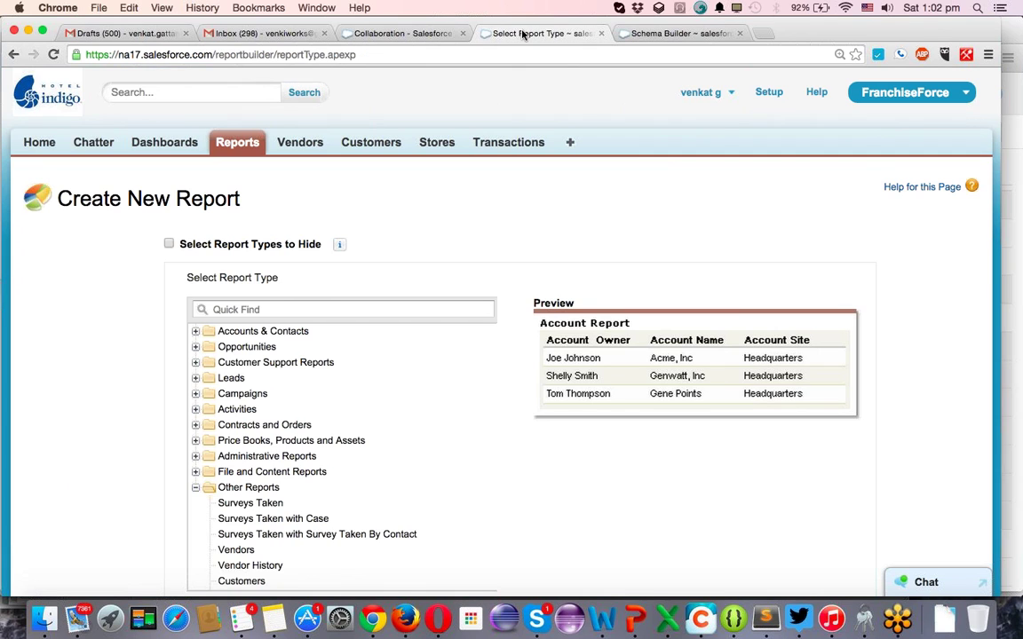
pyautogui.click(679, 33)
pyautogui.click(712, 314)
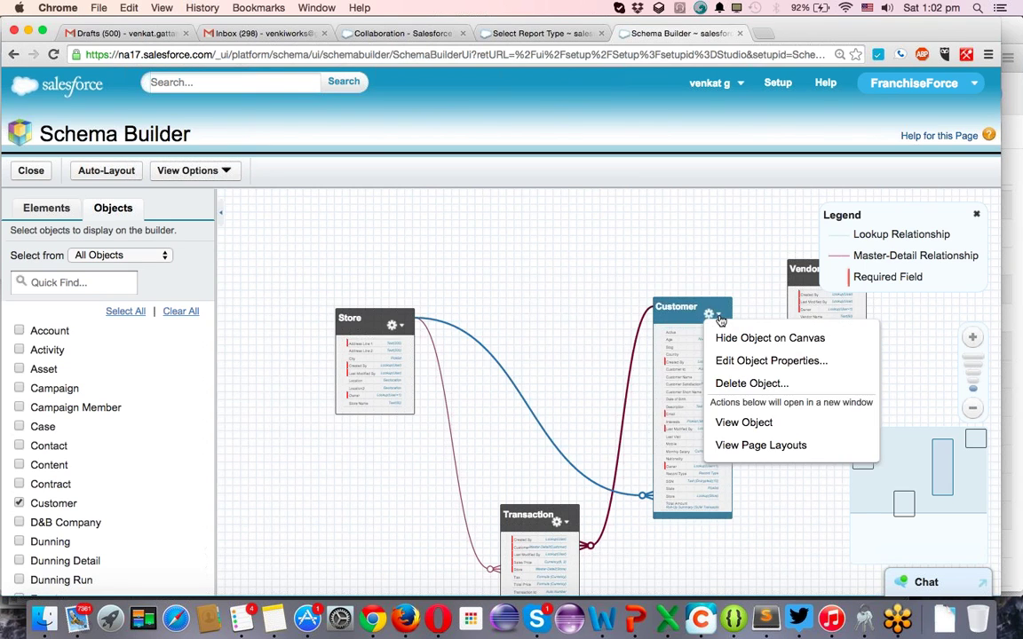
pyautogui.click(739, 419)
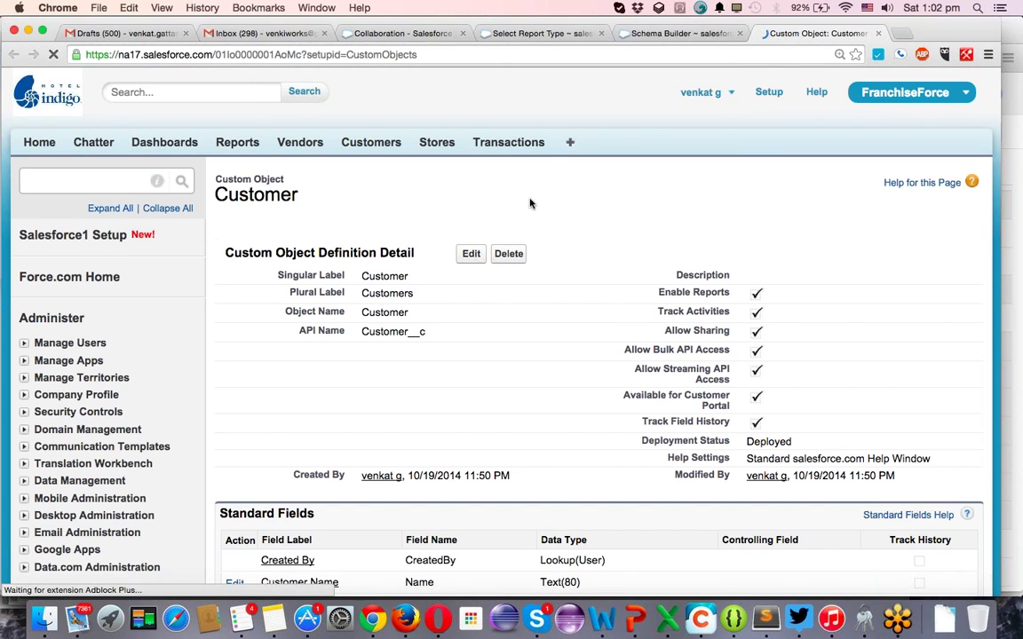
# Go to Report Types in Setup and continue past the introduction to the list of all custom report types.
pyautogui.scroll(-3, 530, 203)
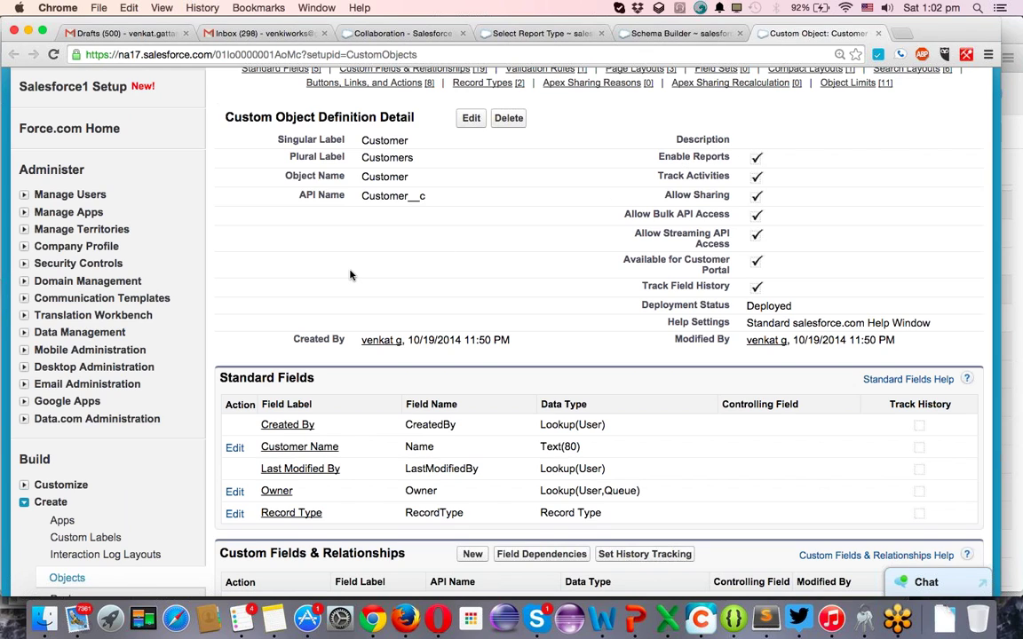
pyautogui.scroll(-5, 351, 275)
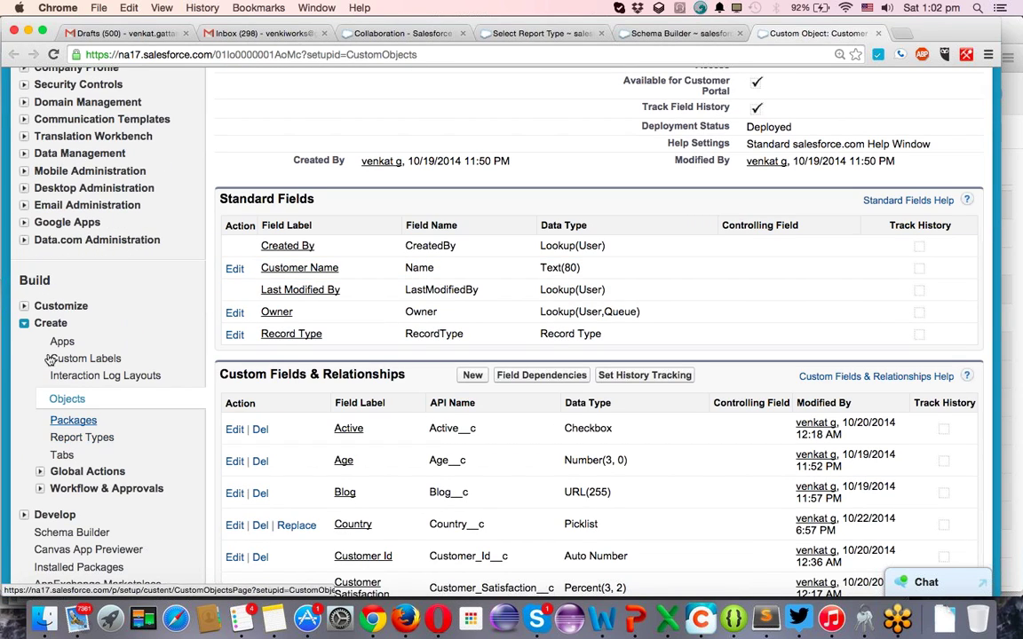
pyautogui.scroll(1, 263, 308)
pyautogui.scroll(10, 263, 308)
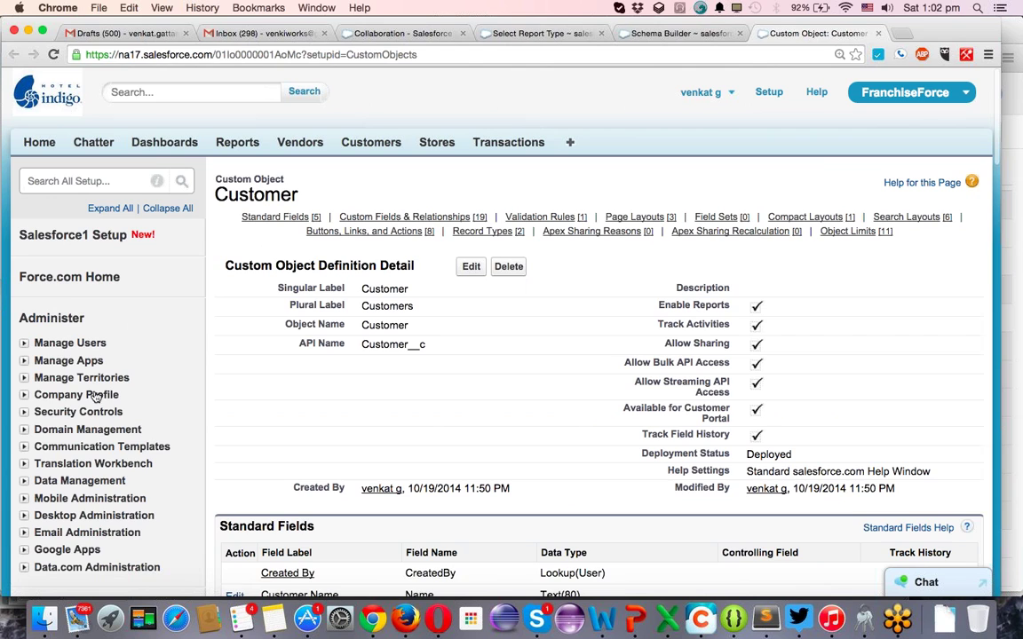
pyautogui.scroll(-5, 13, 437)
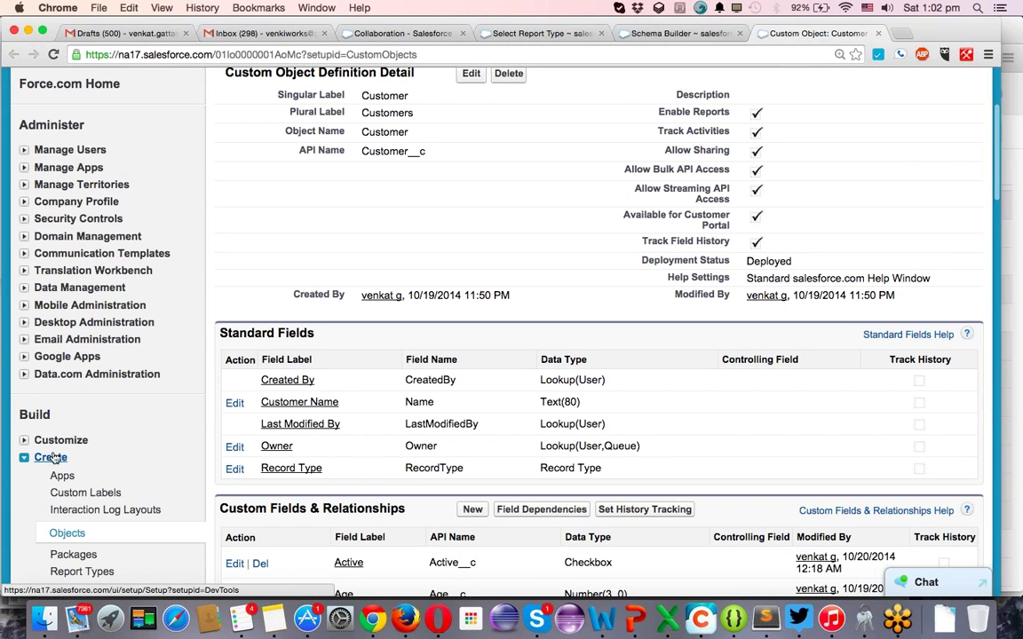
pyautogui.scroll(-5, 56, 463)
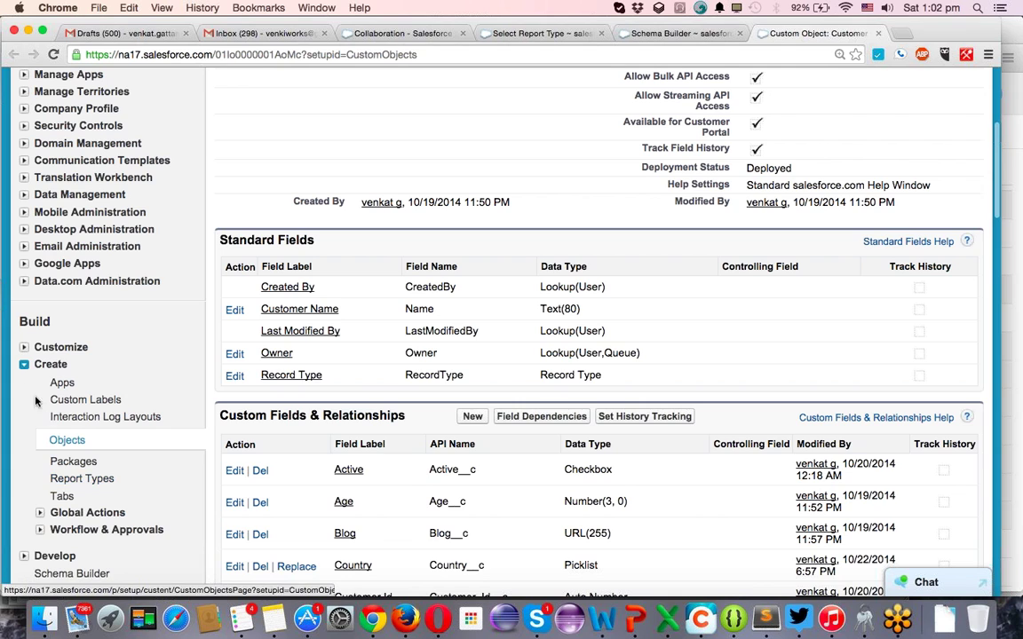
pyautogui.click(70, 480)
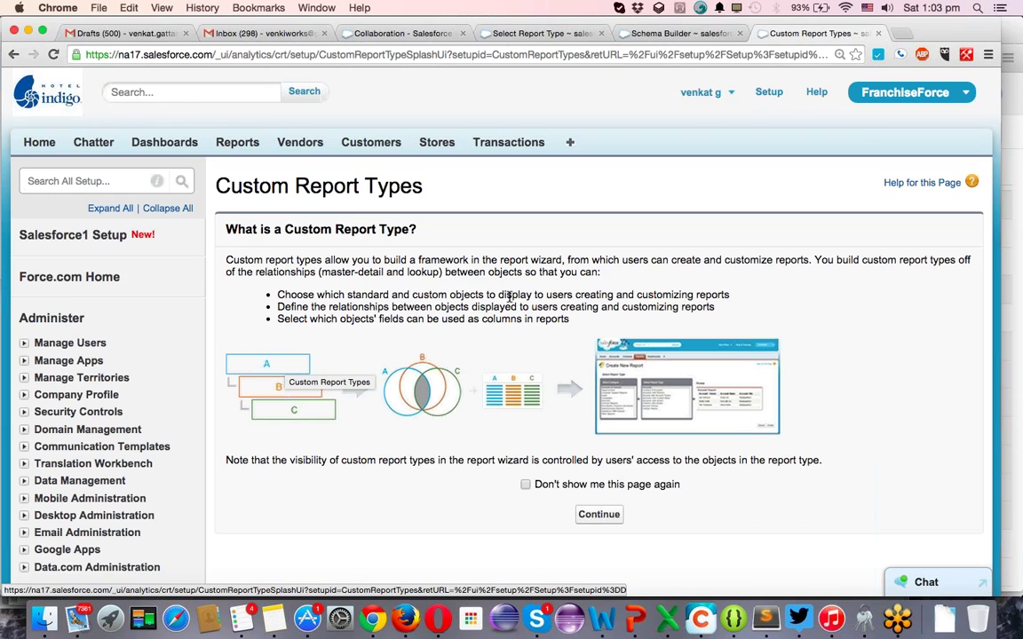
pyautogui.click(597, 516)
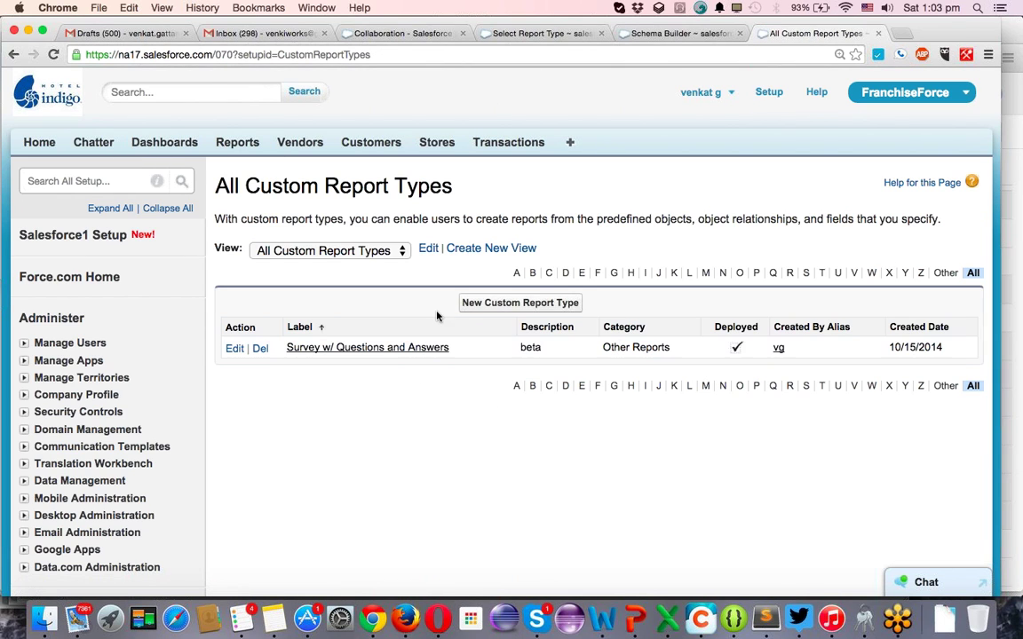
# Start a new custom report type with Customers as its primary object.
pyautogui.click(484, 302)
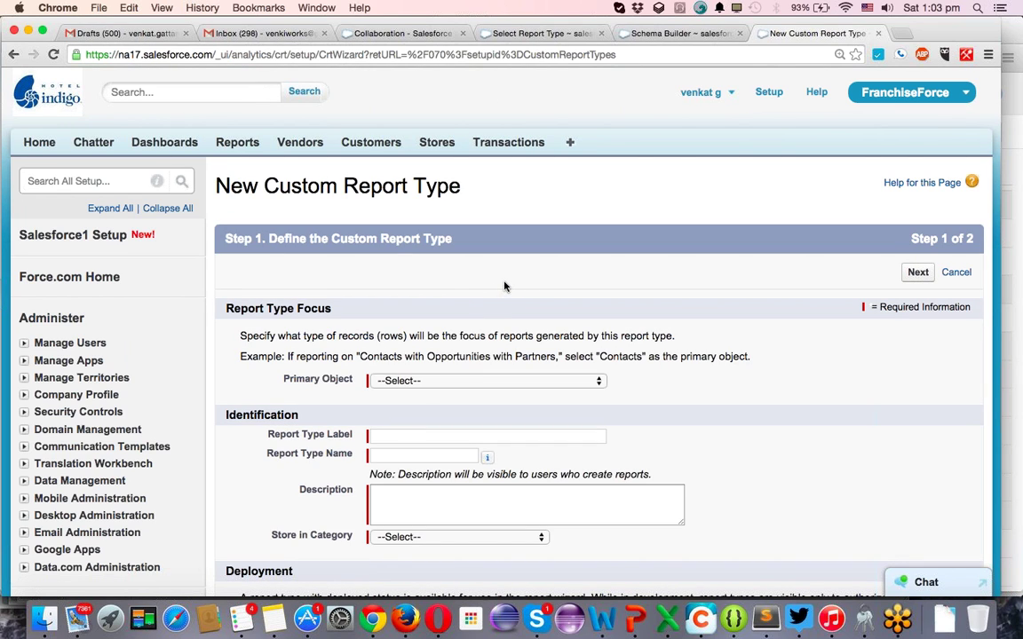
pyautogui.click(497, 383)
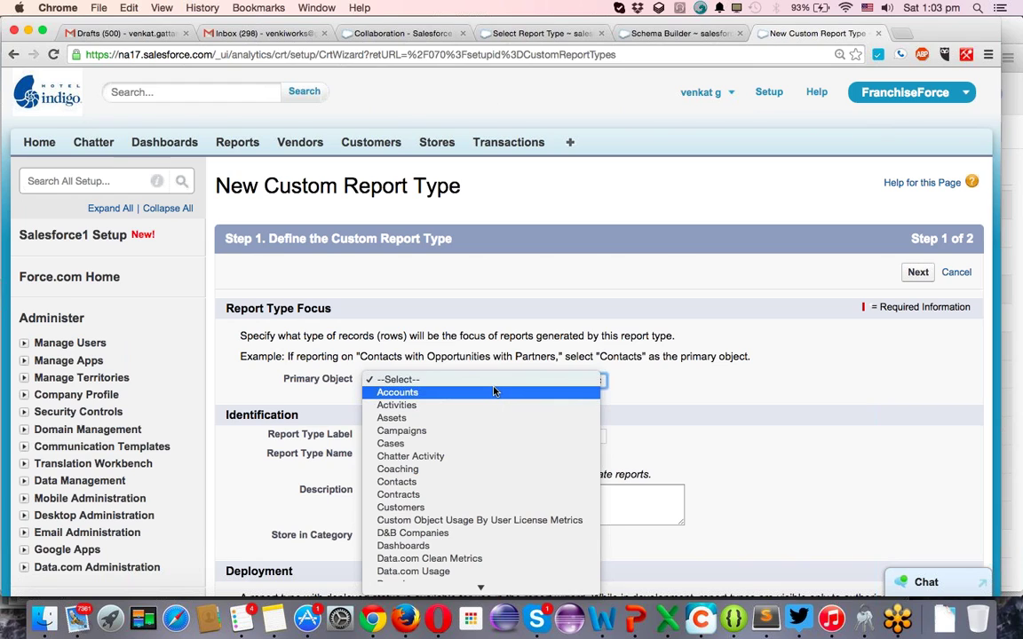
pyautogui.click(455, 509)
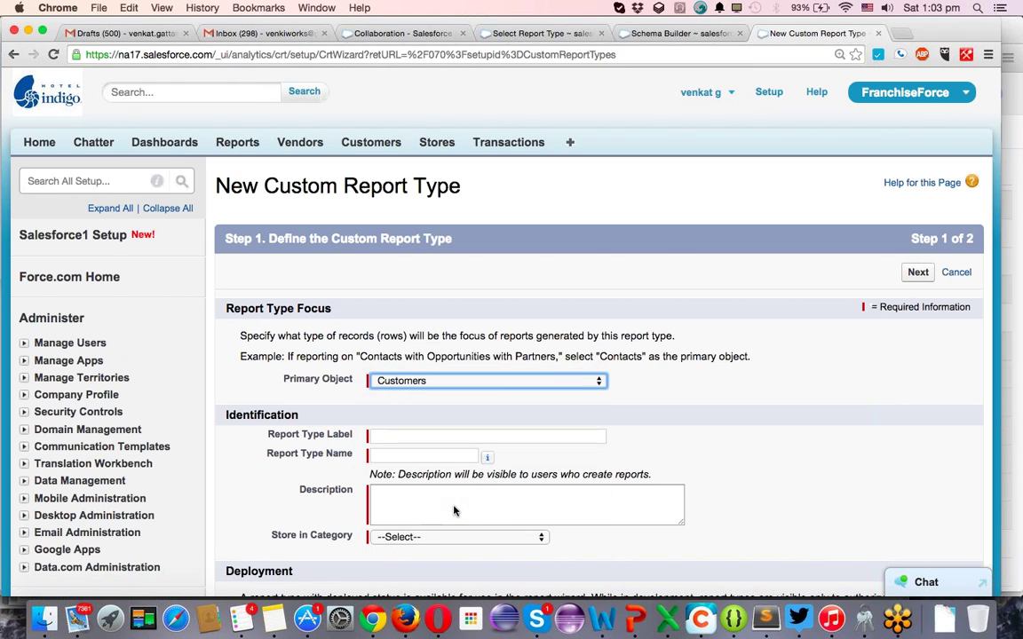
# Label the report type "Customer with Stores", name it Customer_with_Stores, and use the same label text as the description.
pyautogui.click(396, 439)
pyautogui.write('CU')
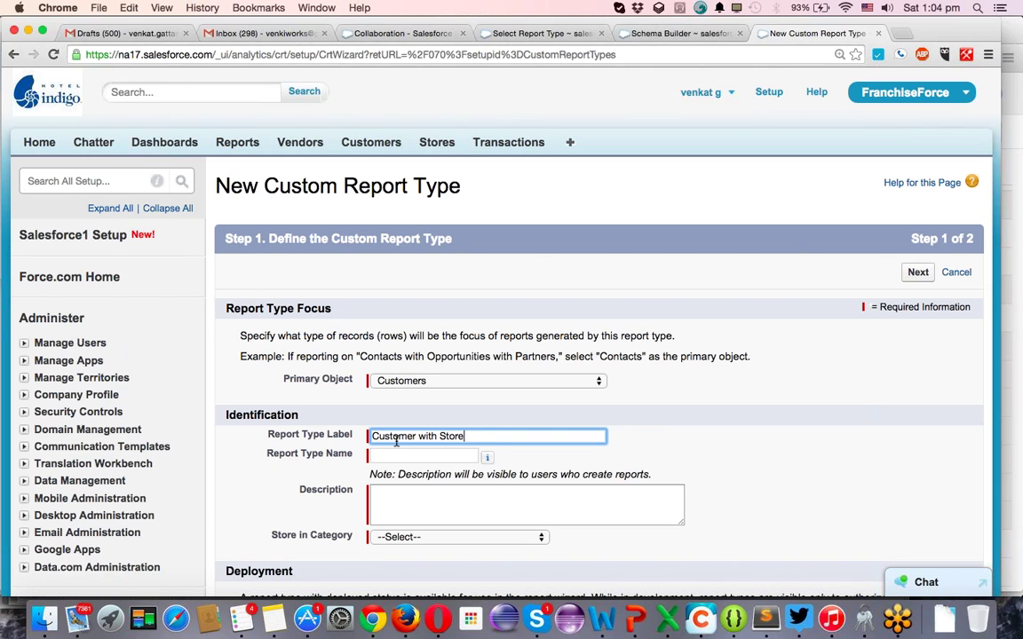
pyautogui.press('Tab')
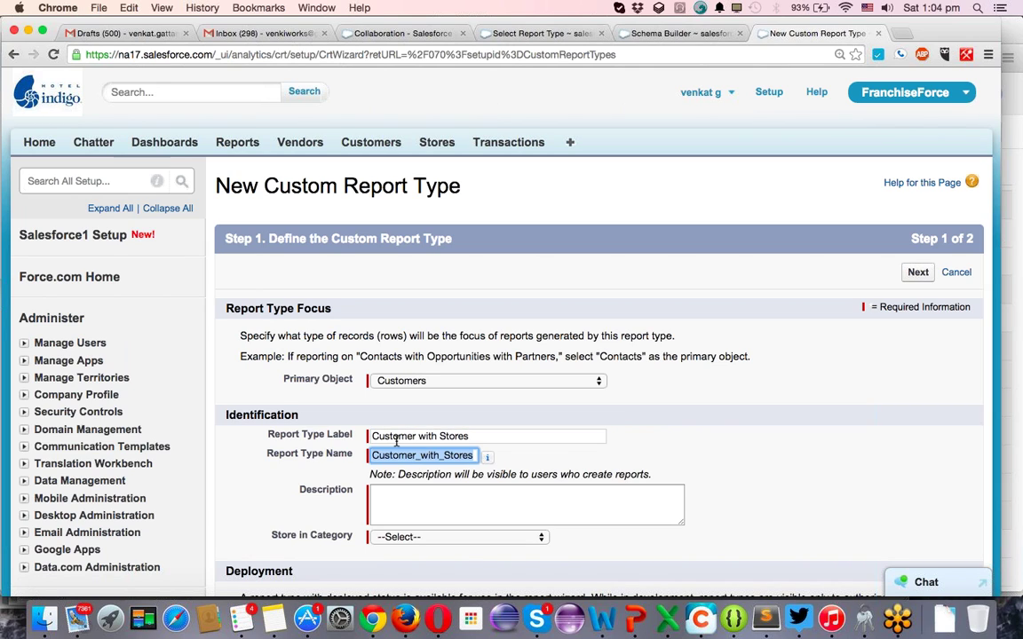
pyautogui.click(421, 495)
pyautogui.tripleClick(469, 436)
pyautogui.press('super+c')
pyautogui.click(442, 501)
pyautogui.press('super+v')
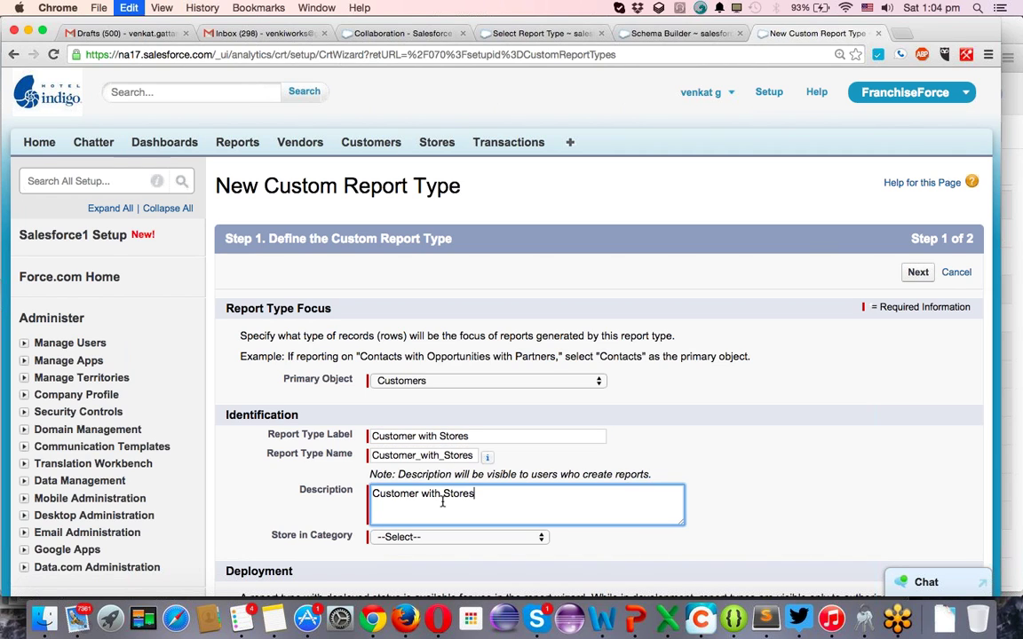
# Compare the available storage categories for the report type with the report type folders on the Create New Report page.
pyautogui.scroll(-2, 424, 532)
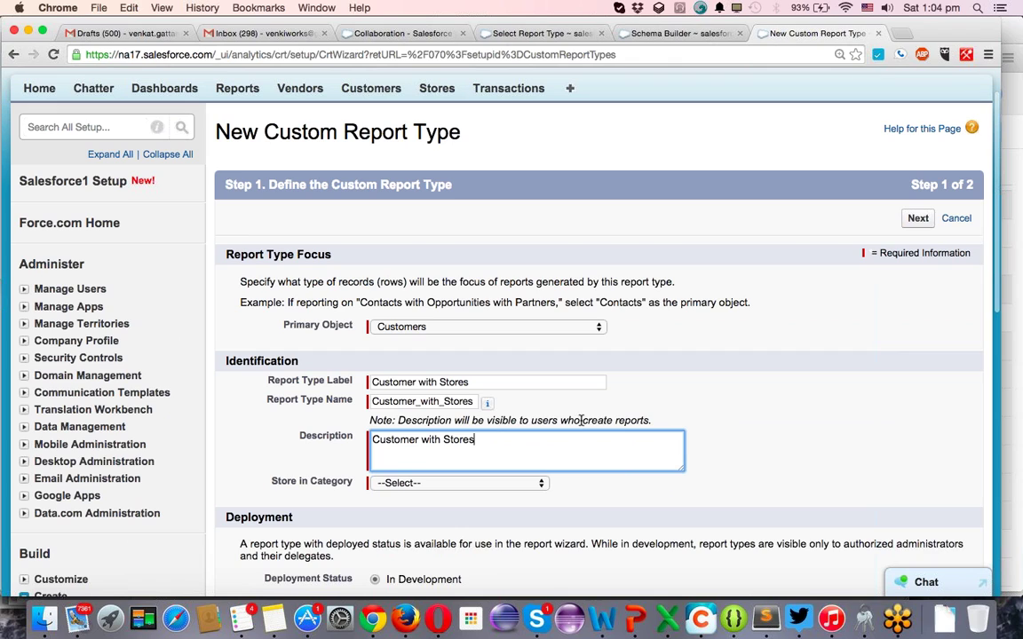
pyautogui.click(416, 487)
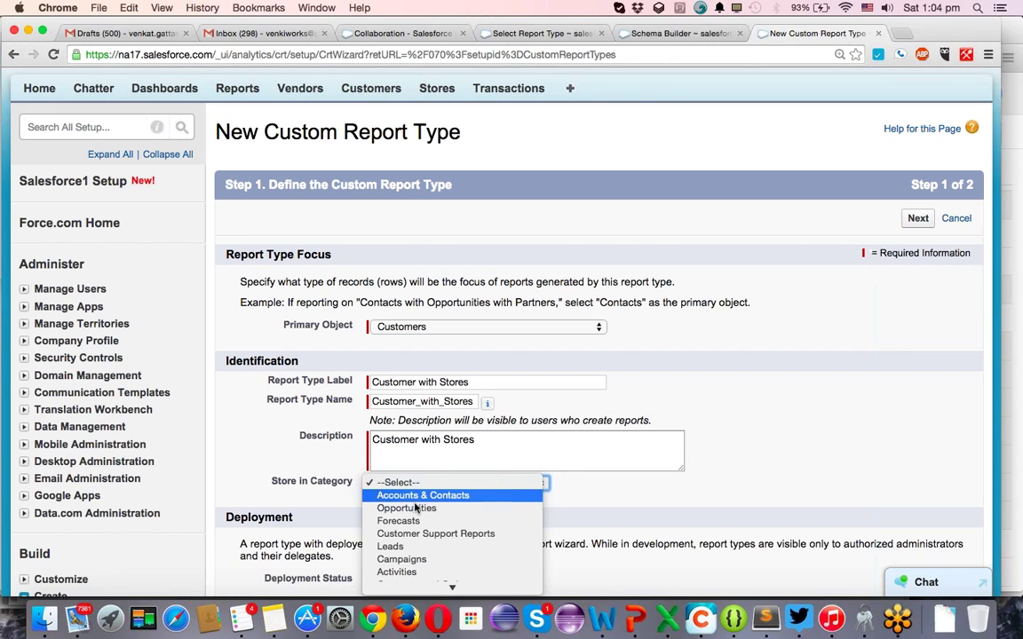
pyautogui.click(373, 482)
pyautogui.scroll(-2, 430, 431)
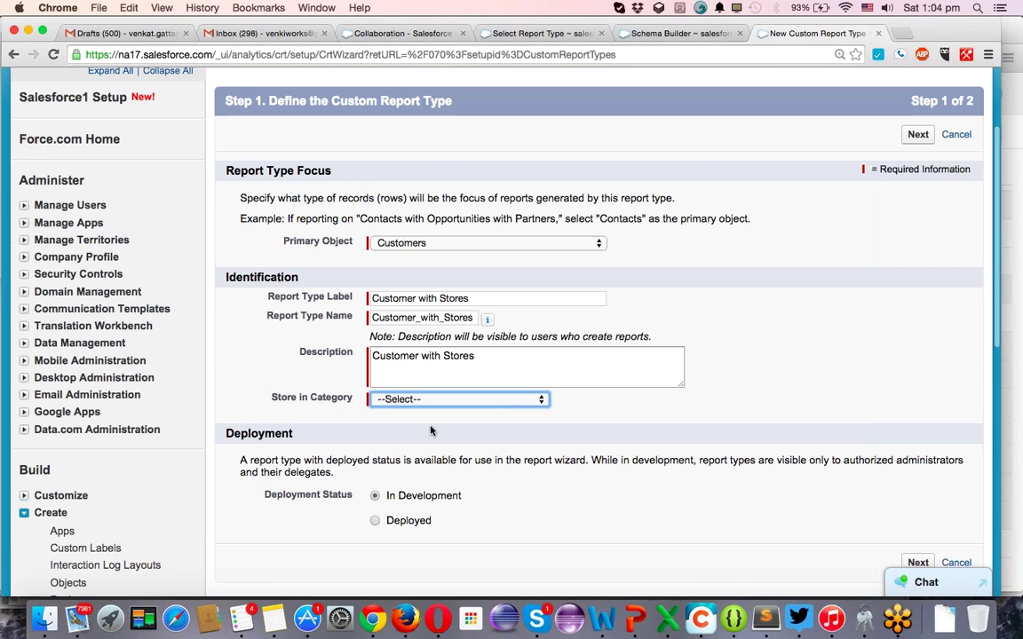
pyautogui.click(415, 400)
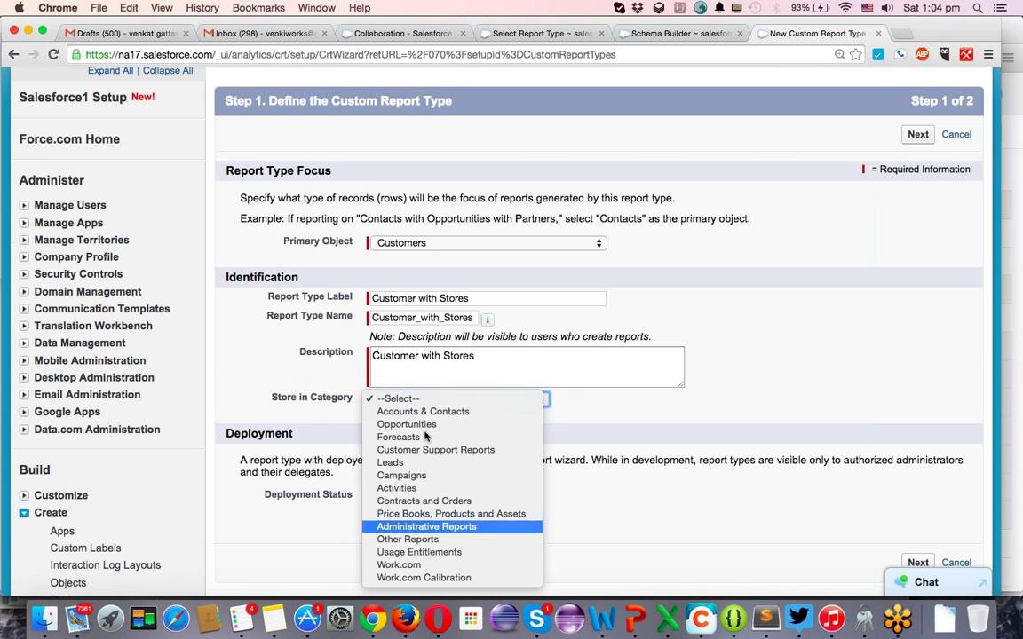
pyautogui.click(514, 35)
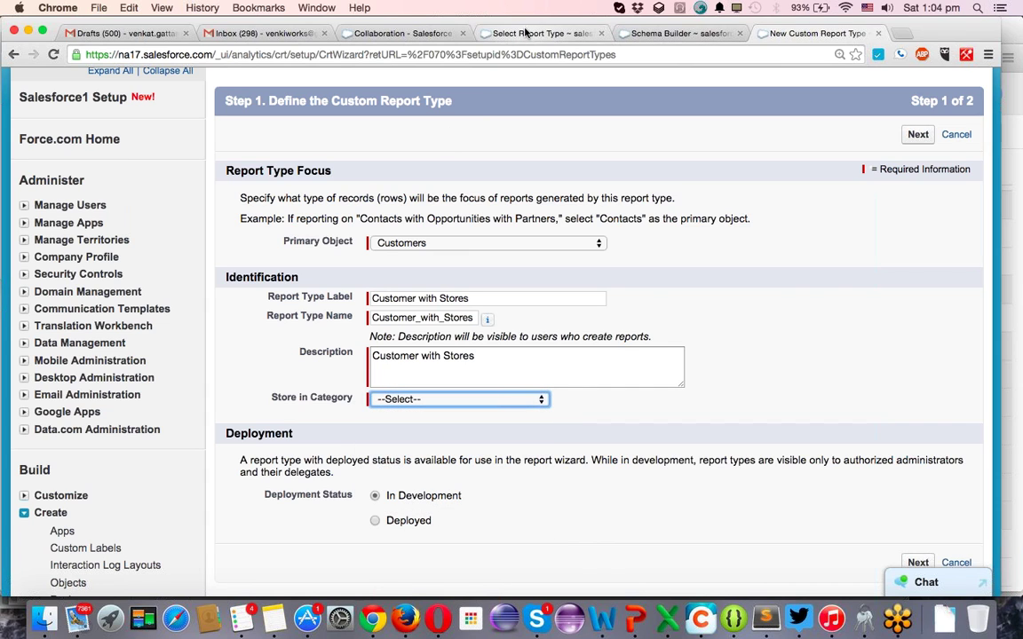
pyautogui.click(524, 33)
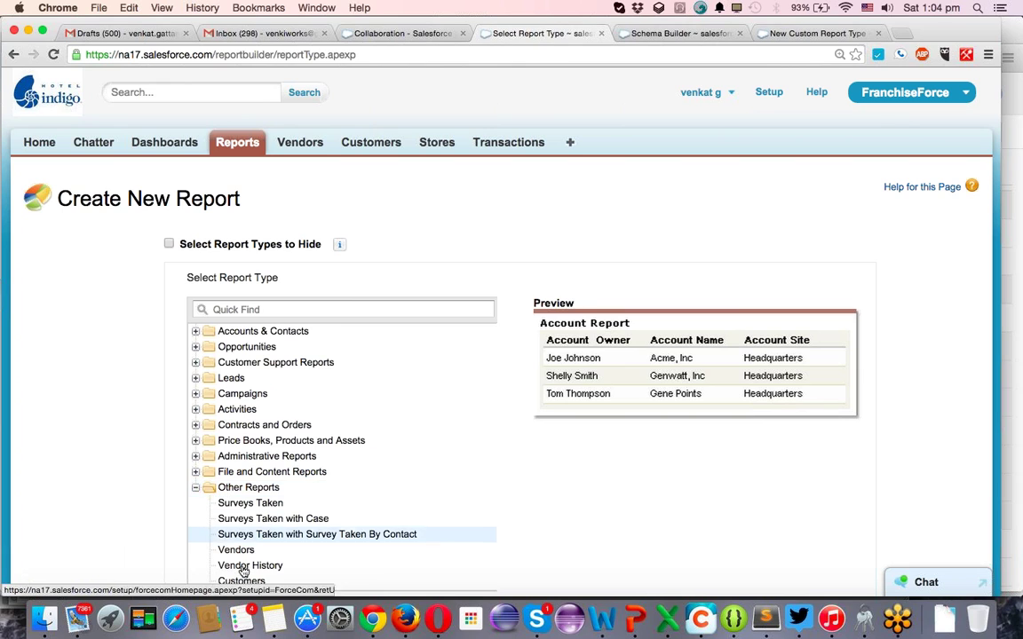
pyautogui.scroll(-2, 243, 571)
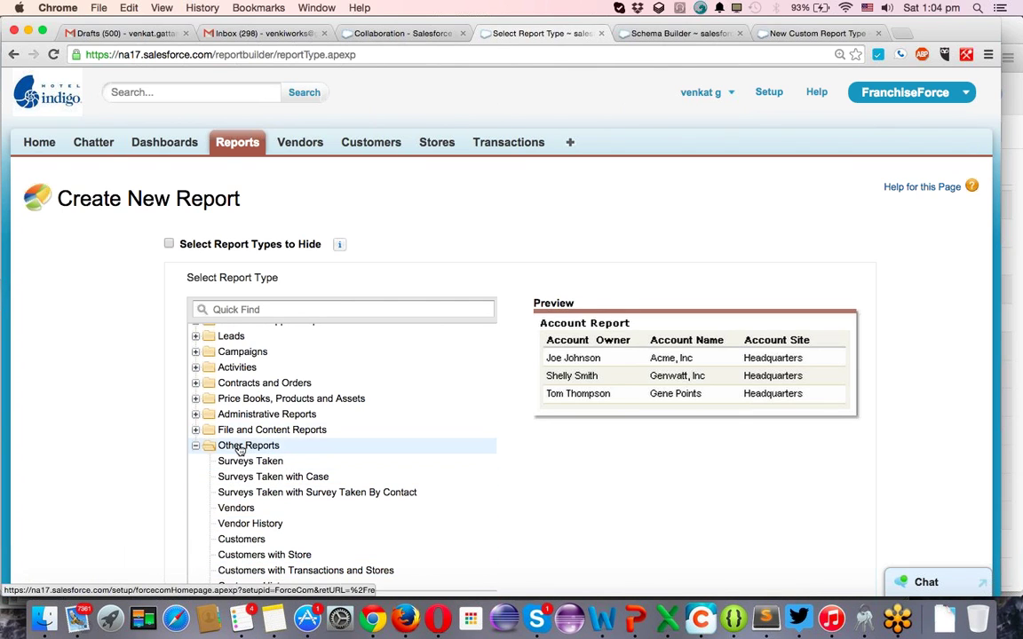
pyautogui.scroll(2, 244, 418)
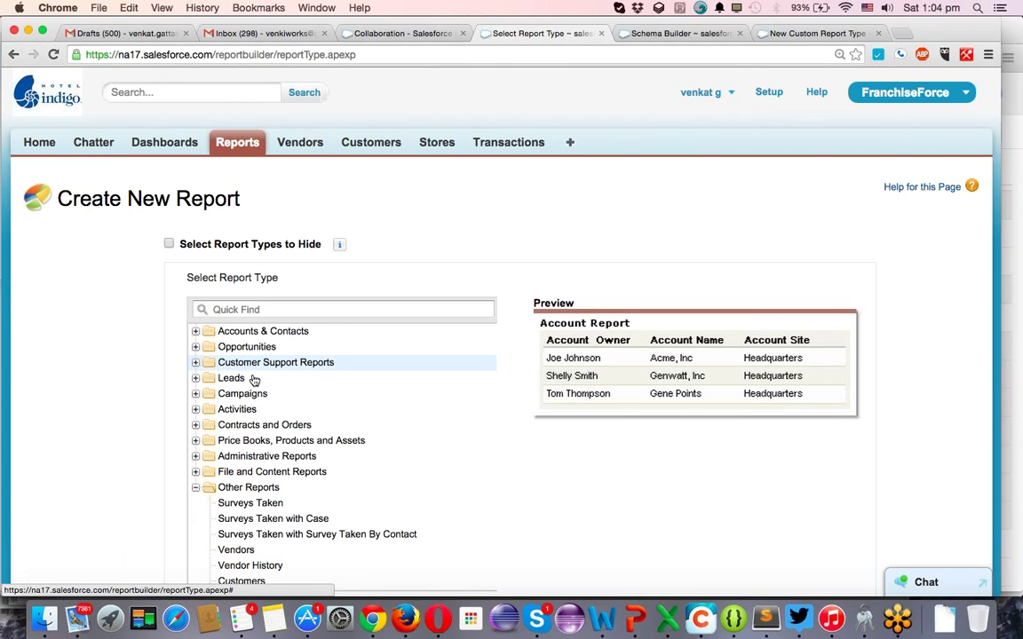
pyautogui.scroll(-3, 262, 434)
pyautogui.scroll(-2, 263, 433)
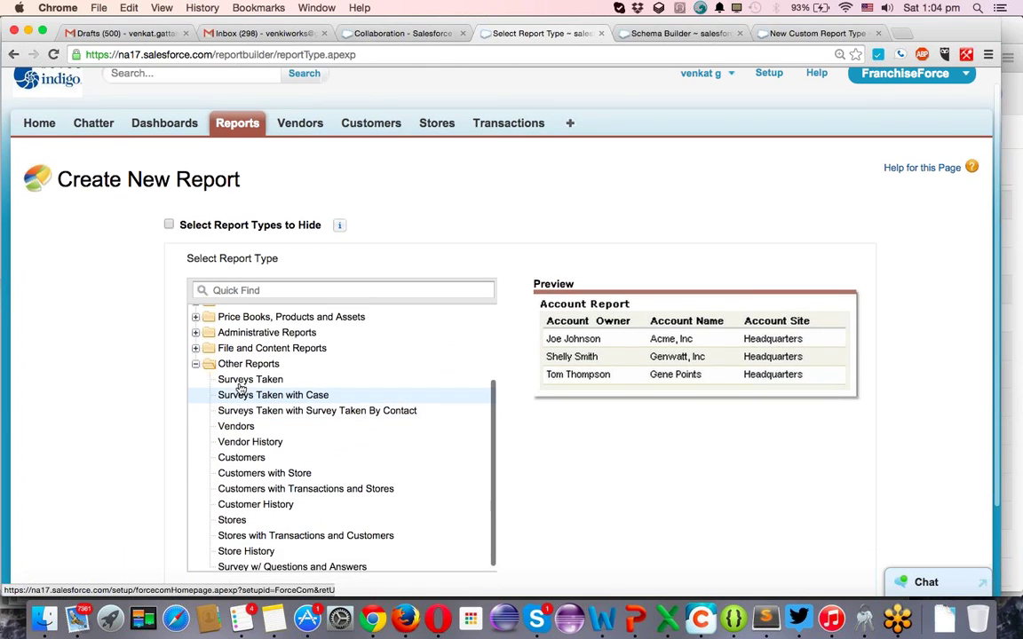
# Store the report type in the Other Reports category with Deployed status and proceed to defining its record set.
pyautogui.click(821, 33)
pyautogui.click(436, 400)
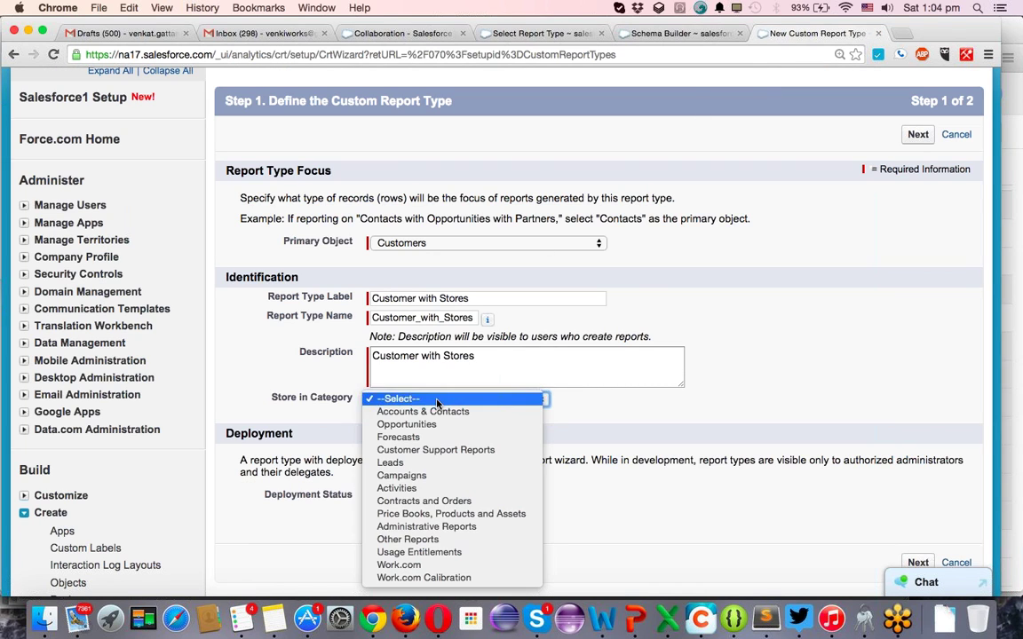
pyautogui.click(435, 519)
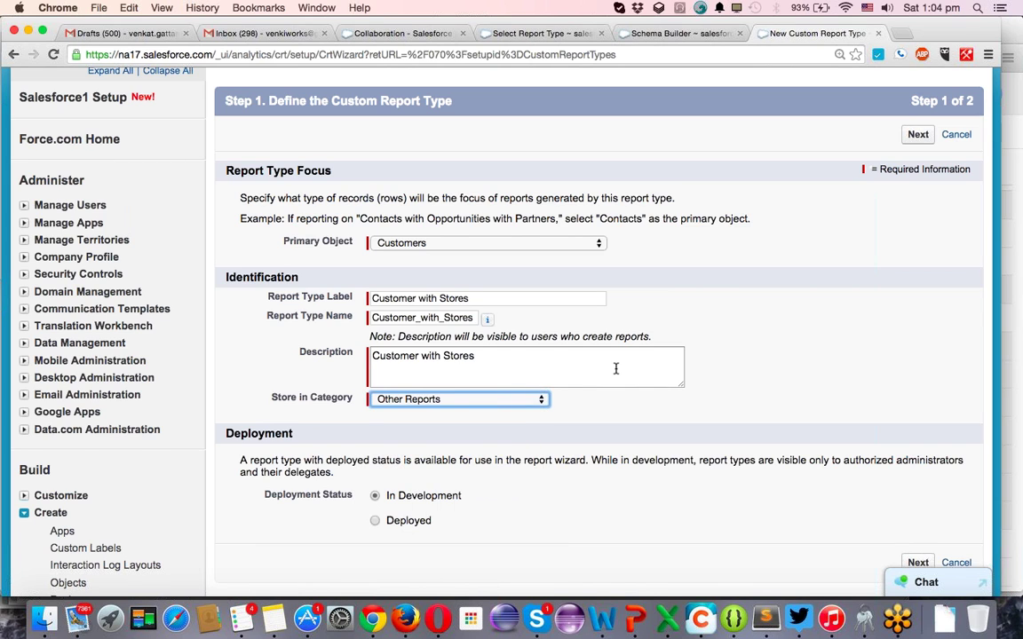
pyautogui.scroll(-3, 589, 370)
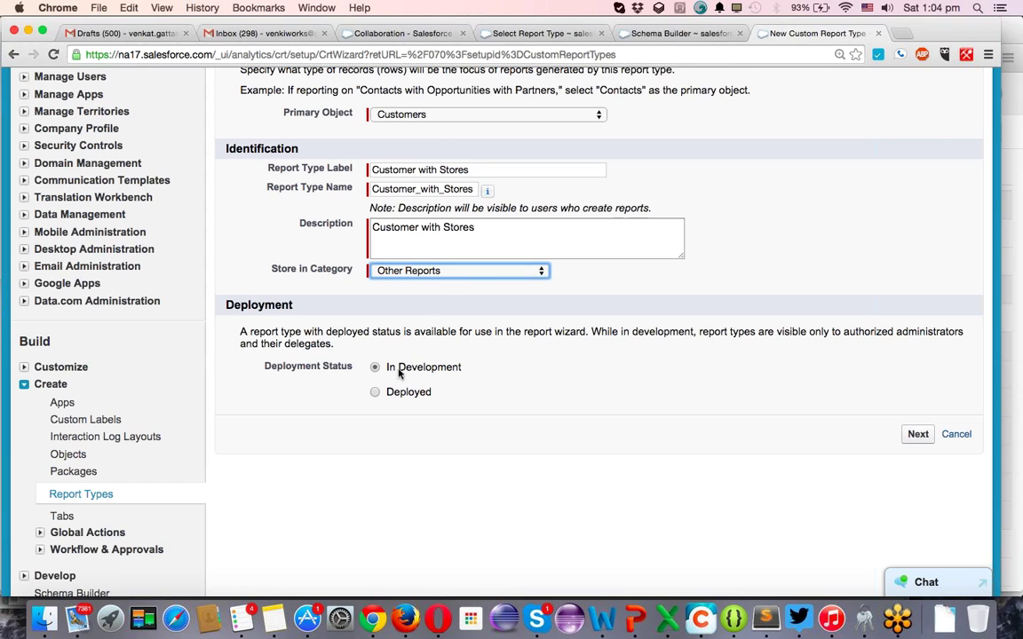
pyautogui.click(374, 393)
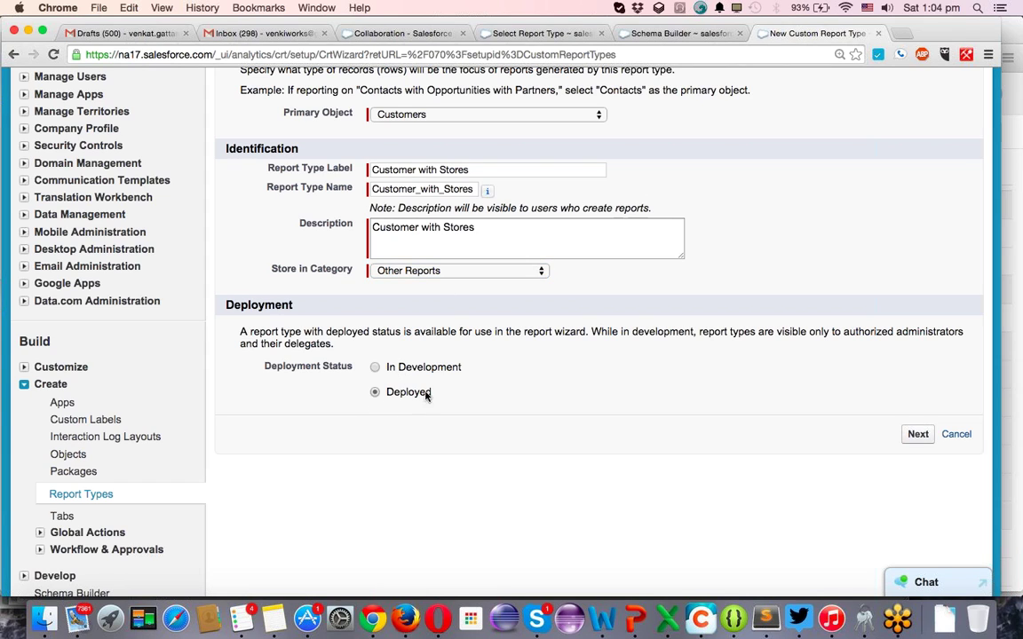
pyautogui.click(928, 438)
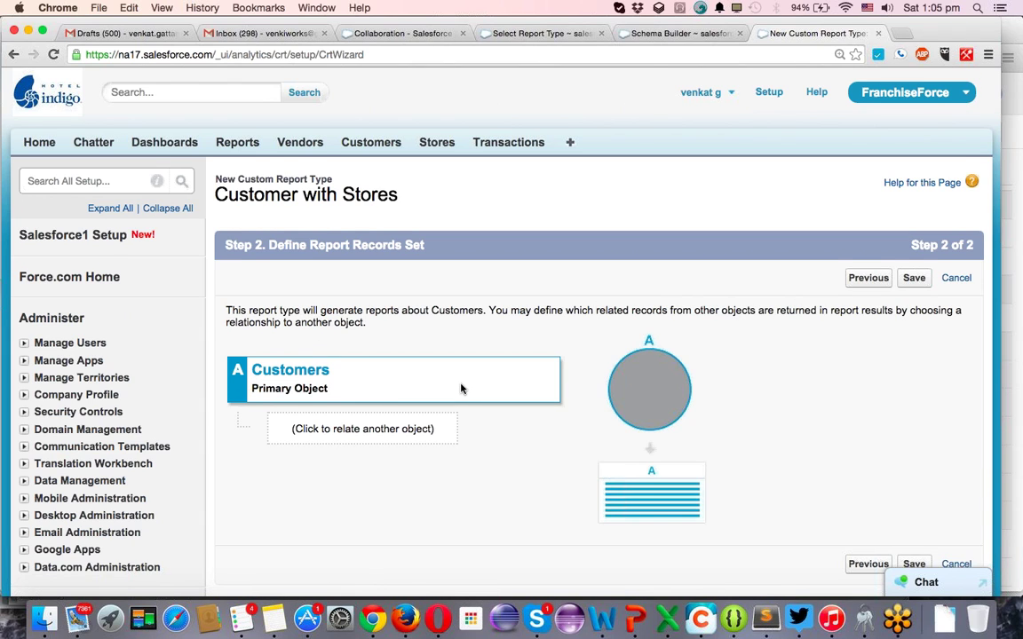
# Relate Transactions to Customers as object B in the report records set.
pyautogui.scroll(-2, 460, 388)
pyautogui.click(375, 350)
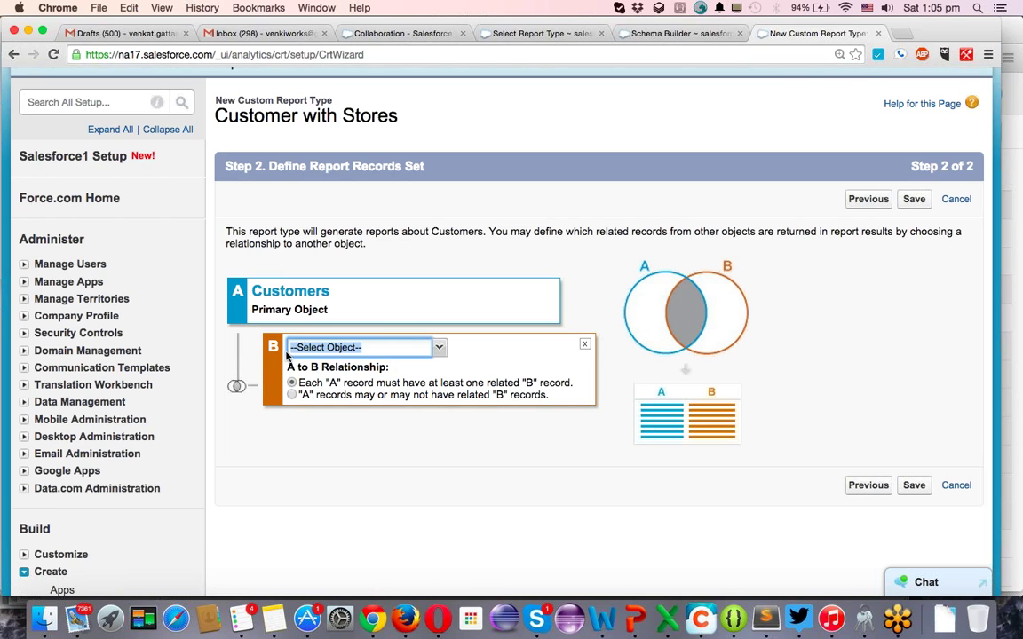
pyautogui.click(440, 349)
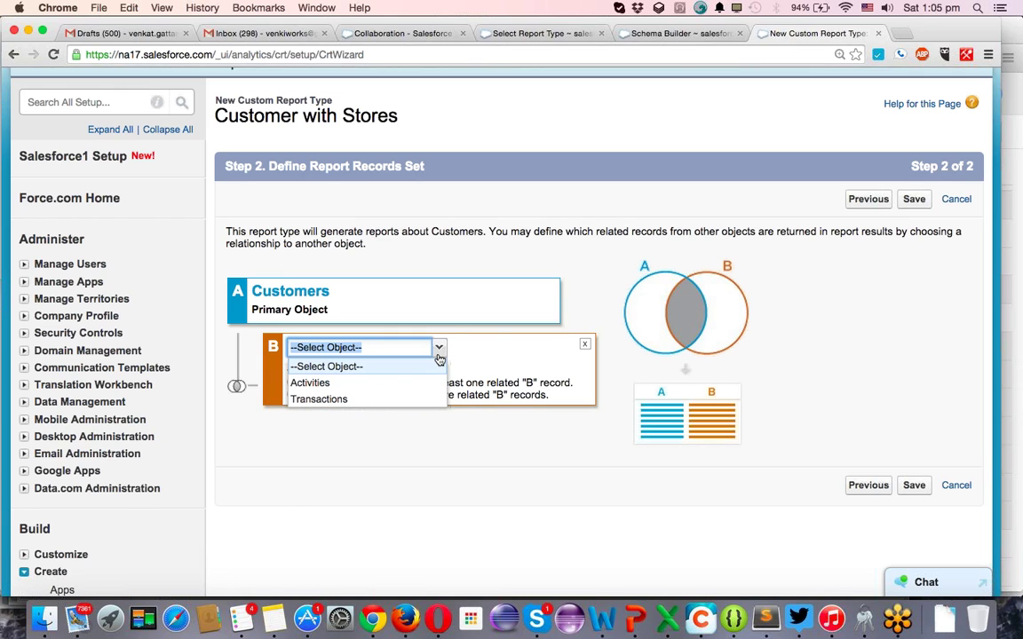
pyautogui.click(360, 401)
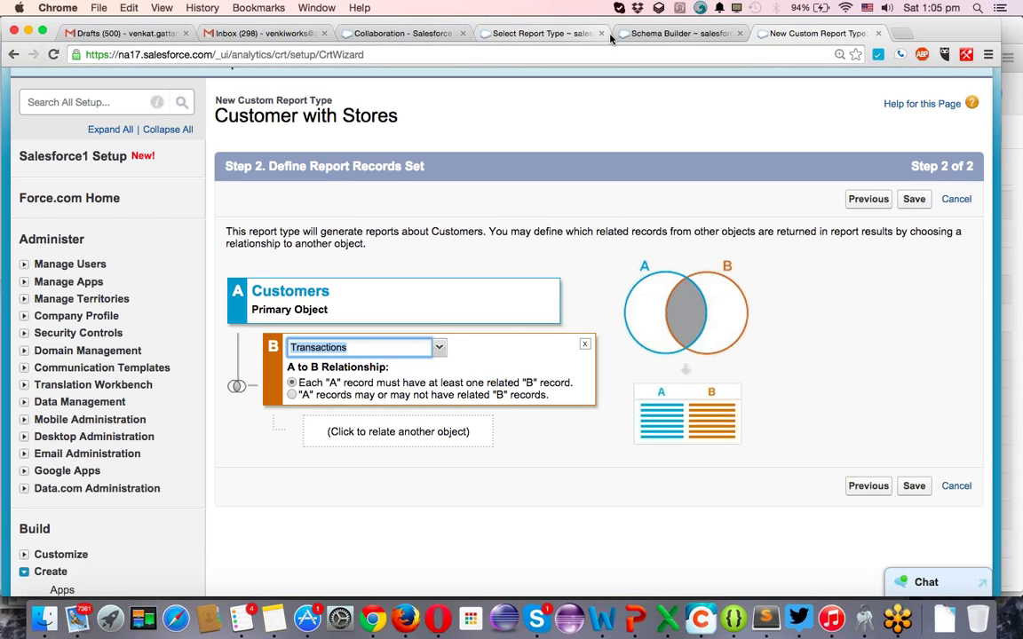
pyautogui.click(442, 351)
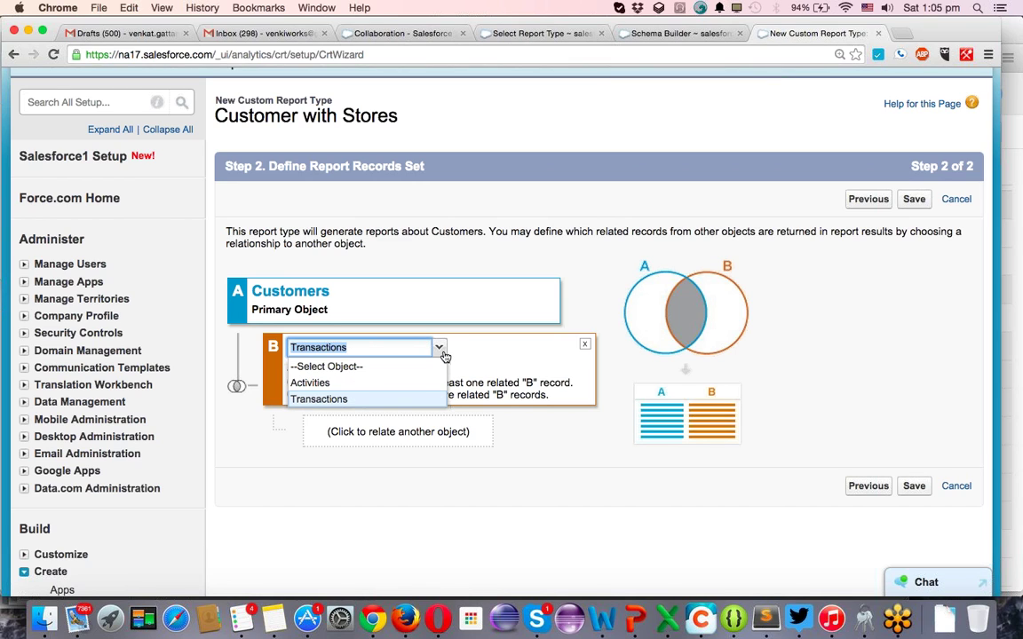
pyautogui.click(332, 399)
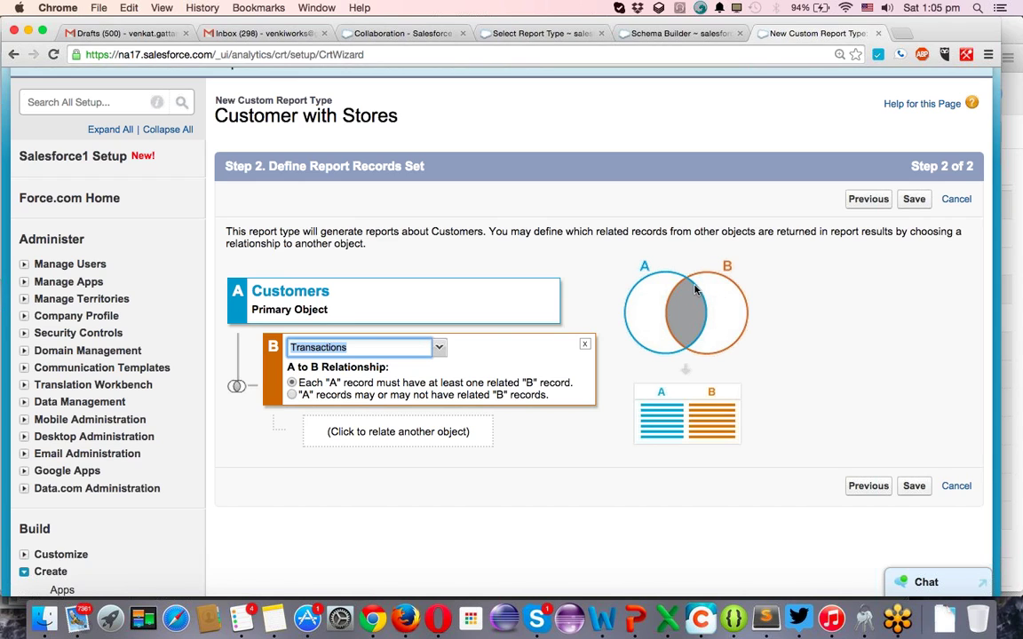
# Set the A to B relationship so that Customers records may or may not have related Transactions records.
pyautogui.click(291, 395)
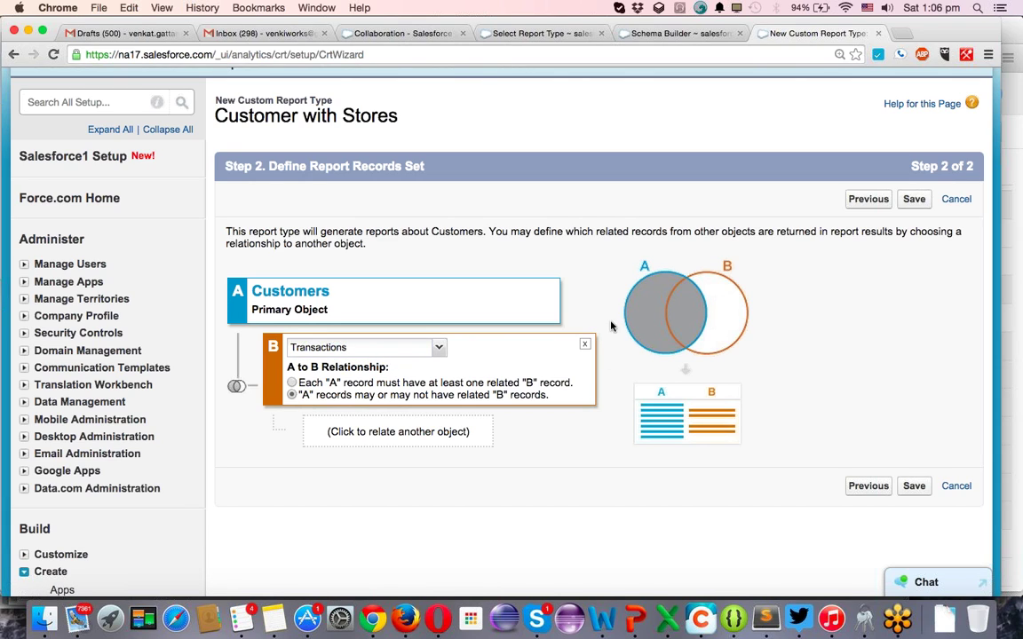
pyautogui.click(292, 383)
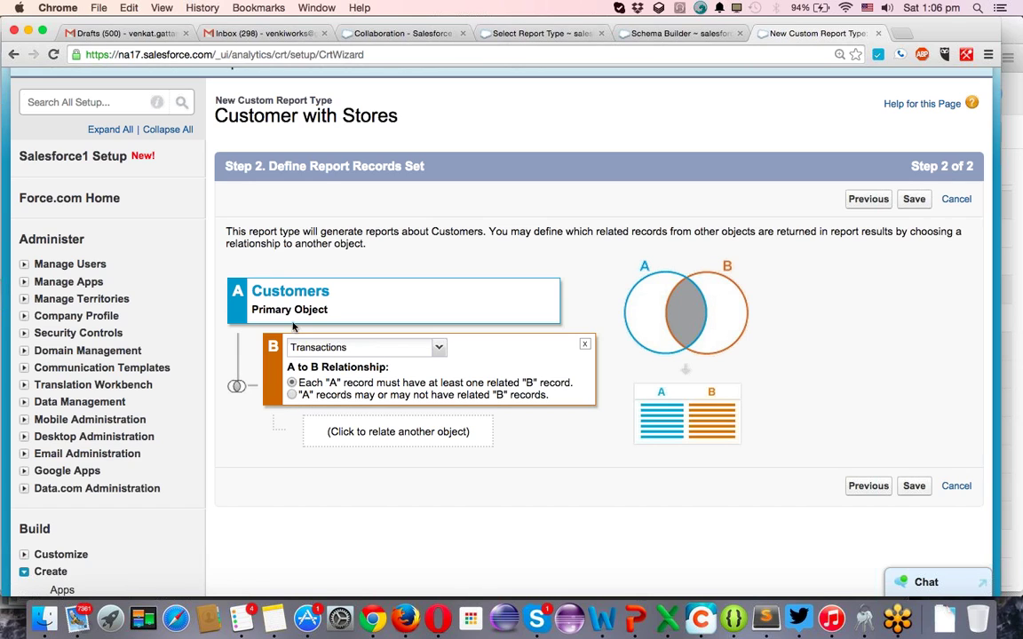
pyautogui.click(292, 396)
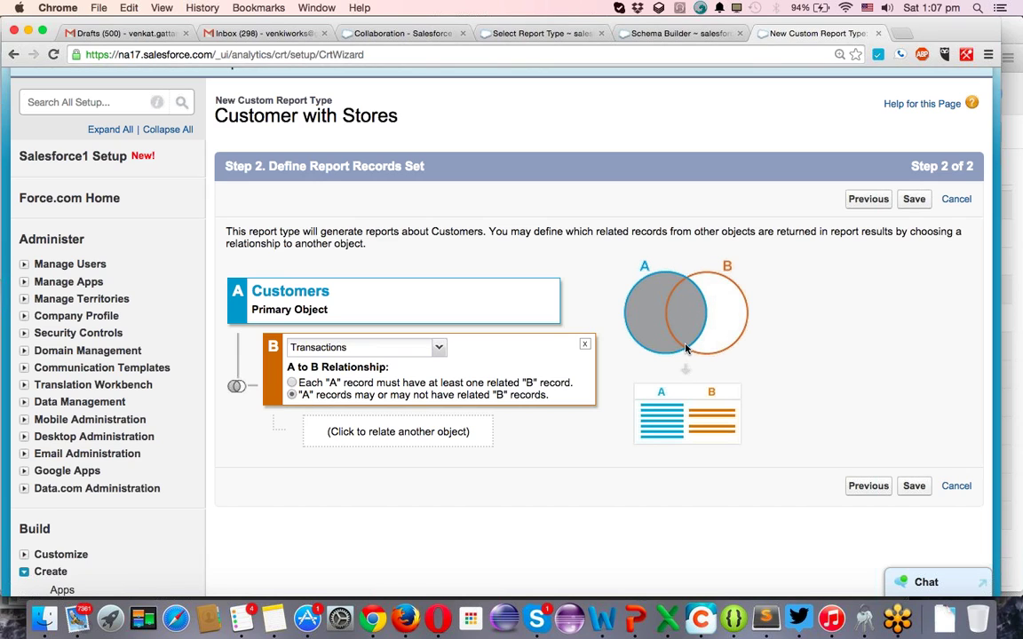
pyautogui.click(347, 435)
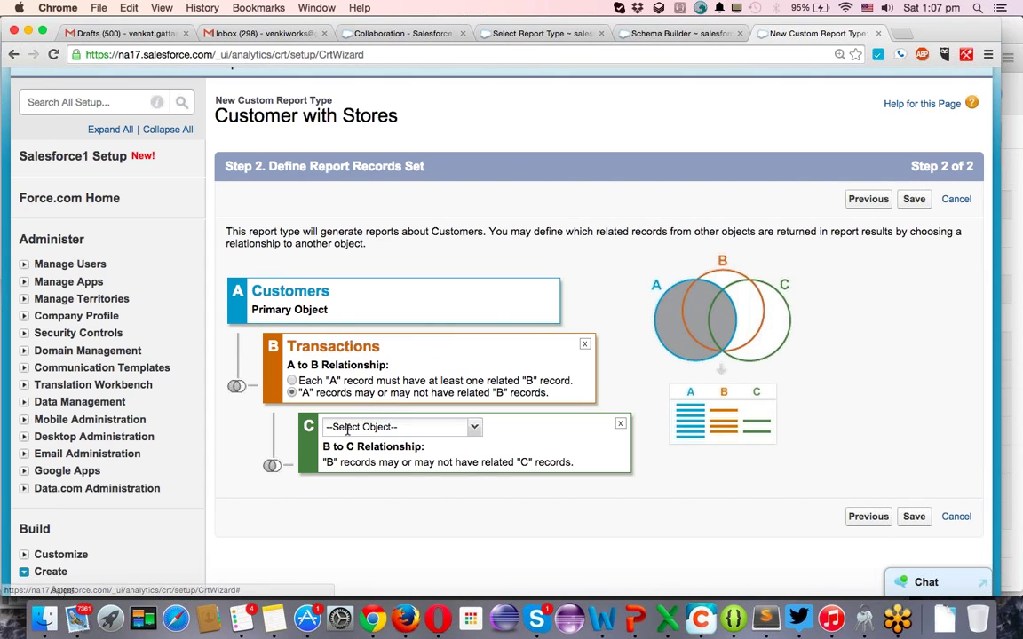
pyautogui.click(475, 429)
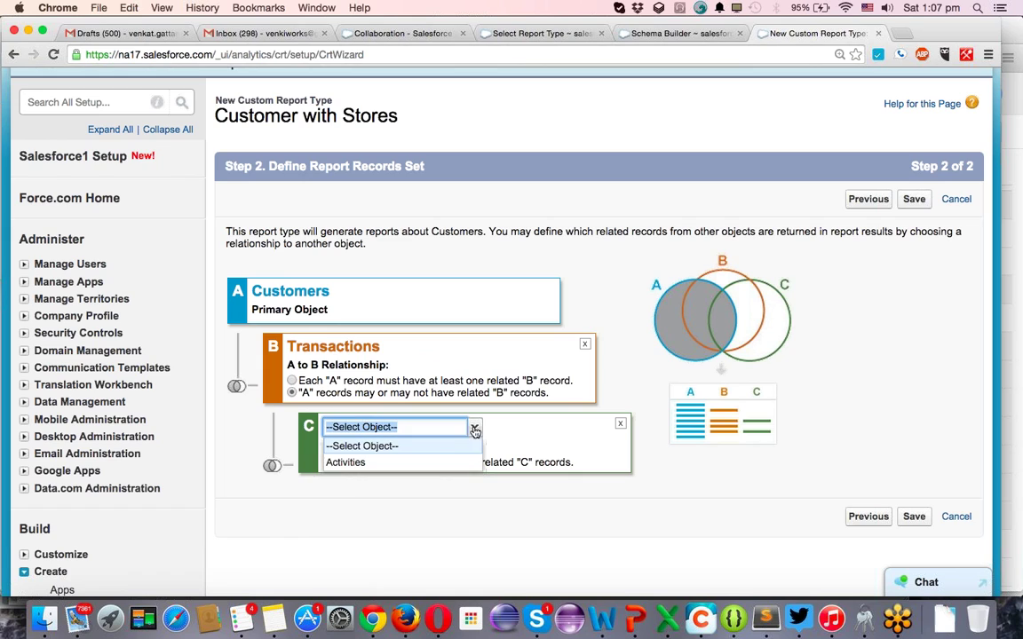
pyautogui.click(526, 430)
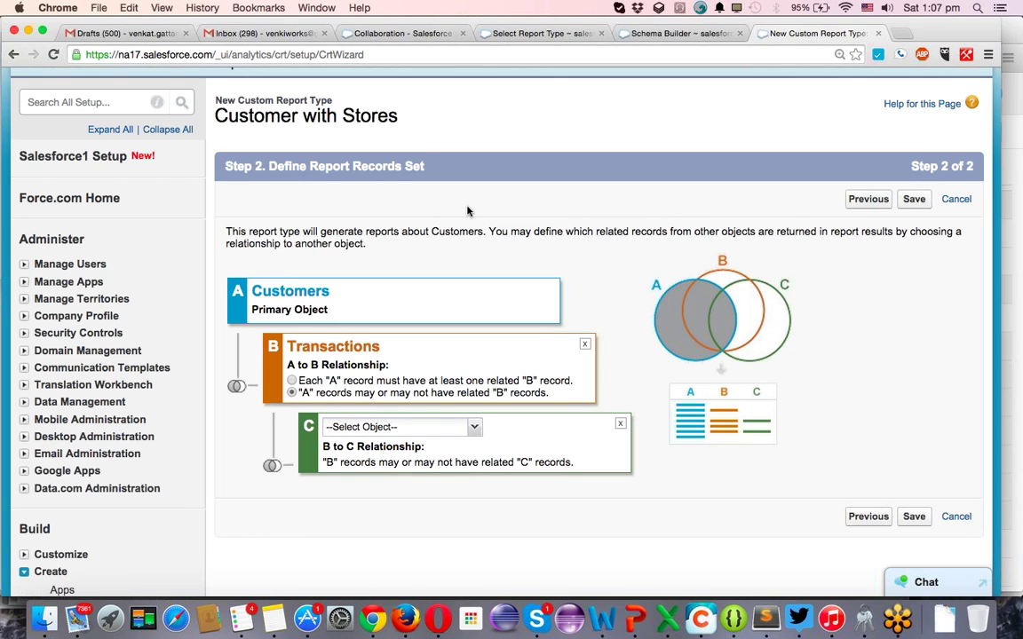
pyautogui.click(676, 34)
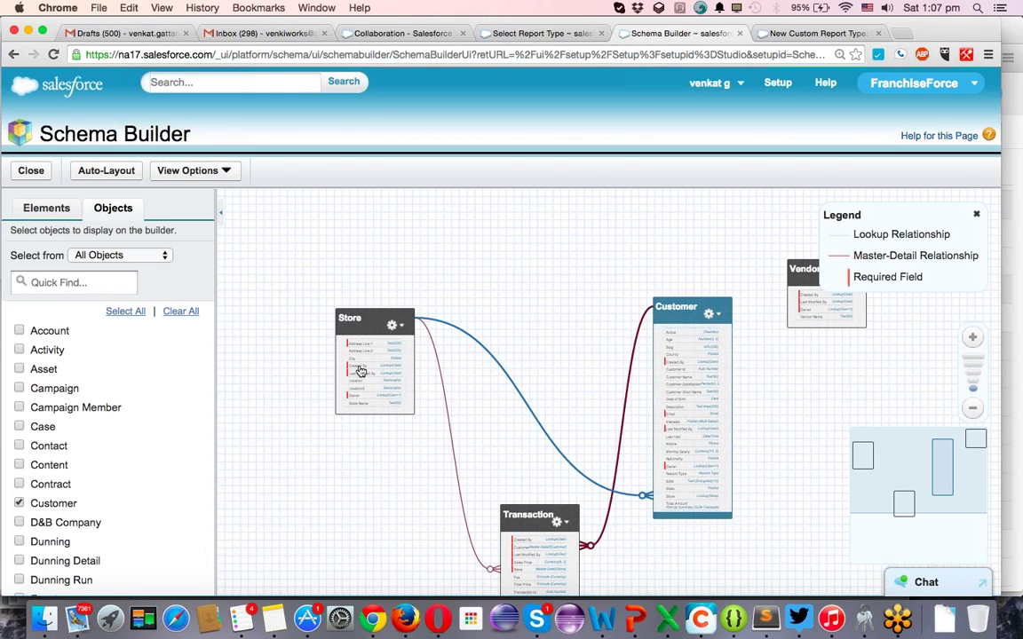
pyautogui.moveTo(732, 506)
pyautogui.click(799, 33)
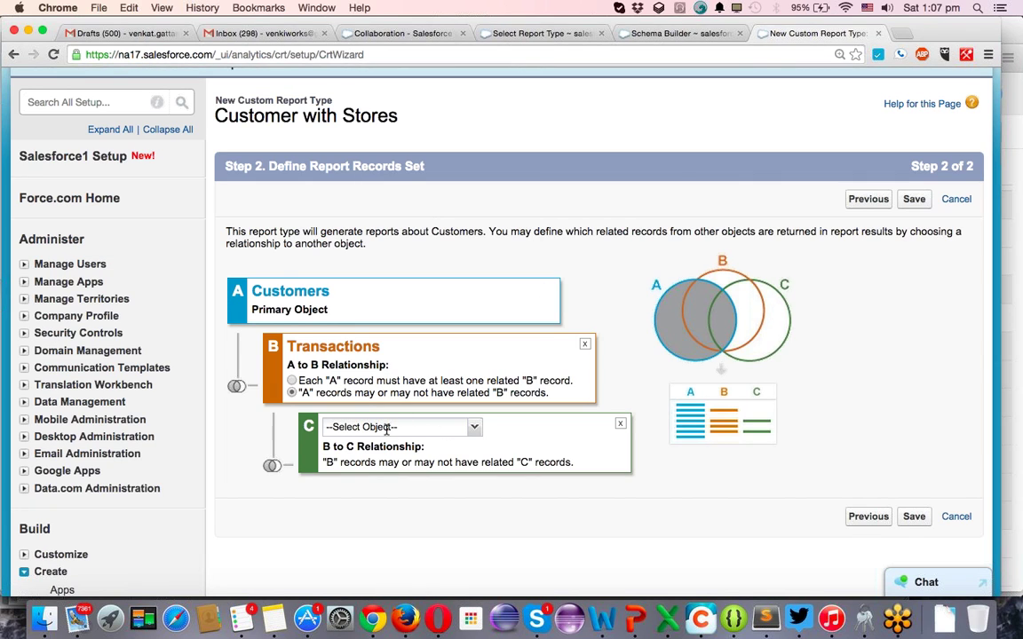
pyautogui.click(619, 424)
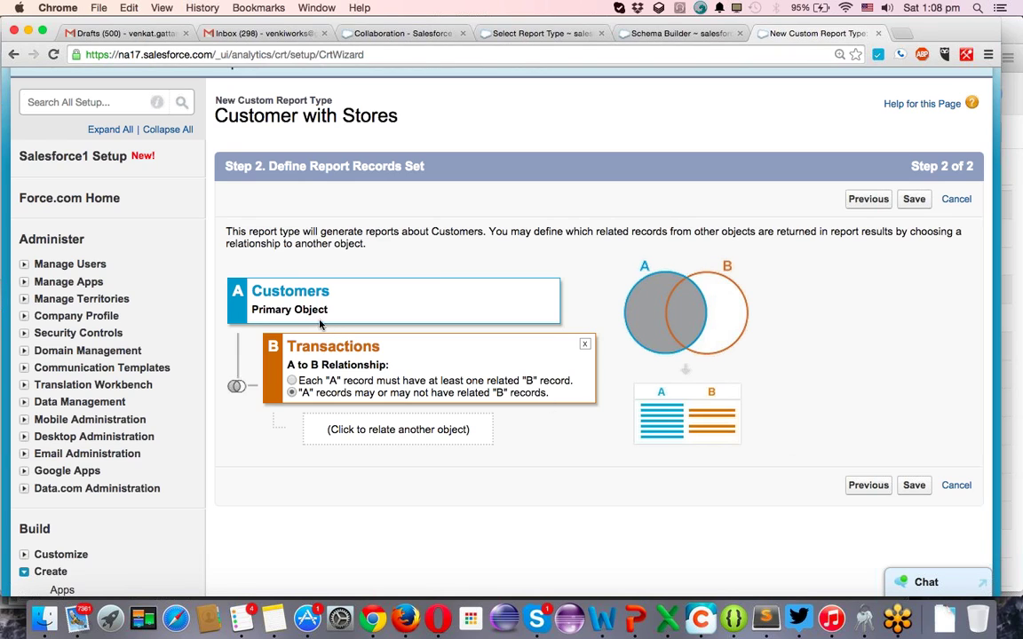
# Compare both A to B relationship options, keep the one where "A" records may or may not have related "B" records, and save the report type.
pyautogui.click(292, 381)
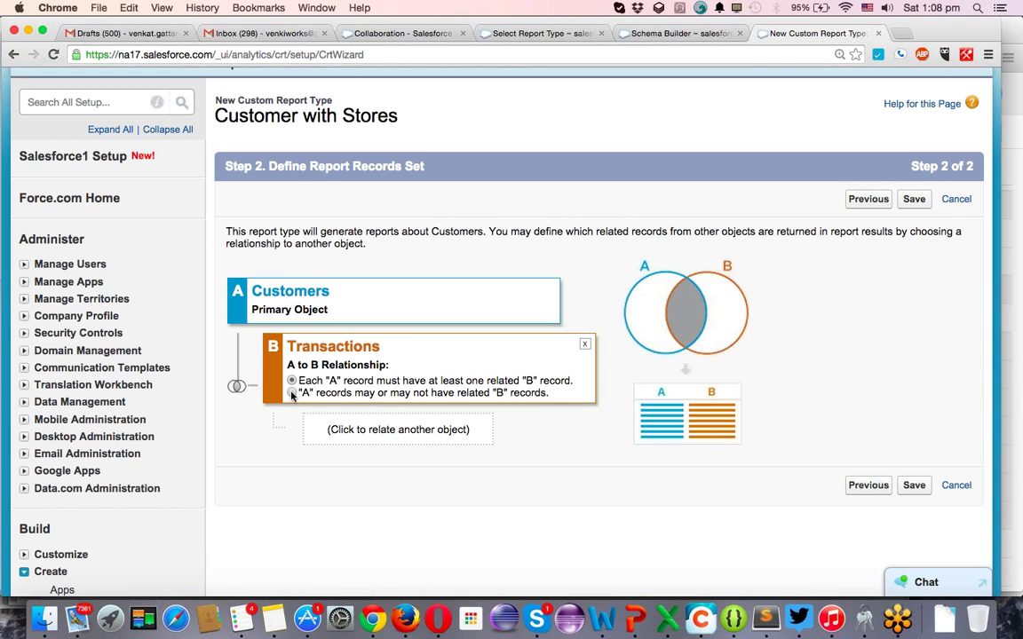
pyautogui.click(292, 393)
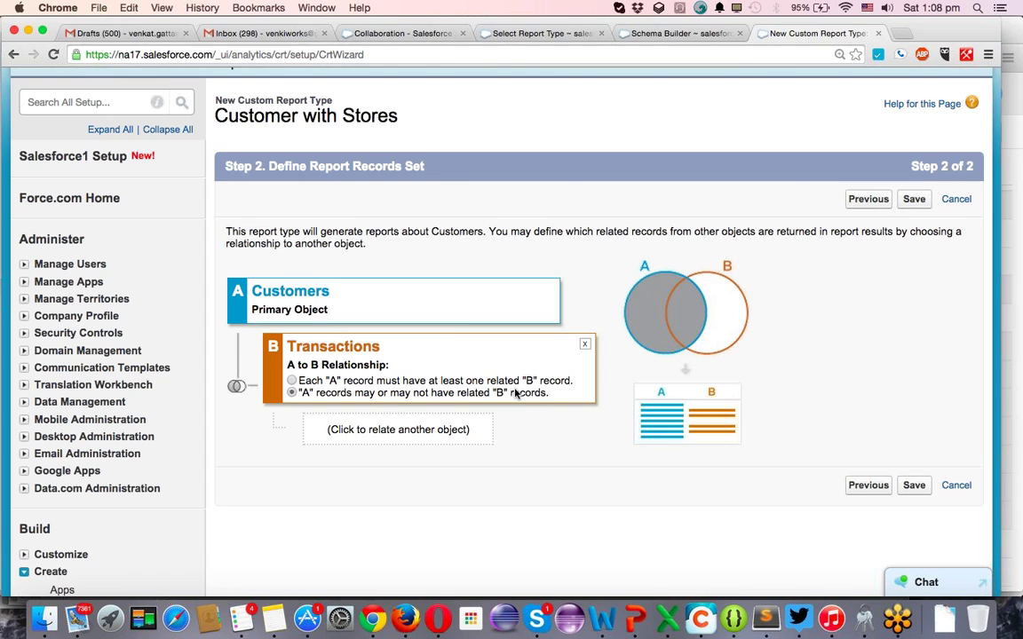
pyautogui.click(917, 489)
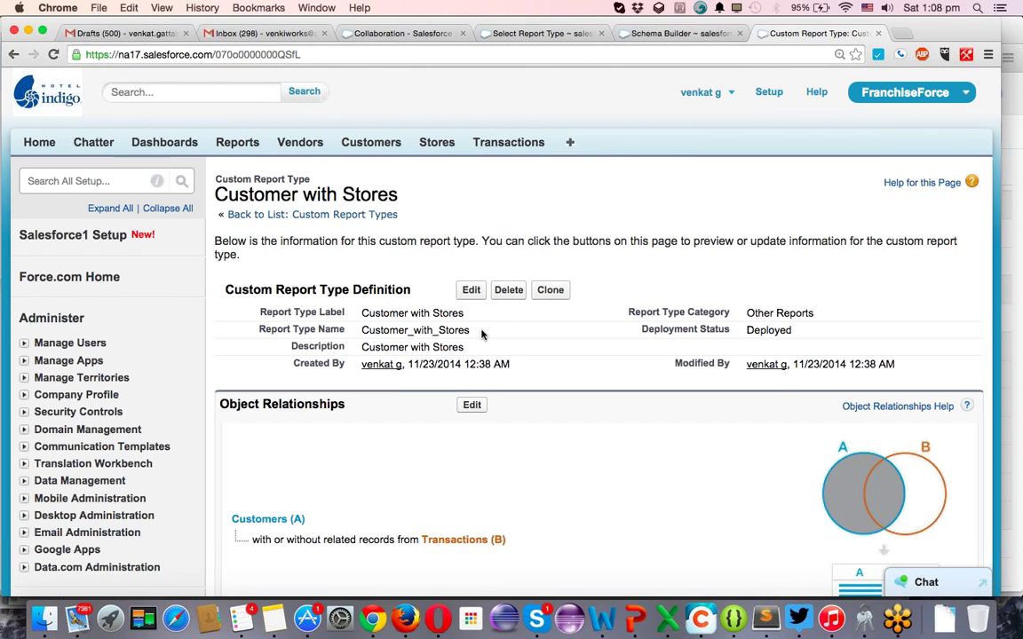
# Remove the SSN field from the Customers section of the report type's field layout.
pyautogui.scroll(-3, 482, 334)
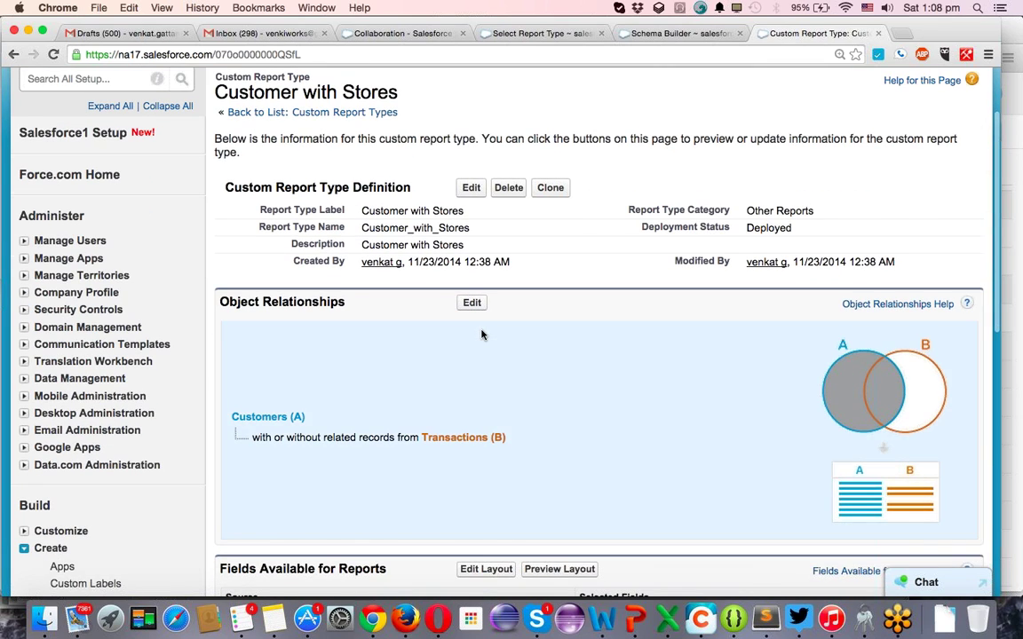
pyautogui.scroll(3, 482, 334)
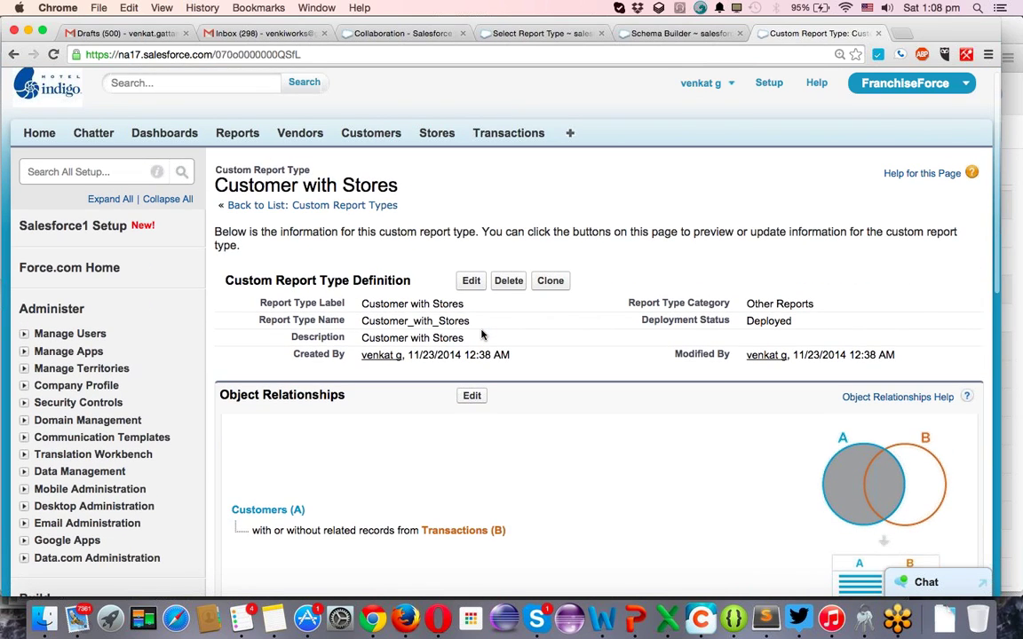
pyautogui.scroll(-1, 482, 333)
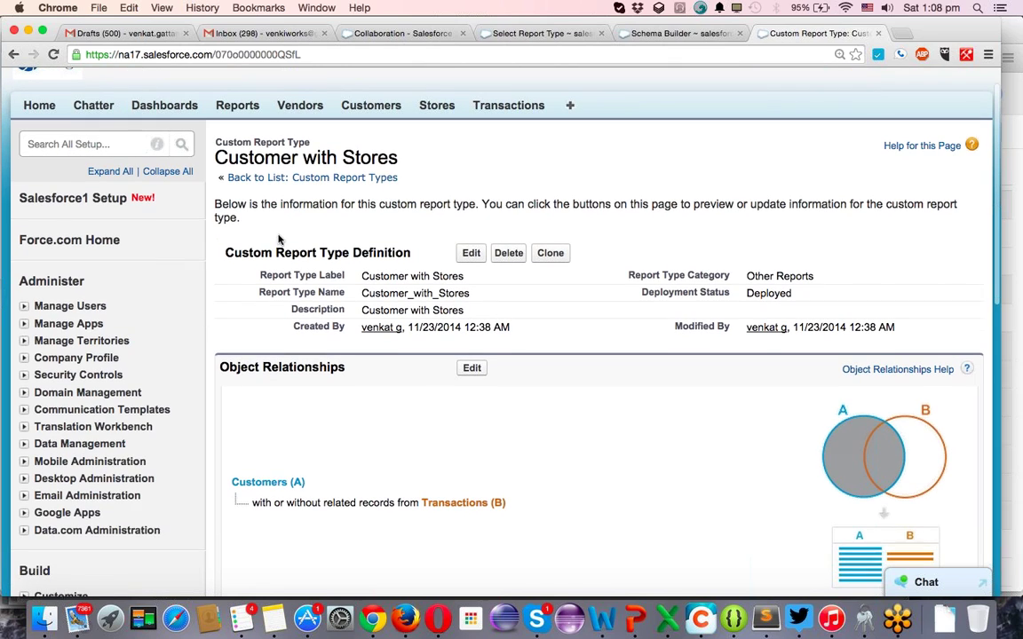
pyautogui.scroll(-9, 347, 274)
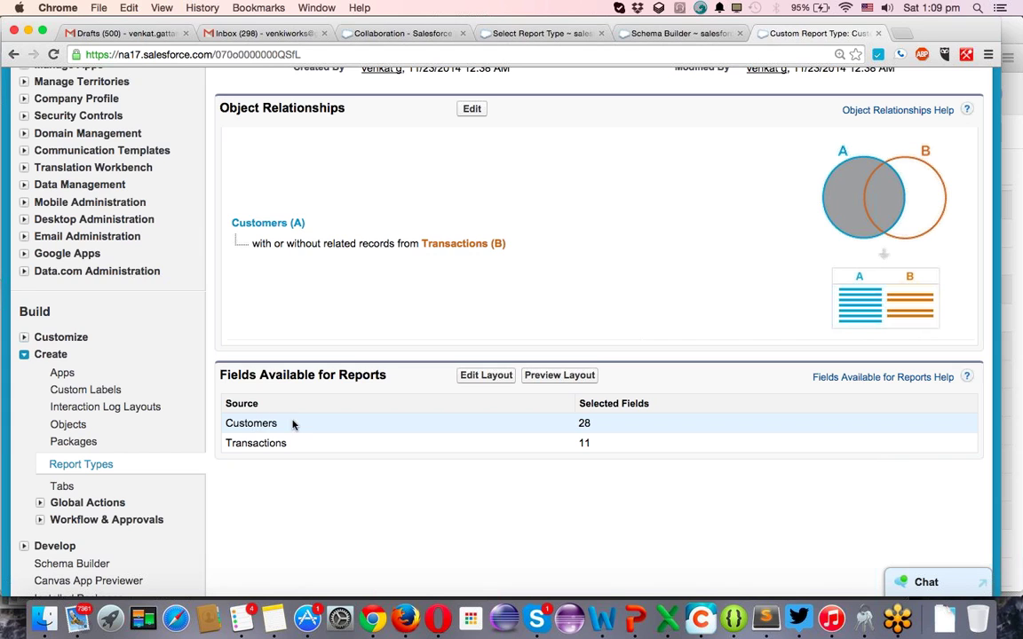
pyautogui.click(485, 376)
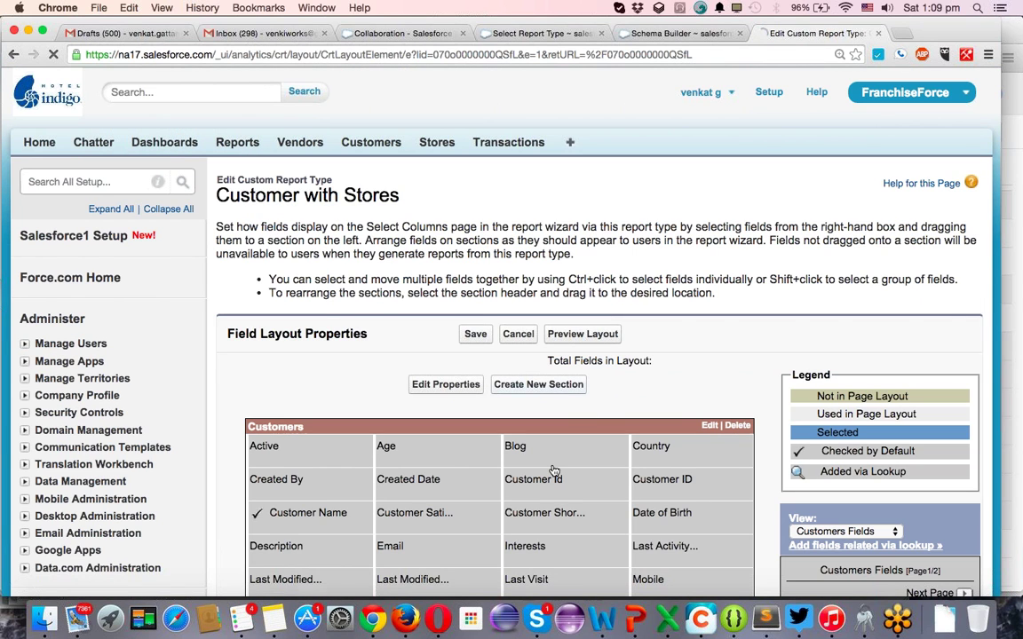
pyautogui.scroll(-5, 550, 472)
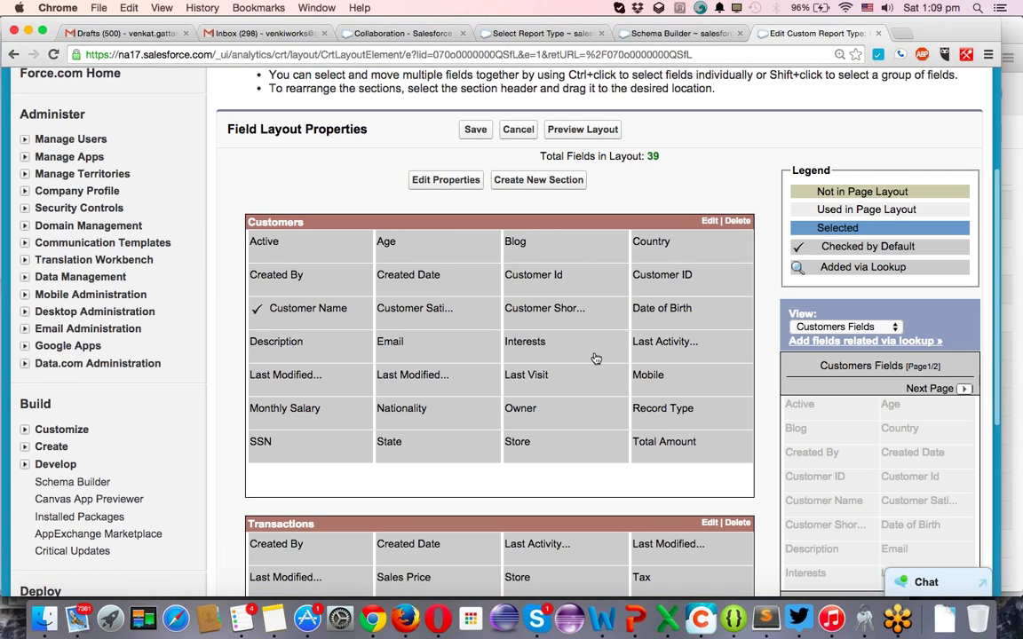
pyautogui.moveTo(593, 358)
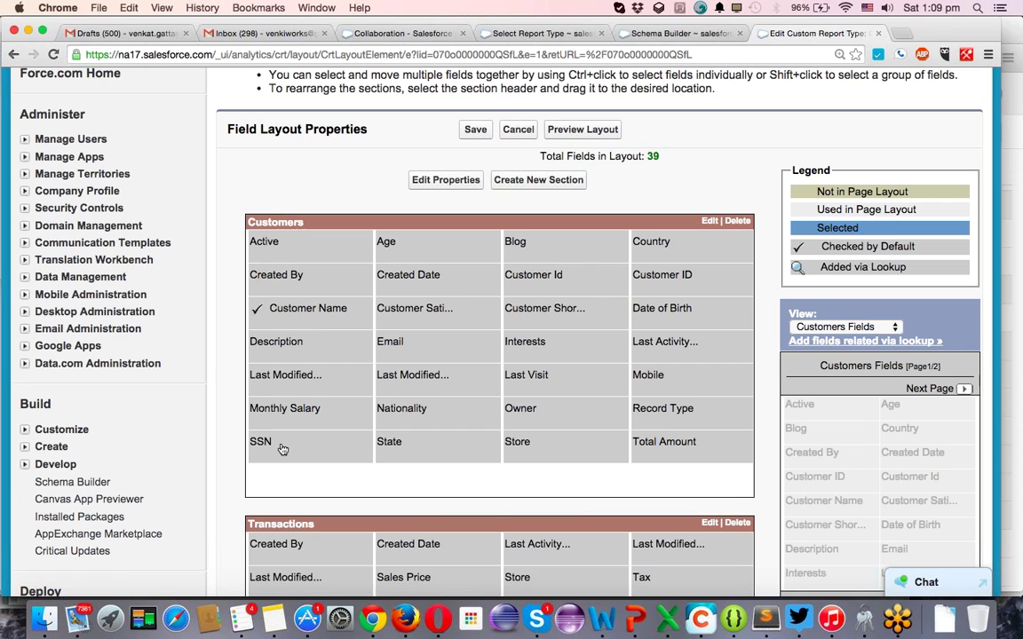
pyautogui.moveTo(282, 450)
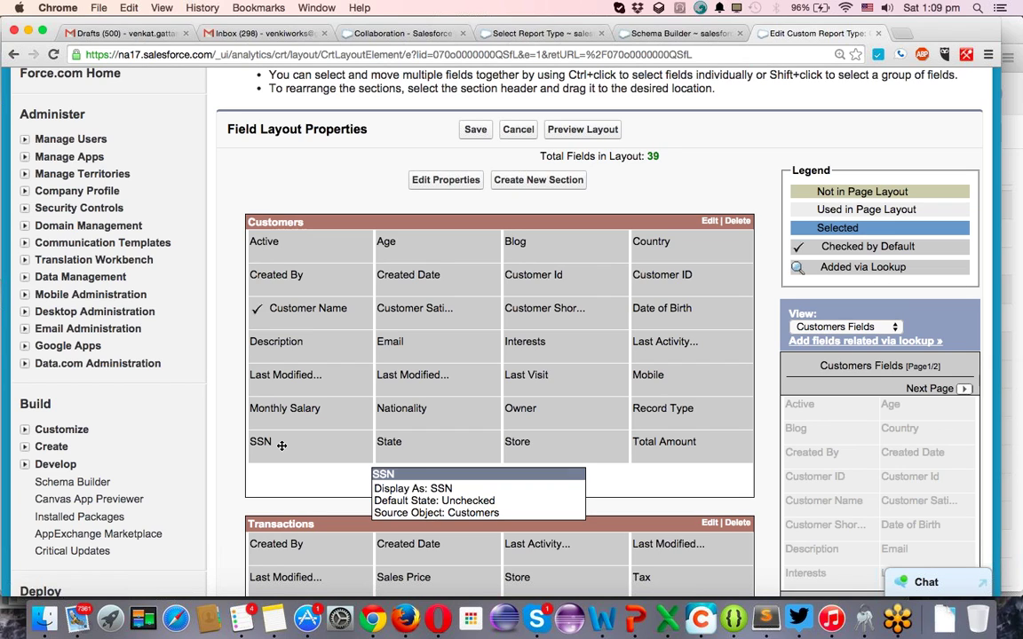
pyautogui.click(281, 445)
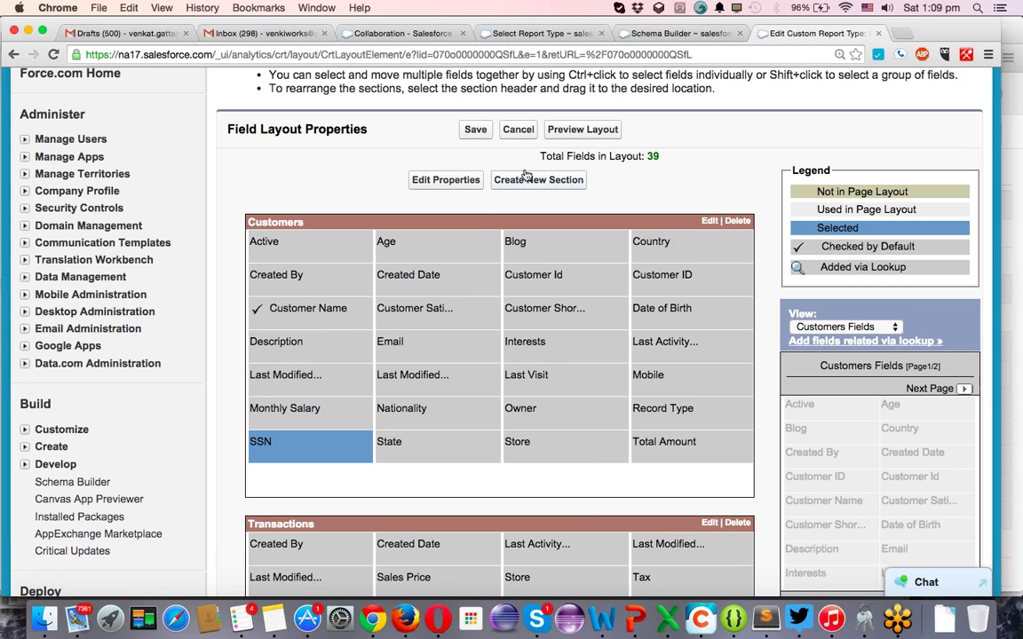
pyautogui.moveTo(338, 444); pyautogui.dragTo(892, 455)
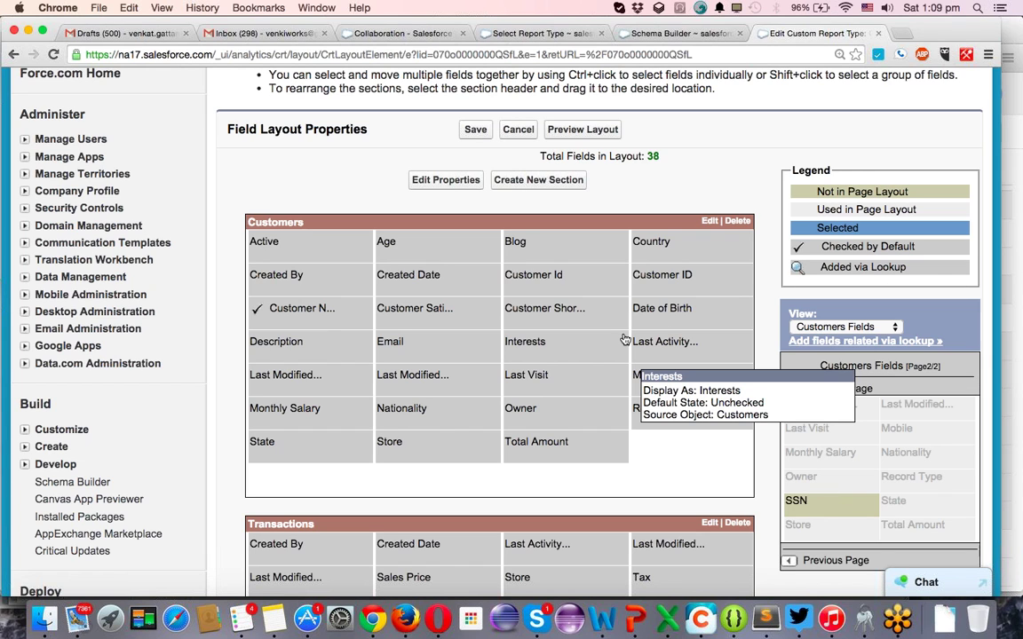
# Review the remaining Customers and Transactions fields and save the field layout.
pyautogui.scroll(-4, 625, 340)
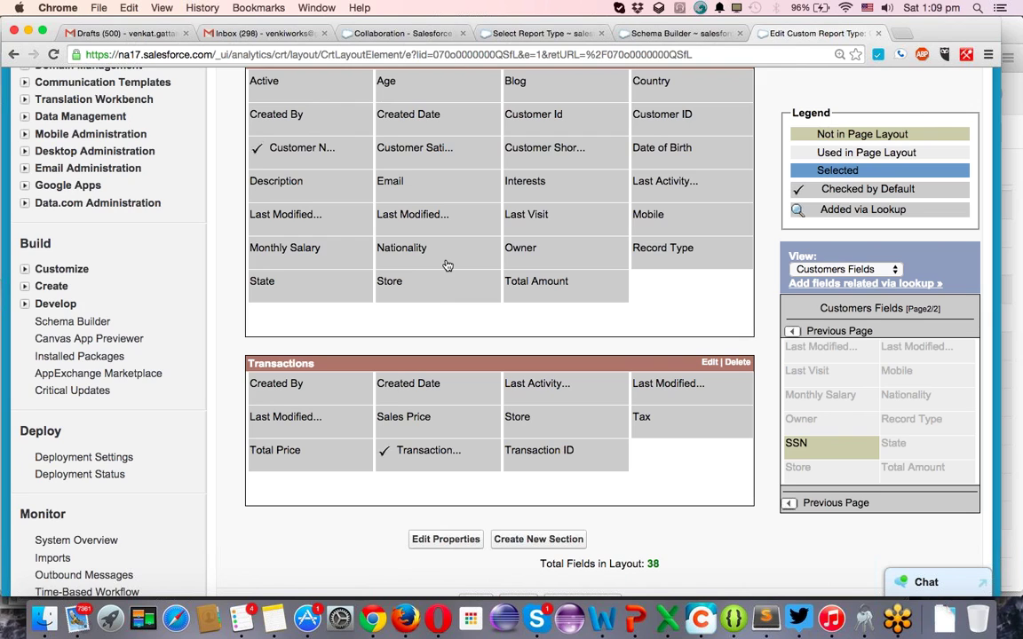
pyautogui.scroll(1, 447, 264)
pyautogui.moveTo(447, 265)
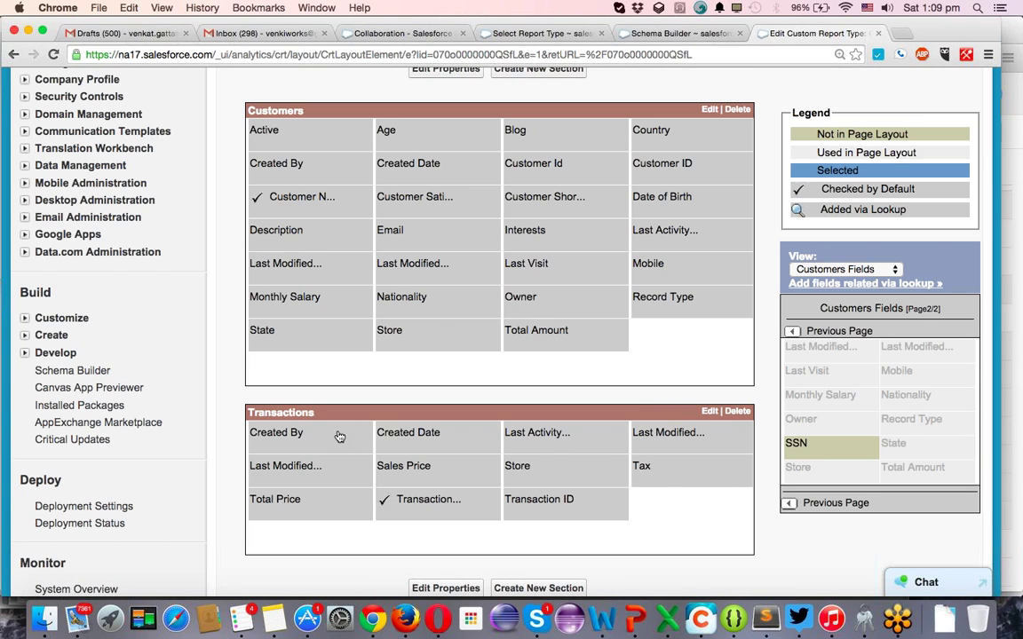
pyautogui.scroll(1, 727, 380)
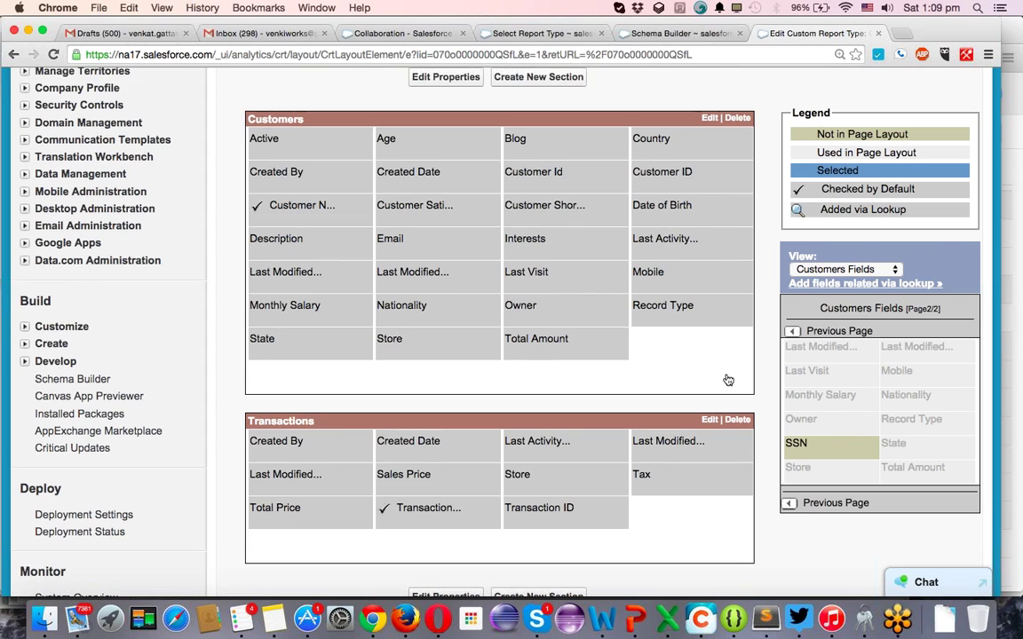
pyautogui.scroll(5, 728, 380)
pyautogui.click(475, 220)
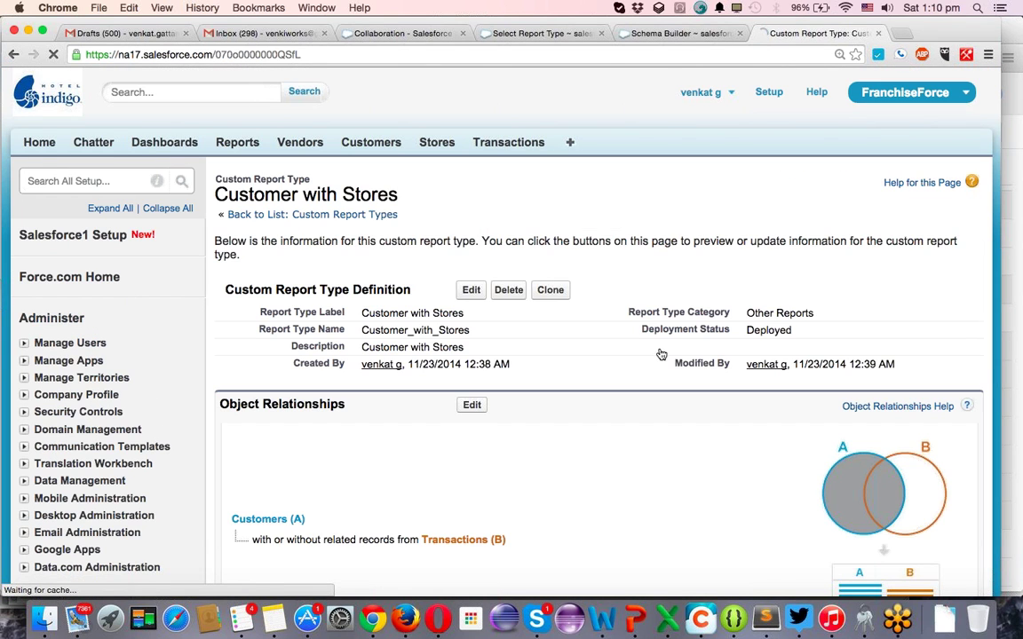
# Edit the custom report type definition and change its label to "Customer with Transactions".
pyautogui.scroll(-6, 599, 367)
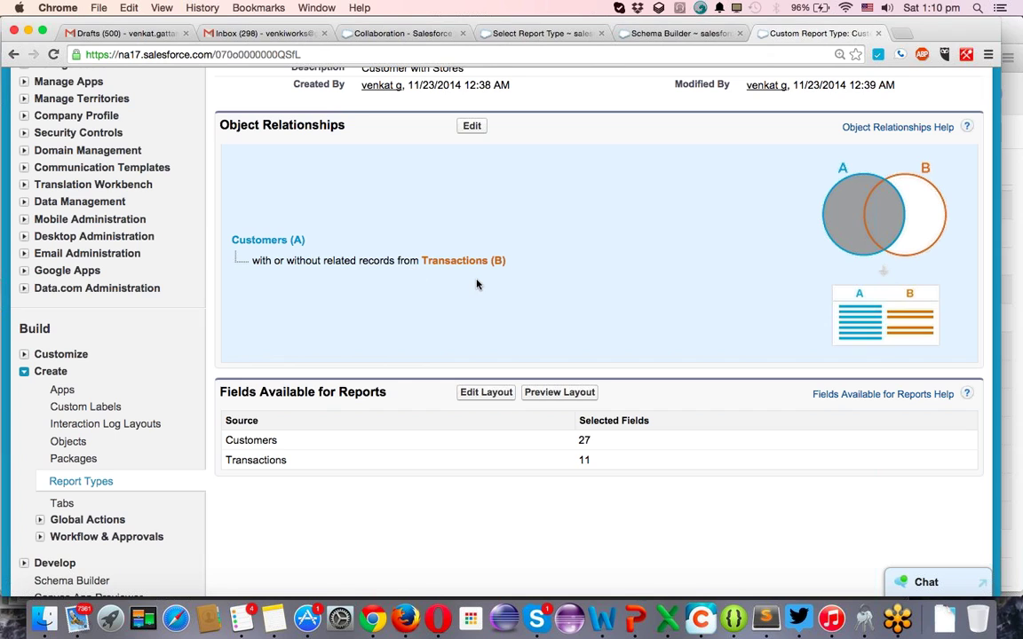
pyautogui.scroll(4, 475, 285)
pyautogui.click(476, 183)
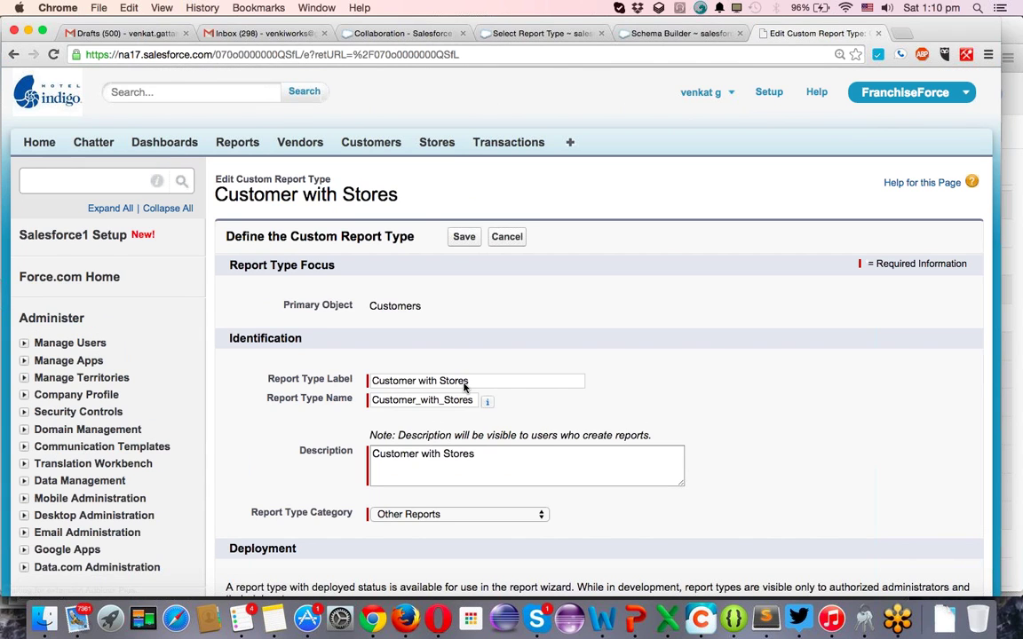
pyautogui.write('Tra')
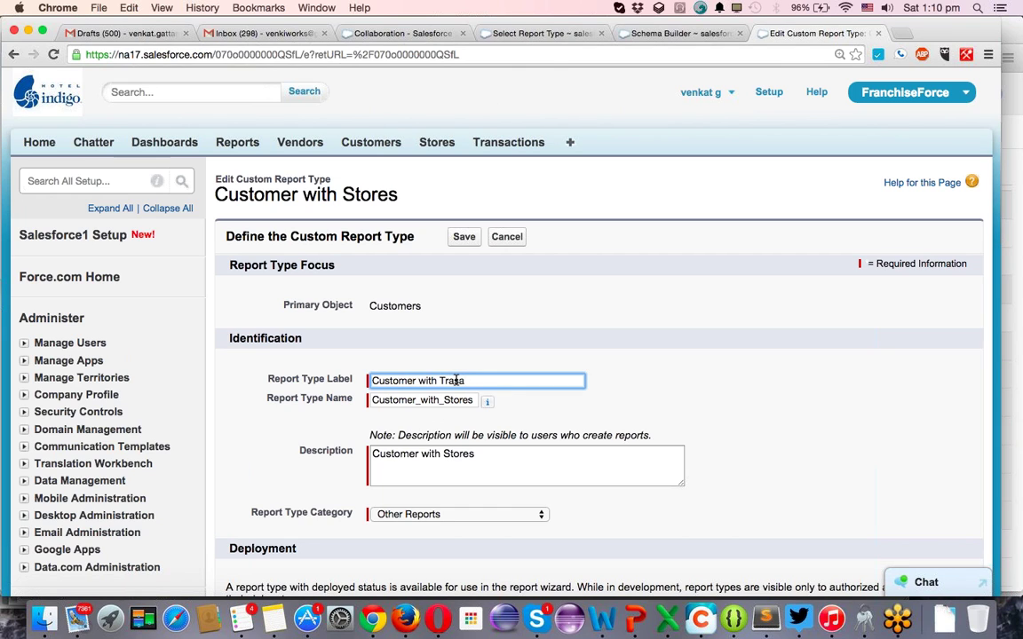
pyautogui.write('nsactions')
# Change the report type name to Customer_with_Transactions and the description to "Customer with Transactions", and save the definition.
pyautogui.doubleClick(485, 381)
pyautogui.press('super+c')
pyautogui.doubleClick(462, 400)
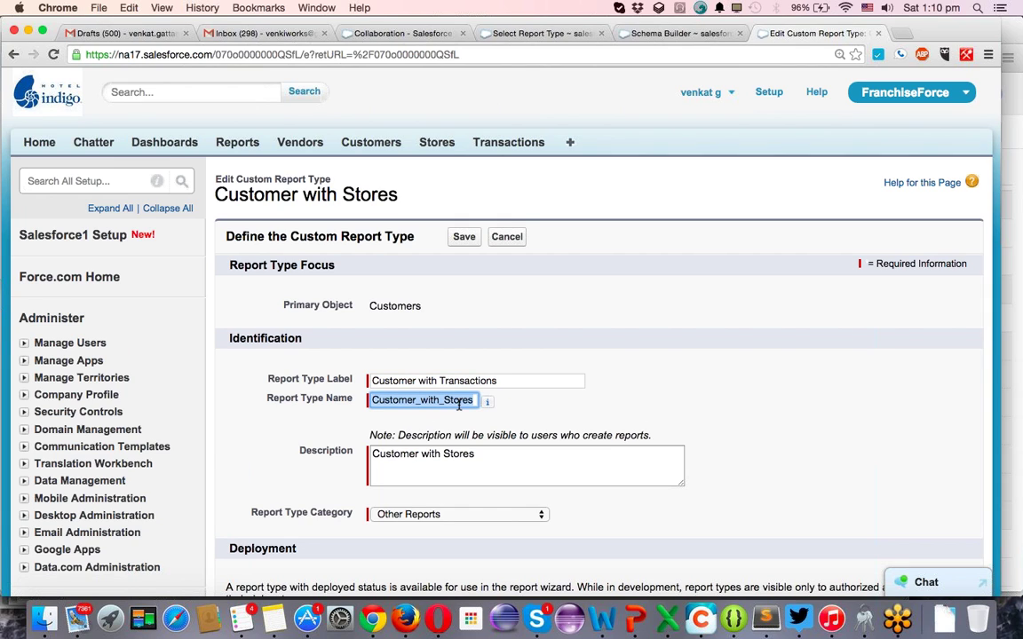
pyautogui.moveTo(446, 400); pyautogui.dragTo(474, 400)
pyautogui.press('super+v')
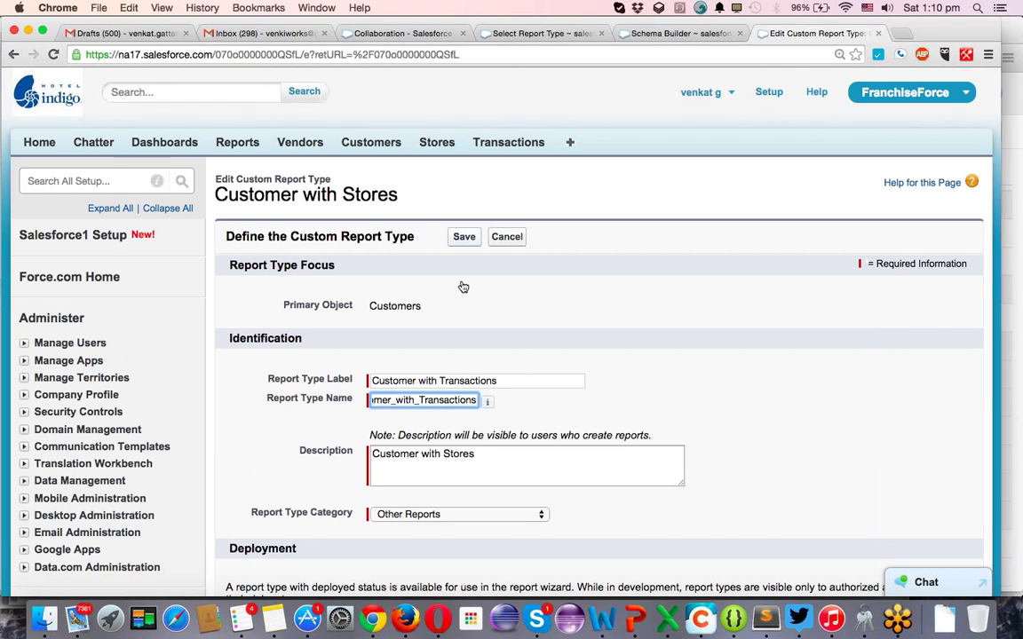
pyautogui.doubleClick(461, 453)
pyautogui.press('super+v')
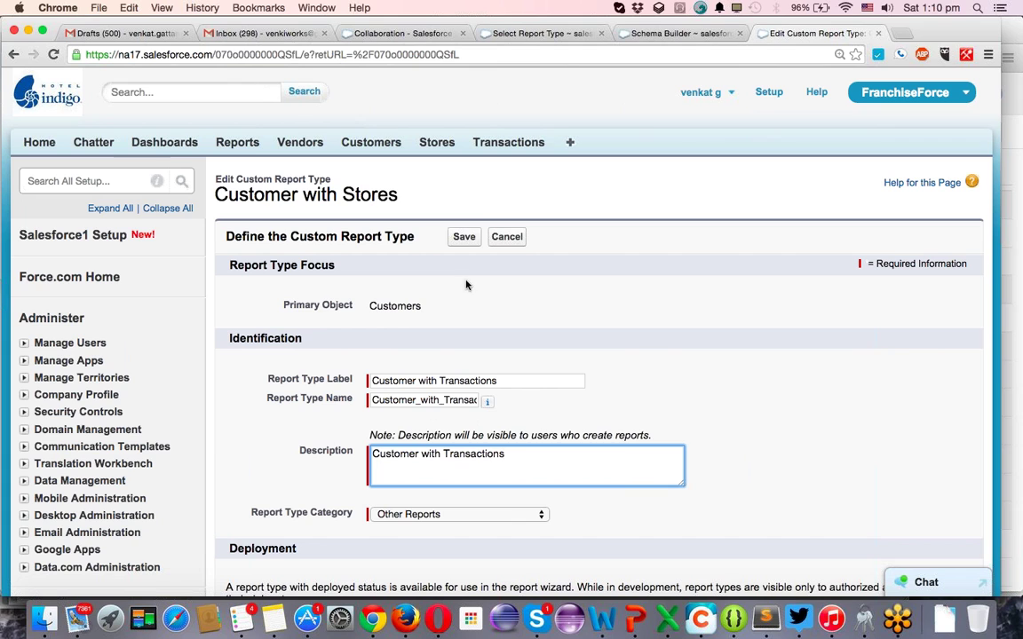
pyautogui.click(465, 236)
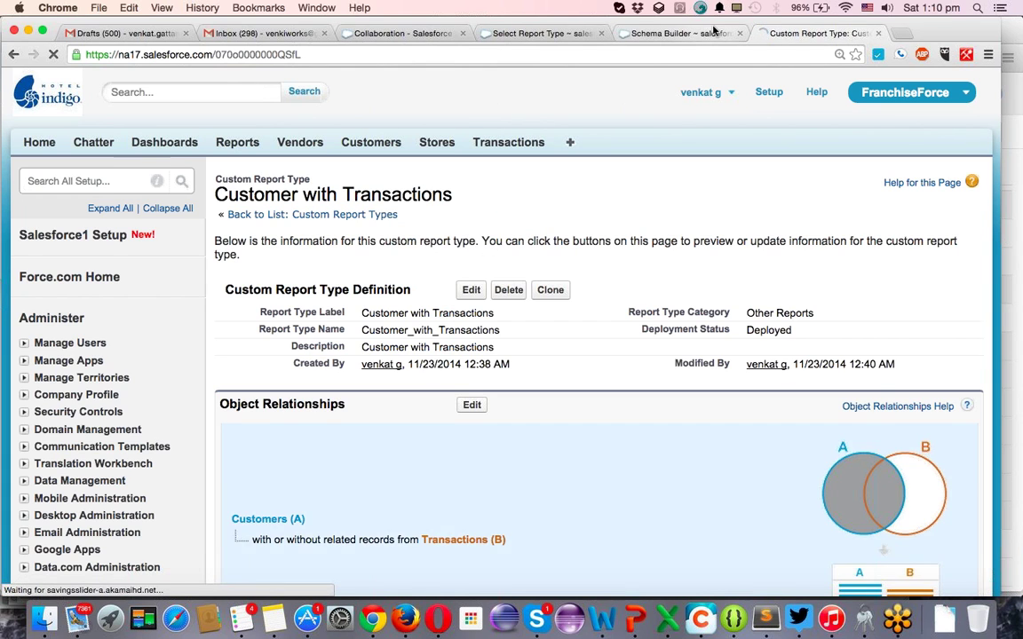
# Refresh the report type list and create a report from Customer with Transactions under Other Reports, declining the guided tour.
pyautogui.click(657, 32)
pyautogui.click(559, 34)
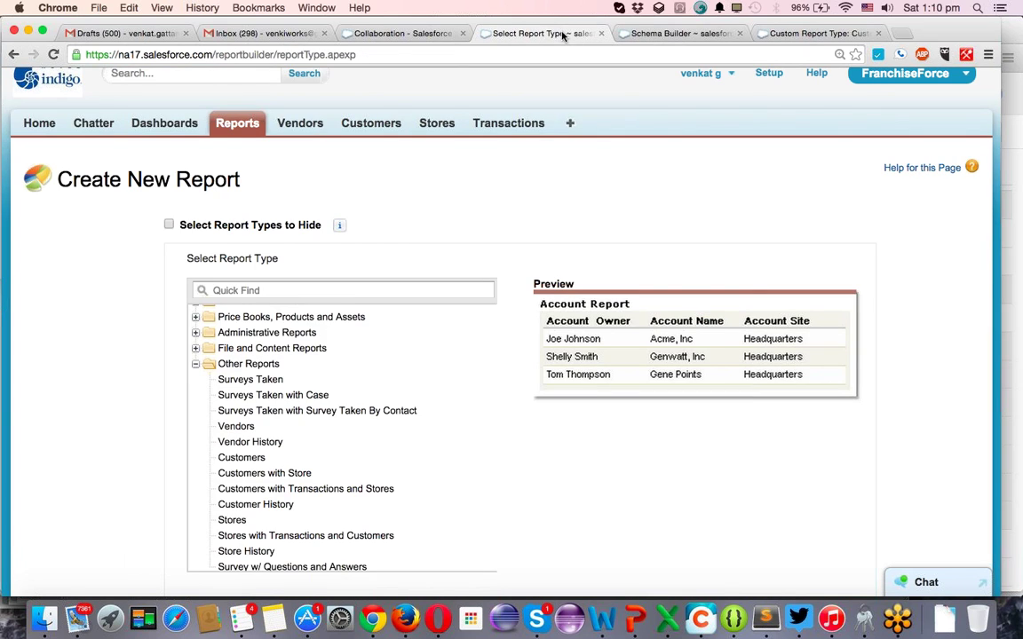
pyautogui.scroll(-2, 260, 421)
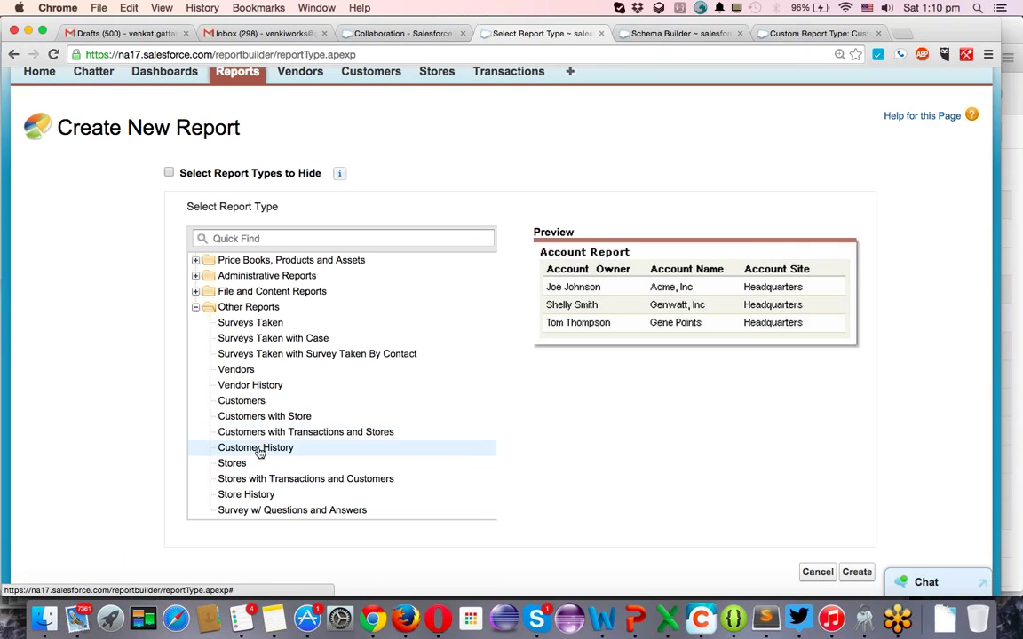
pyautogui.press('super+r')
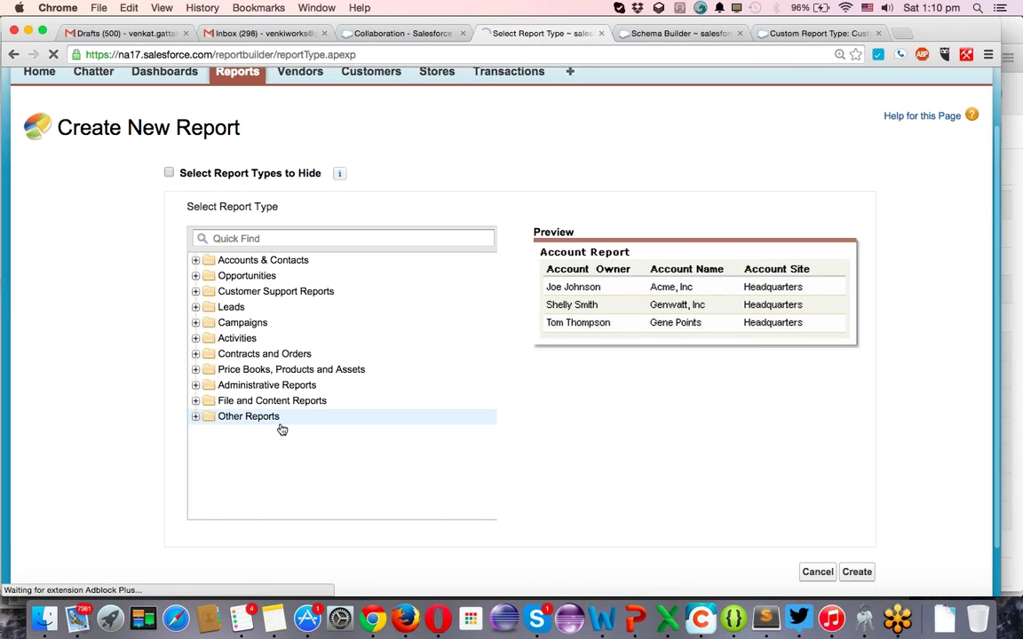
pyautogui.click(275, 425)
pyautogui.scroll(-5, 293, 426)
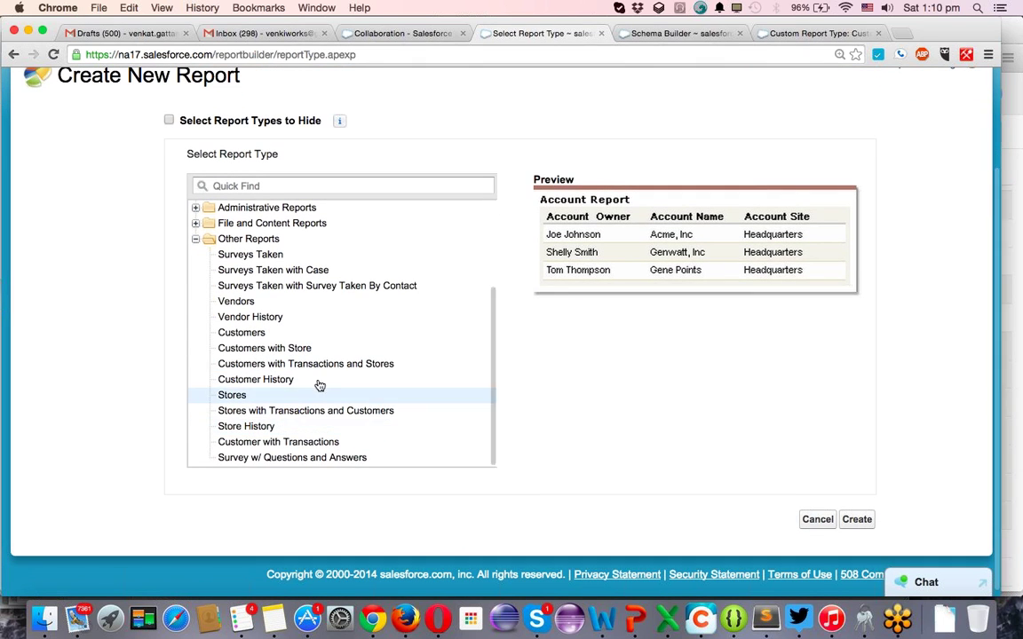
pyautogui.click(283, 444)
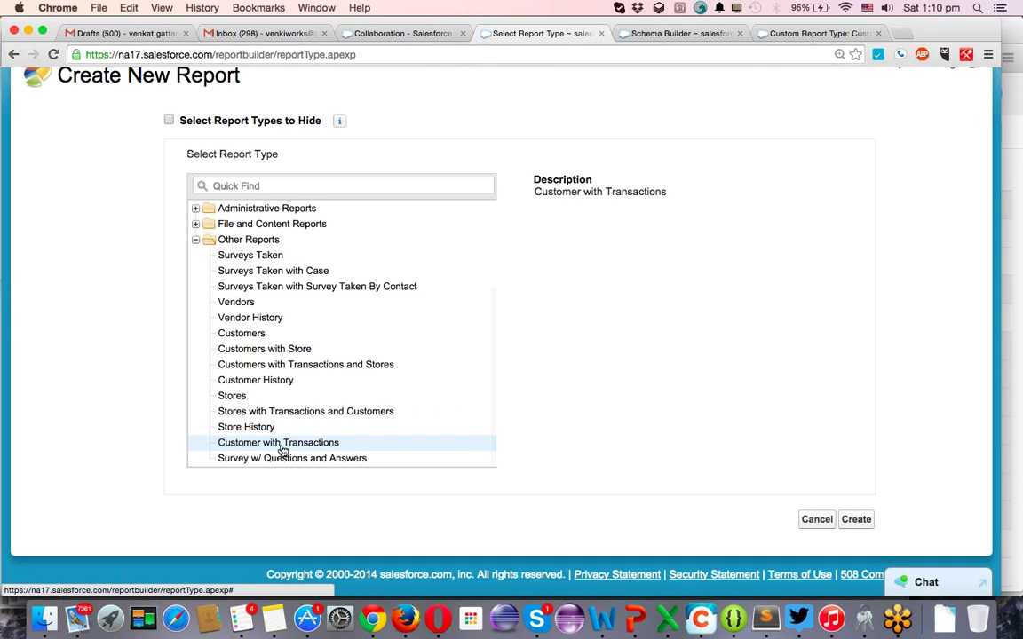
pyautogui.click(854, 522)
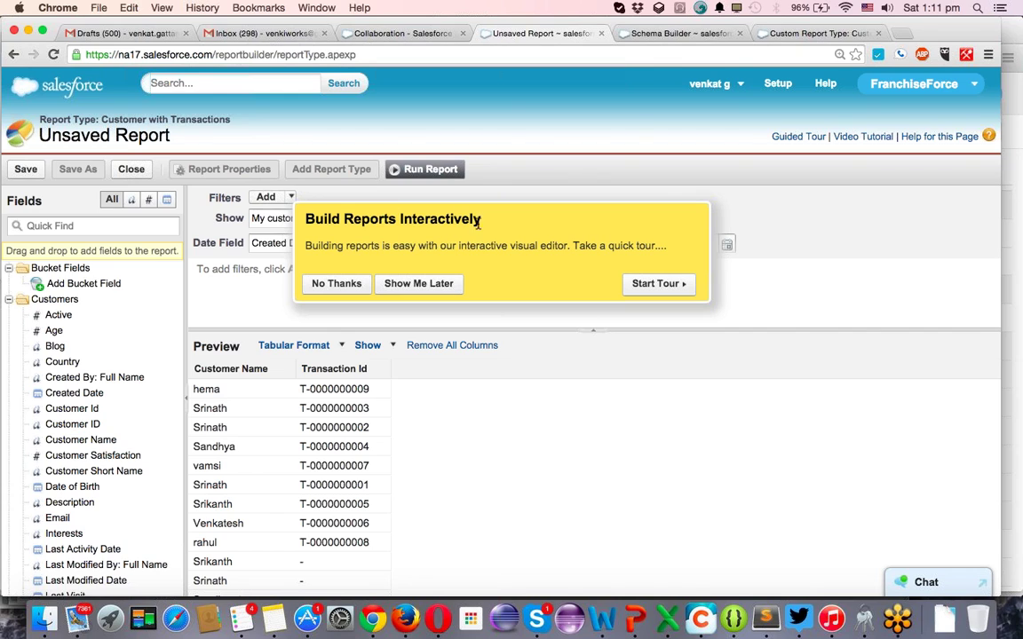
pyautogui.click(355, 291)
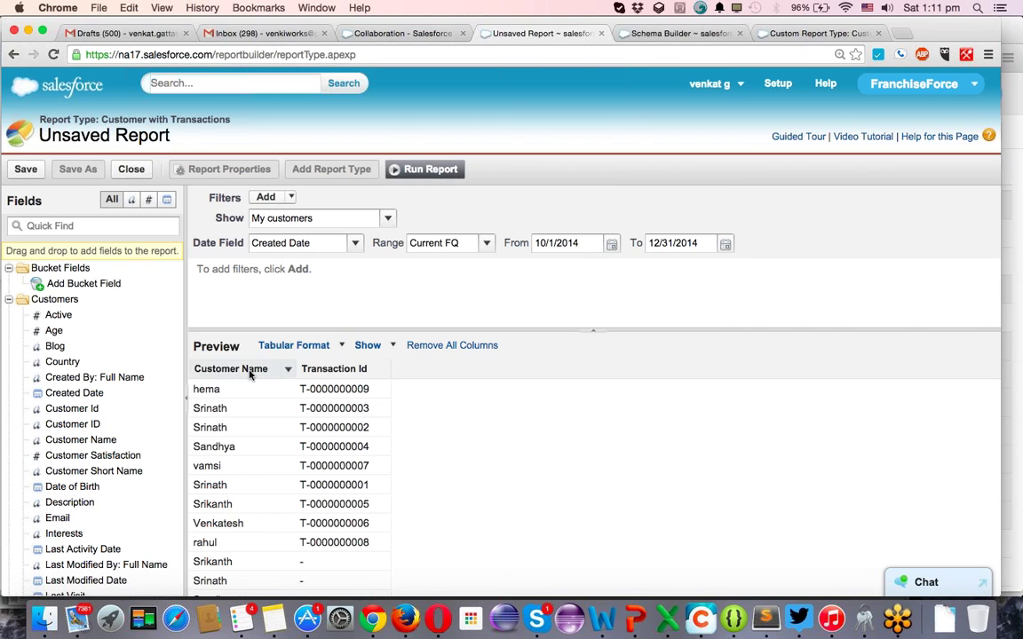
# Search the report builder's field list for "ssn".
pyautogui.scroll(-5, 125, 361)
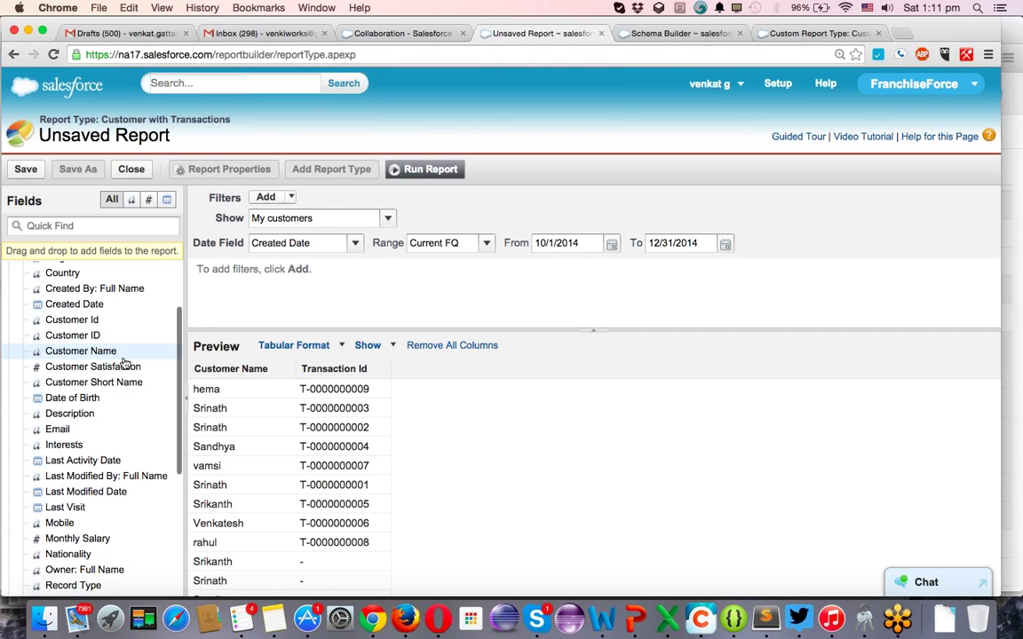
pyautogui.scroll(4, 132, 297)
pyautogui.click(70, 225)
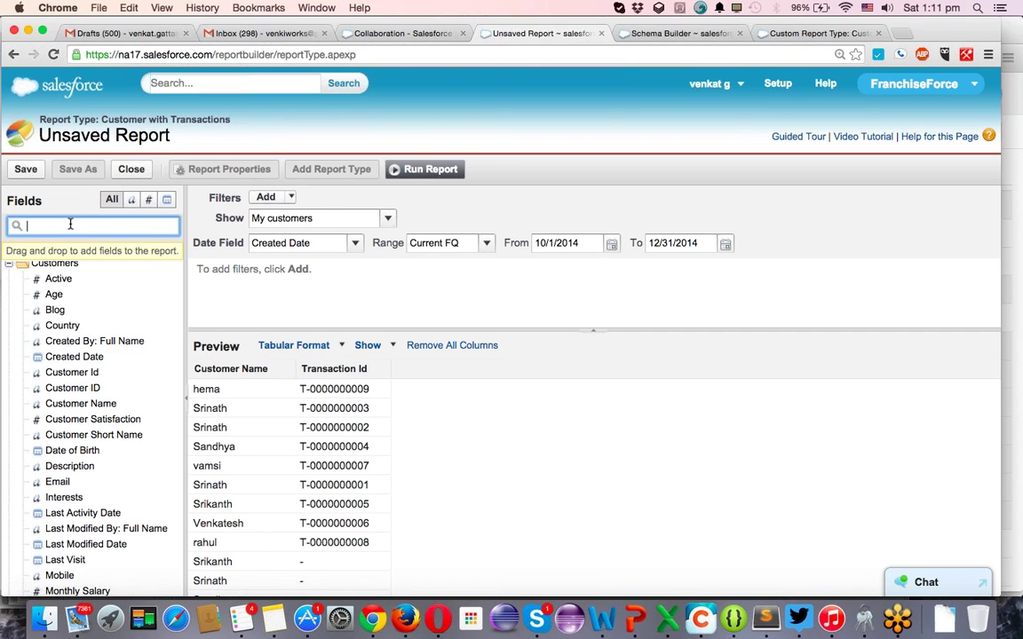
pyautogui.write('ss')
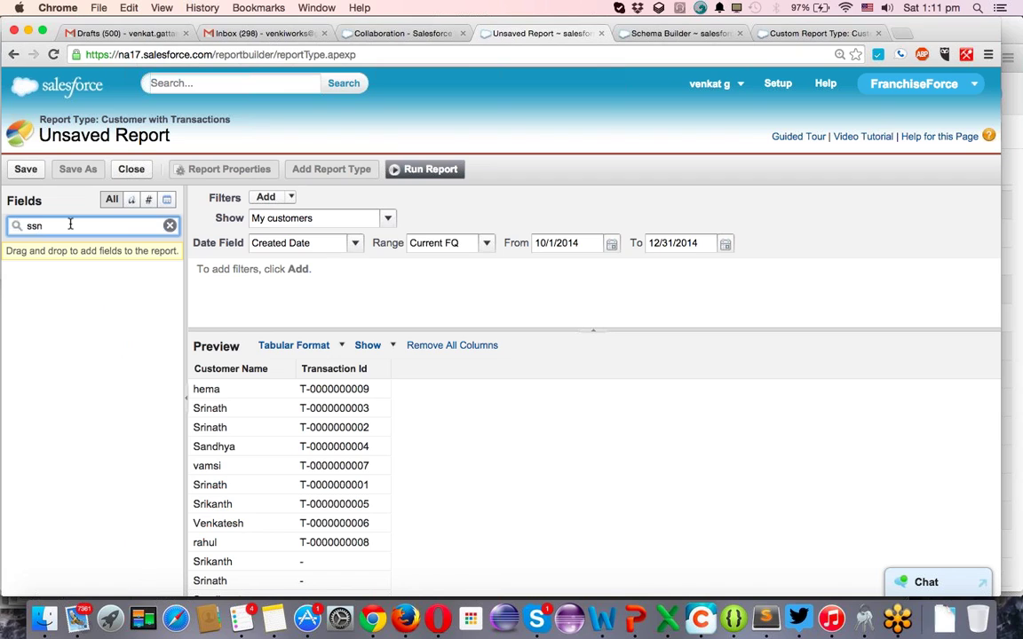
pyautogui.write('n')
# Search the fields for "nation" and add the Nationality column between Customer Name and Transaction Id.
pyautogui.press('BackSpace')
pyautogui.press('BackSpace')
pyautogui.press('BackSpace')
pyautogui.write('nati')
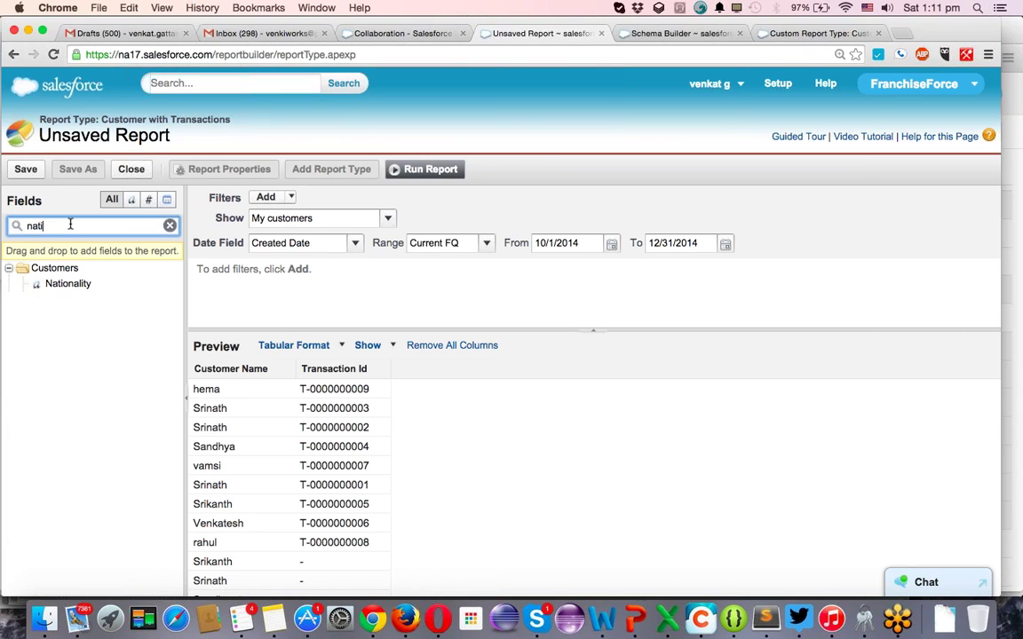
pyautogui.write('on')
pyautogui.moveTo(68, 283); pyautogui.dragTo(284, 368)
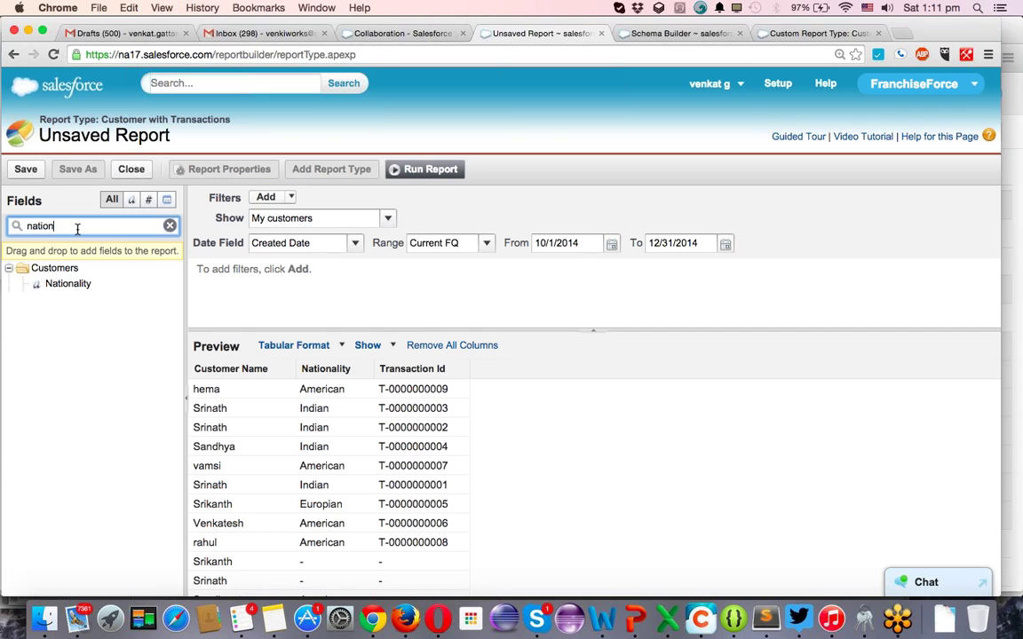
# Clear the field search and add the Country column after Nationality and the Age column after Customer Name.
pyautogui.press('BackSpace')
pyautogui.press('BackSpace')
pyautogui.press('BackSpace')
pyautogui.press('BackSpace')
pyautogui.press('BackSpace')
pyautogui.press('BackSpace')
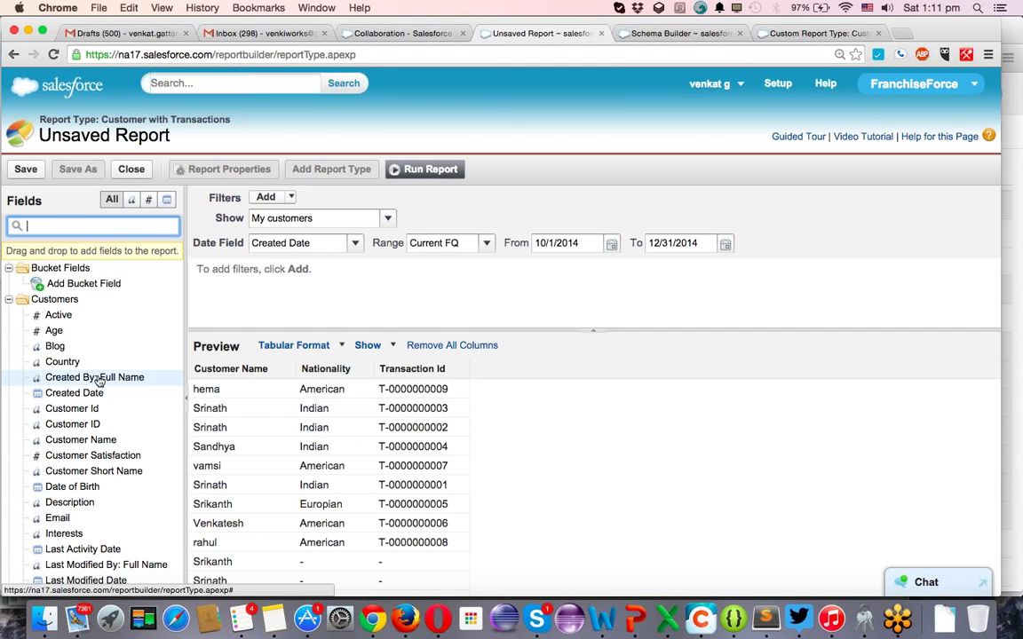
pyautogui.scroll(-3, 89, 382)
pyautogui.moveTo(70, 307); pyautogui.dragTo(413, 401)
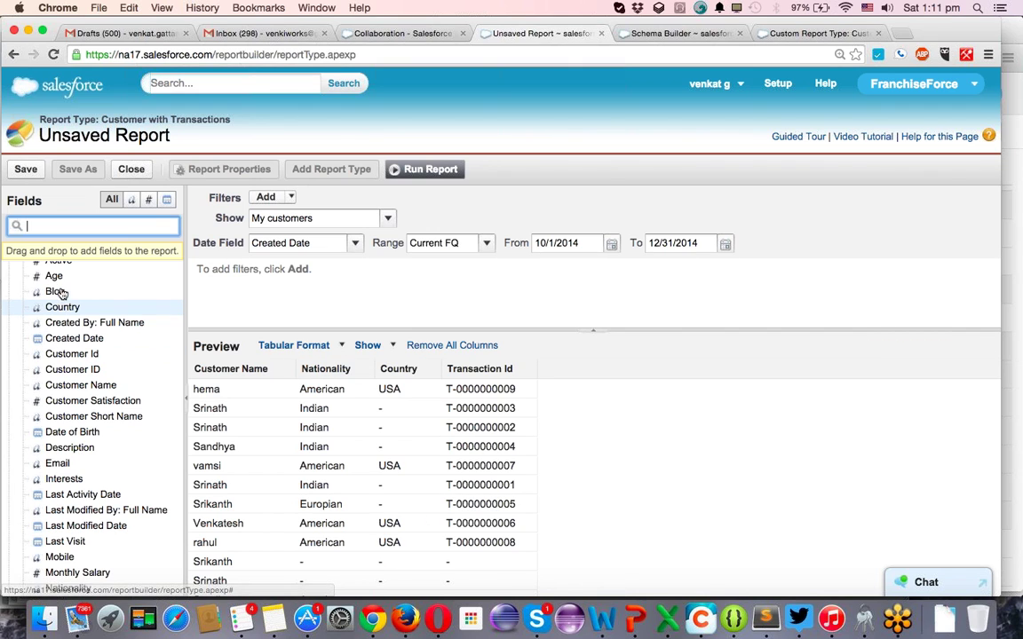
pyautogui.moveTo(53, 277); pyautogui.dragTo(302, 402)
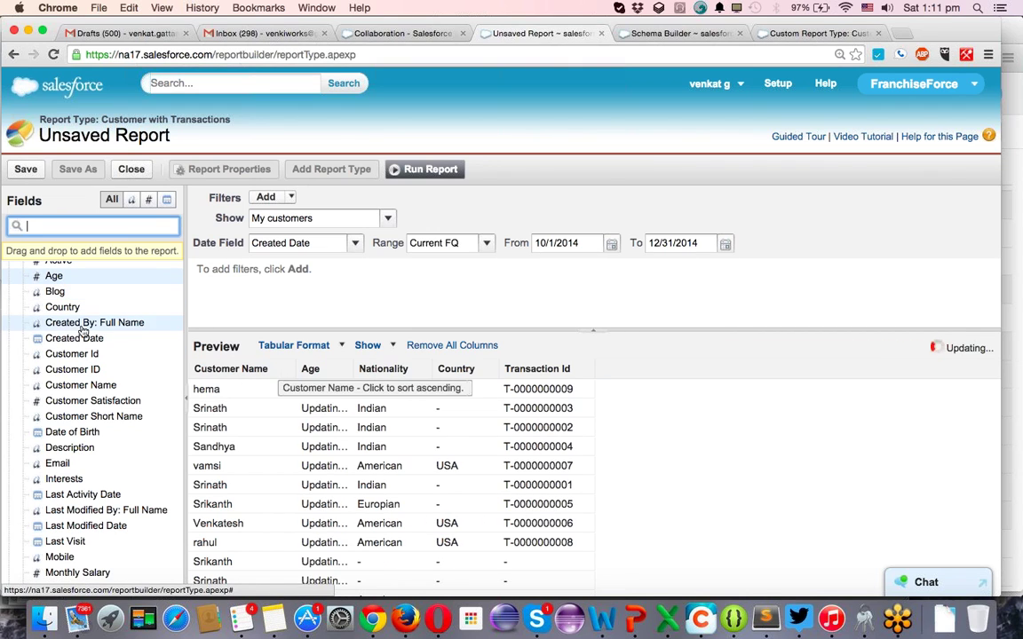
# Add the customers' Created Date column after Country, and the Email and Date of Birth columns after Nationality.
pyautogui.moveTo(74, 338); pyautogui.dragTo(533, 371)
pyautogui.moveTo(68, 440)
pyautogui.mouseDown()
pyautogui.moveTo(500, 391)
pyautogui.moveTo(409, 379)
pyautogui.moveTo(413, 370)
pyautogui.mouseUp()
pyautogui.moveTo(71, 468); pyautogui.dragTo(409, 368)
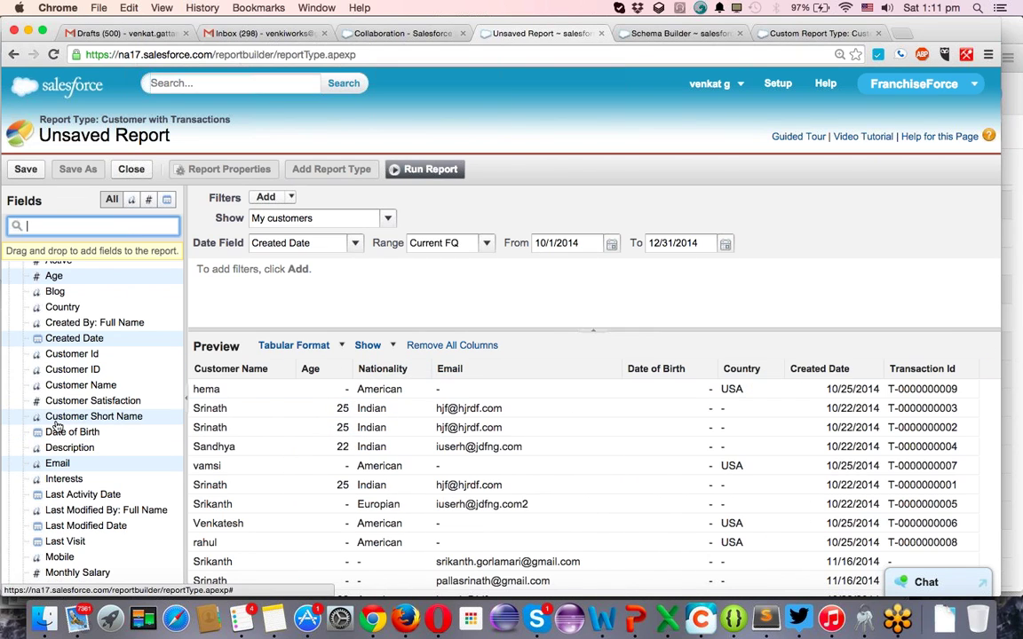
# Add the Mobile column before Email and the customers' Last Modified Date column after Country.
pyautogui.scroll(-3, 55, 426)
pyautogui.moveTo(59, 493); pyautogui.dragTo(434, 404)
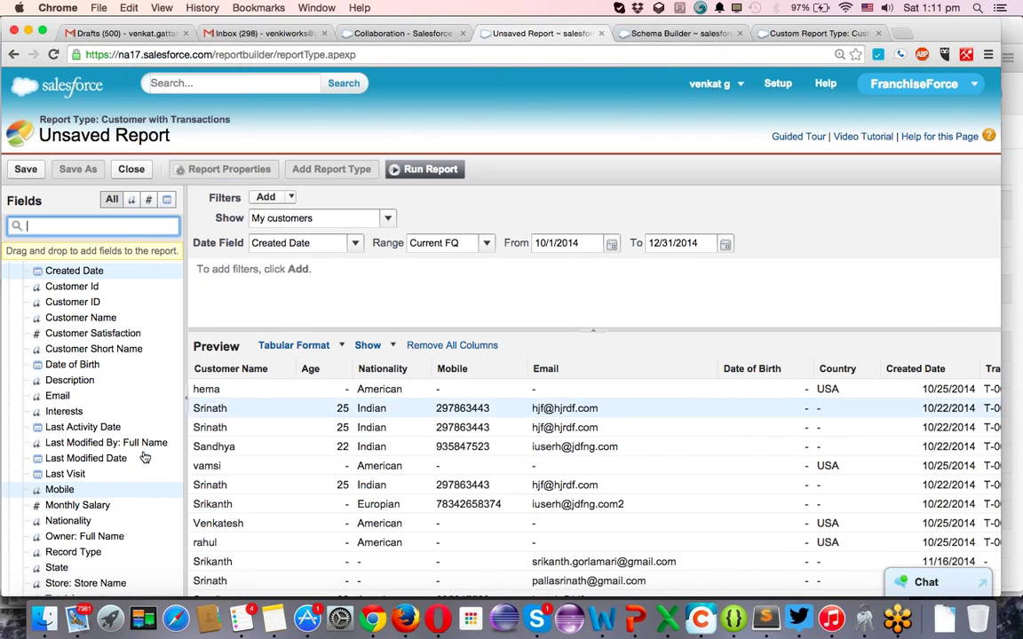
pyautogui.moveTo(103, 459)
pyautogui.mouseDown()
pyautogui.moveTo(236, 439)
pyautogui.moveTo(484, 364)
pyautogui.moveTo(875, 371)
pyautogui.moveTo(861, 371)
pyautogui.mouseUp()
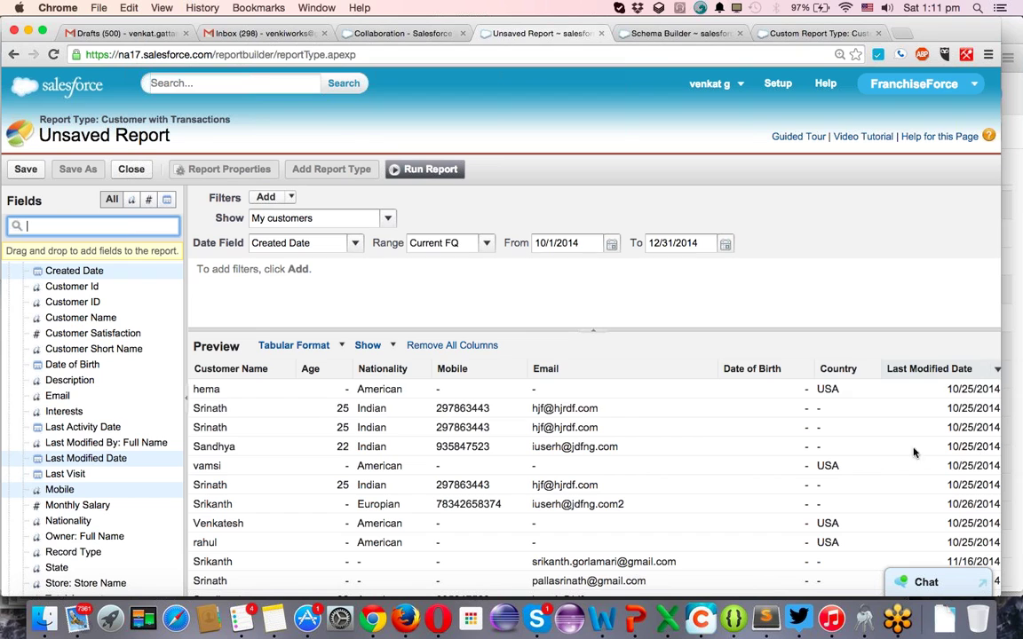
# Add the Monthly Salary and State columns between Email and Date of Birth.
pyautogui.scroll(-3, 401, 454)
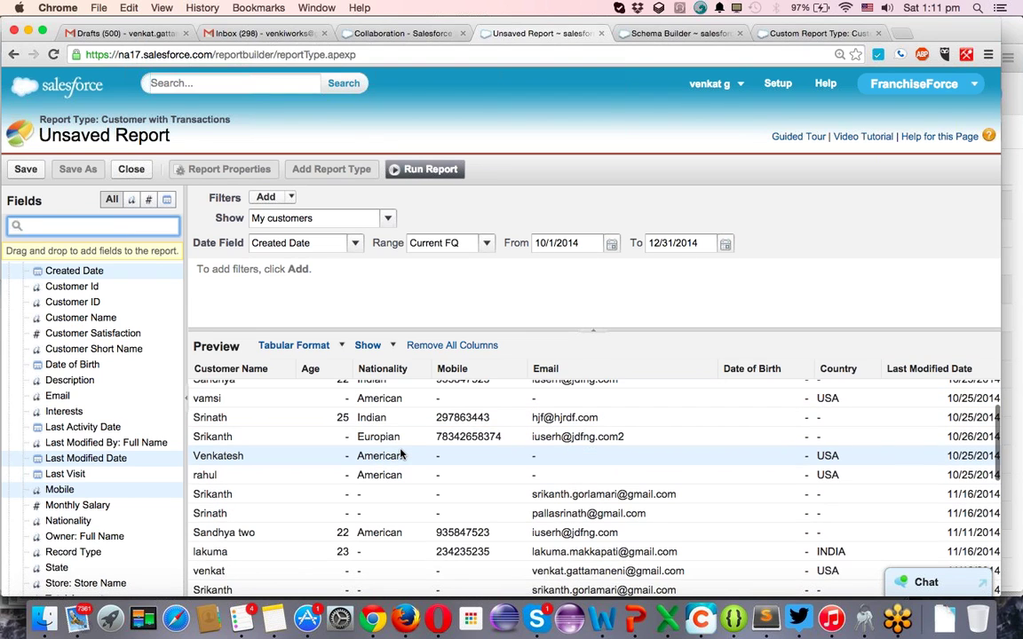
pyautogui.moveTo(78, 505); pyautogui.dragTo(680, 365)
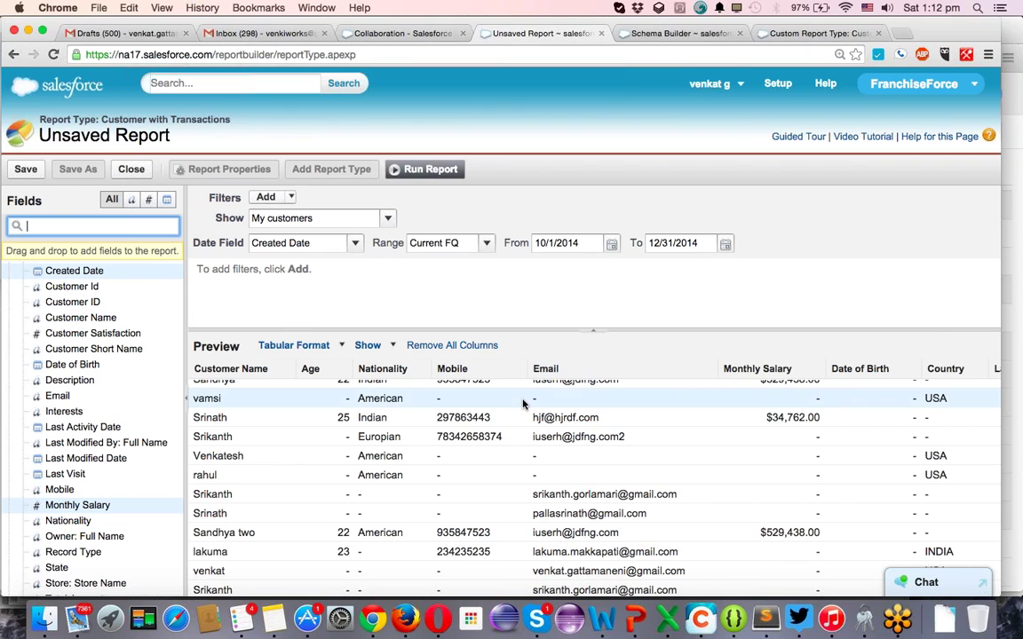
pyautogui.scroll(-3, 132, 411)
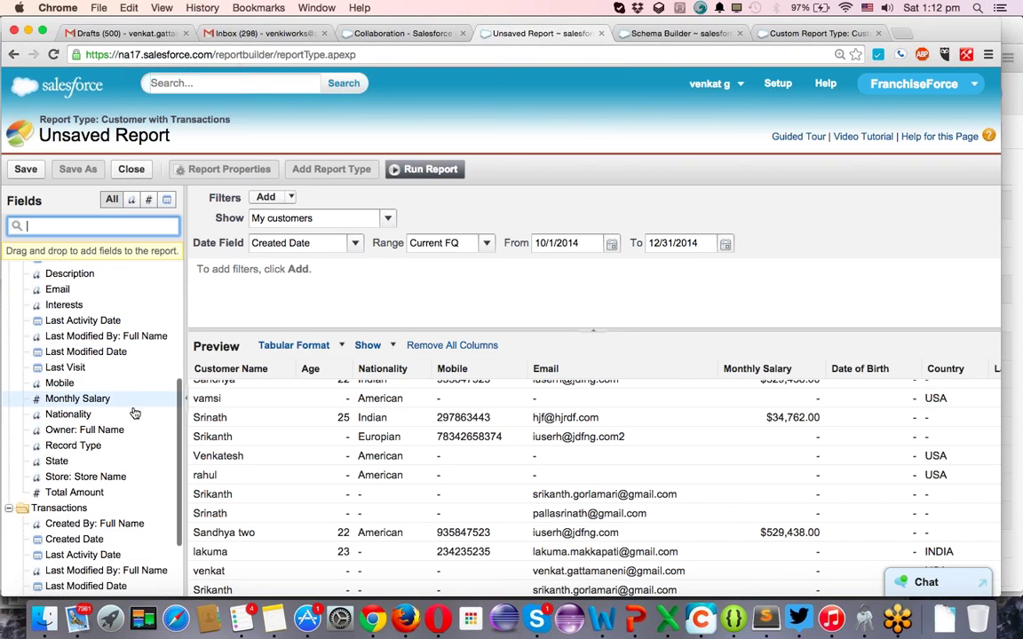
pyautogui.moveTo(59, 447); pyautogui.dragTo(843, 365)
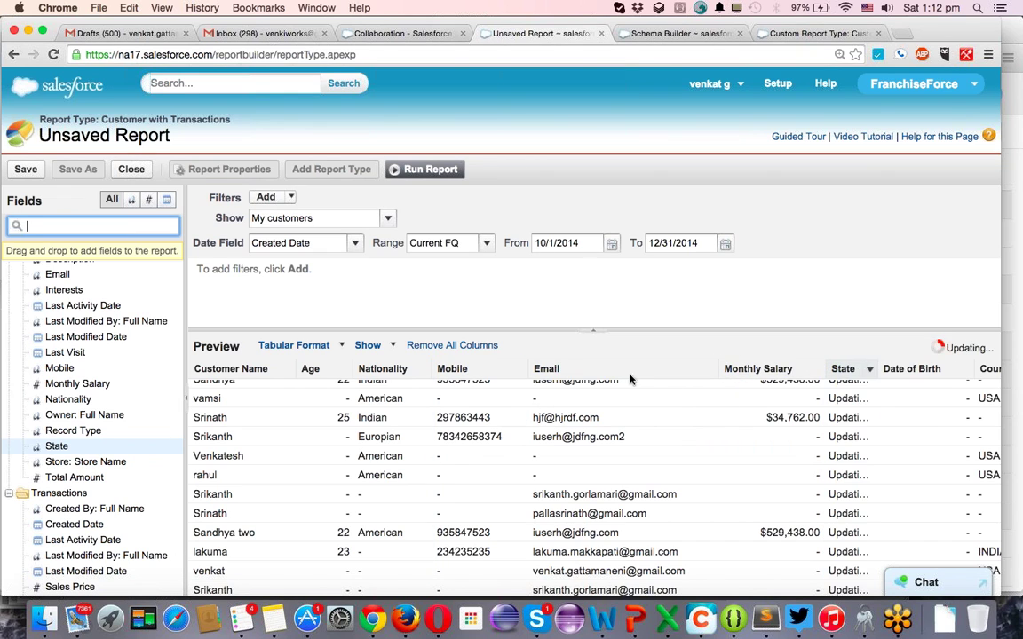
# Set the report to show All customers and use the customers' Created Date as the date field.
pyautogui.scroll(4, 71, 400)
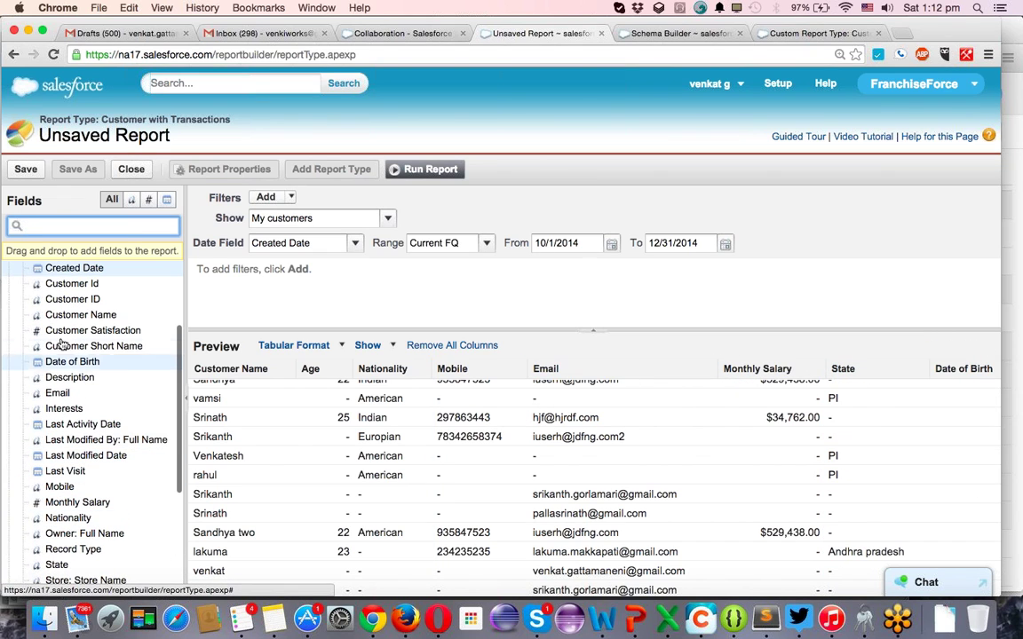
pyautogui.scroll(5, 62, 326)
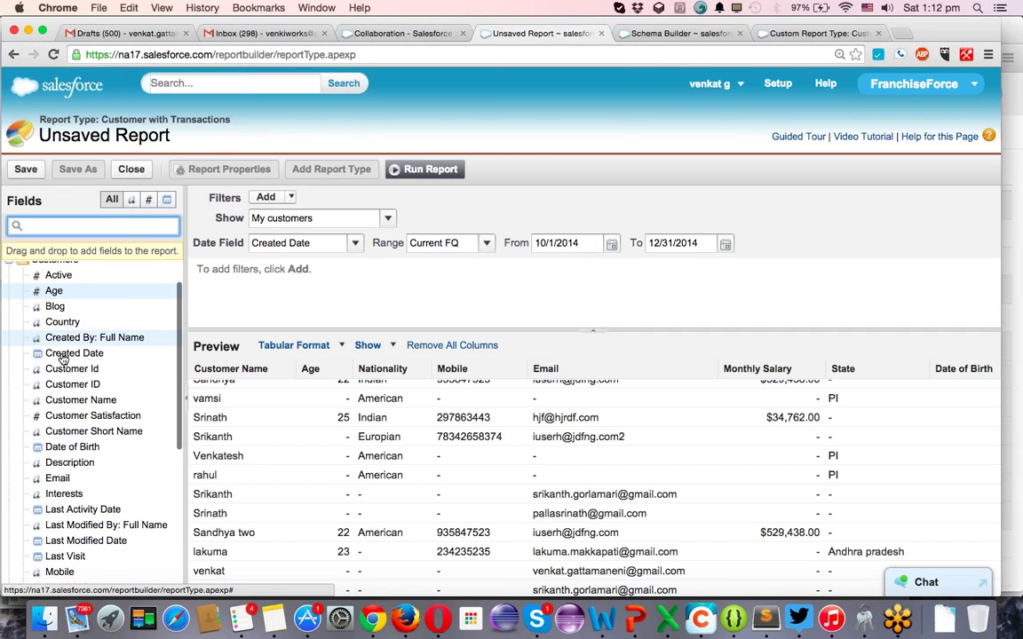
pyautogui.scroll(-10, 62, 358)
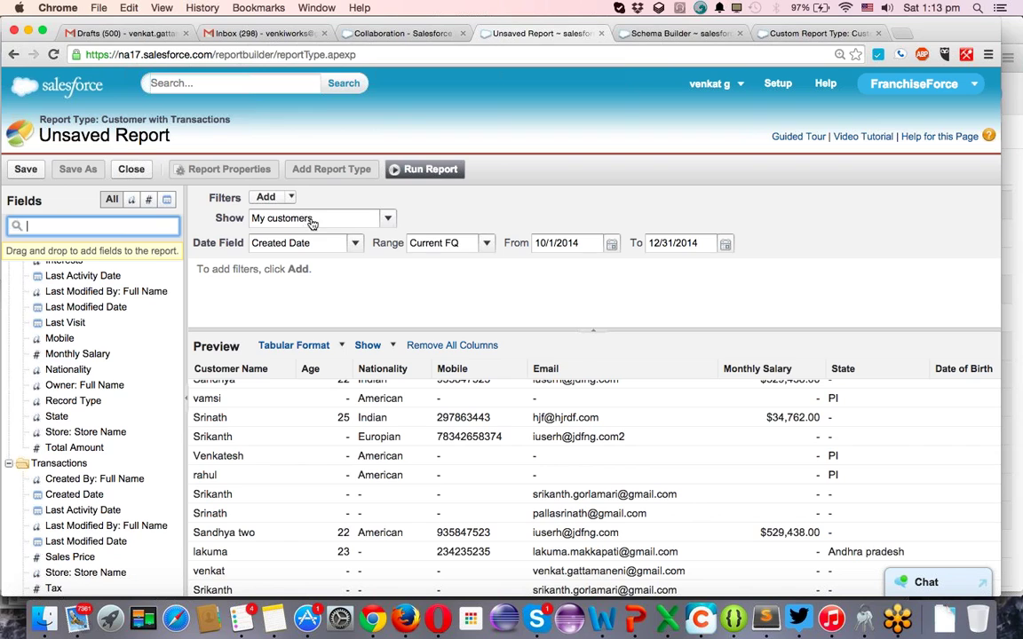
pyautogui.click(389, 221)
pyautogui.click(389, 221)
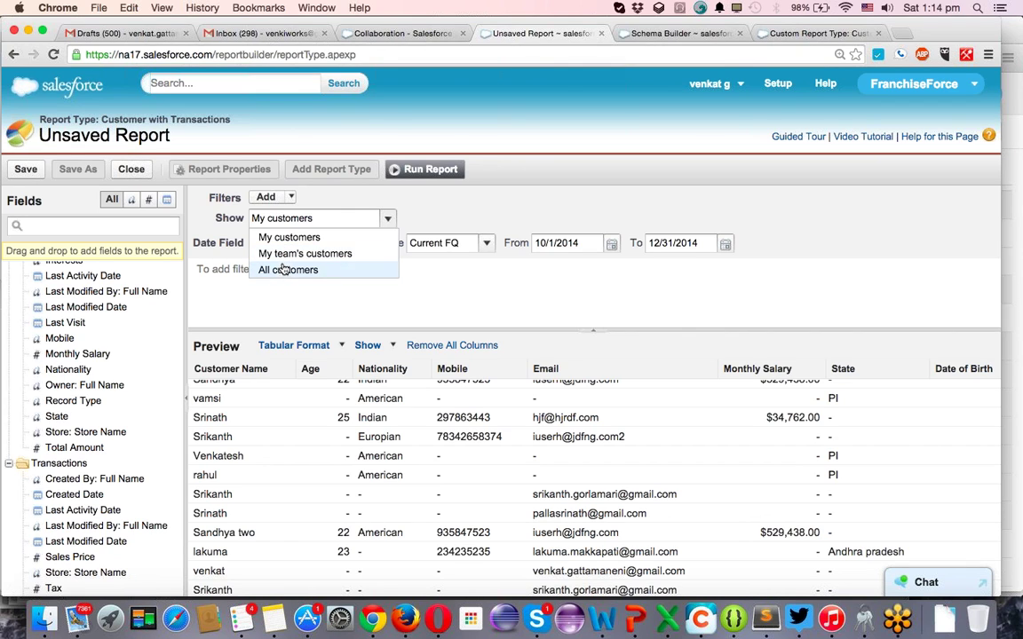
pyautogui.click(282, 269)
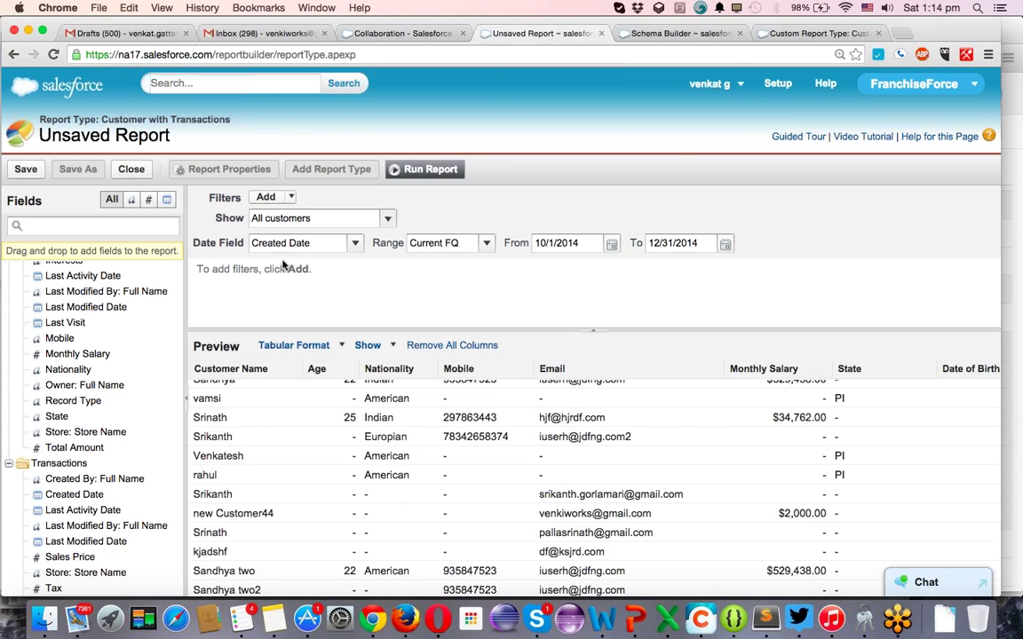
pyautogui.click(355, 242)
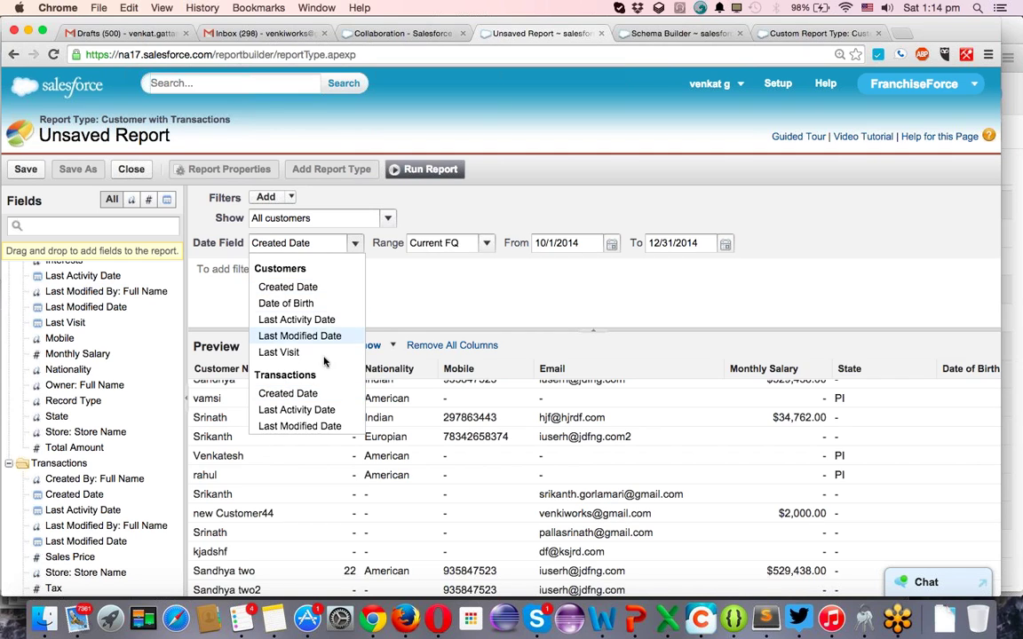
pyautogui.click(342, 286)
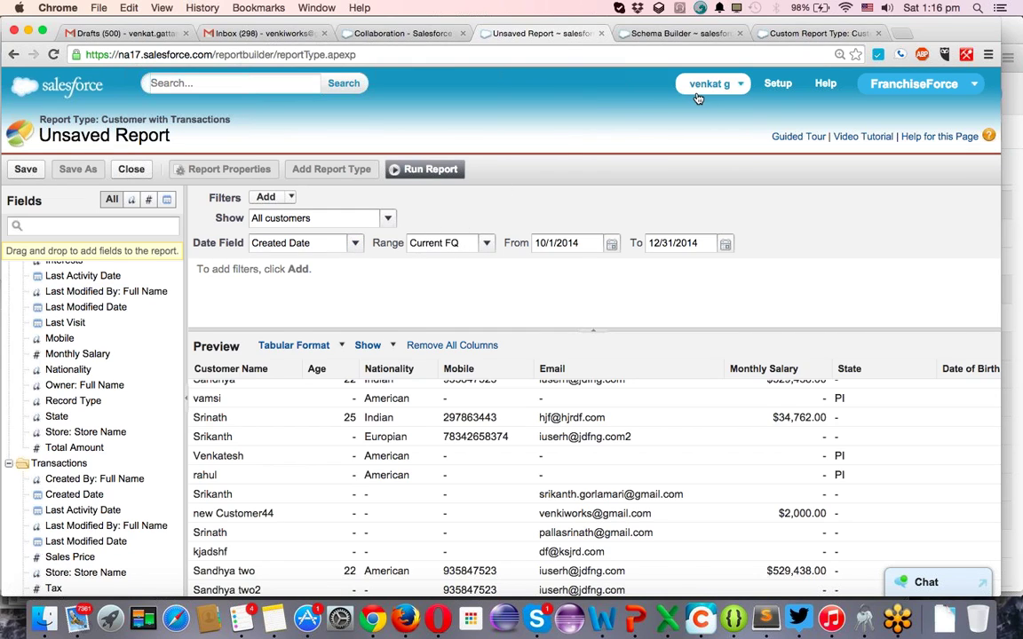
# Look through the fiscal, calendar and weekly options for the date range without choosing a different one.
pyautogui.click(487, 247)
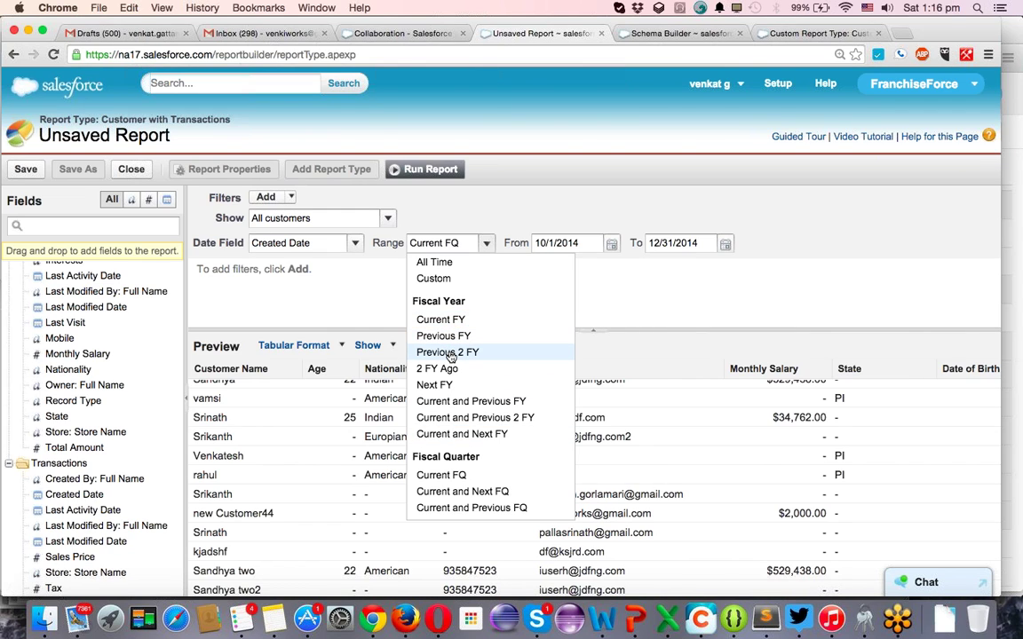
pyautogui.scroll(-5, 468, 466)
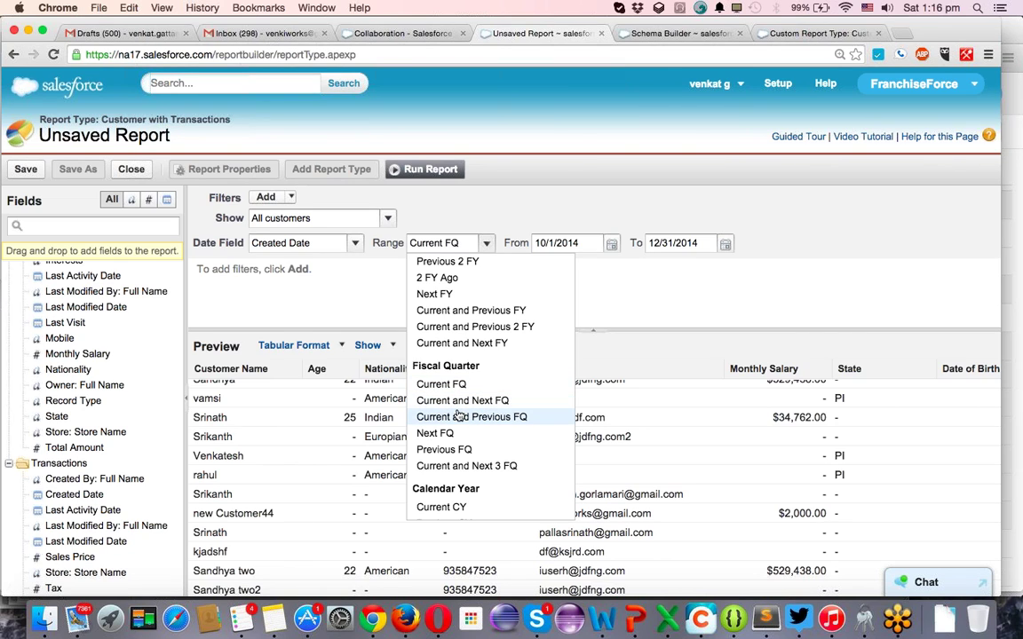
pyautogui.scroll(-5, 458, 443)
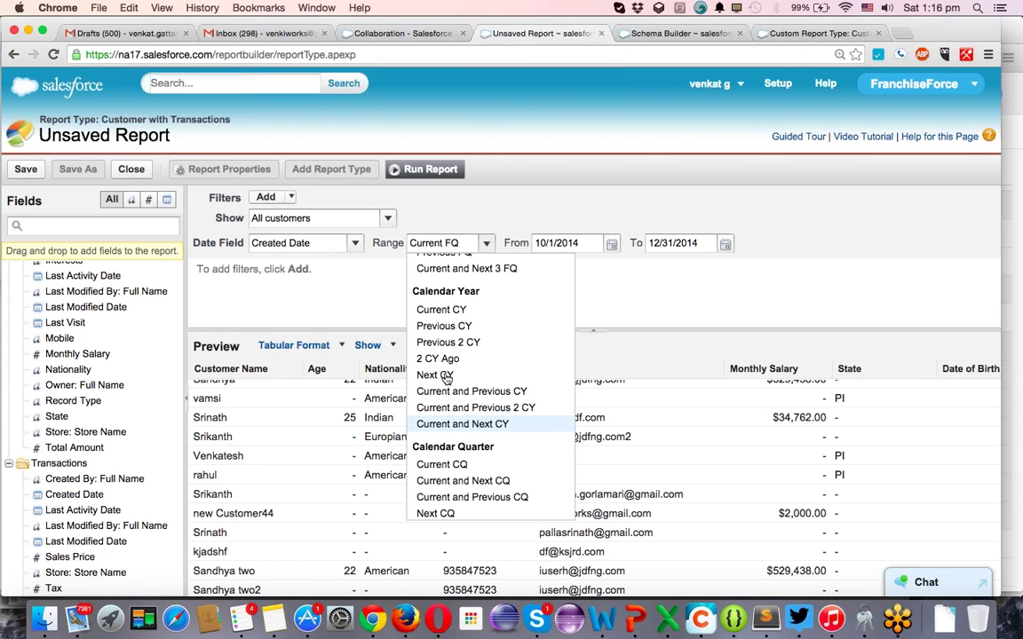
pyautogui.scroll(-1, 440, 306)
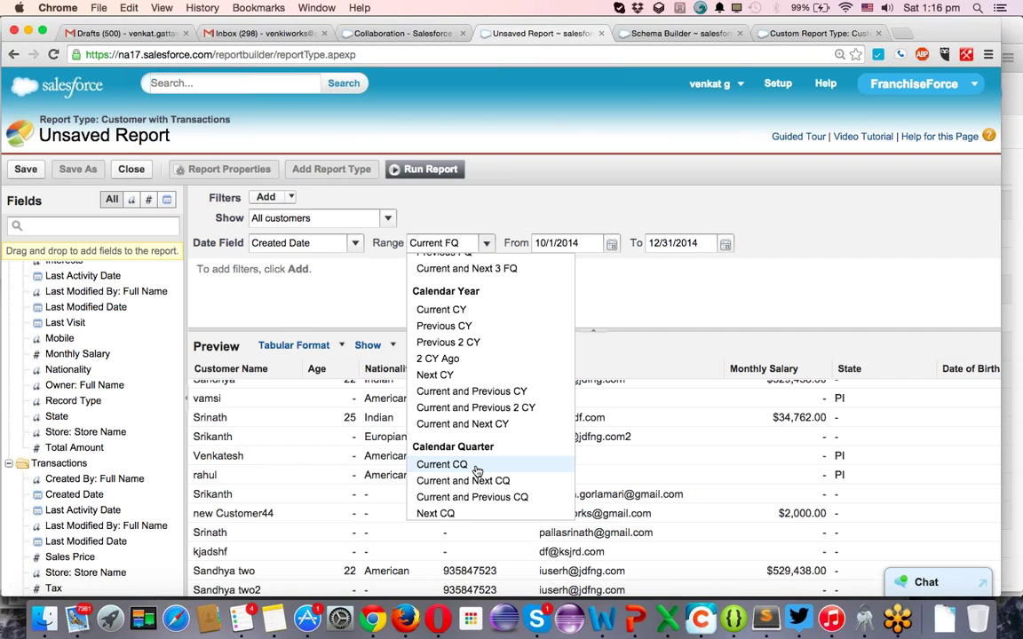
pyautogui.scroll(-5, 477, 471)
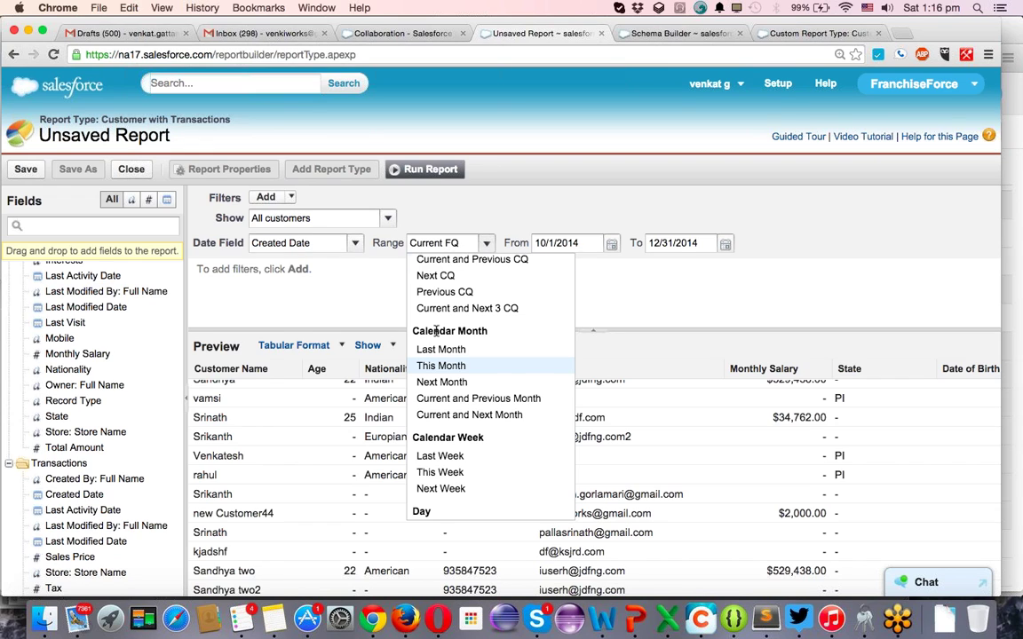
pyautogui.click(723, 312)
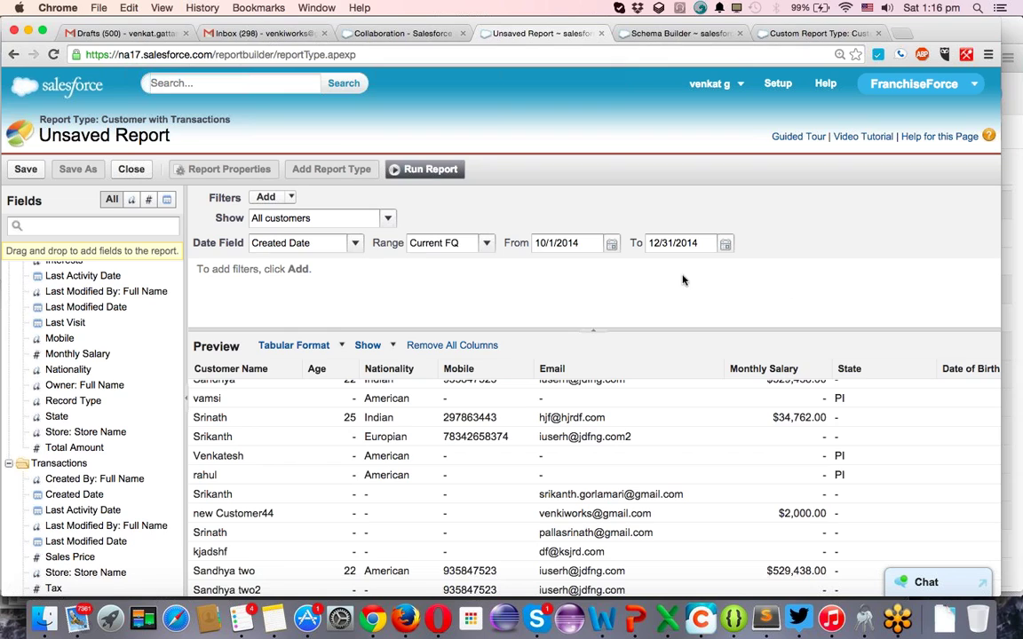
# Set the date range to Current FY and run the report.
pyautogui.click(481, 245)
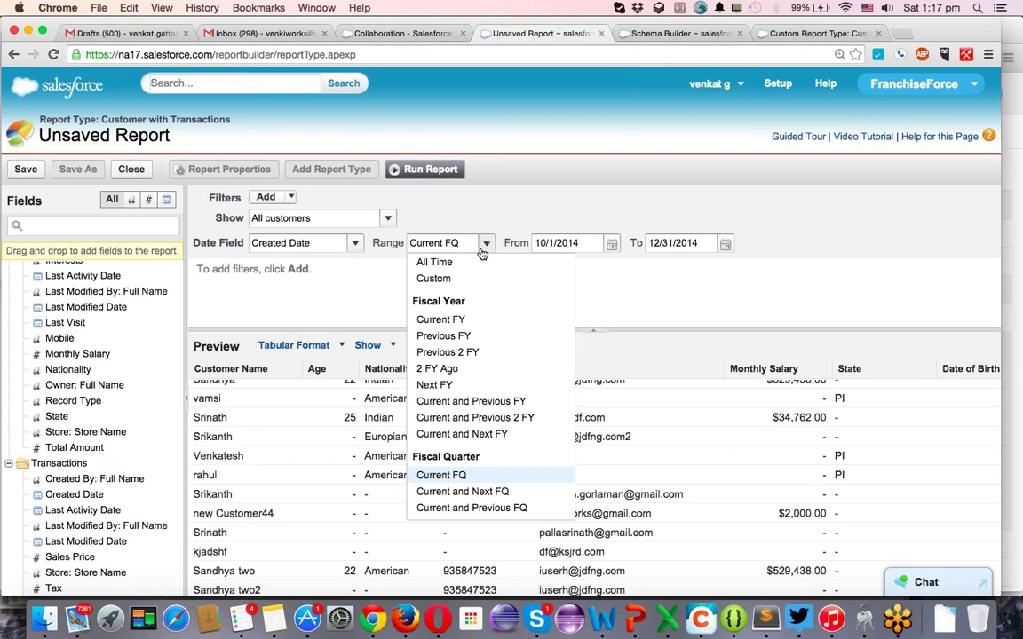
pyautogui.click(459, 321)
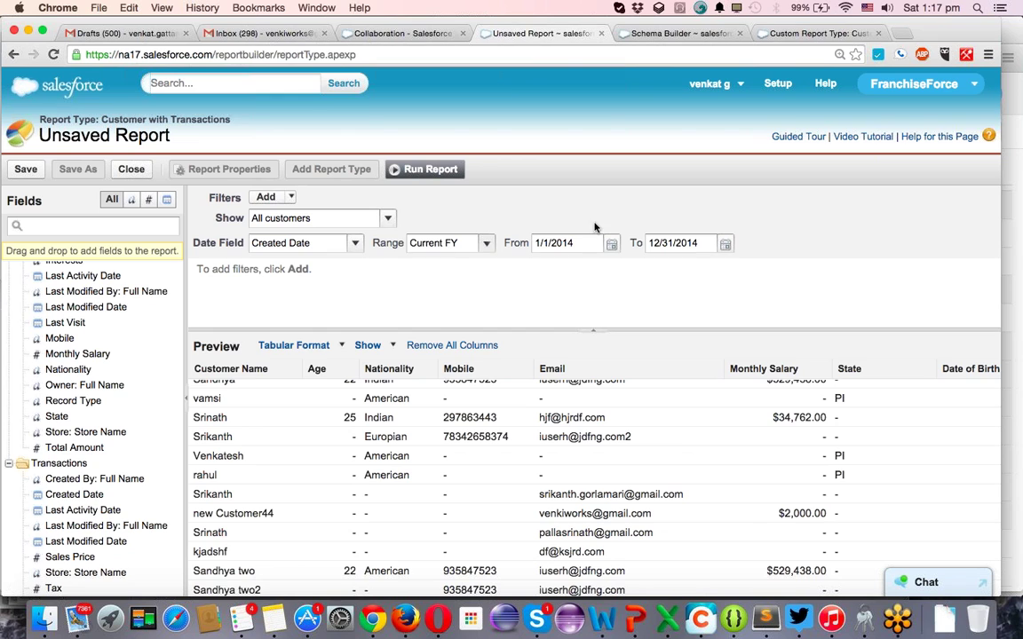
pyautogui.click(435, 169)
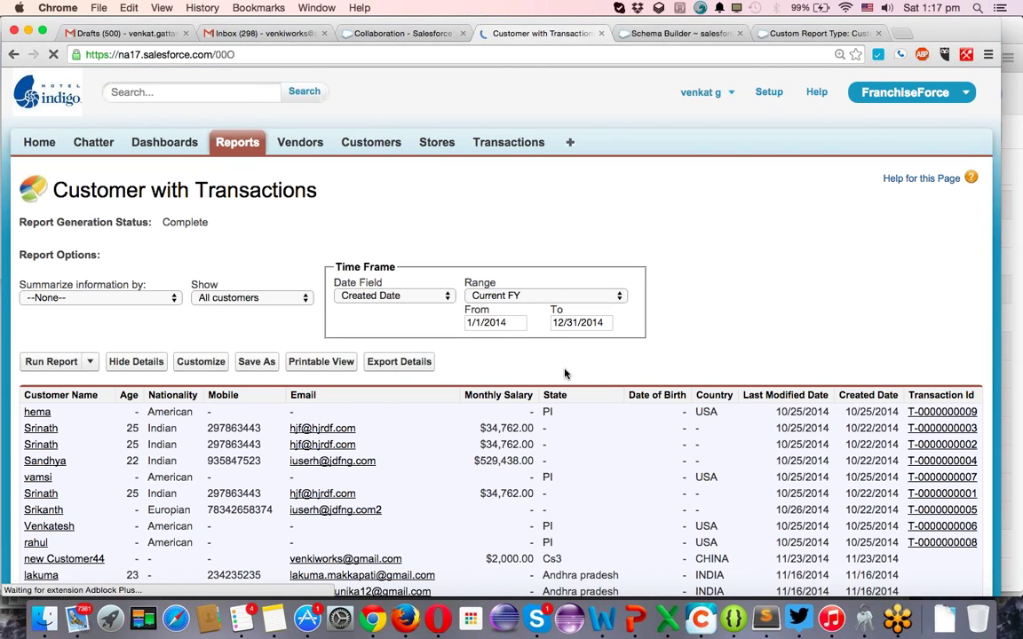
pyautogui.scroll(-3, 564, 374)
pyautogui.scroll(-1, 565, 374)
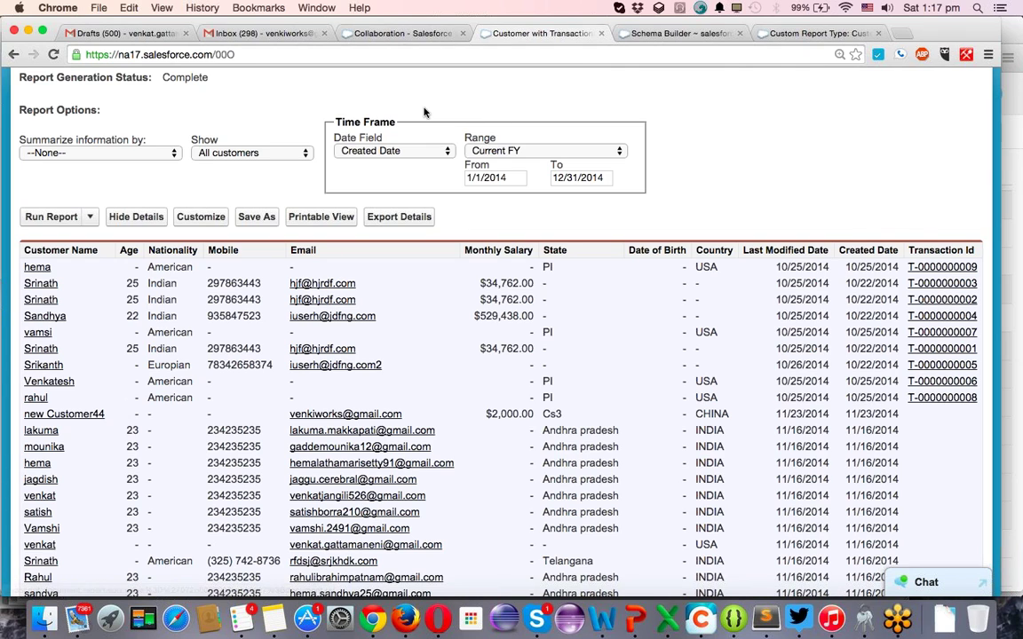
# Reopen the report for customization and add the transactions' Created Date column after Transaction Id.
pyautogui.click(201, 218)
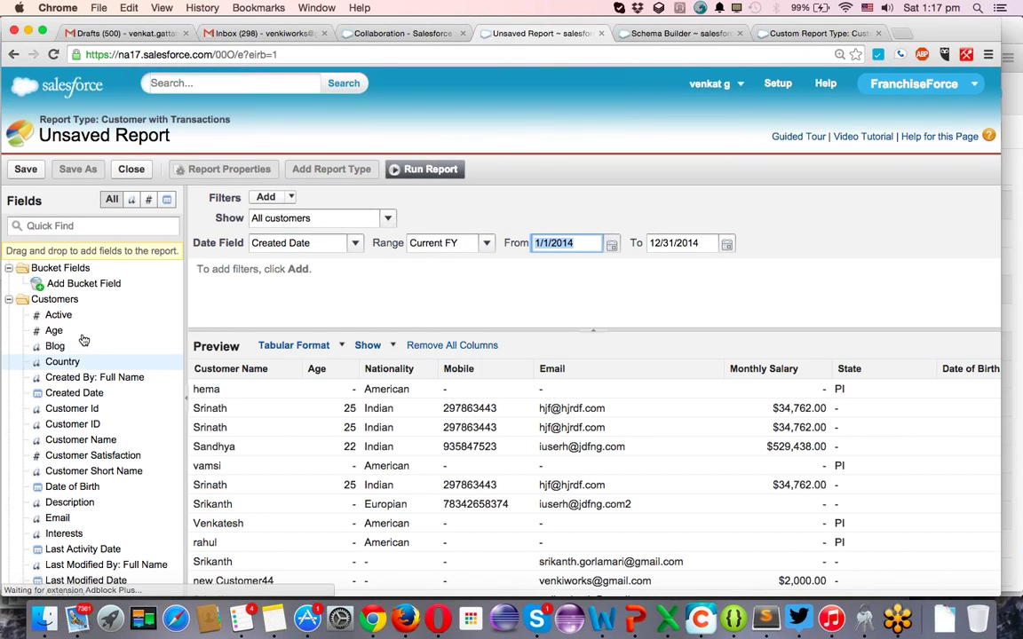
pyautogui.click(9, 299)
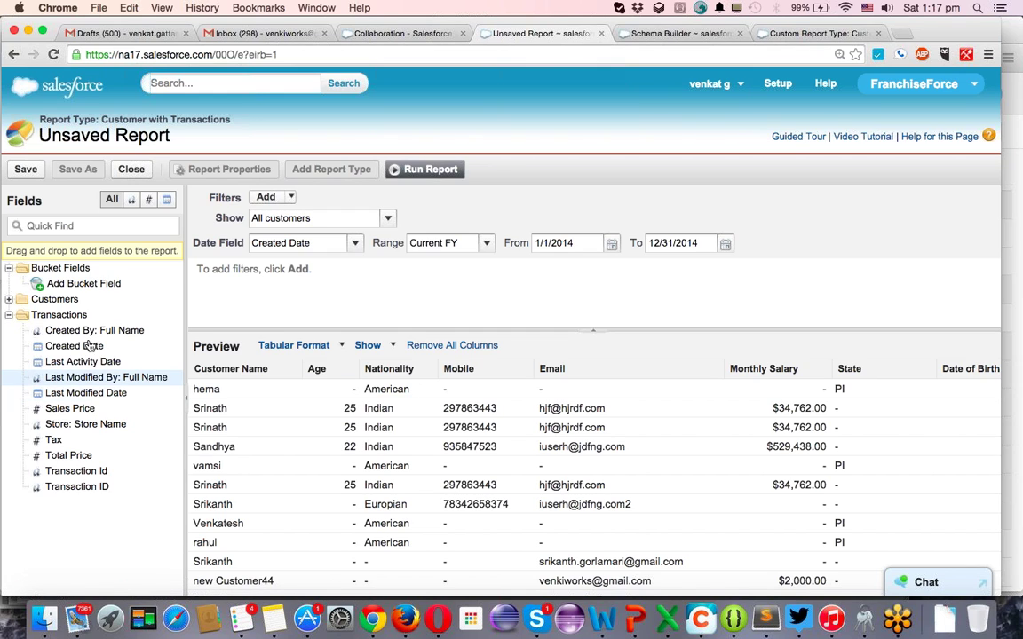
pyautogui.moveTo(76, 345); pyautogui.dragTo(993, 370)
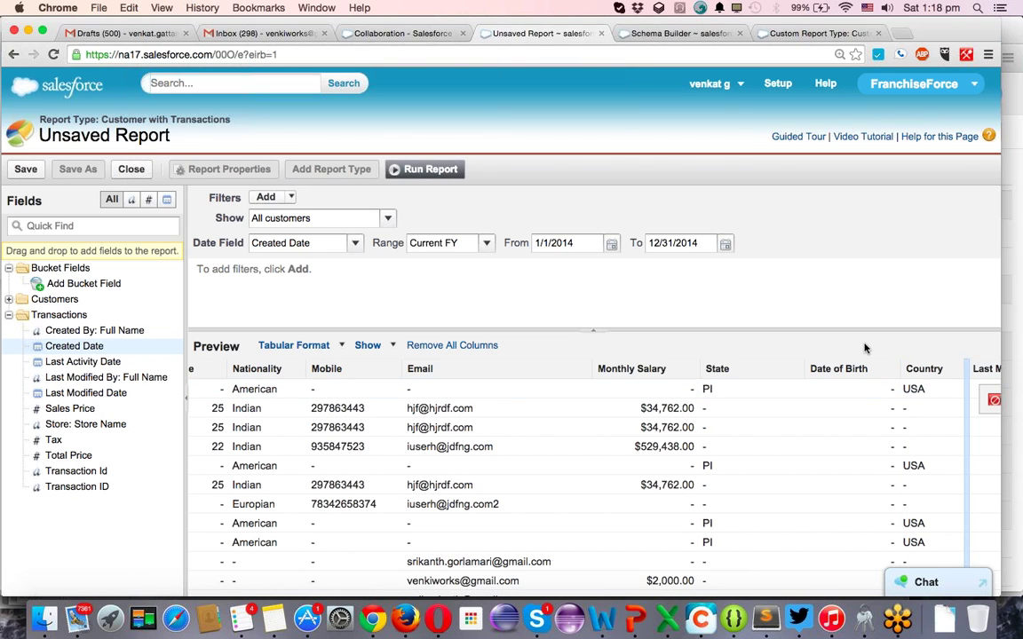
pyautogui.moveTo(866, 348); pyautogui.dragTo(80, 368)
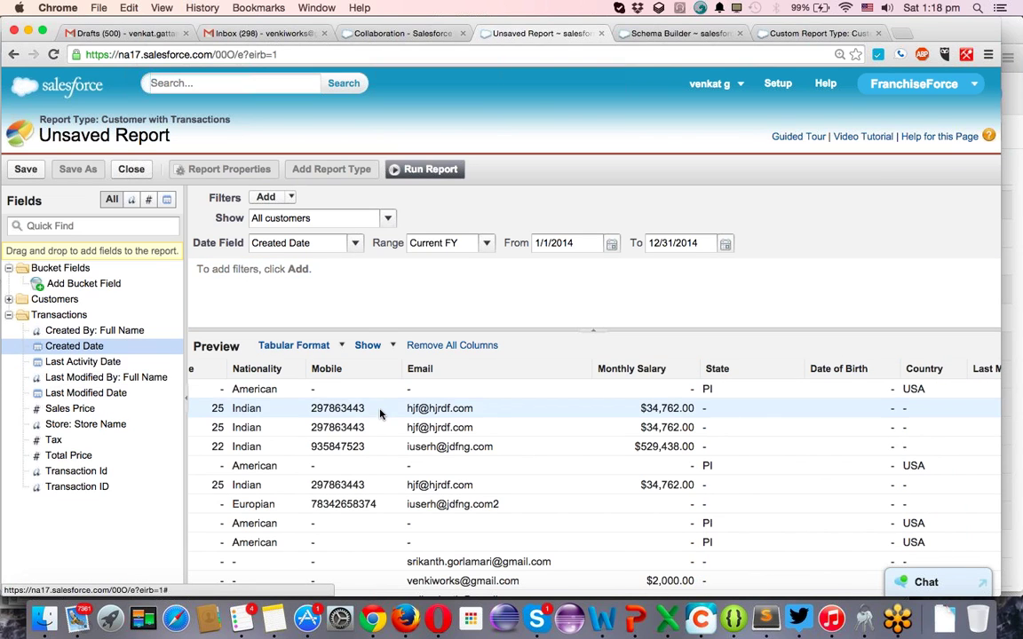
pyautogui.hscroll(6, 380, 414)
pyautogui.scroll(-2, 380, 414)
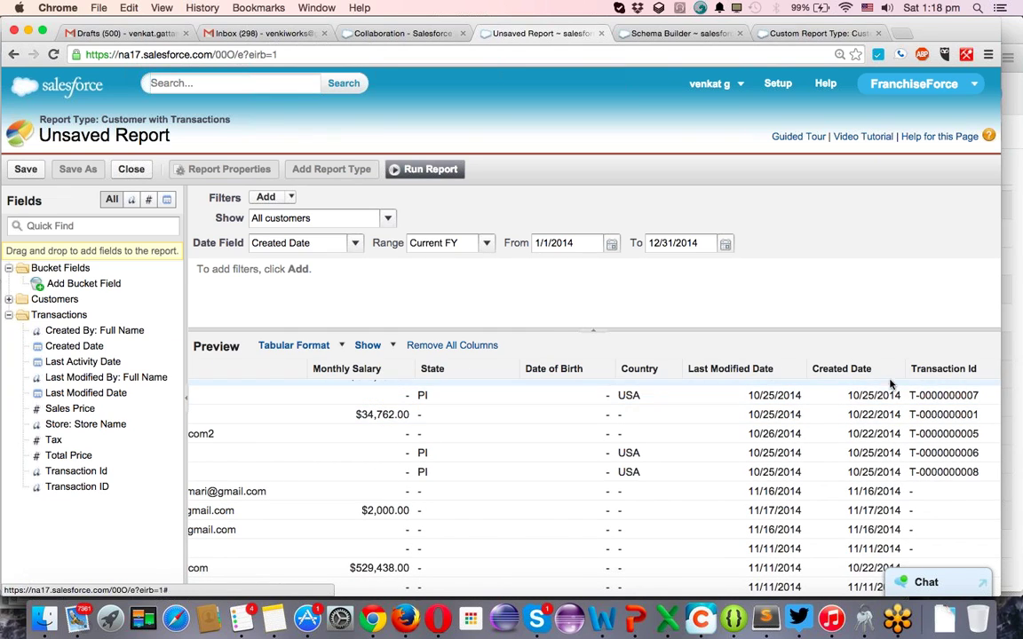
pyautogui.moveTo(74, 346); pyautogui.dragTo(983, 372)
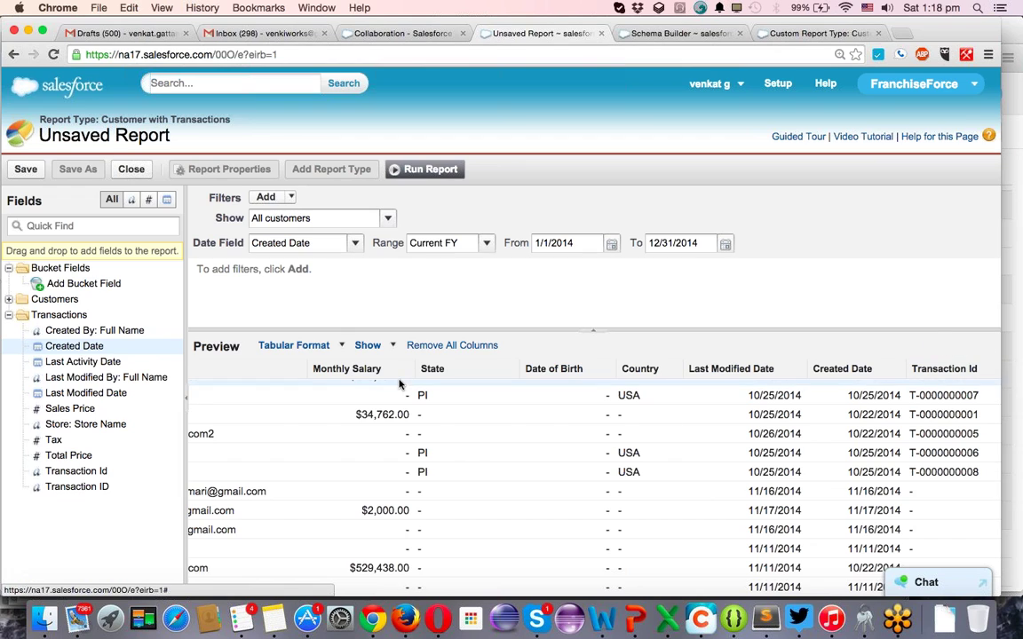
# Add the Sales Price, Tax and Total Price columns, in that order, between Transaction Id and the transactions' Created Date.
pyautogui.moveTo(78, 413)
pyautogui.mouseDown()
pyautogui.moveTo(557, 416)
pyautogui.moveTo(918, 365)
pyautogui.moveTo(977, 371)
pyautogui.mouseUp()
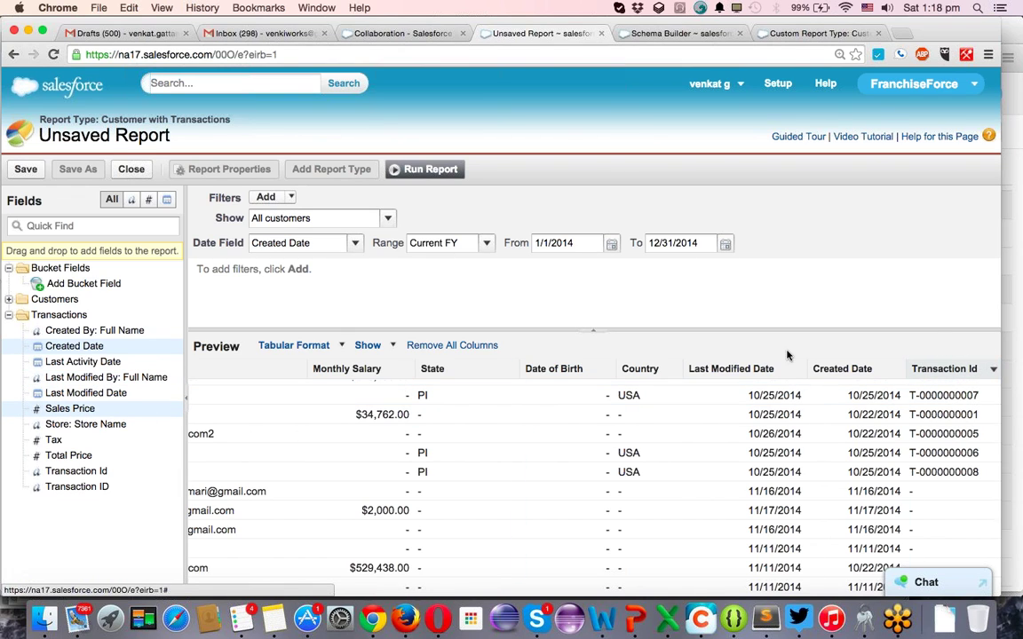
pyautogui.moveTo(71, 443)
pyautogui.mouseDown()
pyautogui.moveTo(176, 469)
pyautogui.moveTo(980, 388)
pyautogui.moveTo(985, 372)
pyautogui.moveTo(879, 369)
pyautogui.mouseUp()
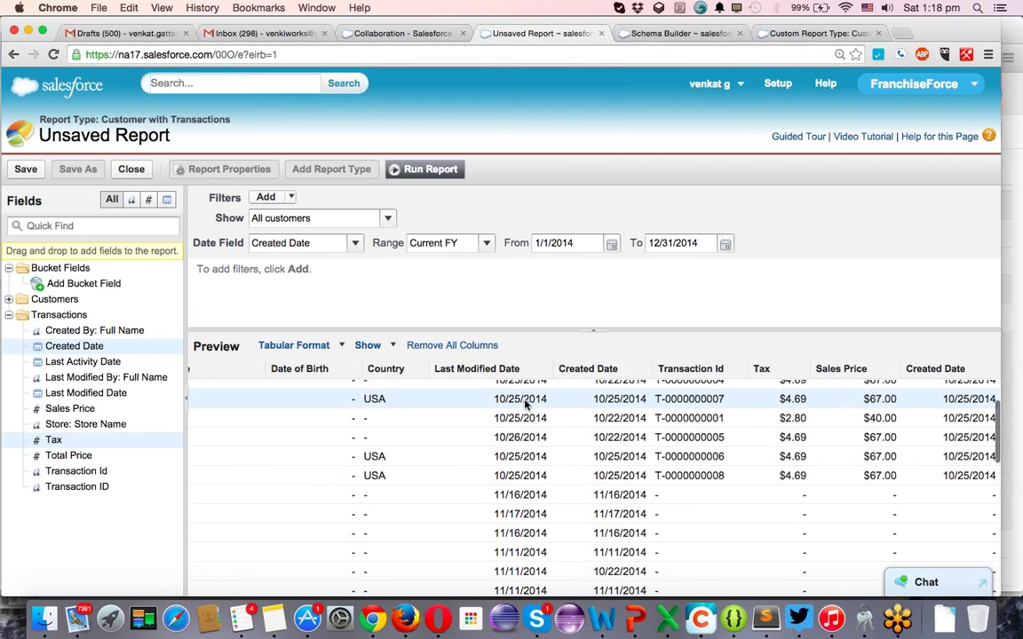
pyautogui.moveTo(760, 368)
pyautogui.mouseDown()
pyautogui.moveTo(899, 377)
pyautogui.moveTo(890, 369)
pyautogui.mouseUp()
pyautogui.moveTo(71, 454)
pyautogui.mouseDown()
pyautogui.moveTo(222, 410)
pyautogui.moveTo(692, 444)
pyautogui.moveTo(791, 377)
pyautogui.moveTo(894, 375)
pyautogui.mouseUp()
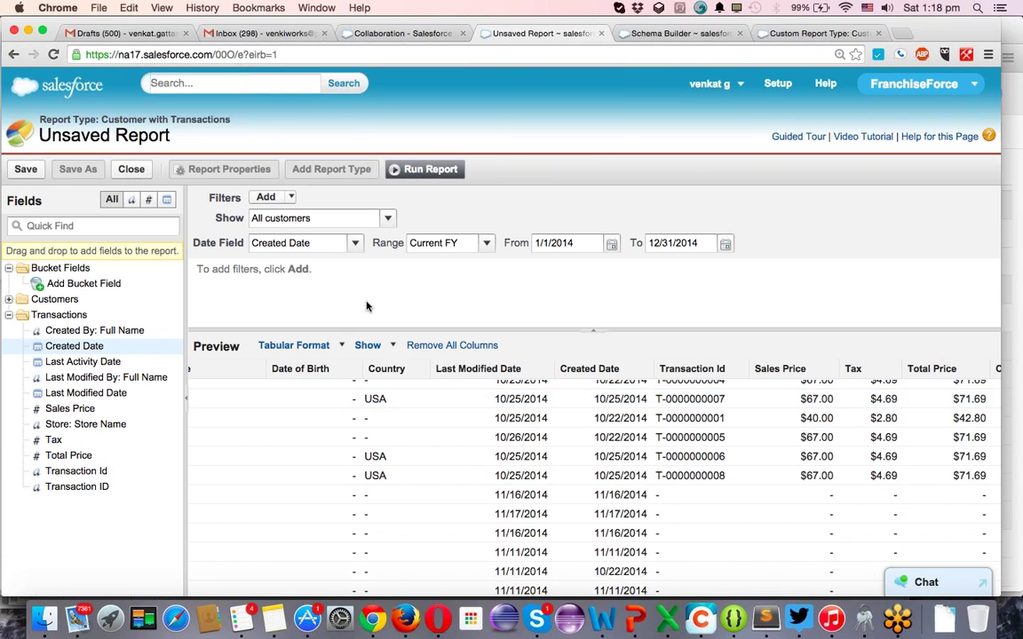
# Start saving the report with the name Customer and transactions and the unique name Customer_and_transactions.
pyautogui.click(437, 169)
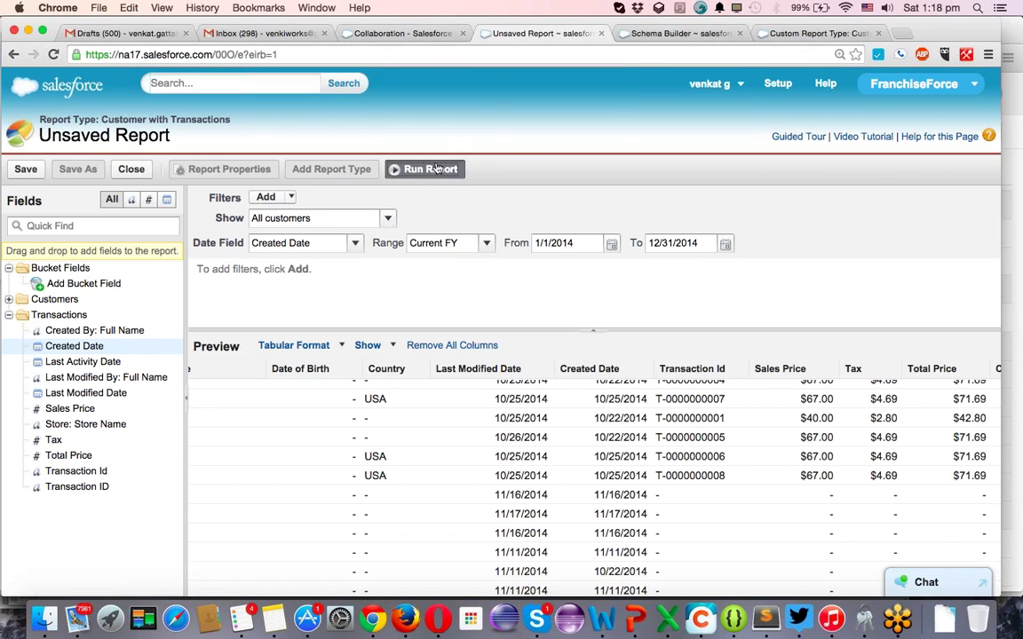
pyautogui.click(28, 169)
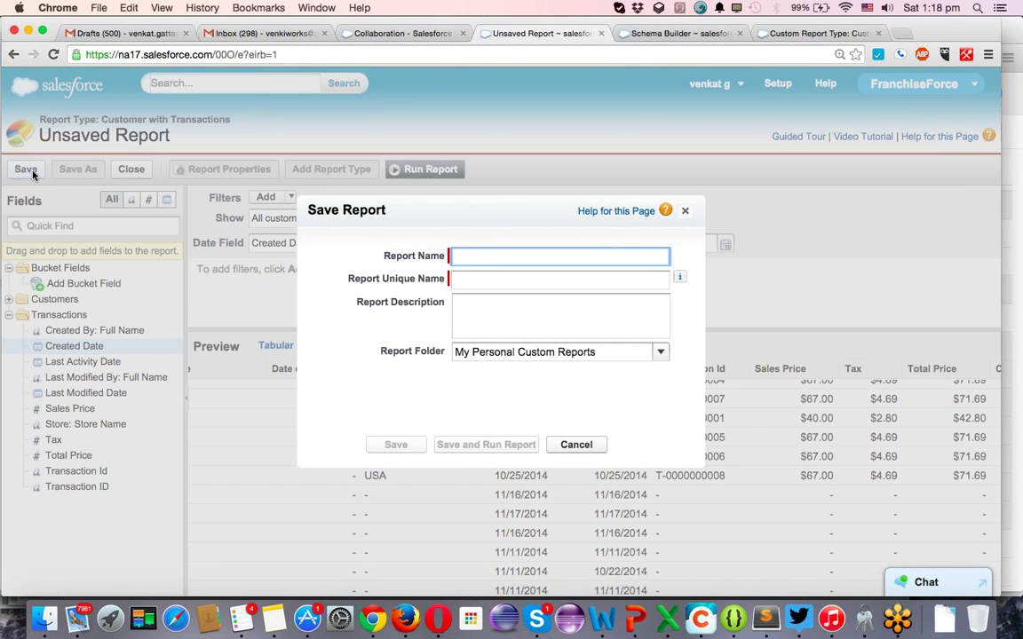
pyautogui.write('Customer and tractions')
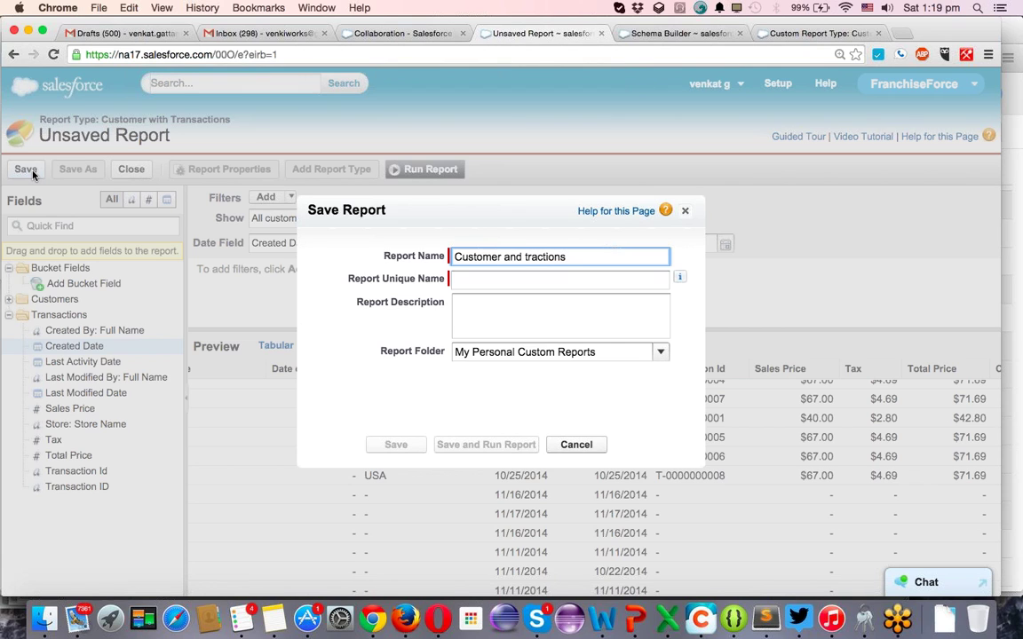
pyautogui.write('nsa')
pyautogui.press('Tab')
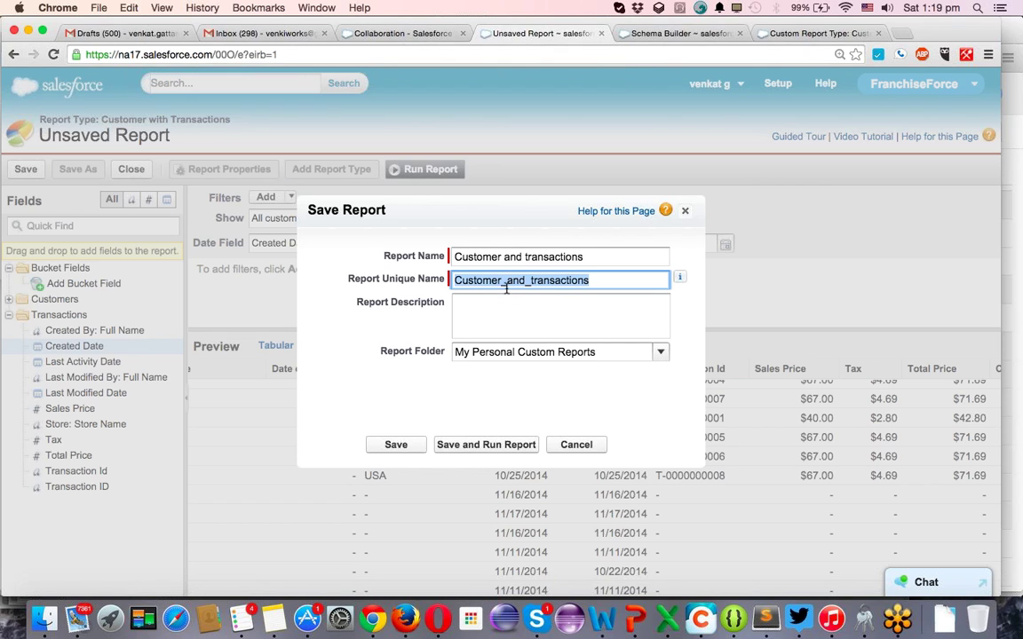
# Choose the Unfiled Public Reports folder for the report, then save and run it.
pyautogui.click(548, 359)
pyautogui.click(655, 358)
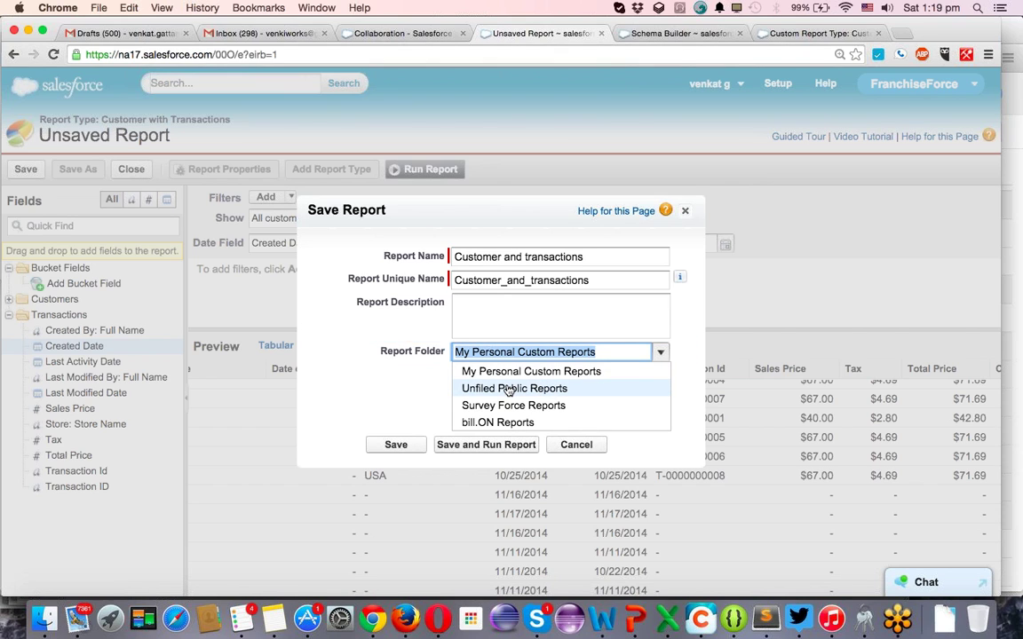
pyautogui.click(509, 390)
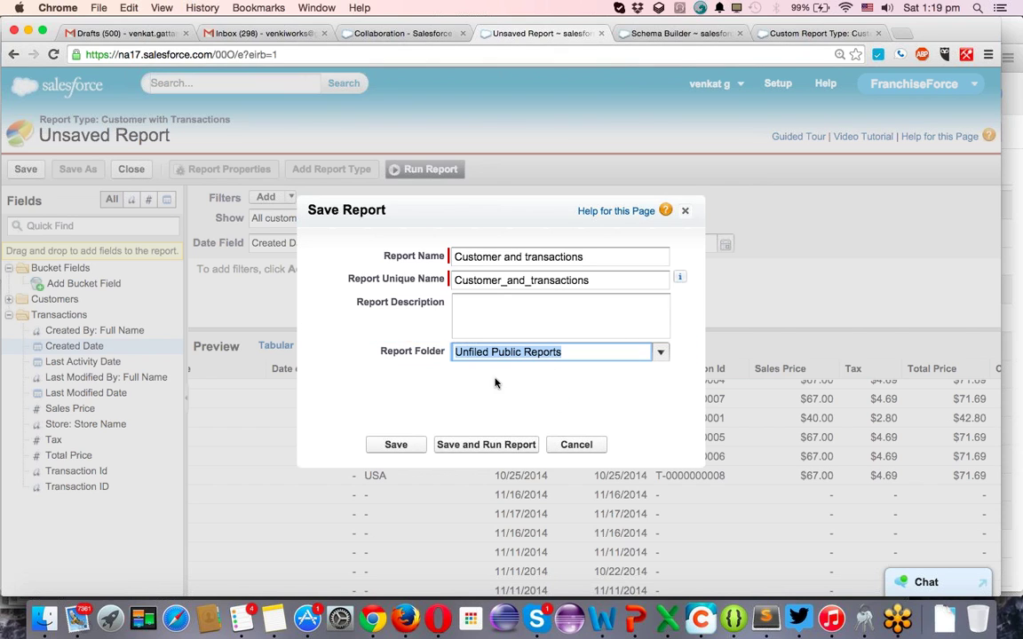
pyautogui.click(477, 451)
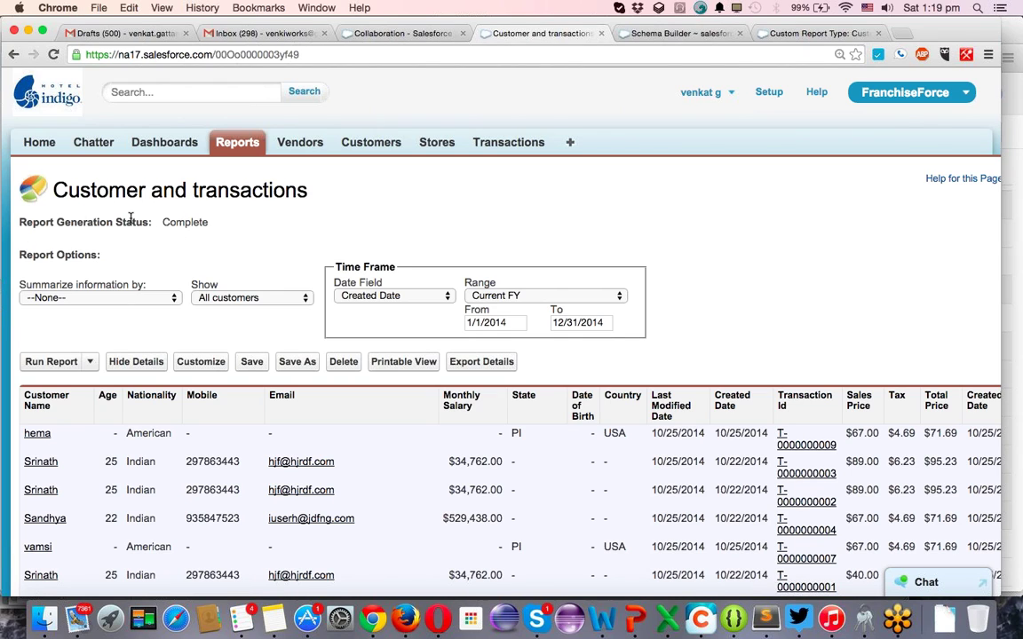
# Look through the report's customer rows and their transaction price columns down to the grand totals.
pyautogui.scroll(-1, 148, 409)
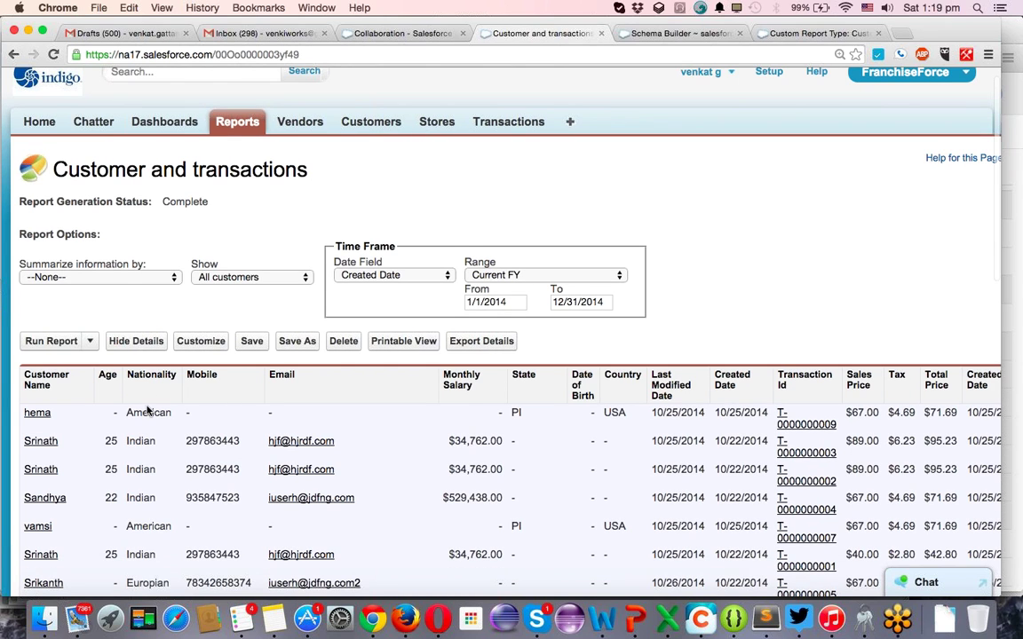
pyautogui.scroll(-5, 149, 410)
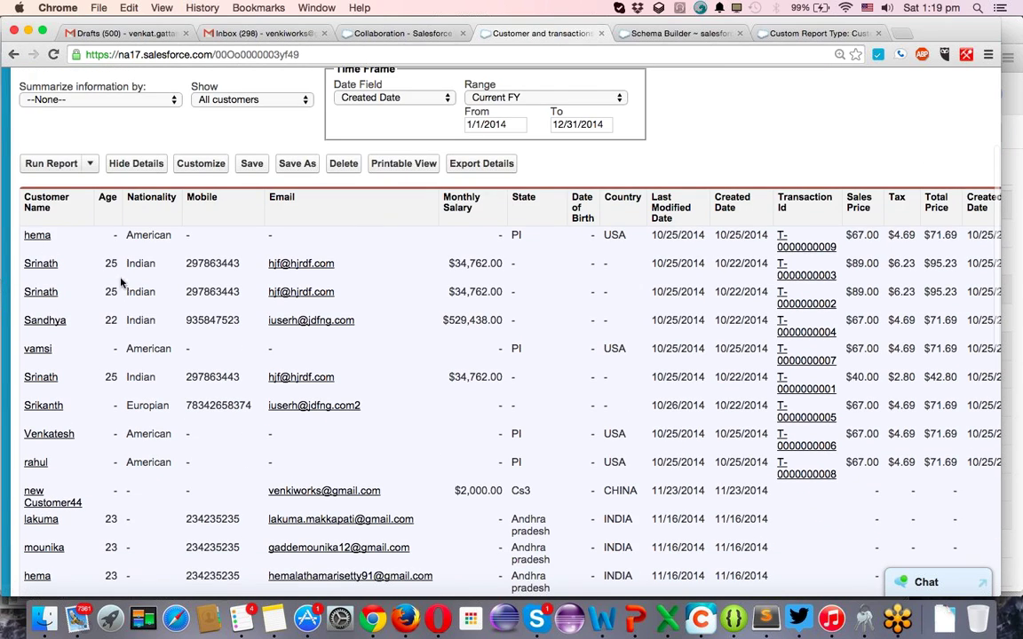
pyautogui.scroll(-4, 676, 263)
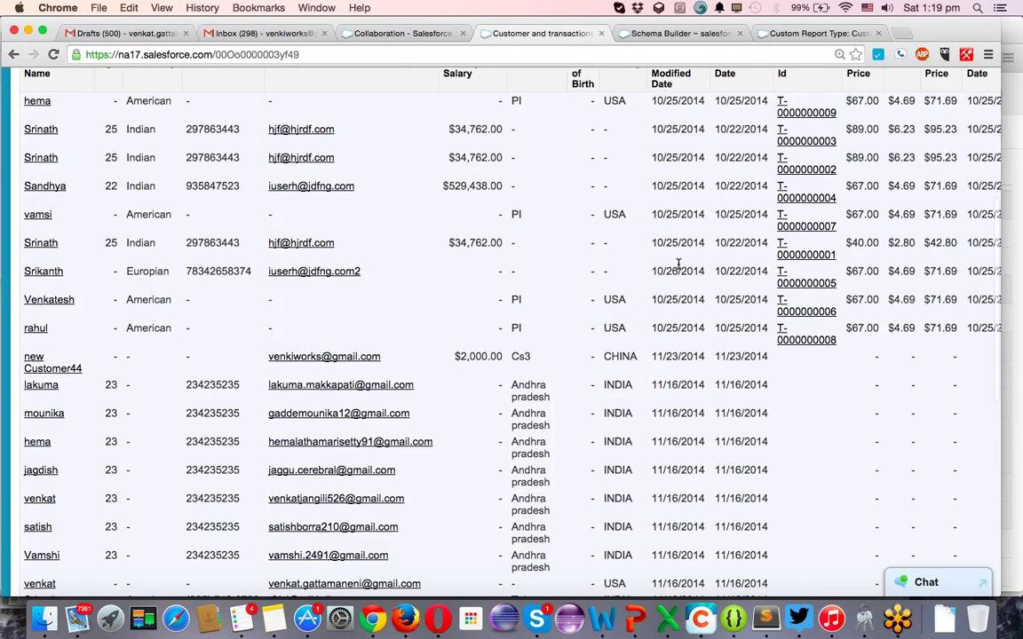
pyautogui.scroll(2, 677, 263)
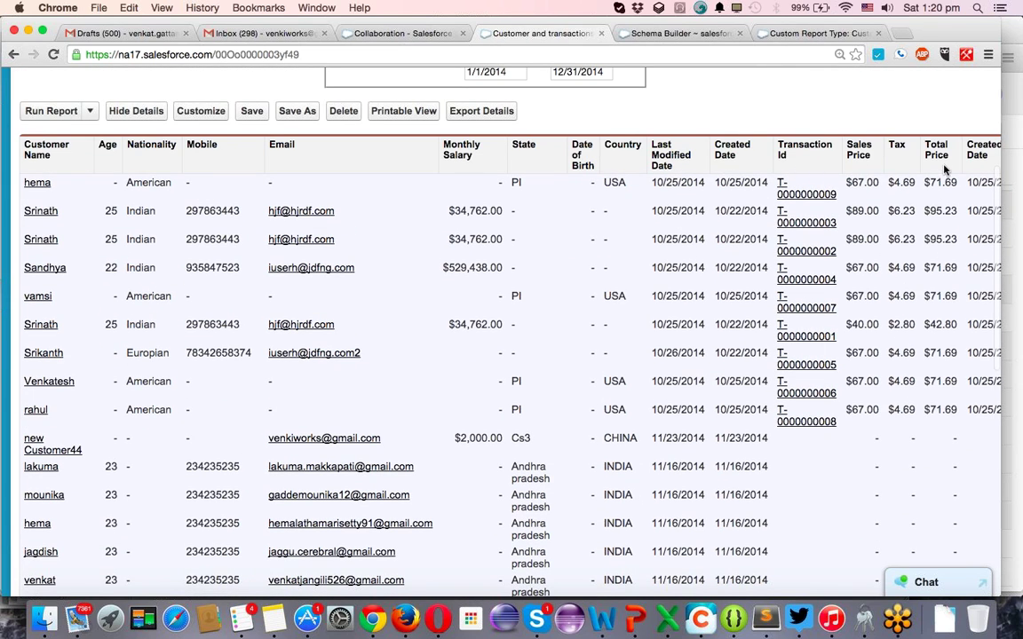
pyautogui.scroll(-1, 921, 371)
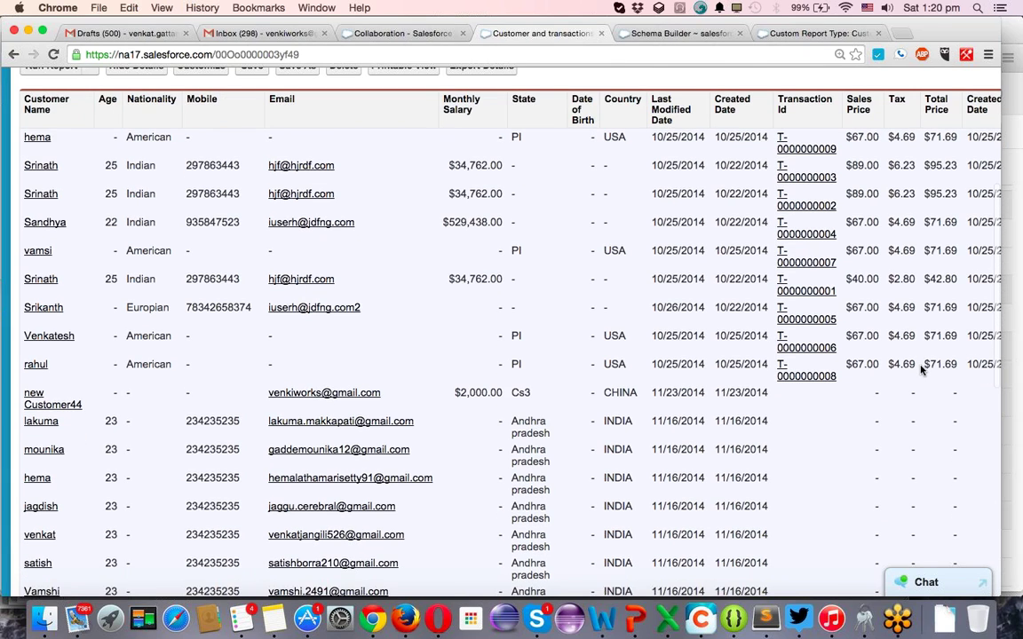
pyautogui.scroll(-10, 921, 371)
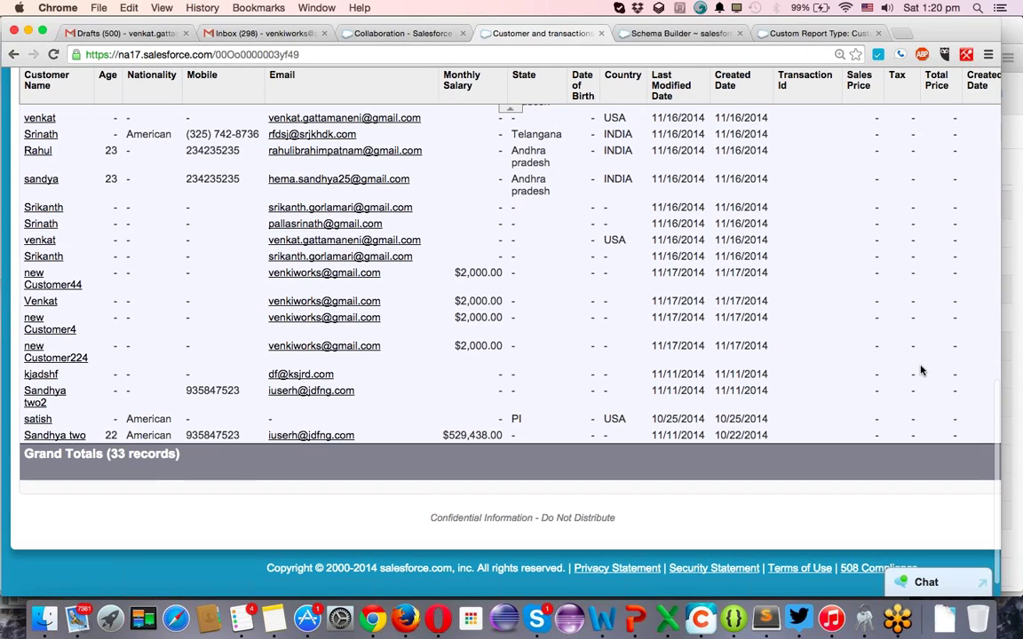
pyautogui.scroll(10, 726, 383)
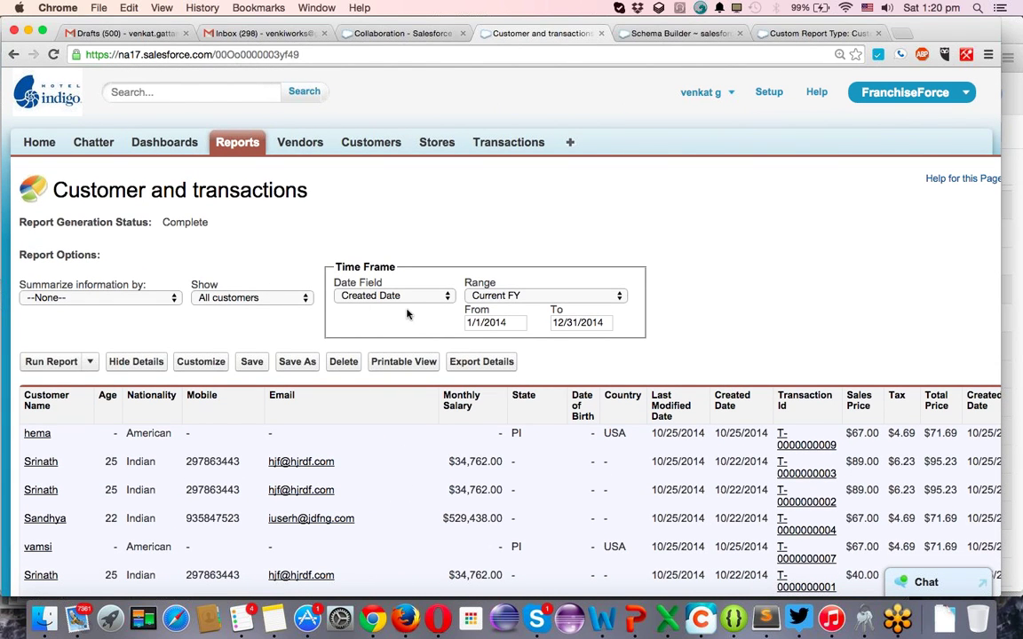
# Limit the report to My customers and keep the customers' Created Date as the date field.
pyautogui.click(257, 300)
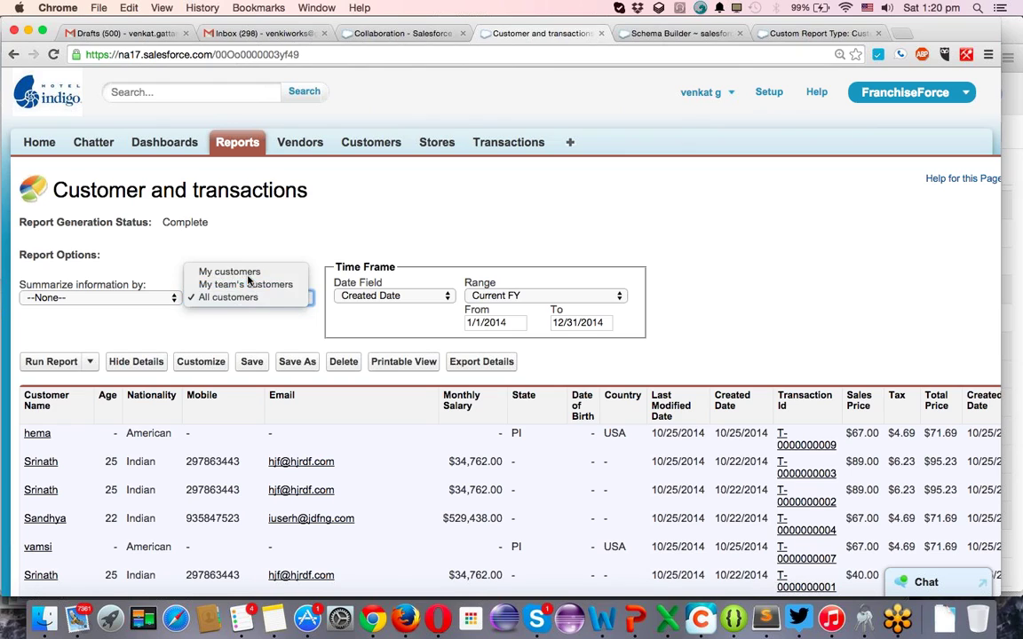
pyautogui.click(251, 269)
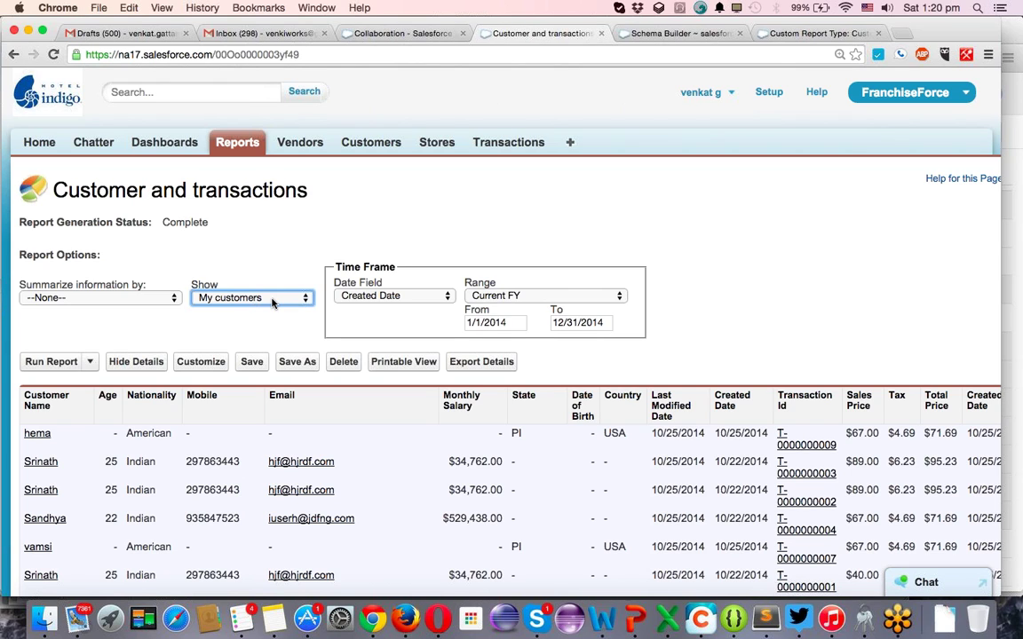
pyautogui.click(425, 301)
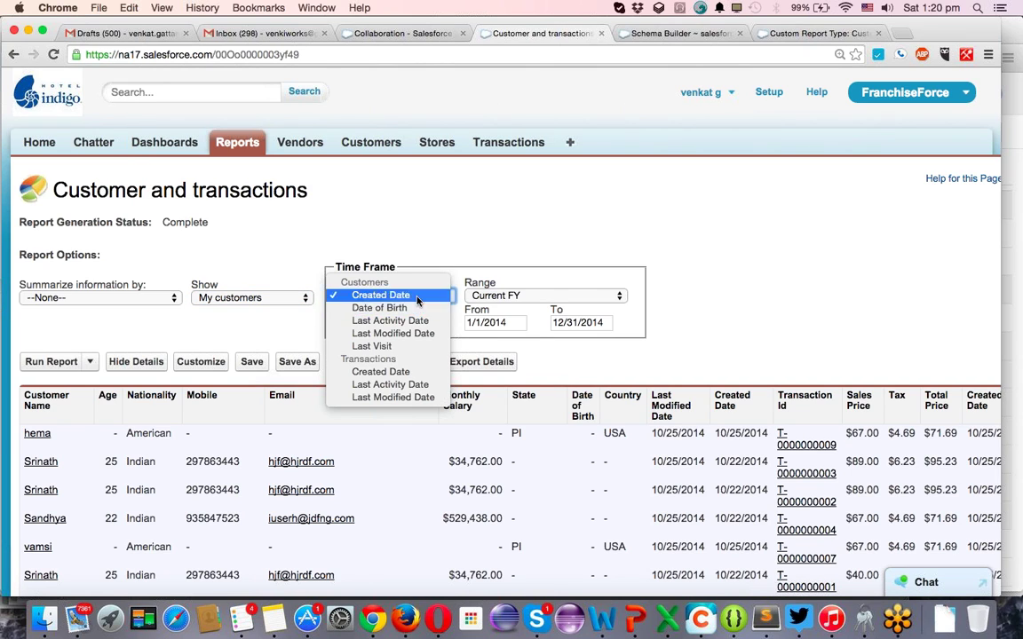
pyautogui.click(417, 296)
# Switch the time frame to a Custom range and set its end date to 12/1/2014.
pyautogui.click(483, 298)
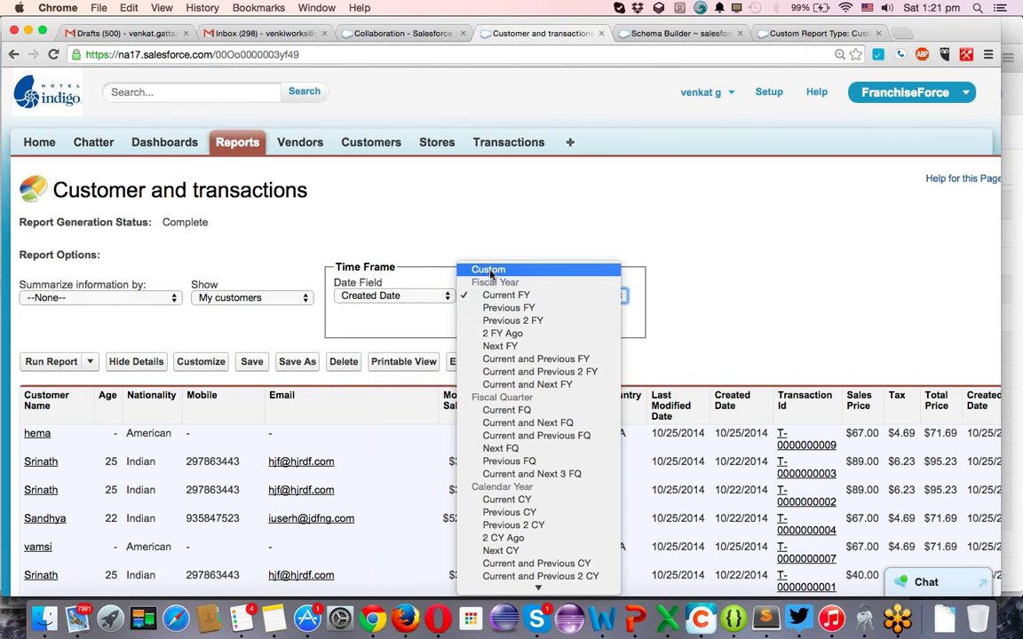
pyautogui.click(489, 269)
pyautogui.click(495, 323)
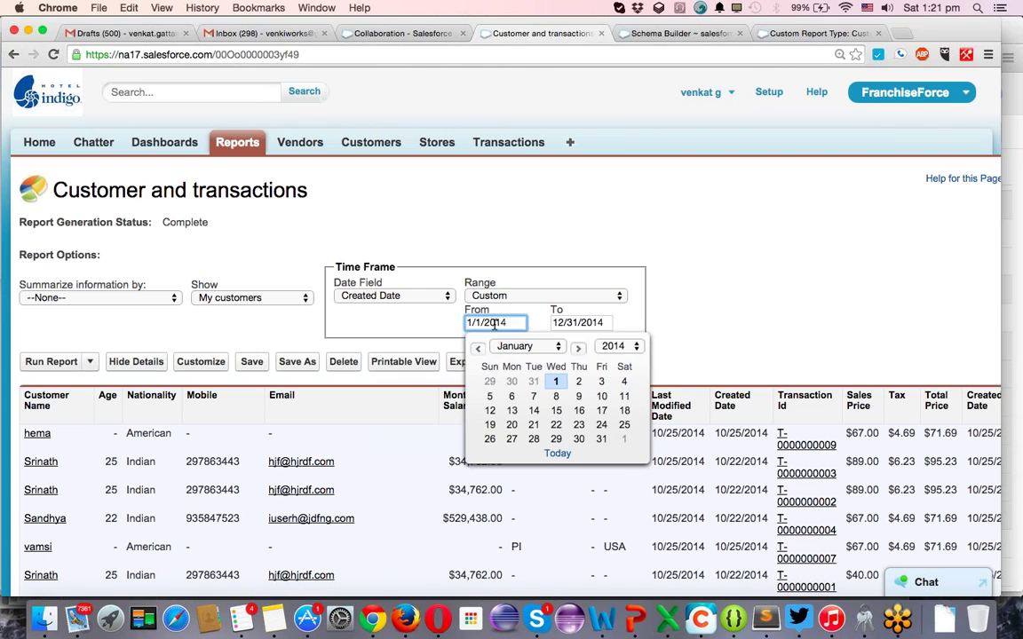
pyautogui.click(579, 323)
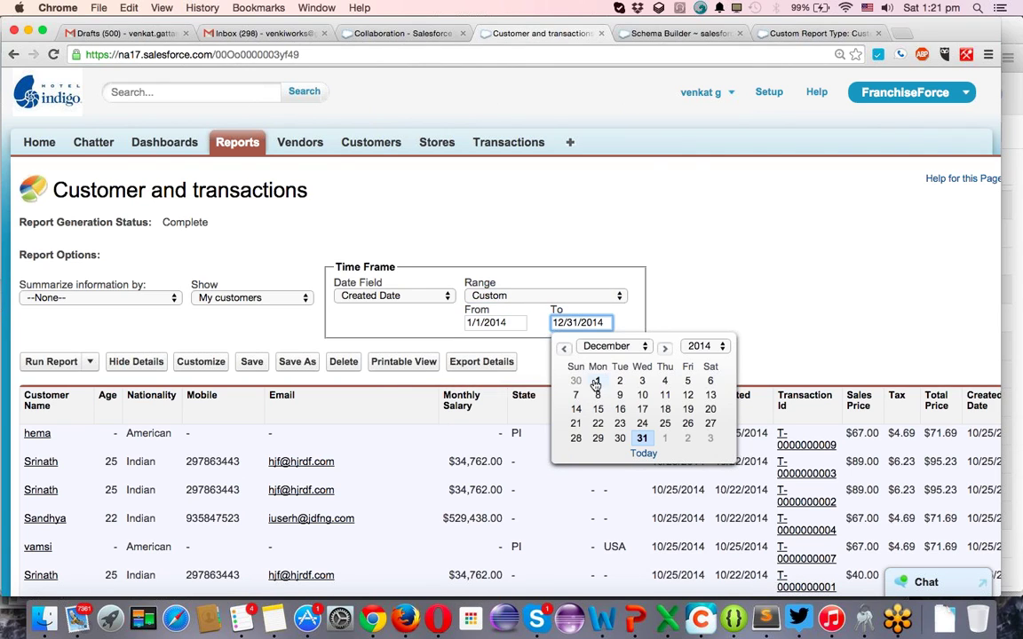
pyautogui.click(598, 381)
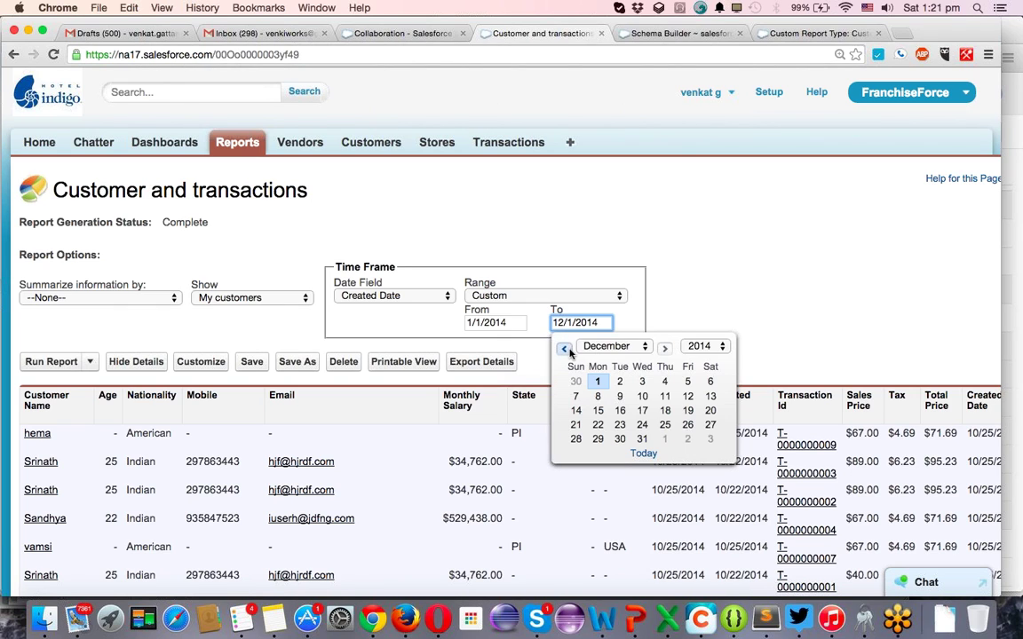
# Set the custom time frame's end date to 8/5/2014 and run the report.
pyautogui.click(564, 348)
pyautogui.click(564, 348)
pyautogui.click(564, 348)
pyautogui.click(564, 348)
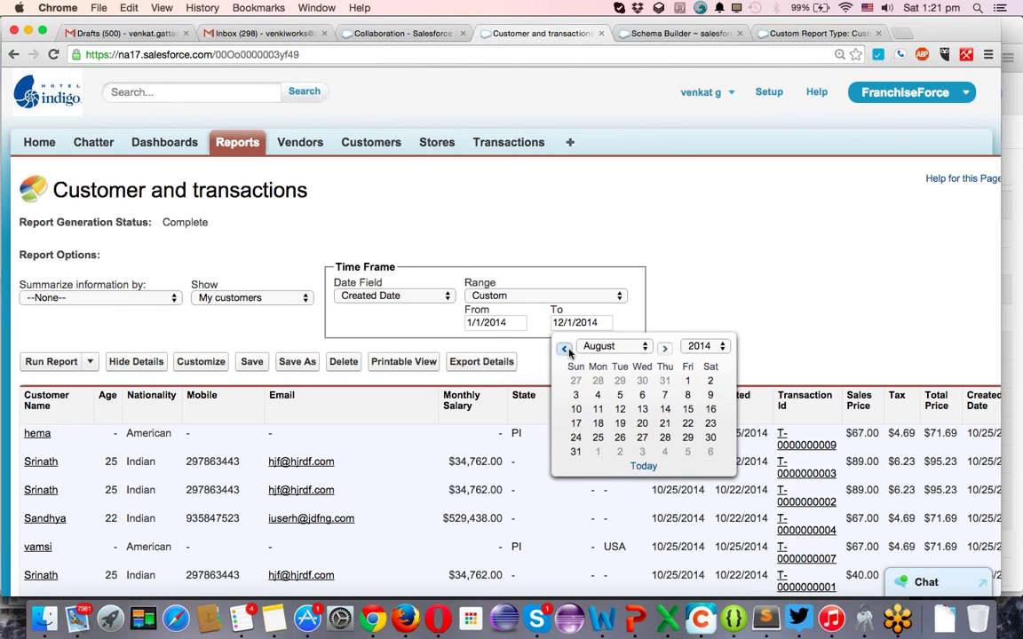
pyautogui.click(619, 397)
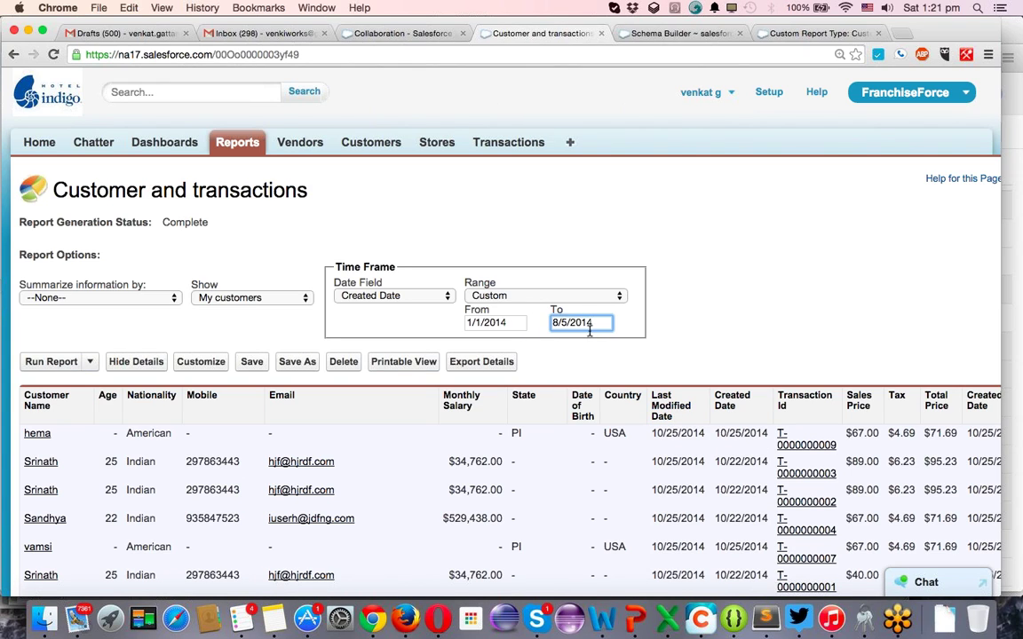
pyautogui.click(51, 362)
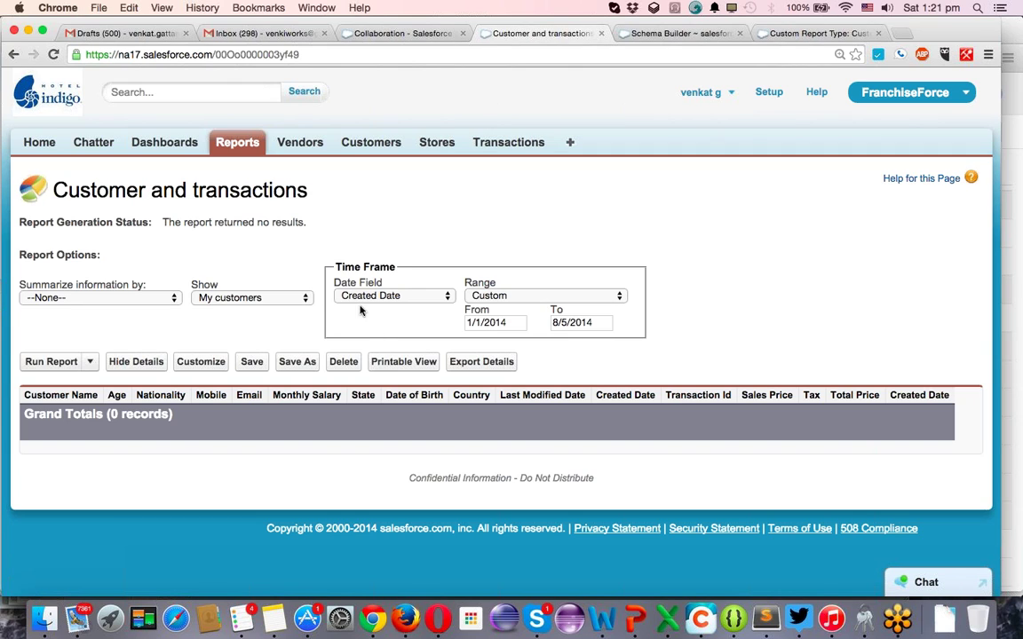
# Reopen the saved Customer and transactions report and look over its rows and its Save As options.
pyautogui.press('super+plus')
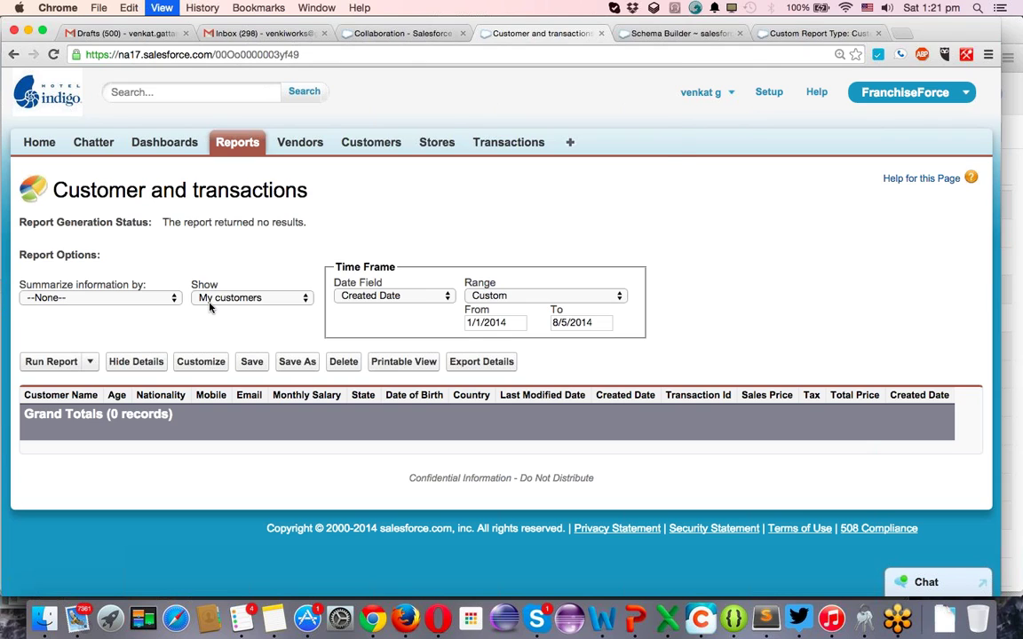
pyautogui.press('Return')
pyautogui.click(213, 298)
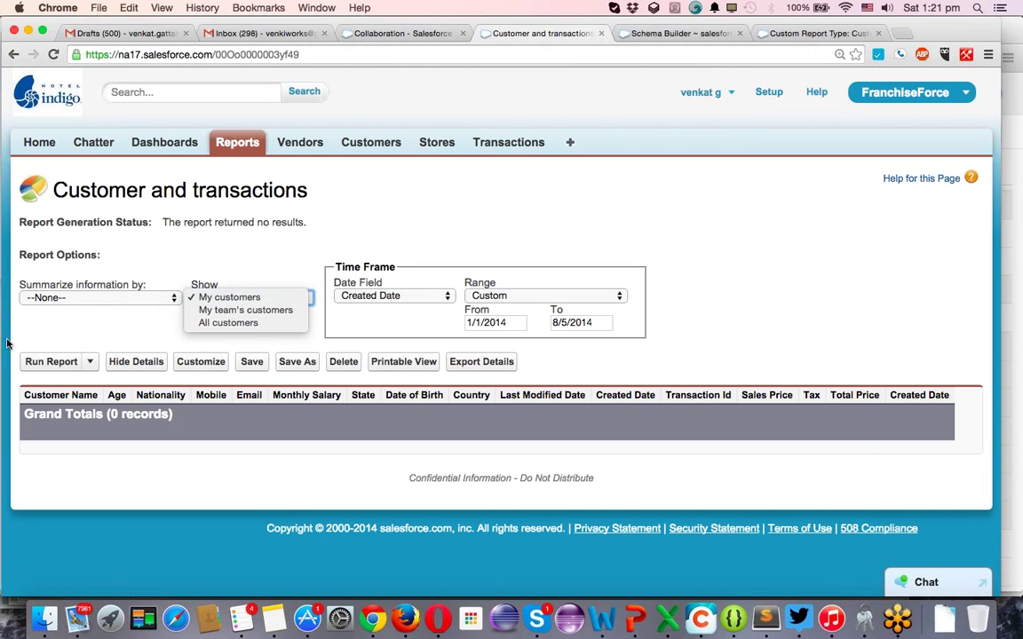
pyautogui.click(236, 149)
pyautogui.click(236, 149)
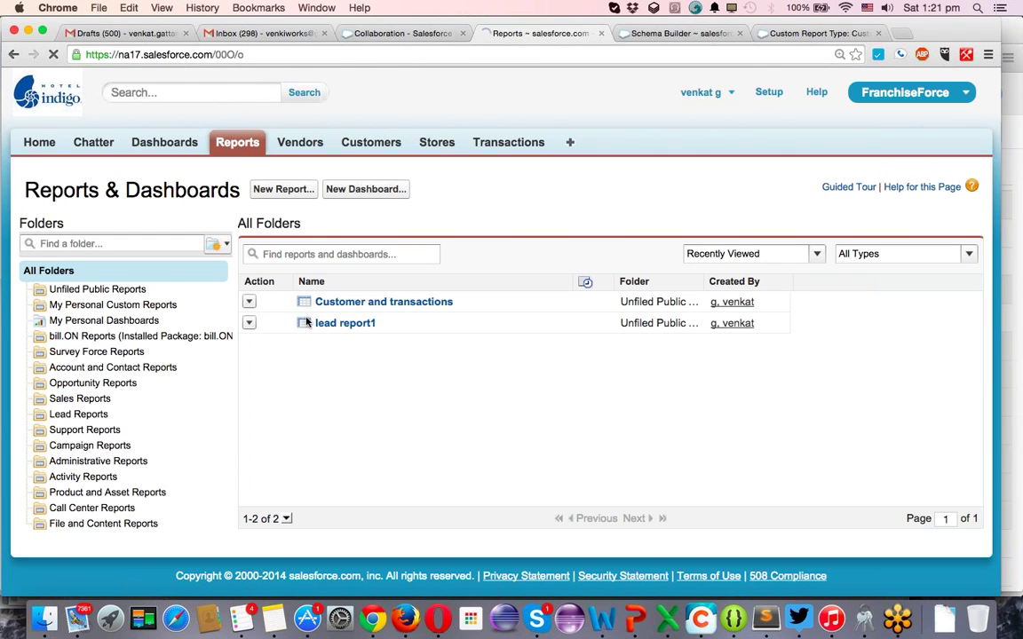
pyautogui.click(362, 303)
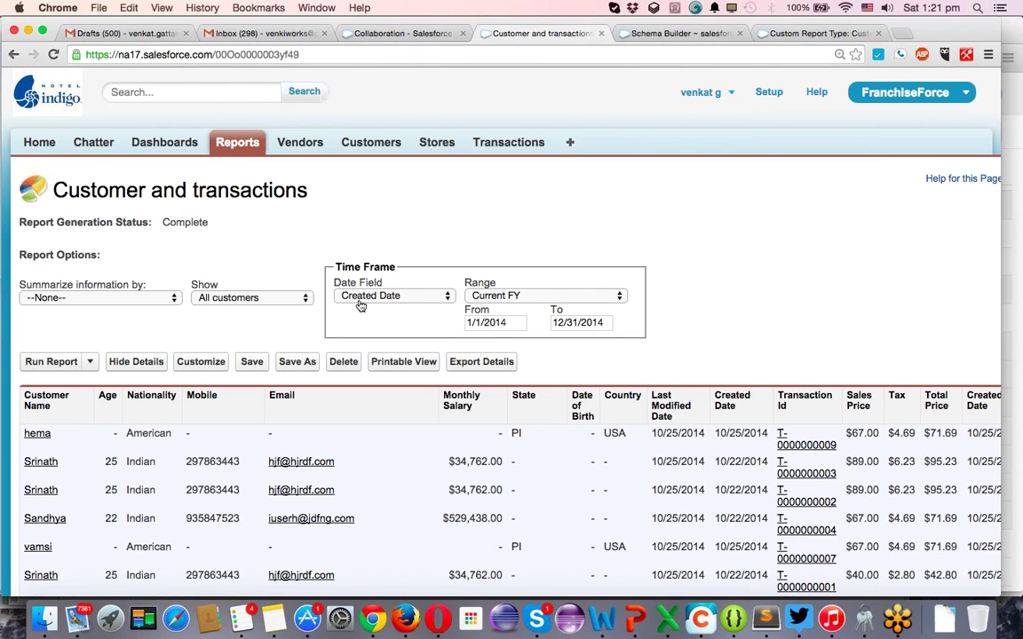
pyautogui.scroll(-15, 758, 234)
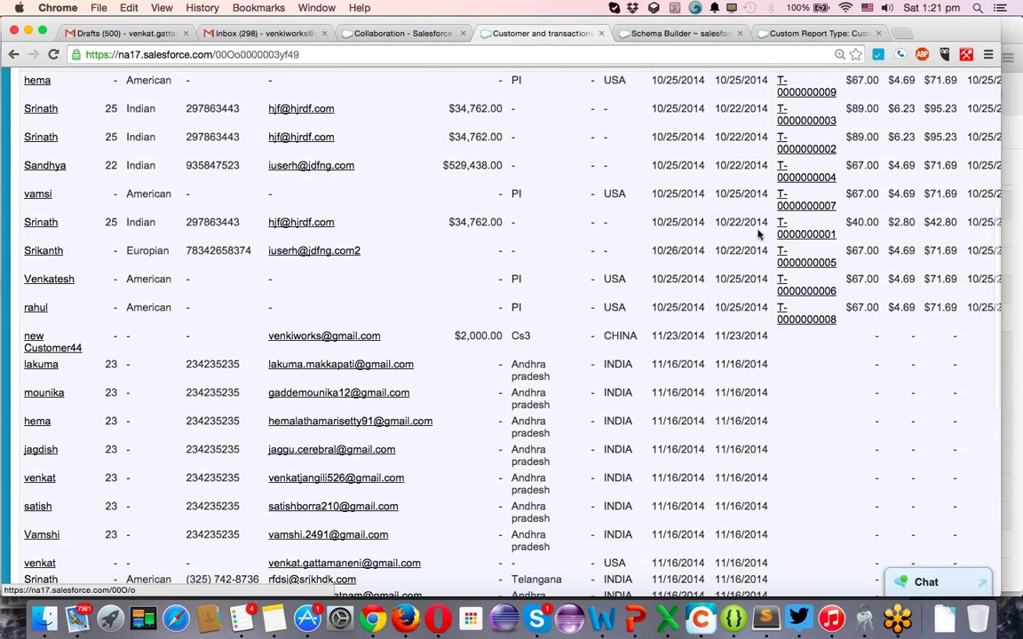
pyautogui.scroll(15, 757, 234)
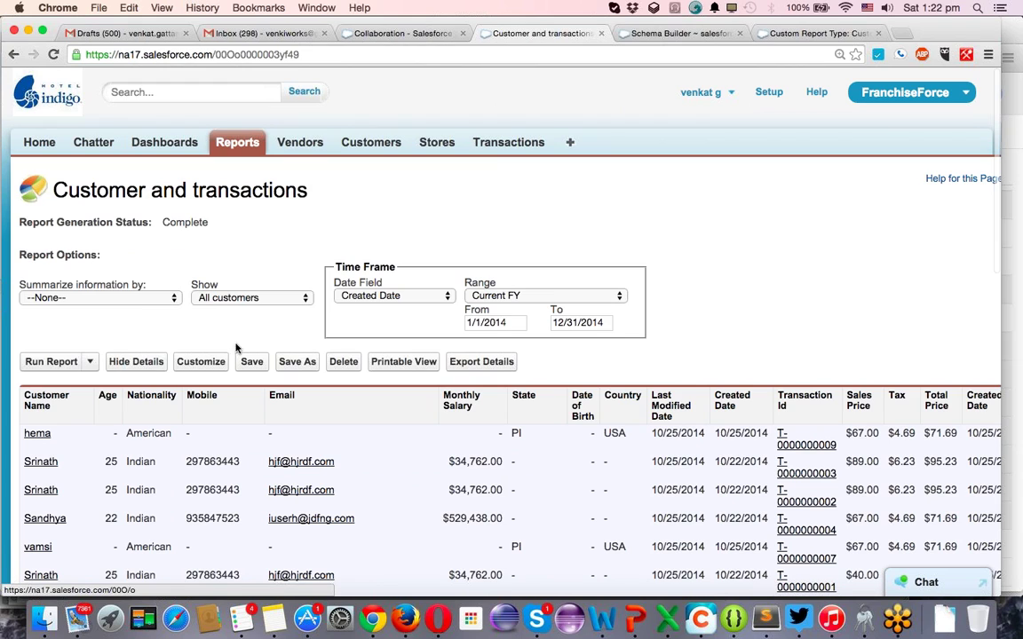
pyautogui.click(284, 365)
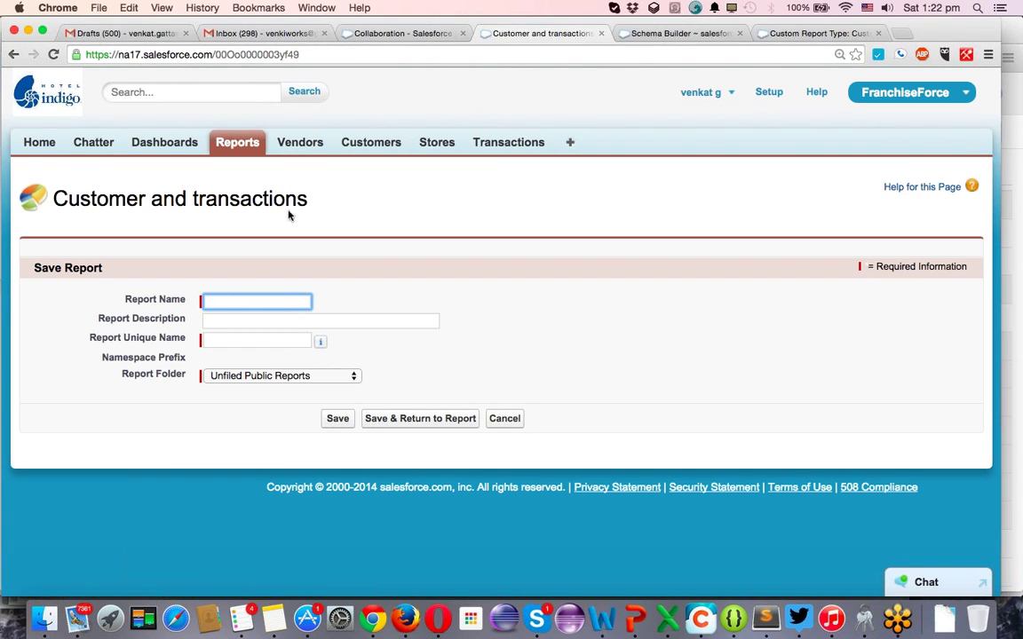
pyautogui.hscroll(-5, 548, 345)
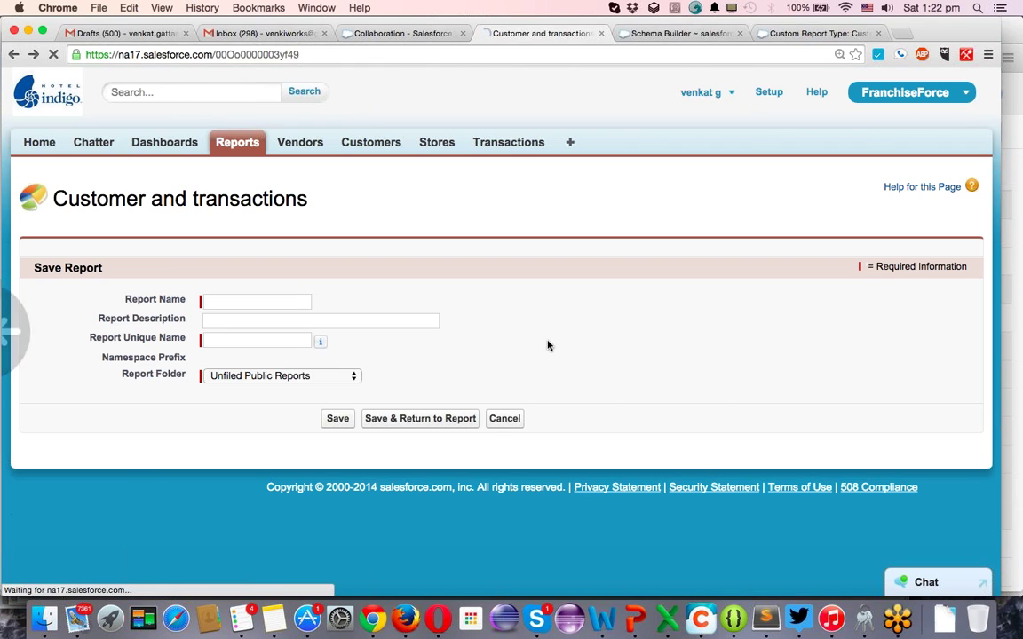
# Create and save a new report folder labelled Franchise Reports.
pyautogui.click(247, 146)
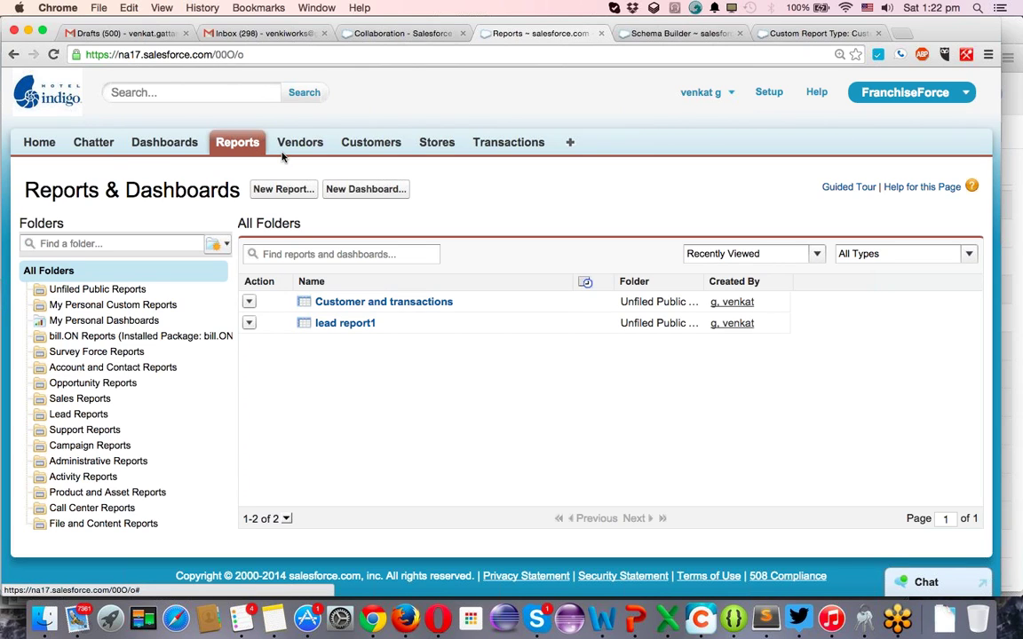
pyautogui.click(218, 244)
pyautogui.click(229, 272)
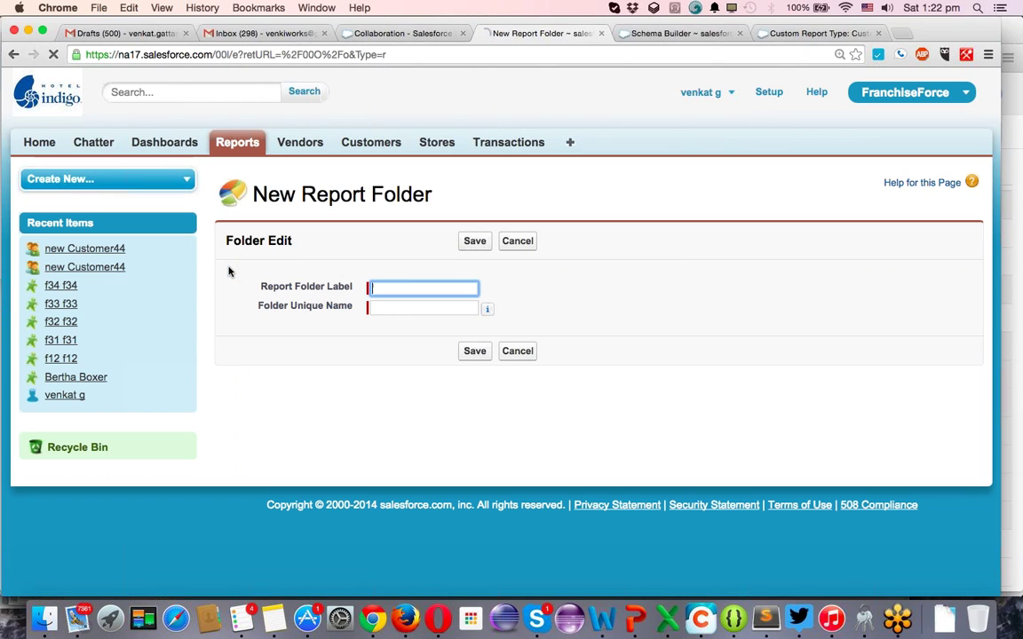
pyautogui.write('Fr')
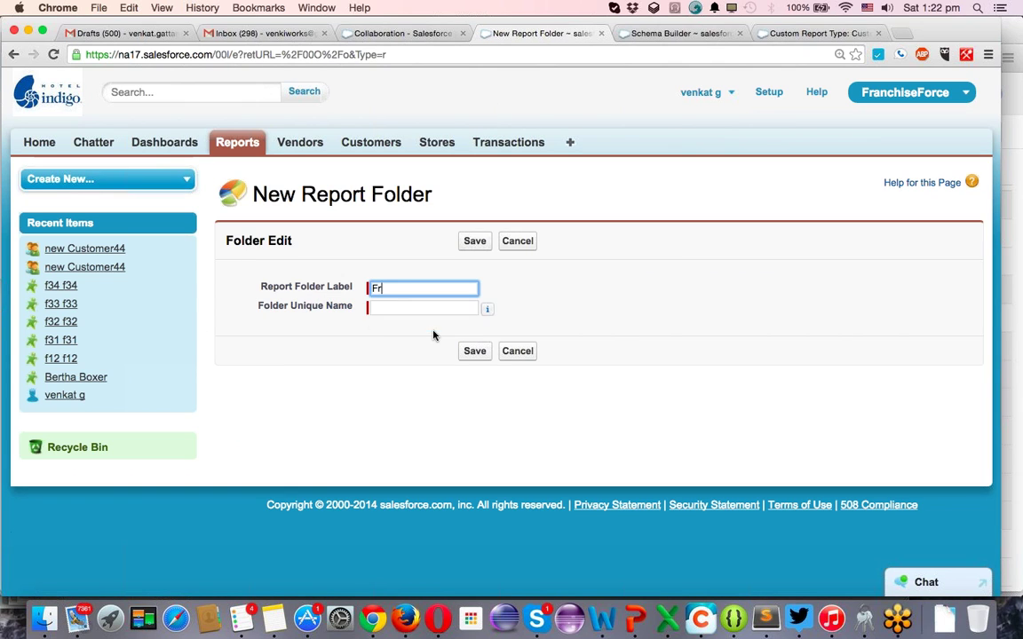
pyautogui.write('anchise Repo')
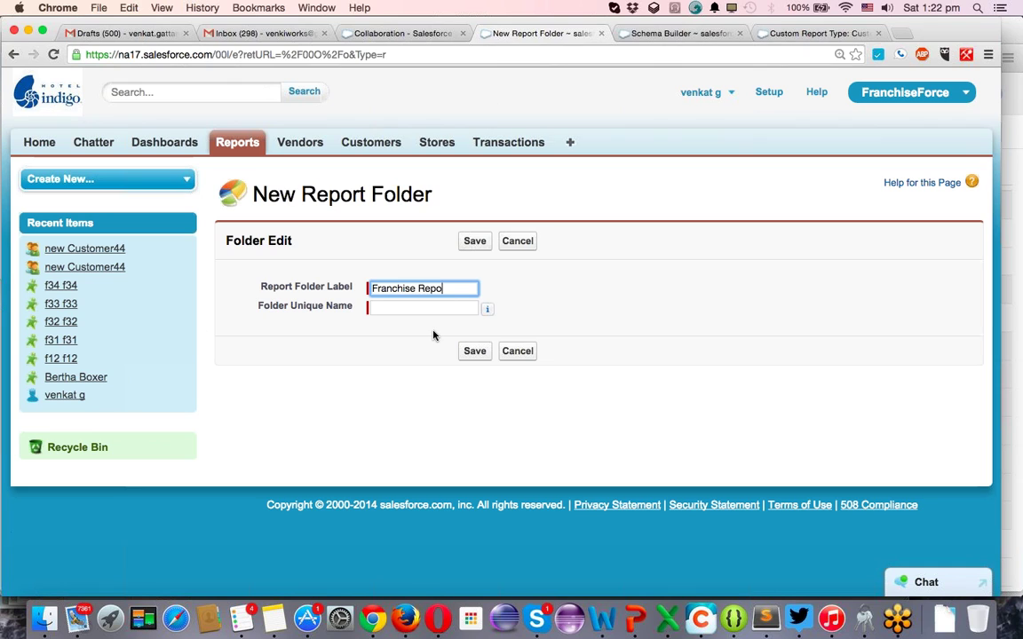
pyautogui.press('Tab')
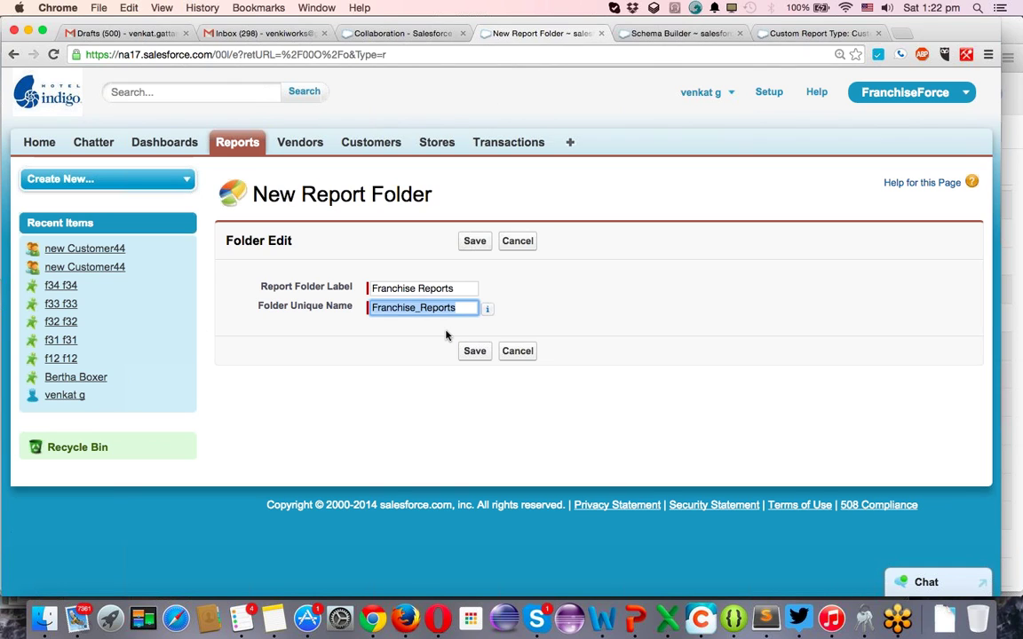
pyautogui.click(474, 240)
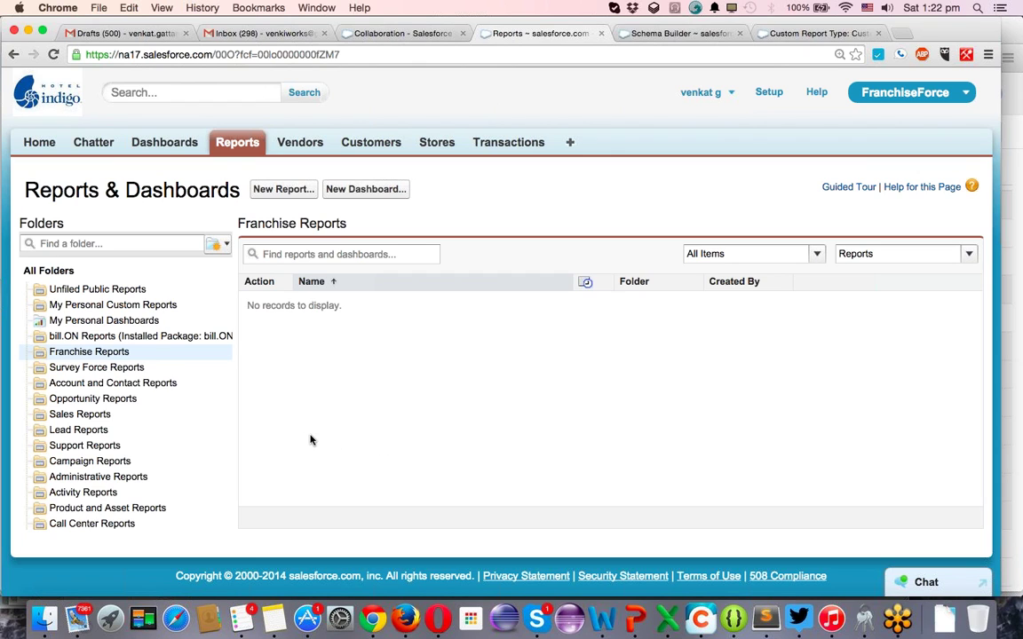
# Start a copy of the Customer and transactions report from Unfiled Public Reports, choosing Franchise Reports as its report folder.
pyautogui.click(129, 293)
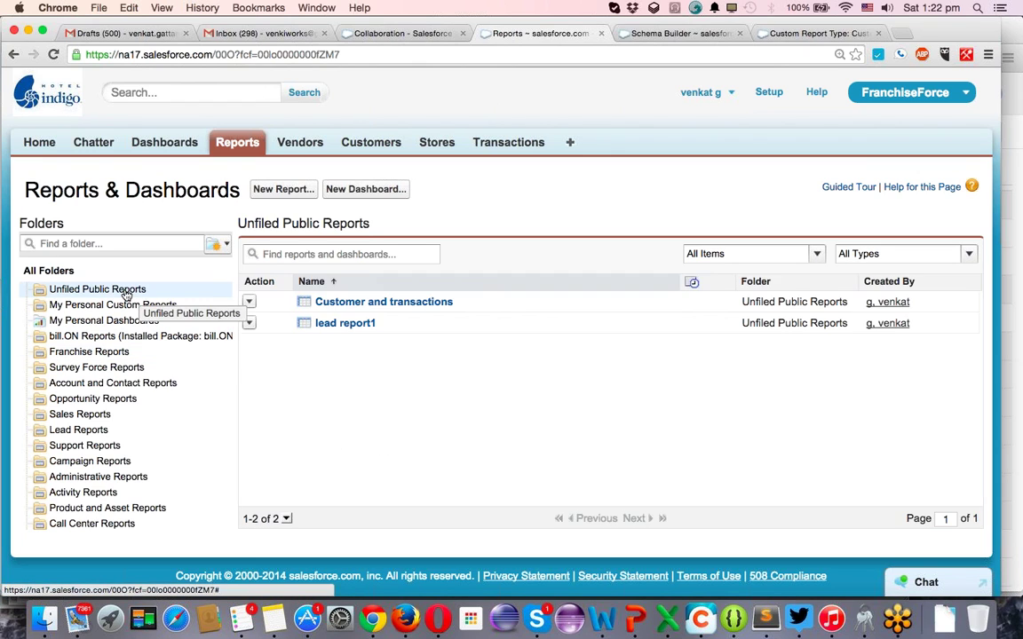
pyautogui.click(381, 305)
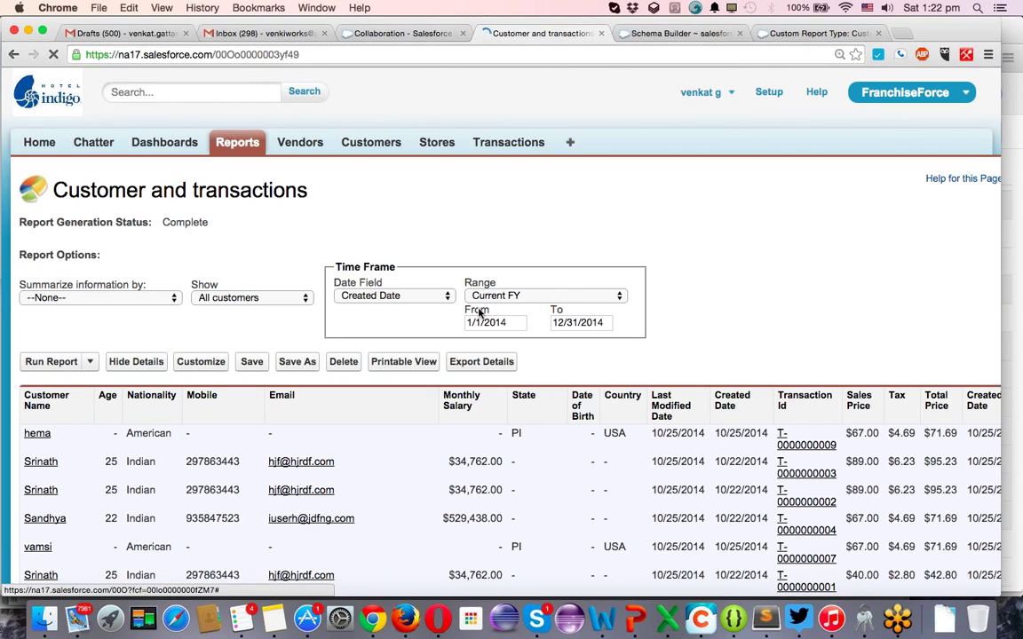
pyautogui.click(291, 363)
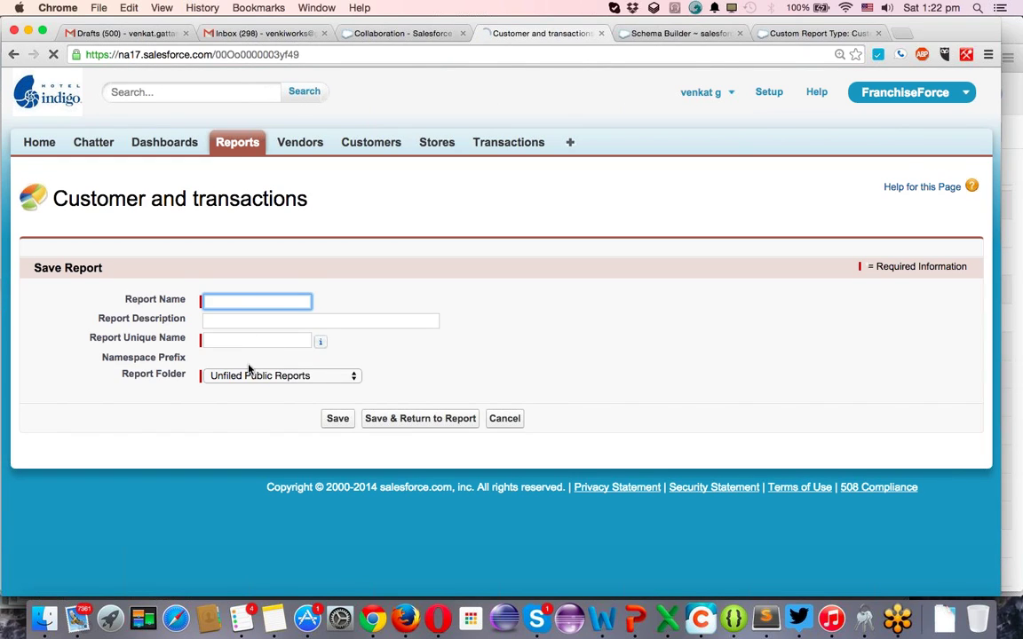
pyautogui.click(249, 373)
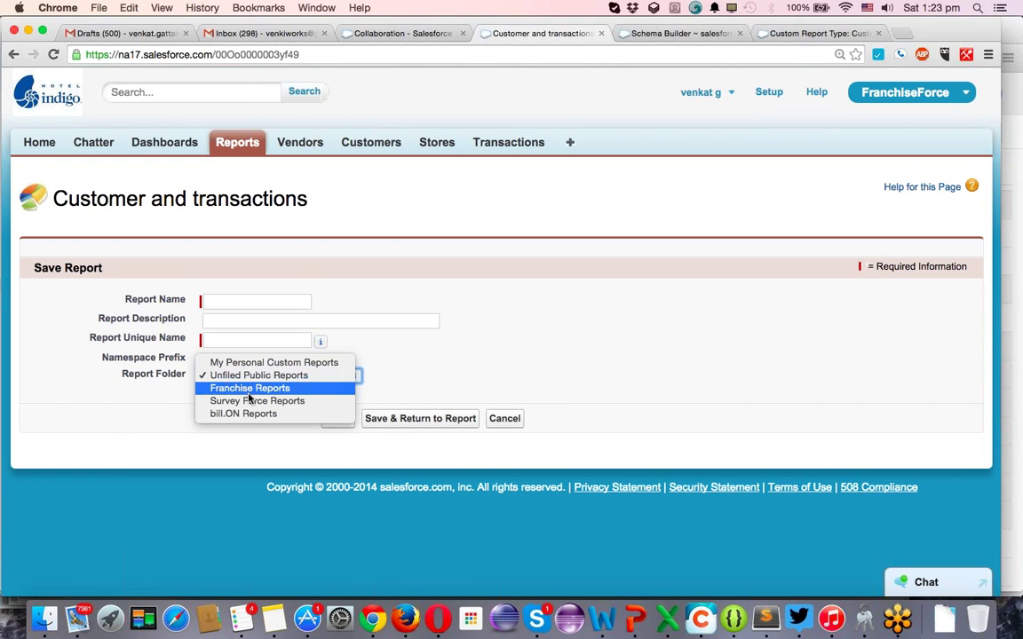
pyautogui.click(248, 390)
# Enter Customer and transactions as the copy's report name and description, and try to save it.
pyautogui.click(235, 301)
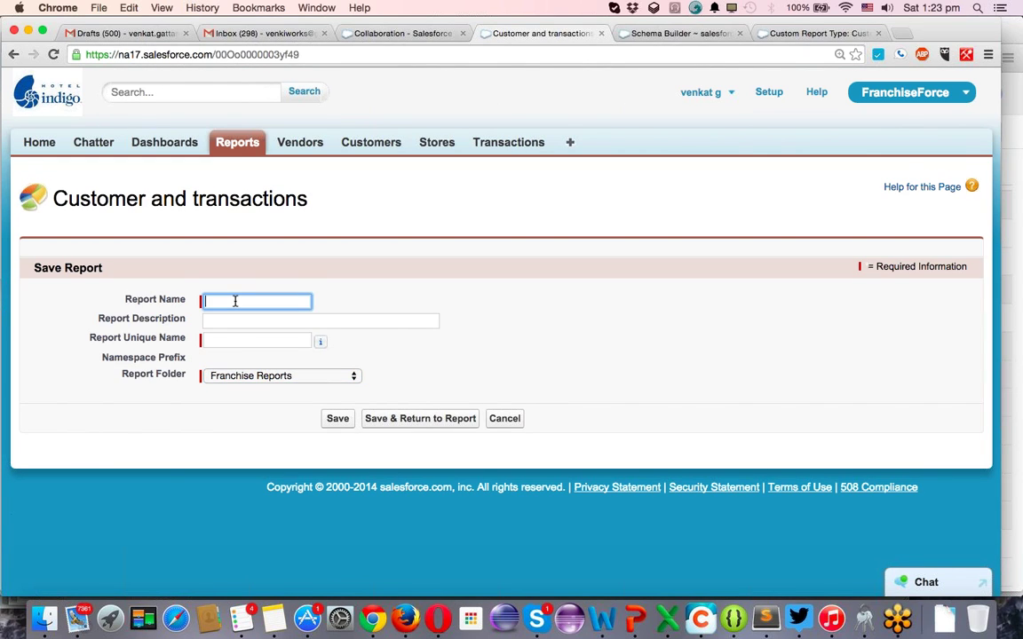
pyautogui.moveTo(322, 209); pyautogui.dragTo(54, 194)
pyautogui.press('super+c')
pyautogui.click(222, 303)
pyautogui.press('super+v')
pyautogui.press('Tab')
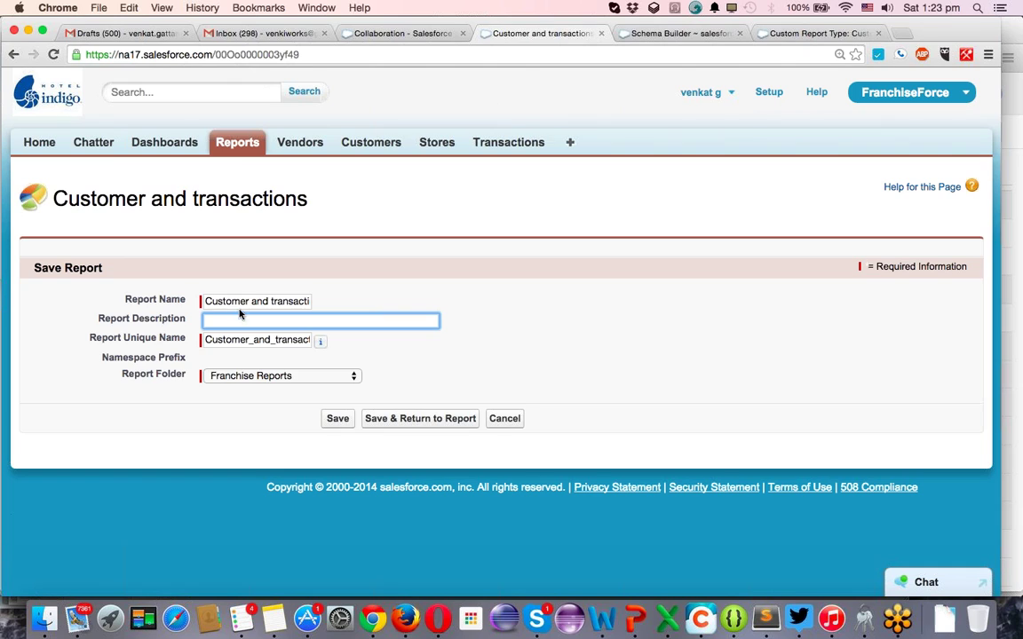
pyautogui.press('super+v')
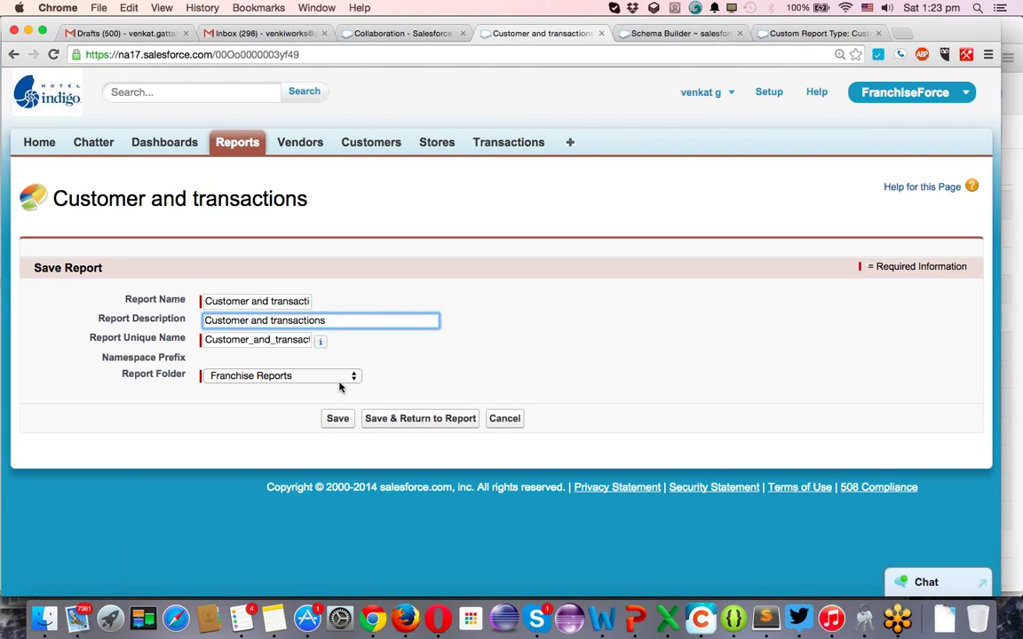
pyautogui.click(338, 418)
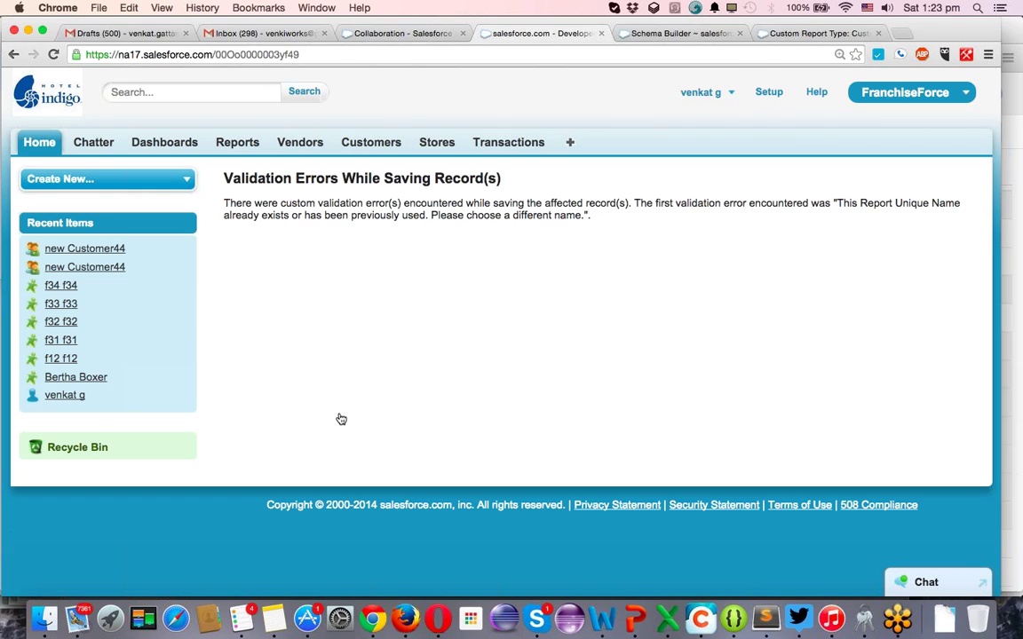
# Return to the save form, change the report unique name to Customer_and_transactions1, and save the copy.
pyautogui.hscroll(-10, 375, 336)
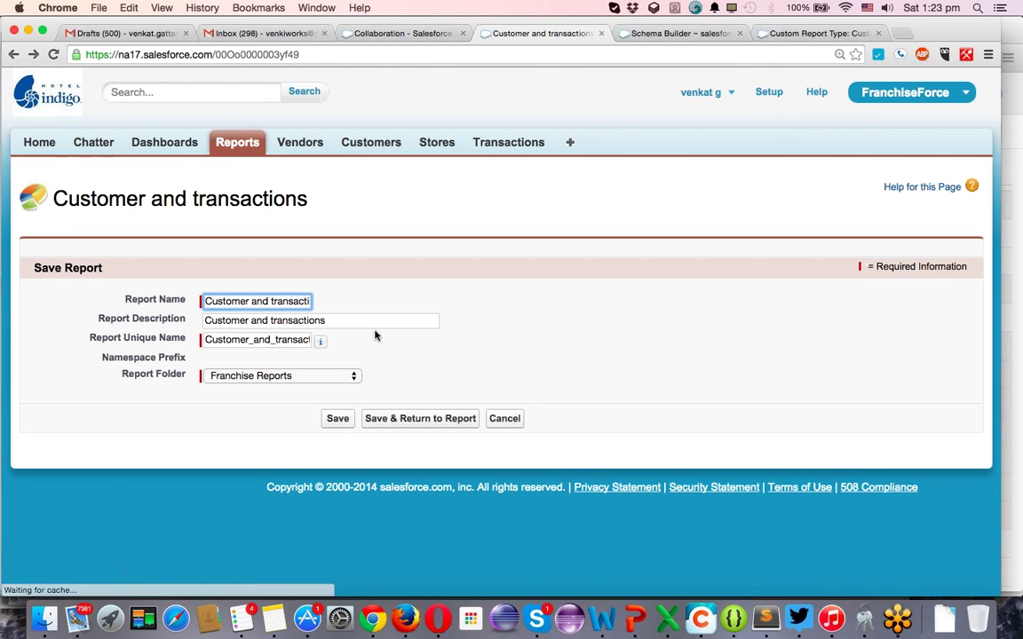
pyautogui.click(304, 337)
pyautogui.press('End')
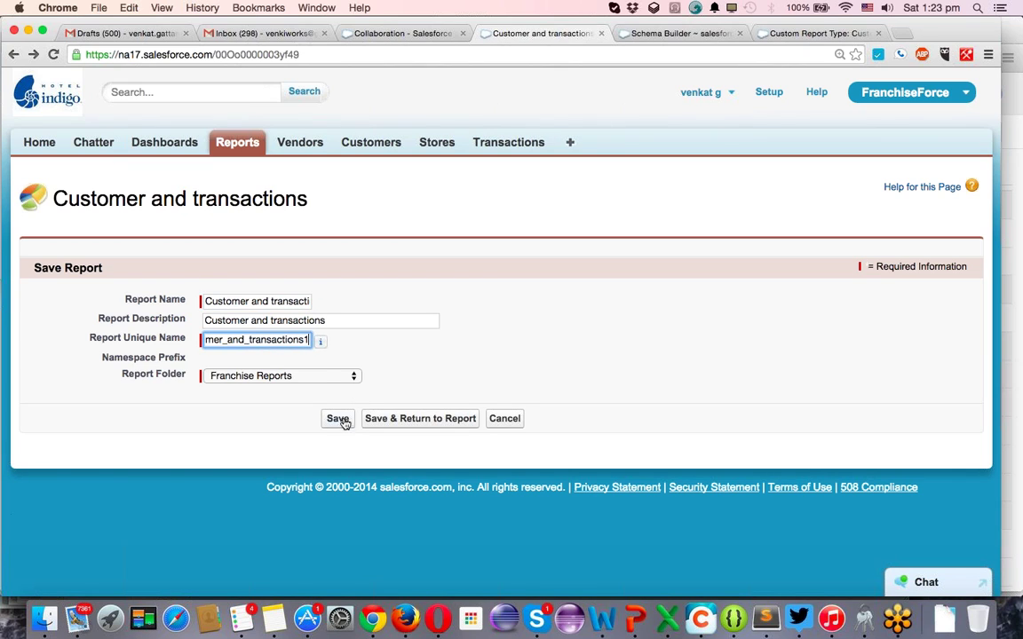
pyautogui.click(337, 419)
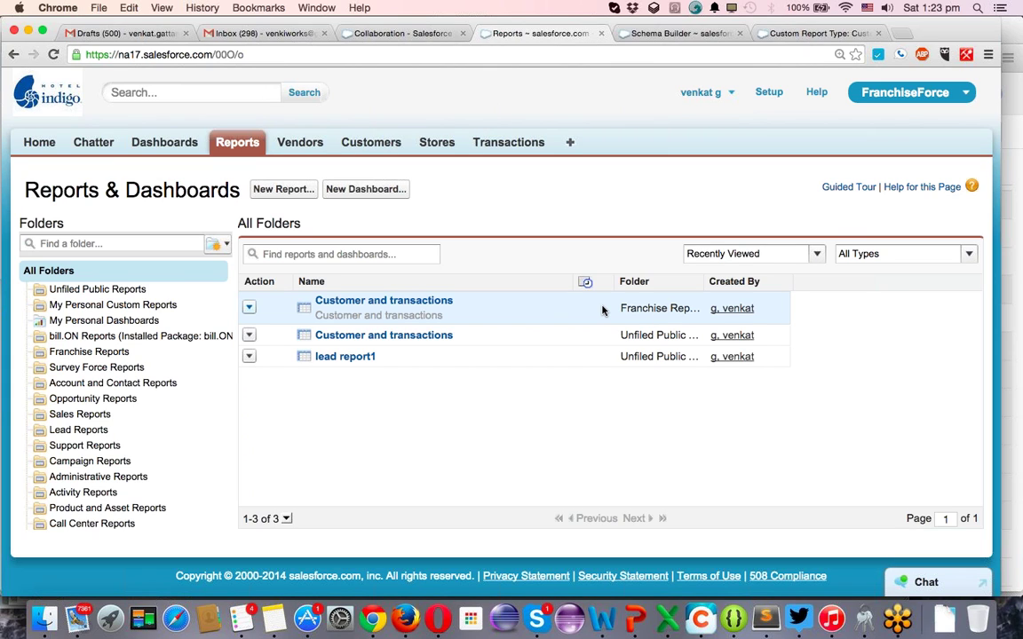
# Start another copy of the Customer and transactions report in Franchise Reports, entering Customer and transactions Summarized as its report name.
pyautogui.click(387, 305)
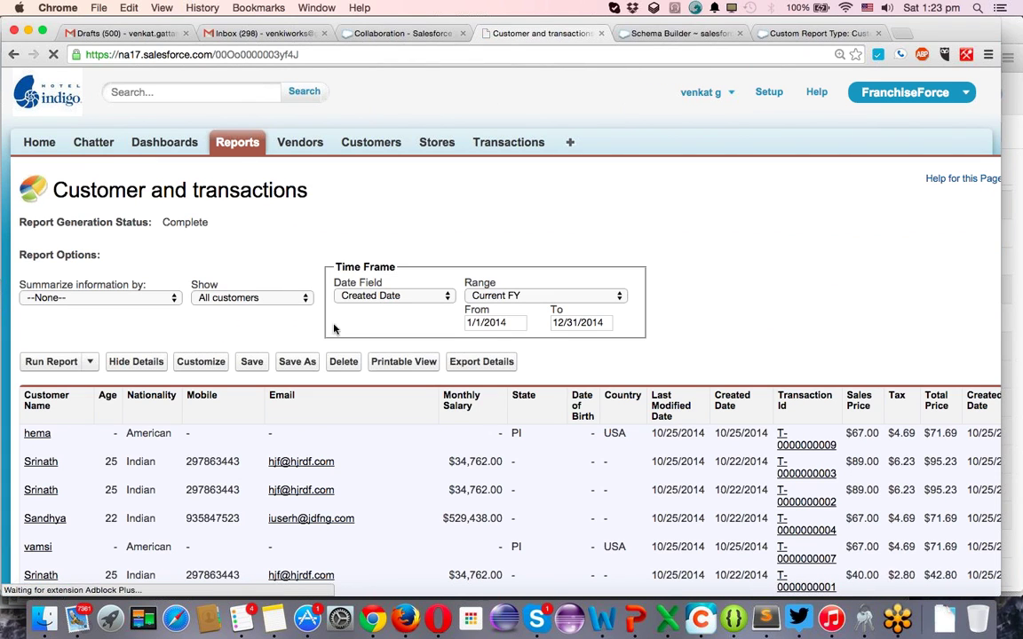
pyautogui.click(298, 362)
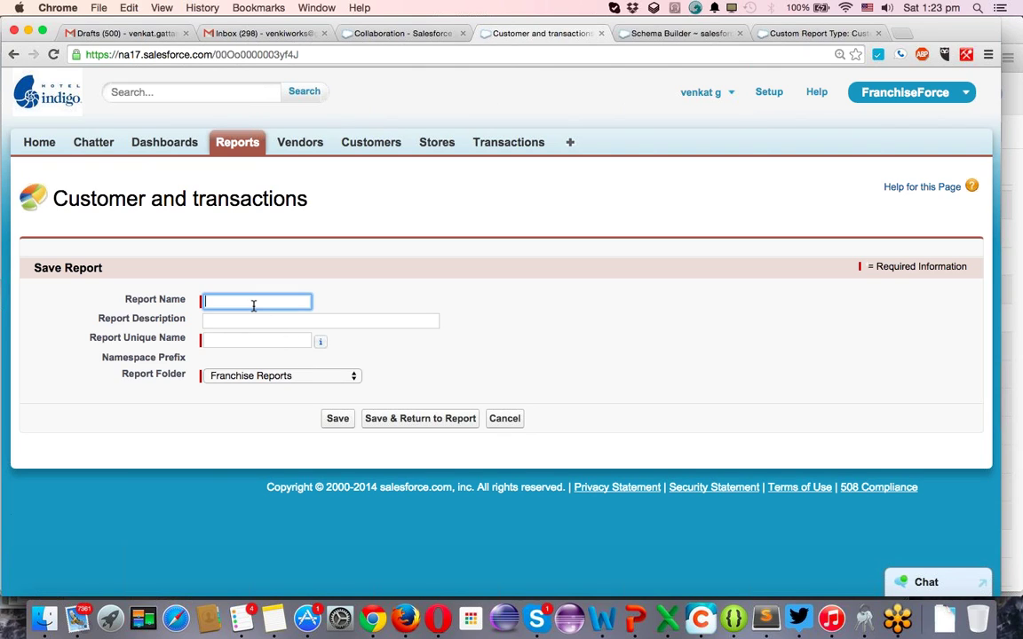
pyautogui.press('super+v')
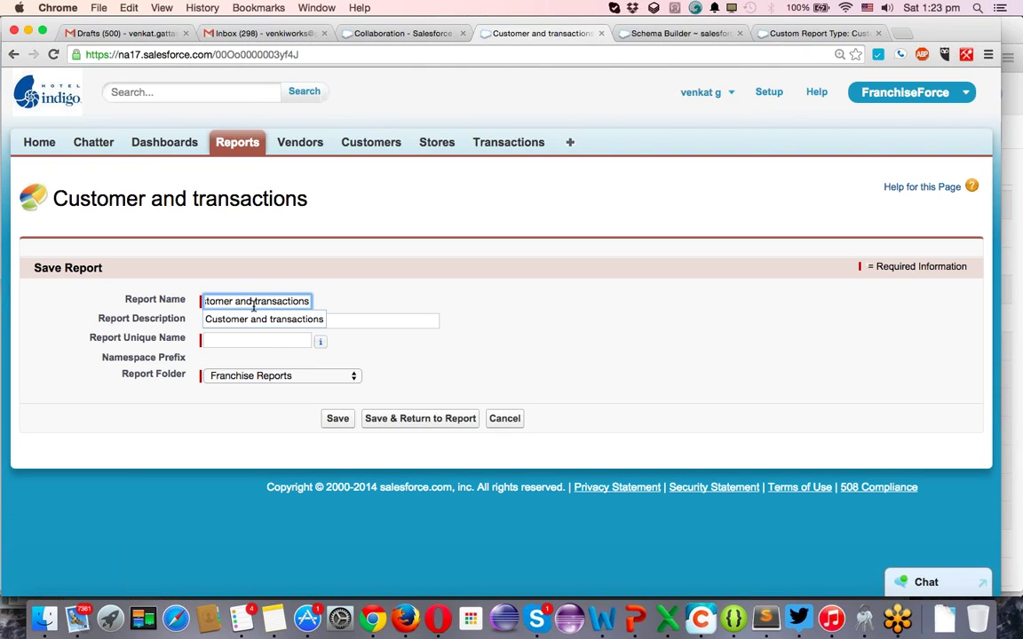
pyautogui.write('Summa')
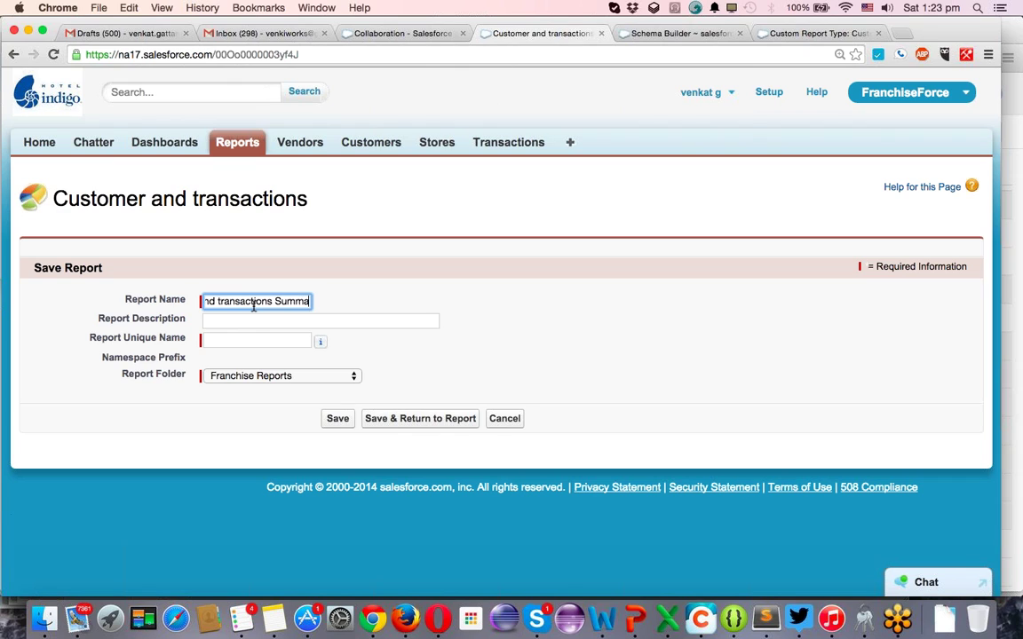
pyautogui.write('rized')
pyautogui.click(293, 322)
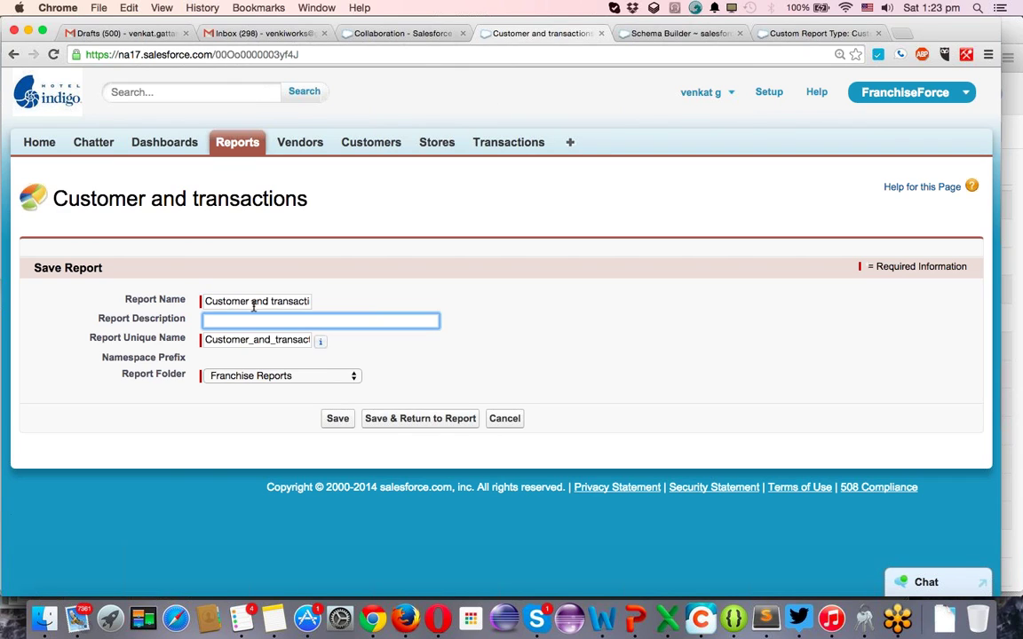
# Change the copy's report name to Customer and transactions Country, save it in Franchise Reports, and open the saved report.
pyautogui.click(303, 300)
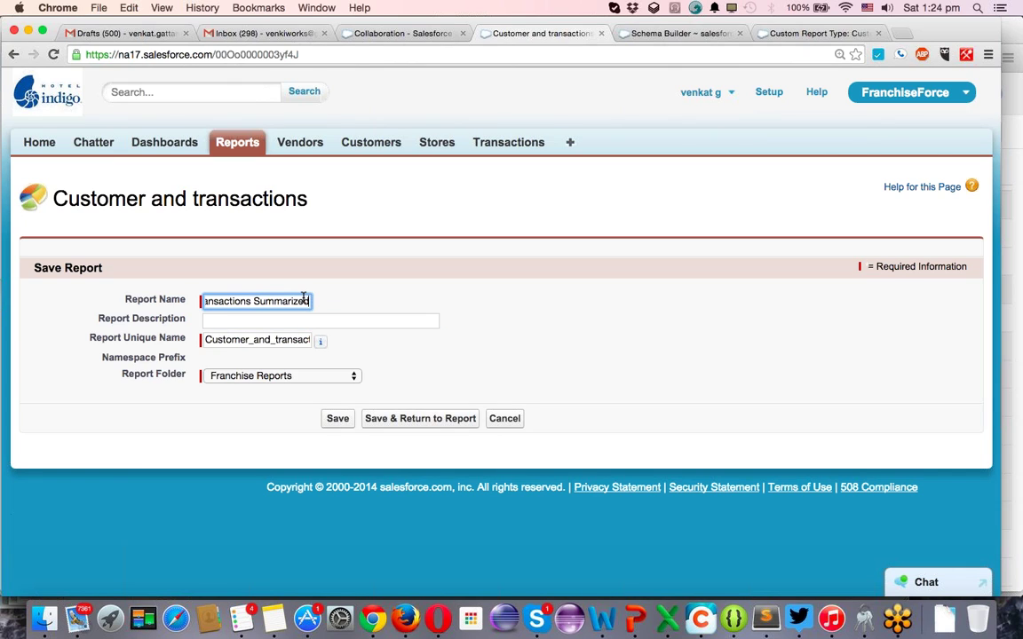
pyautogui.write('by')
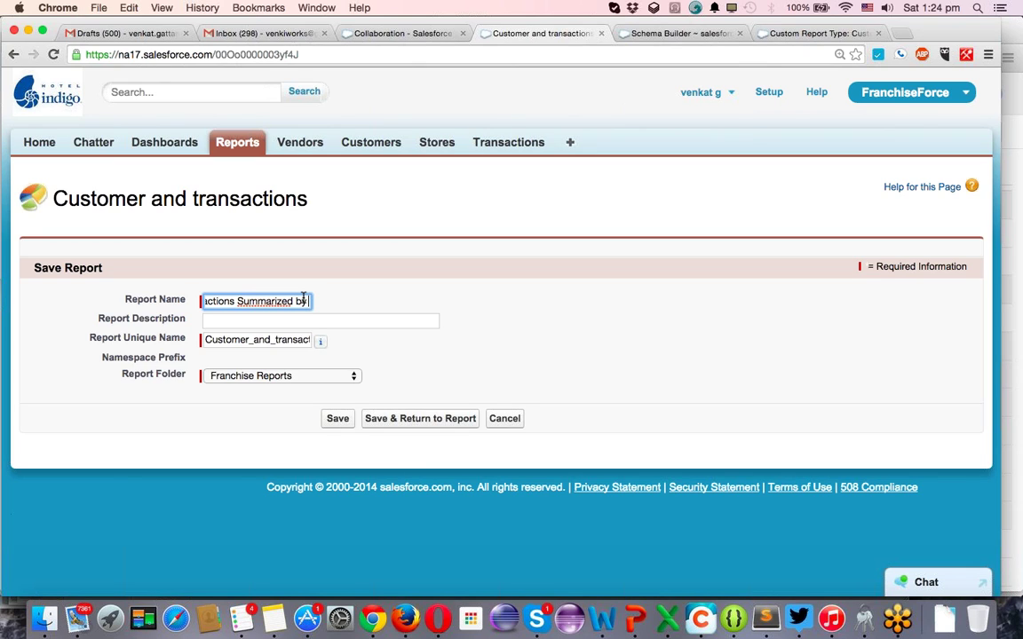
pyautogui.press('BackSpace')
pyautogui.press('BackSpace')
pyautogui.press('BackSpace')
pyautogui.press('BackSpace')
pyautogui.press('BackSpace')
pyautogui.press('BackSpace')
pyautogui.press('BackSpace')
pyautogui.press('BackSpace')
pyautogui.press('BackSpace')
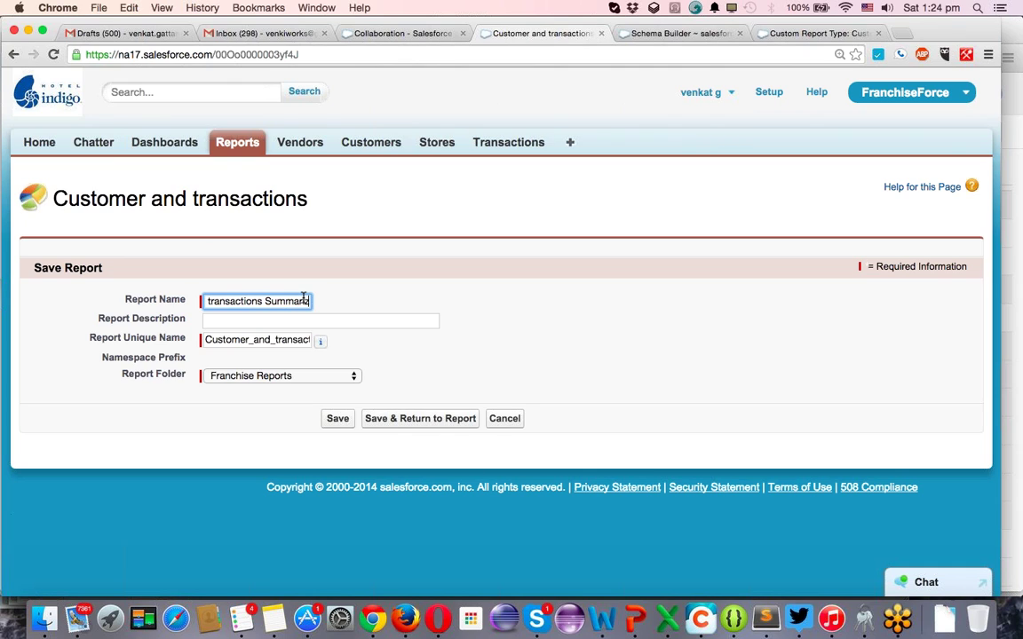
pyautogui.press('BackSpace')
pyautogui.press('BackSpace')
pyautogui.press('BackSpace')
pyautogui.press('BackSpace')
pyautogui.press('BackSpace')
pyautogui.press('BackSpace')
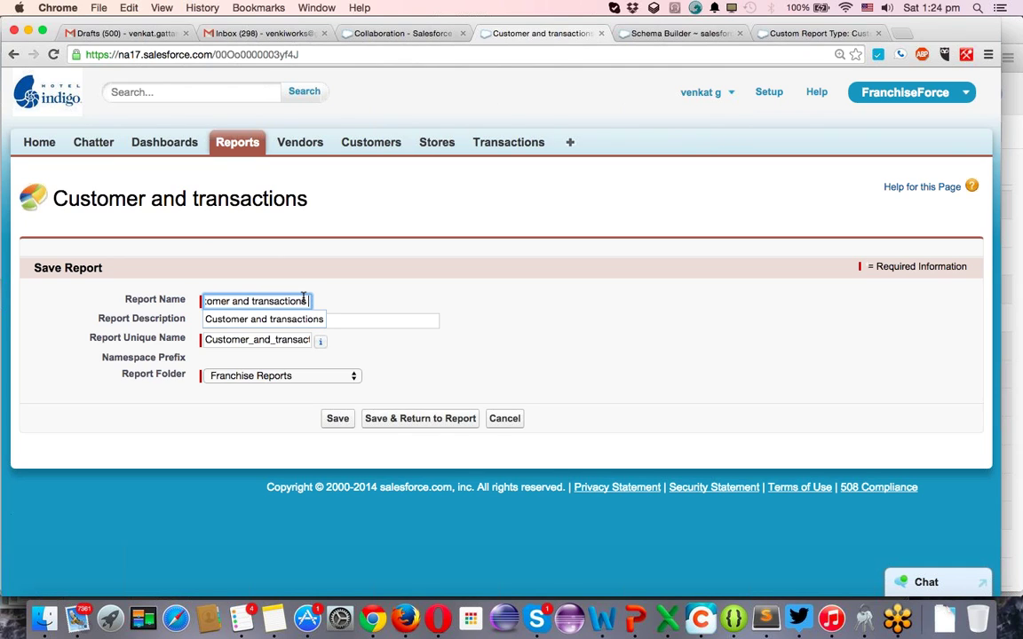
pyautogui.write('Country')
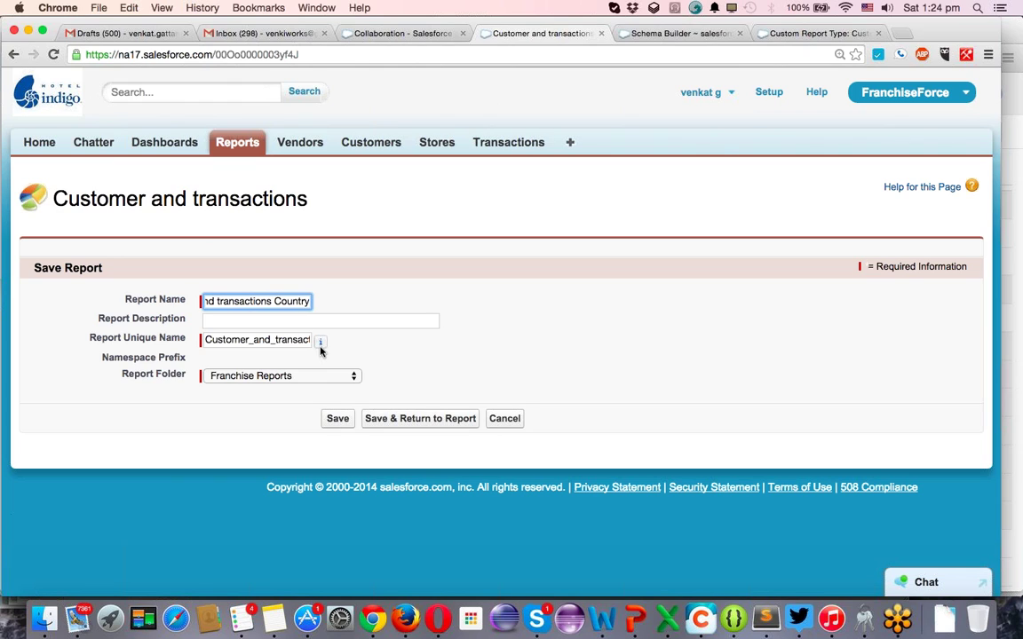
pyautogui.click(338, 418)
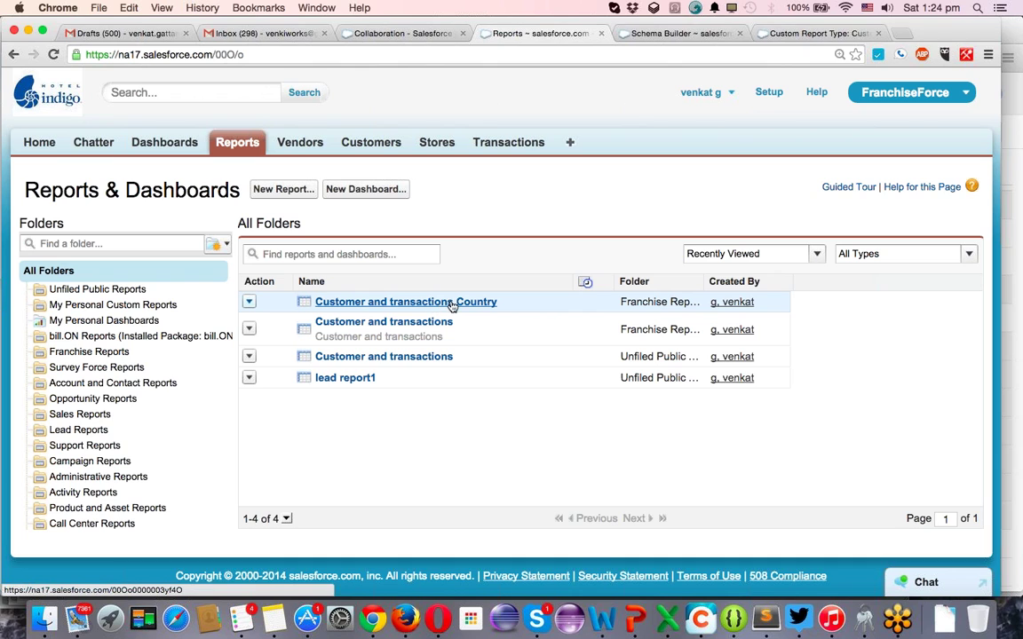
pyautogui.click(480, 304)
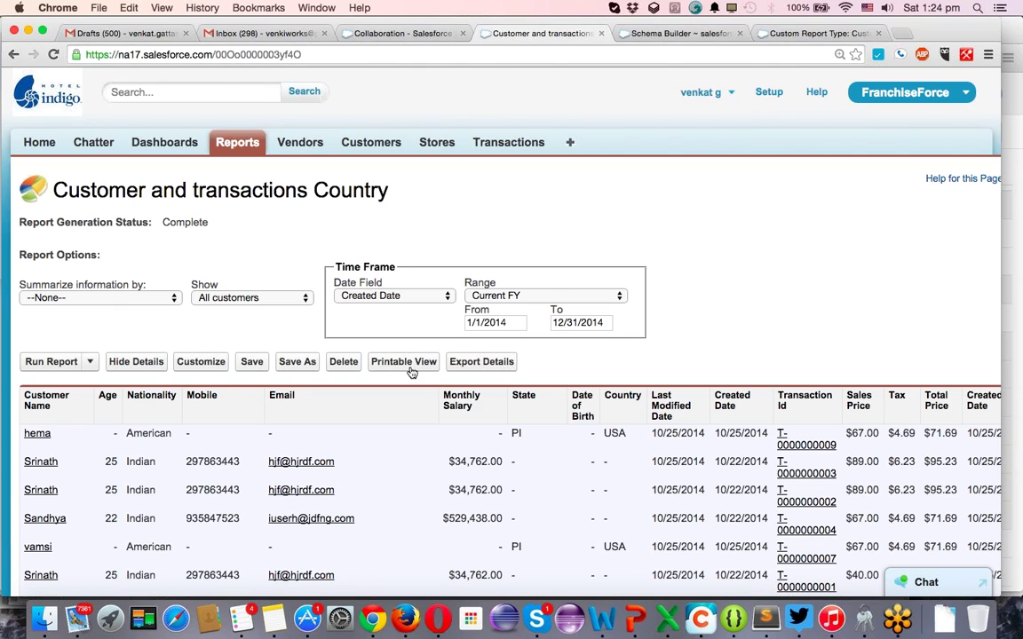
pyautogui.click(200, 367)
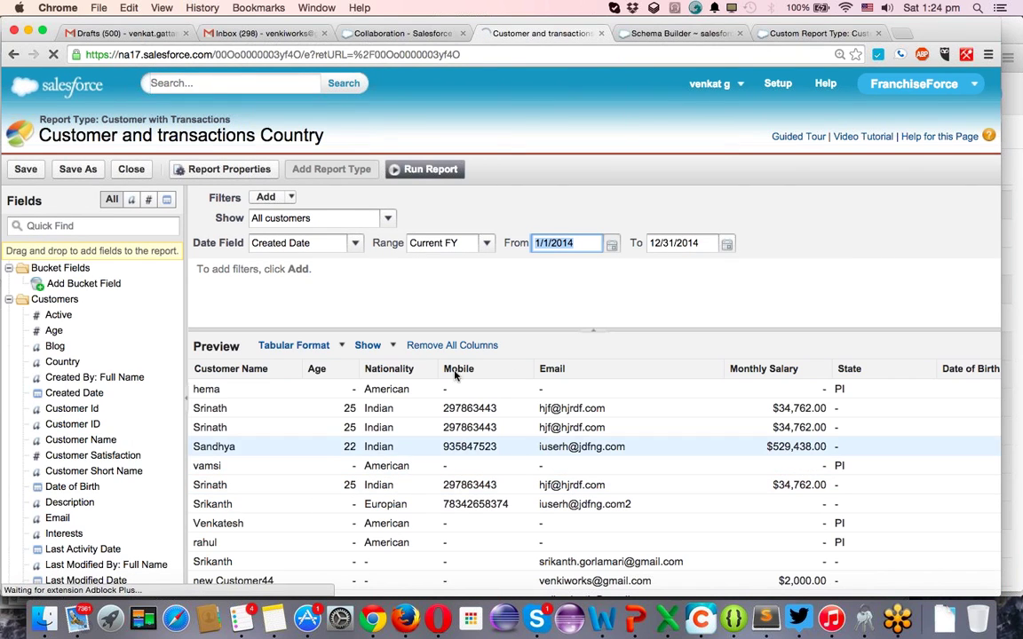
pyautogui.click(340, 347)
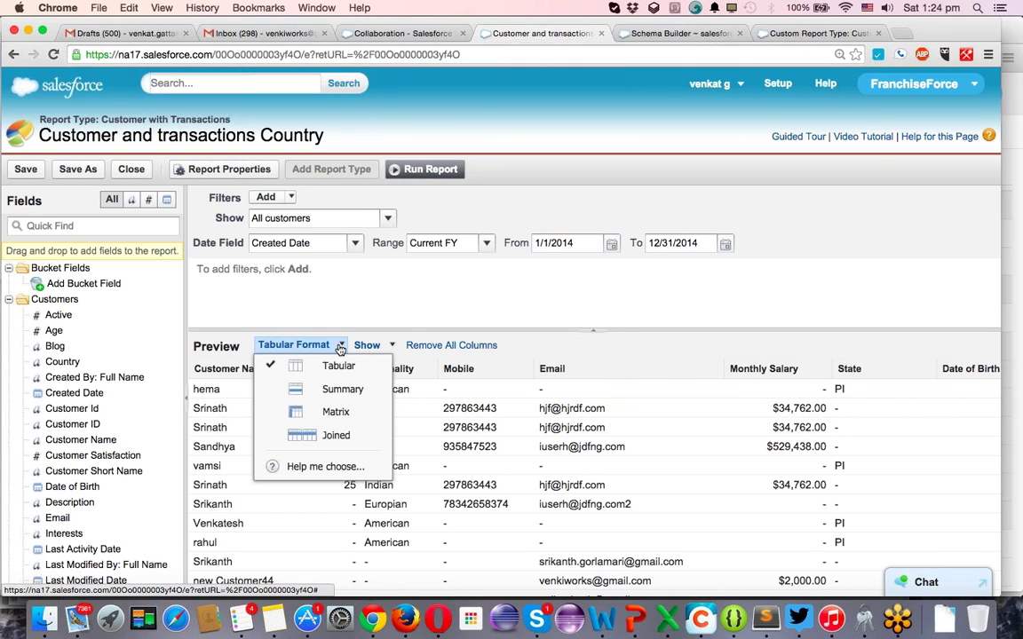
pyautogui.click(344, 392)
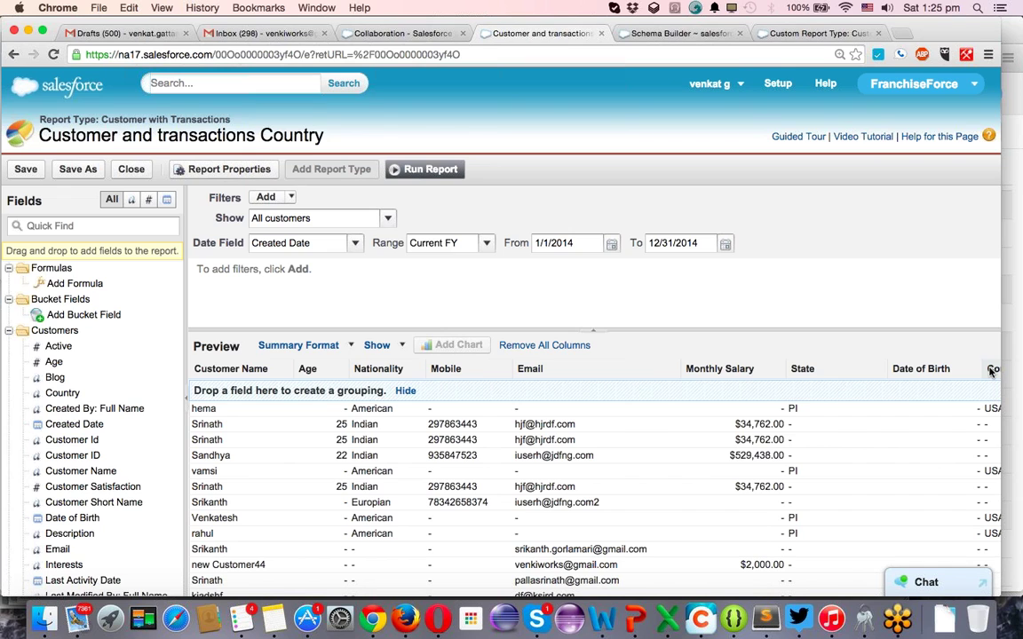
pyautogui.moveTo(991, 373); pyautogui.dragTo(740, 374)
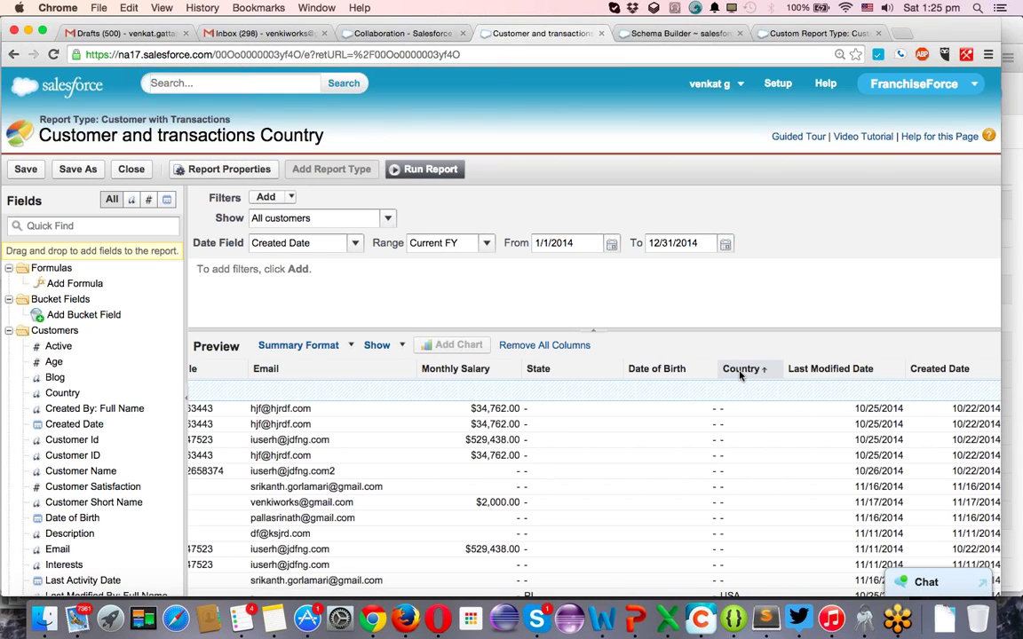
pyautogui.rightClick(740, 374)
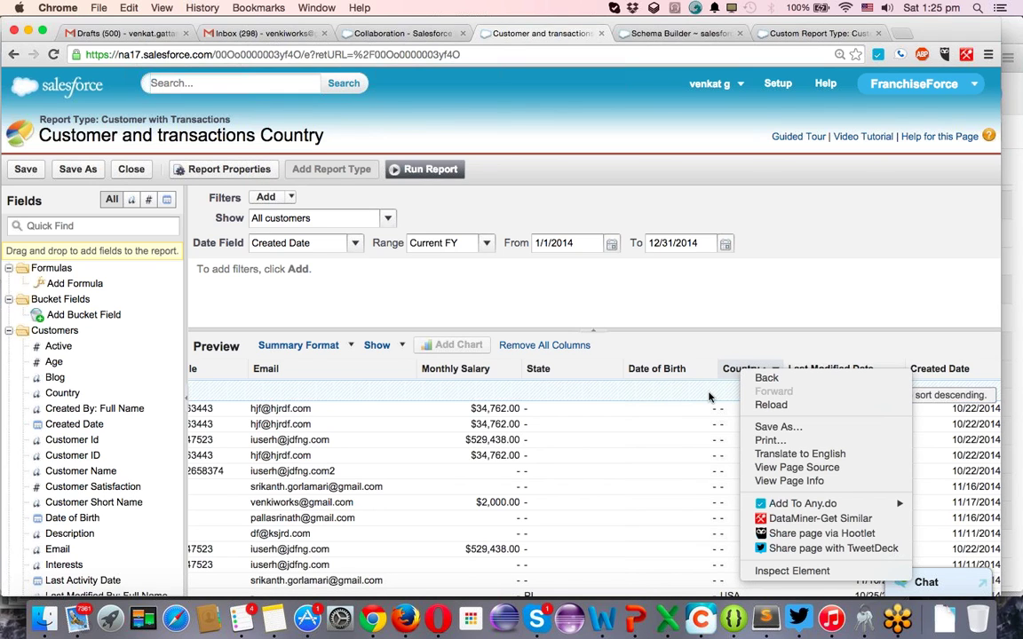
pyautogui.click(679, 397)
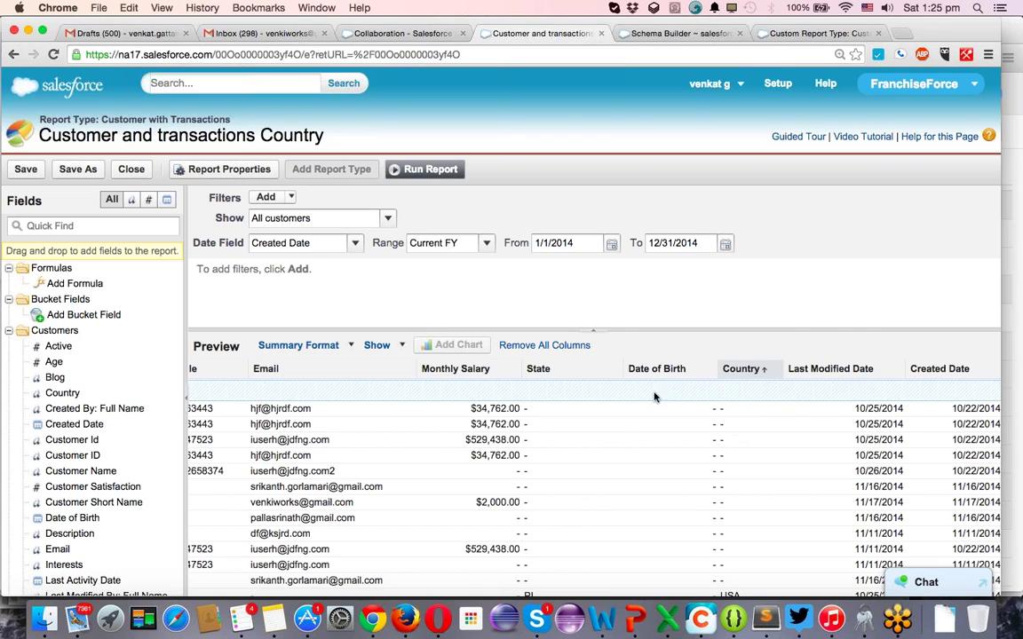
pyautogui.hscroll(-5, 629, 393)
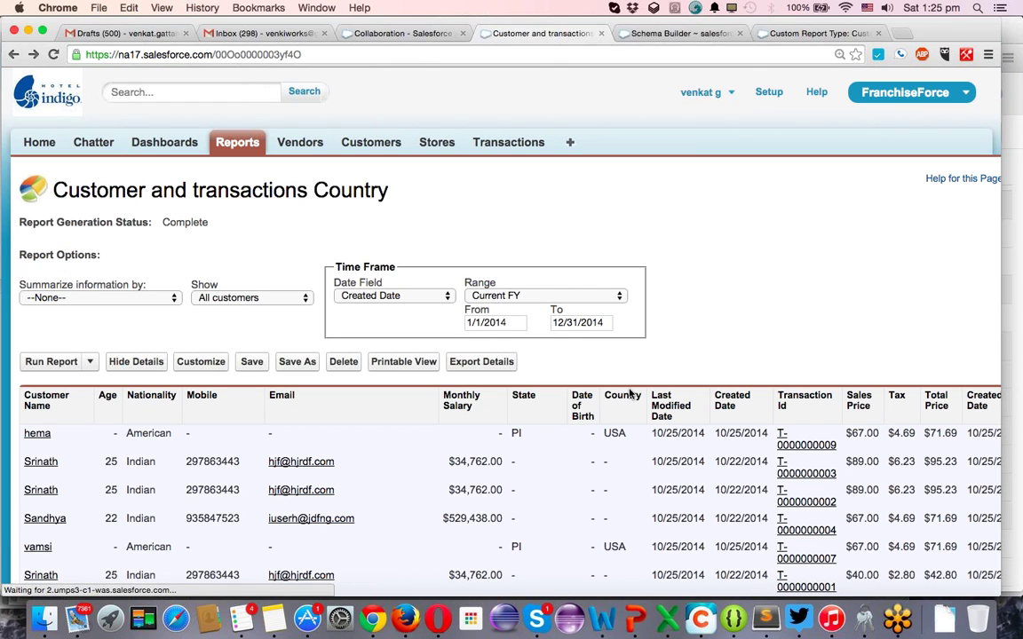
# Customize the Customer and transactions Country report, switching it to Summary format and grouping the records by Country.
pyautogui.click(213, 366)
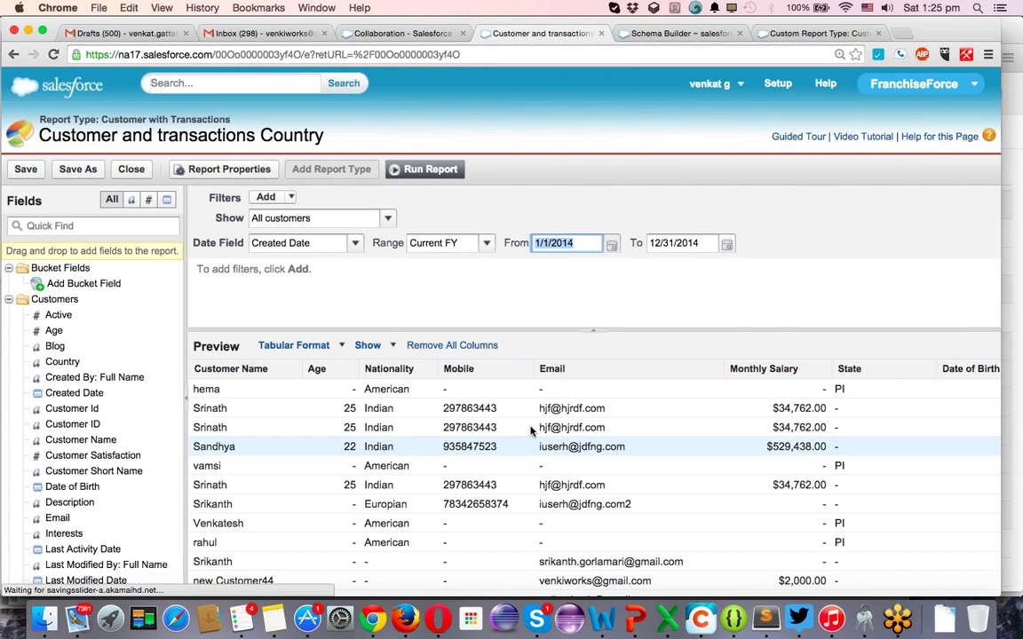
pyautogui.click(338, 344)
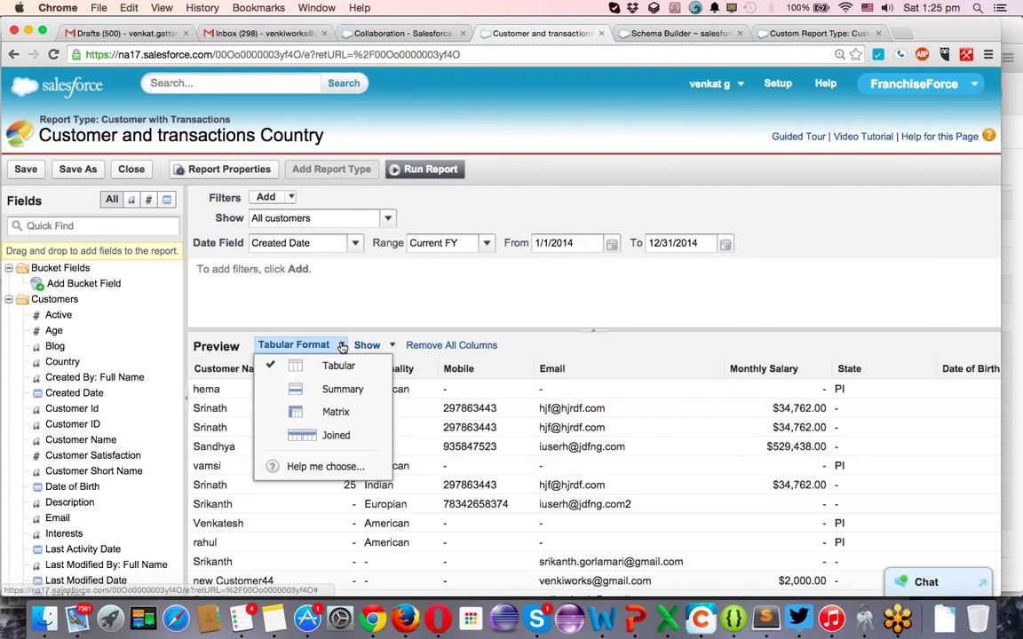
pyautogui.click(336, 391)
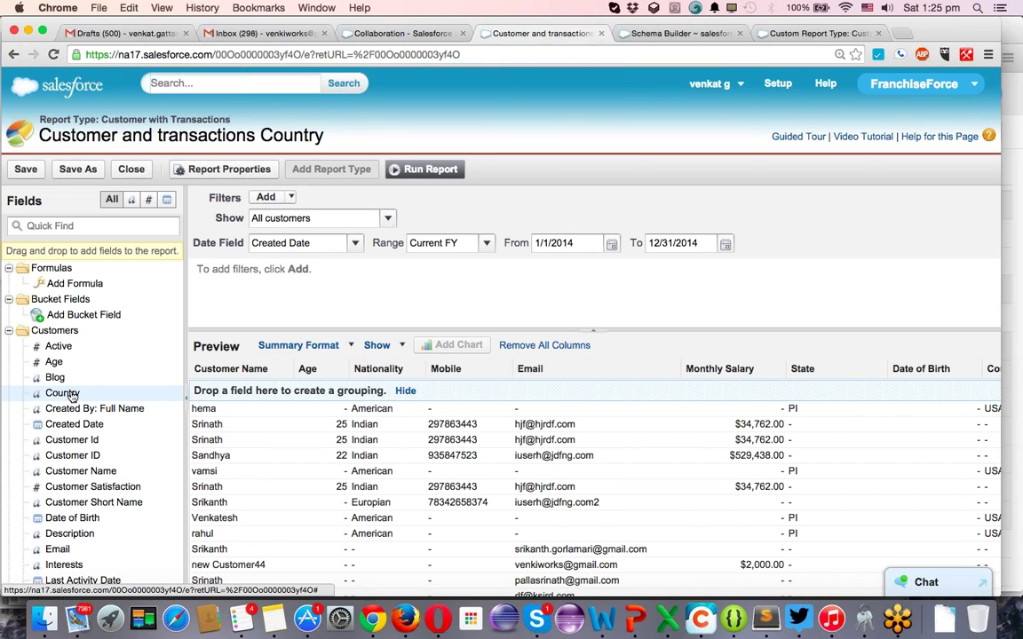
pyautogui.moveTo(71, 396); pyautogui.dragTo(229, 386)
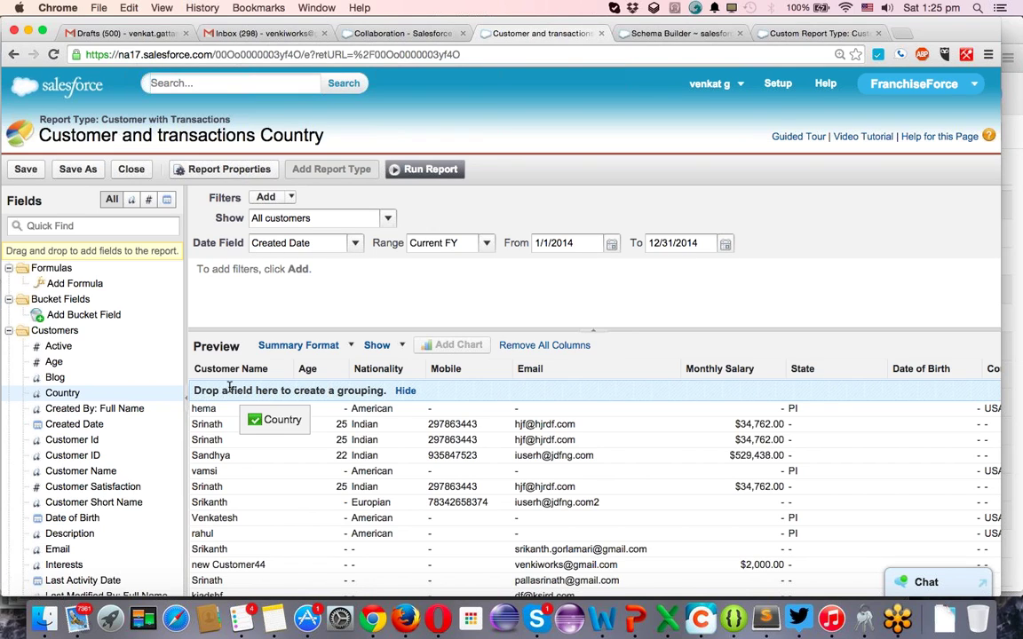
pyautogui.moveTo(228, 387); pyautogui.dragTo(93, 393)
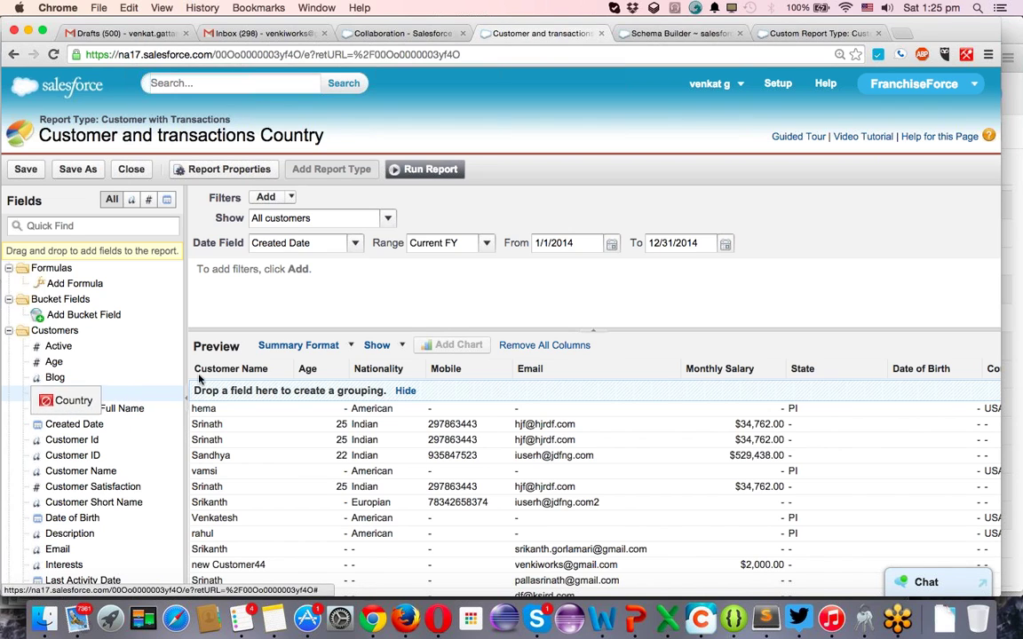
pyautogui.hscroll(4, 830, 377)
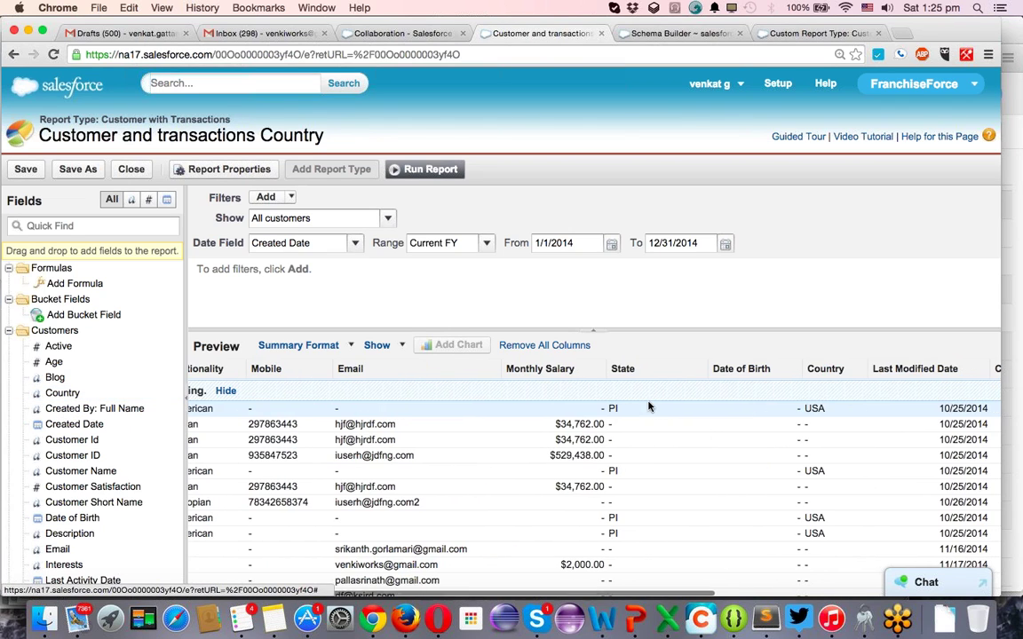
pyautogui.moveTo(832, 376); pyautogui.dragTo(812, 393)
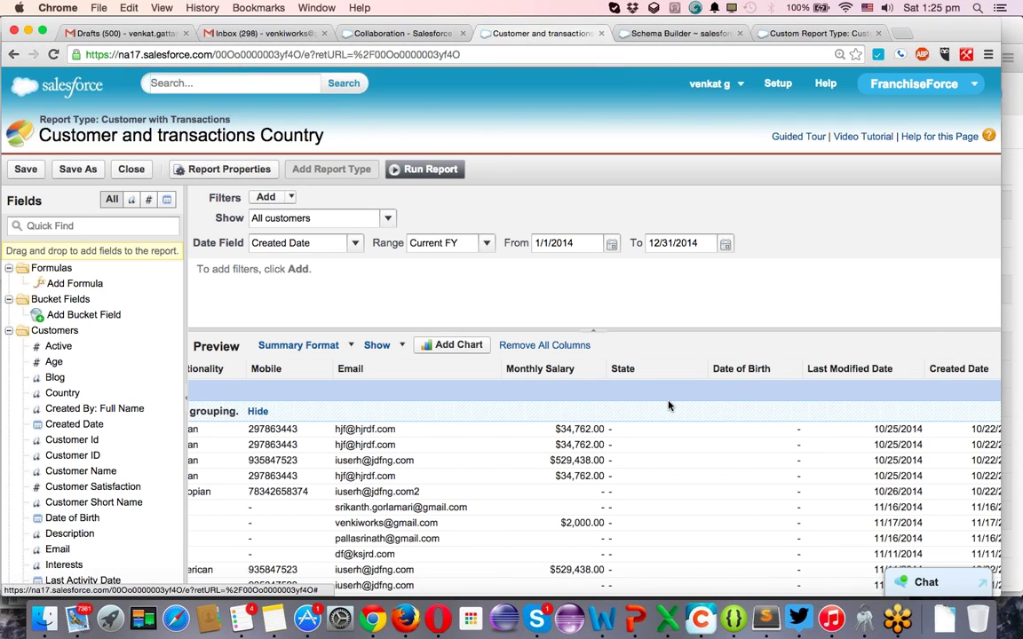
# Add State as a second grouping level beneath Country in the report preview.
pyautogui.hscroll(3, 662, 409)
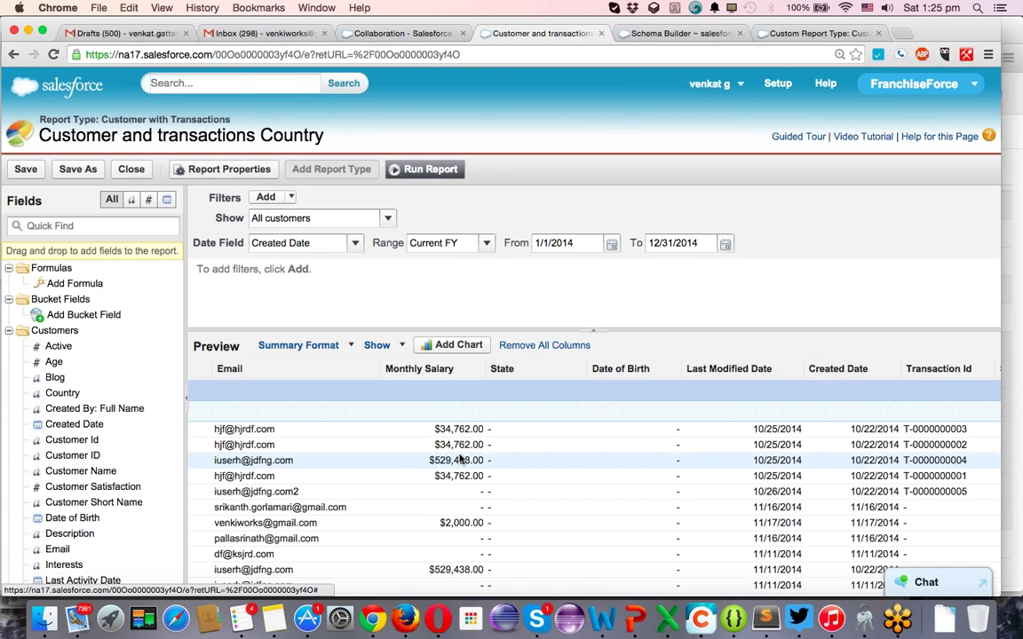
pyautogui.hscroll(-3, 459, 456)
pyautogui.hscroll(-3, 459, 456)
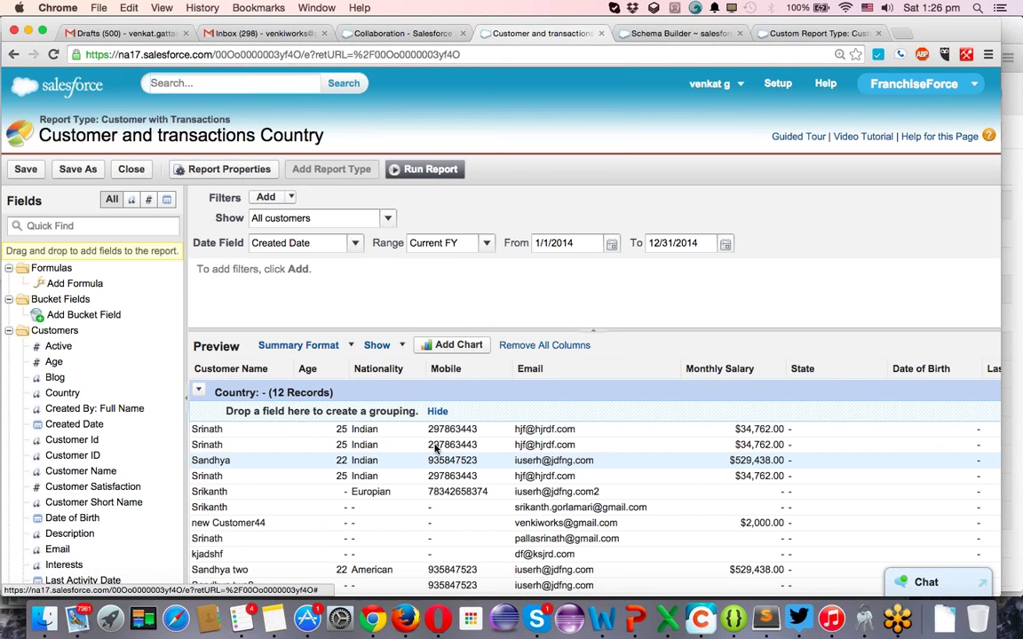
pyautogui.hscroll(2, 405, 448)
pyautogui.hscroll(1, 405, 449)
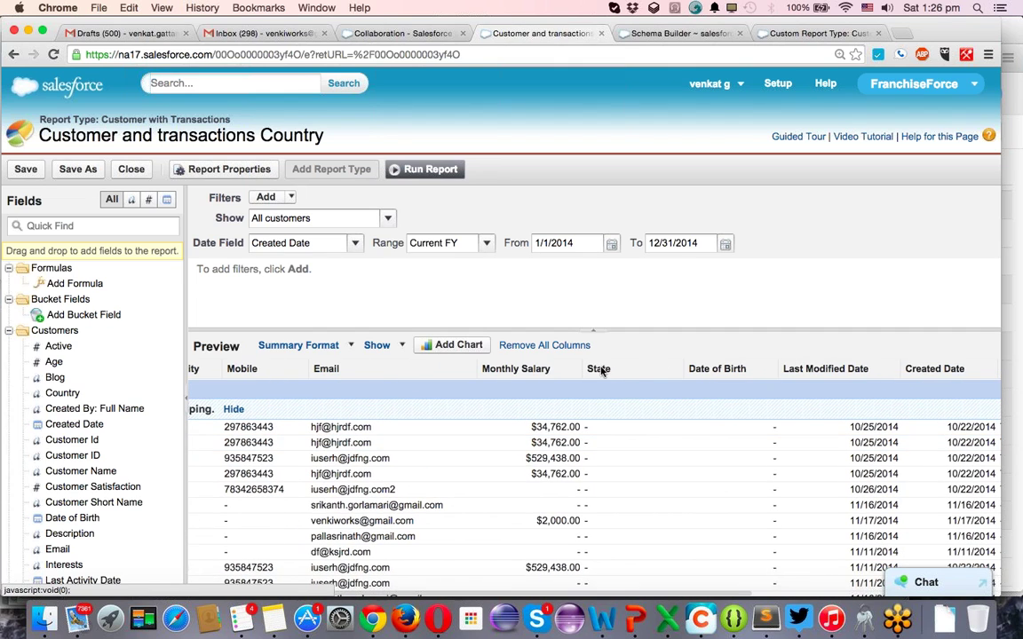
pyautogui.moveTo(607, 369); pyautogui.dragTo(554, 412)
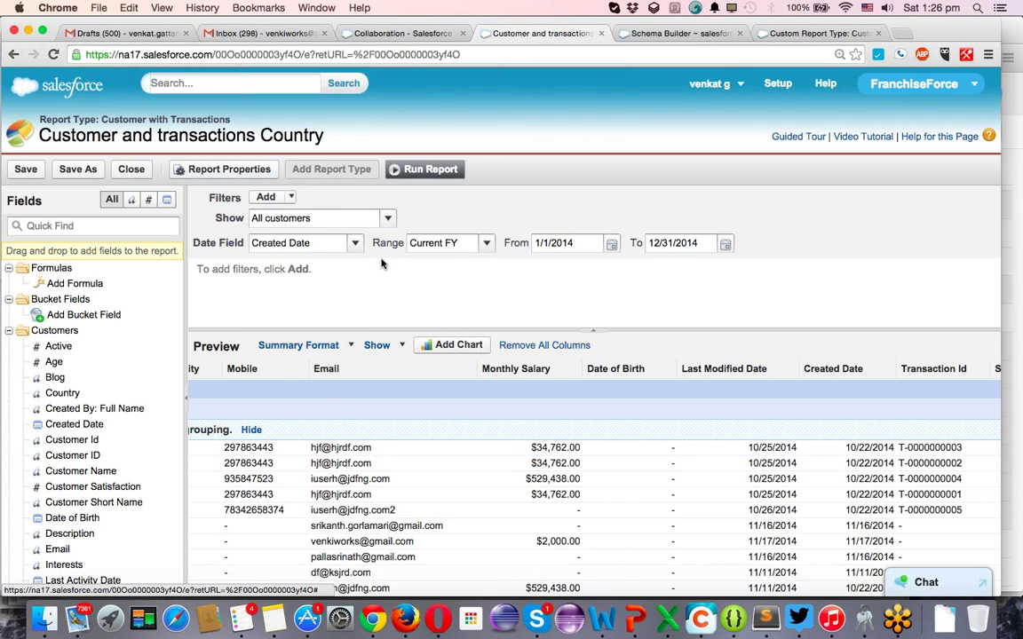
# Save the Customer and transactions Country report, run it, and review the records grouped by country and state.
pyautogui.click(25, 170)
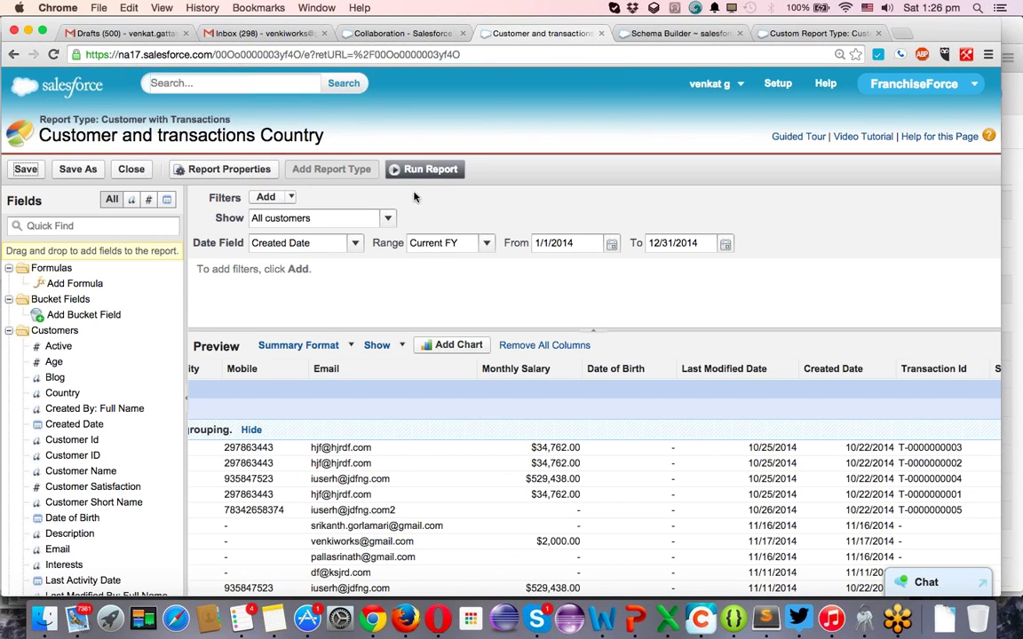
pyautogui.click(421, 175)
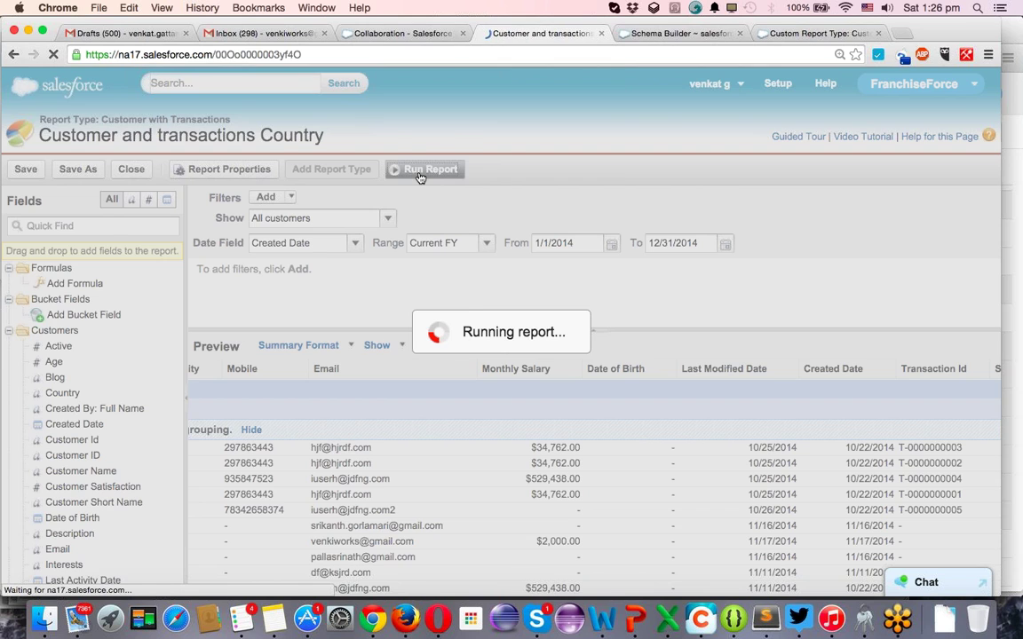
pyautogui.scroll(-4, 435, 386)
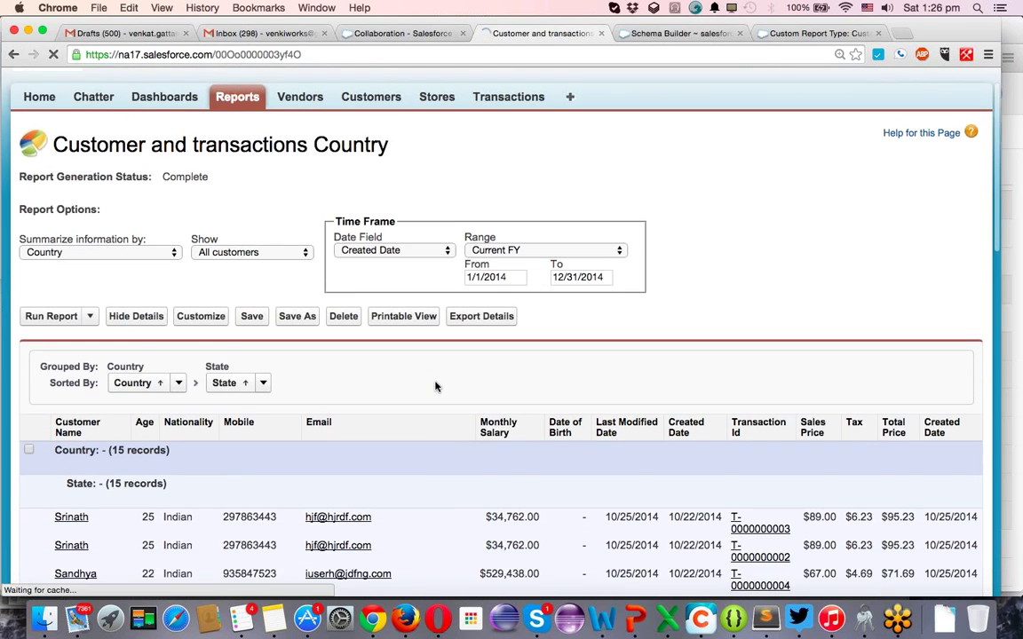
pyautogui.scroll(-2, 435, 386)
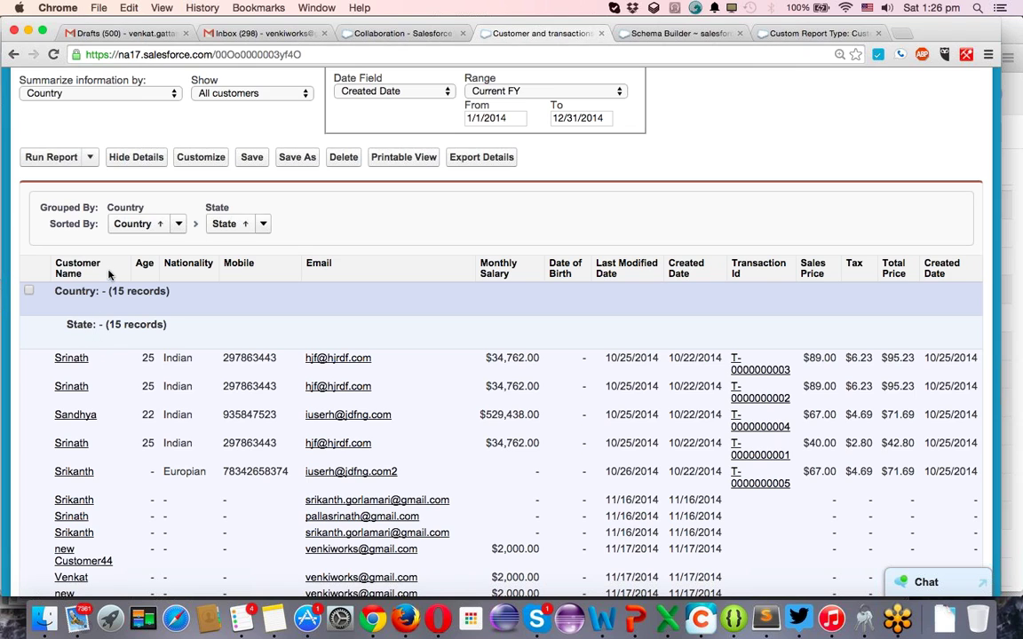
pyautogui.scroll(-3, 211, 287)
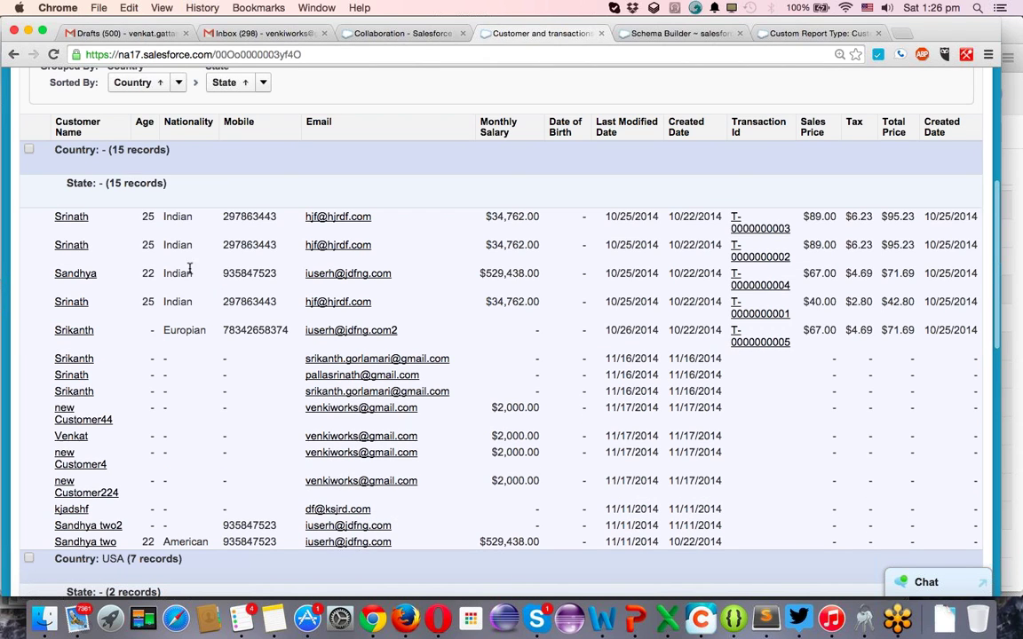
# Examine the Customer and transactions Country report's customer records under each country and state group.
pyautogui.scroll(-1, 93, 229)
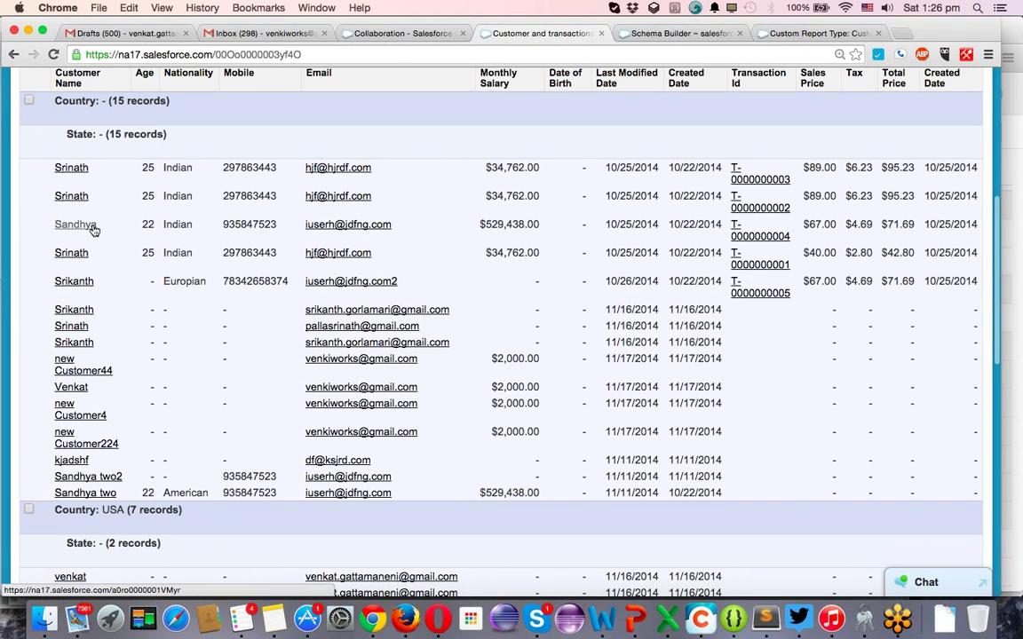
pyautogui.scroll(1, 93, 229)
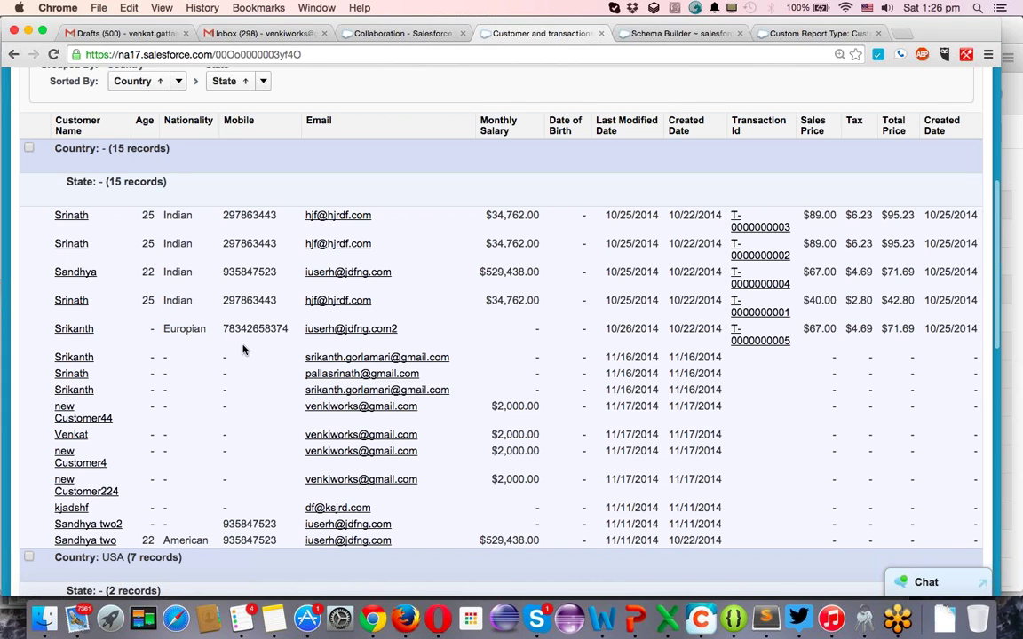
pyautogui.scroll(-4, 244, 349)
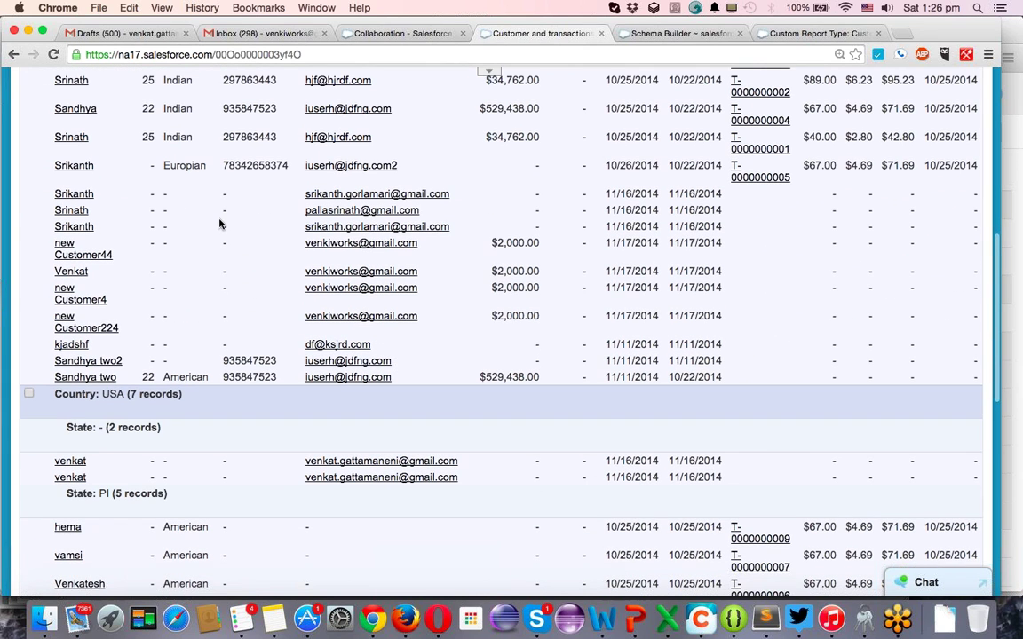
pyautogui.scroll(-3, 220, 225)
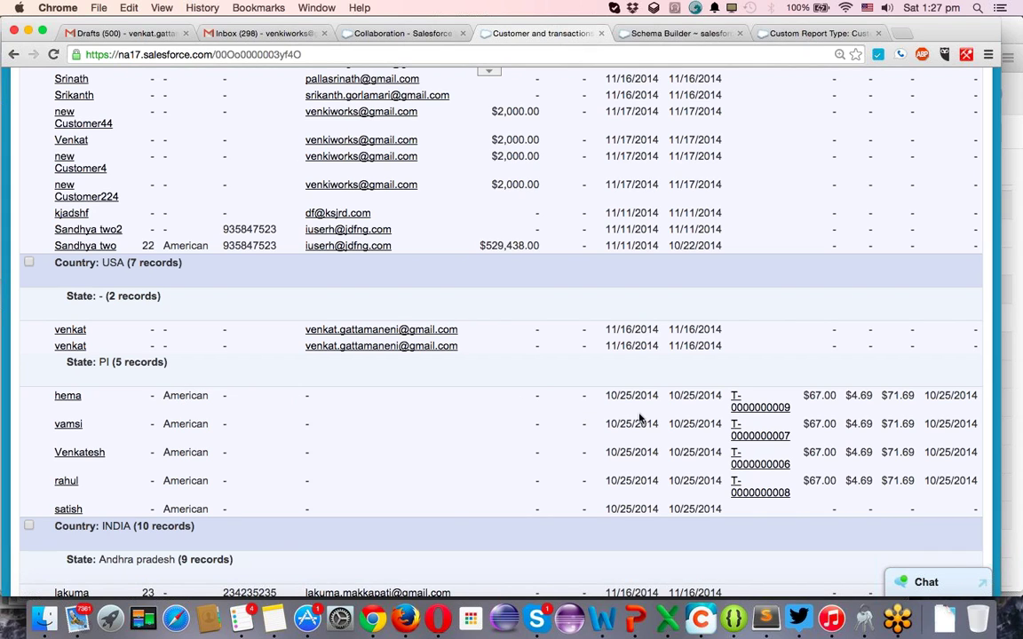
pyautogui.scroll(1, 620, 438)
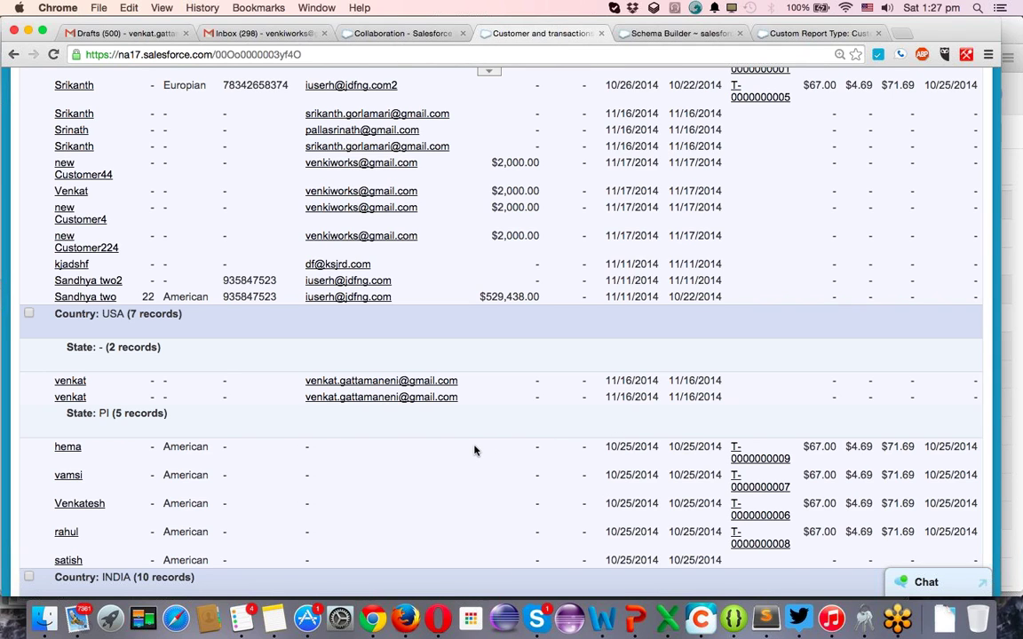
pyautogui.scroll(10, 474, 450)
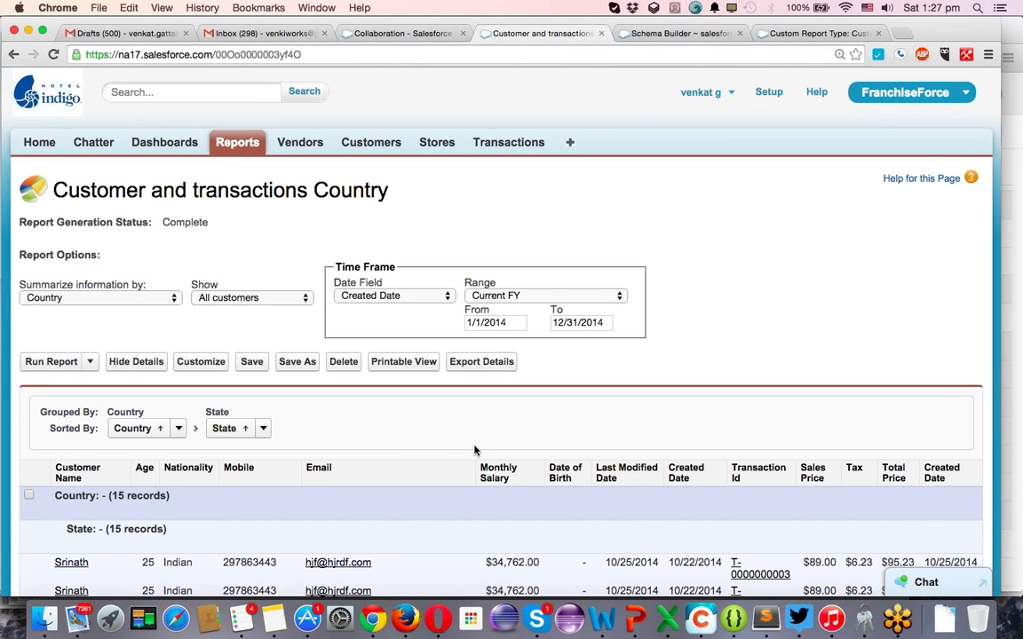
pyautogui.scroll(-2, 474, 450)
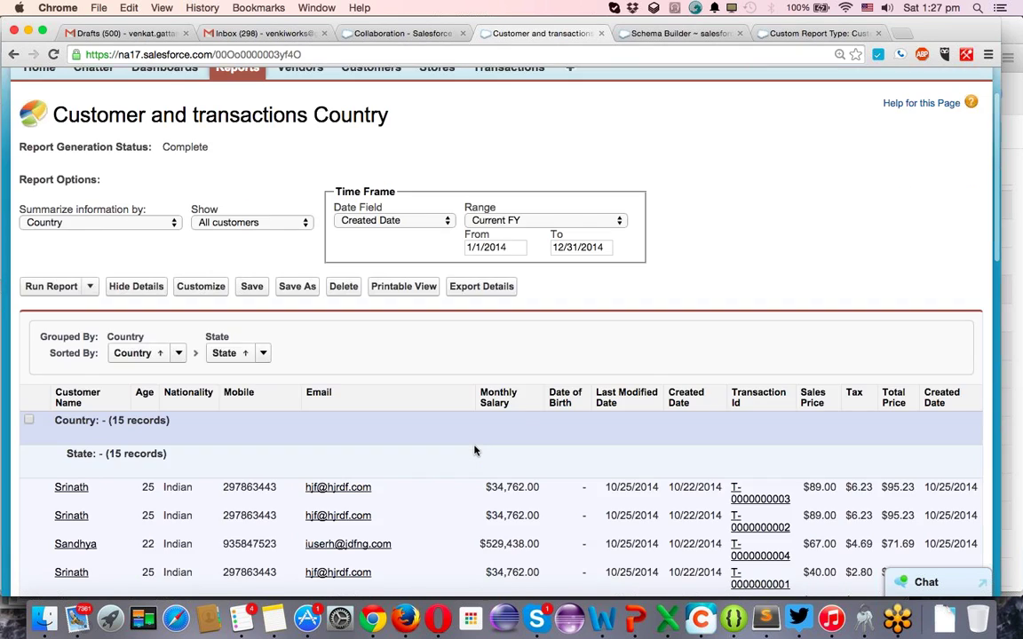
pyautogui.scroll(-10, 474, 450)
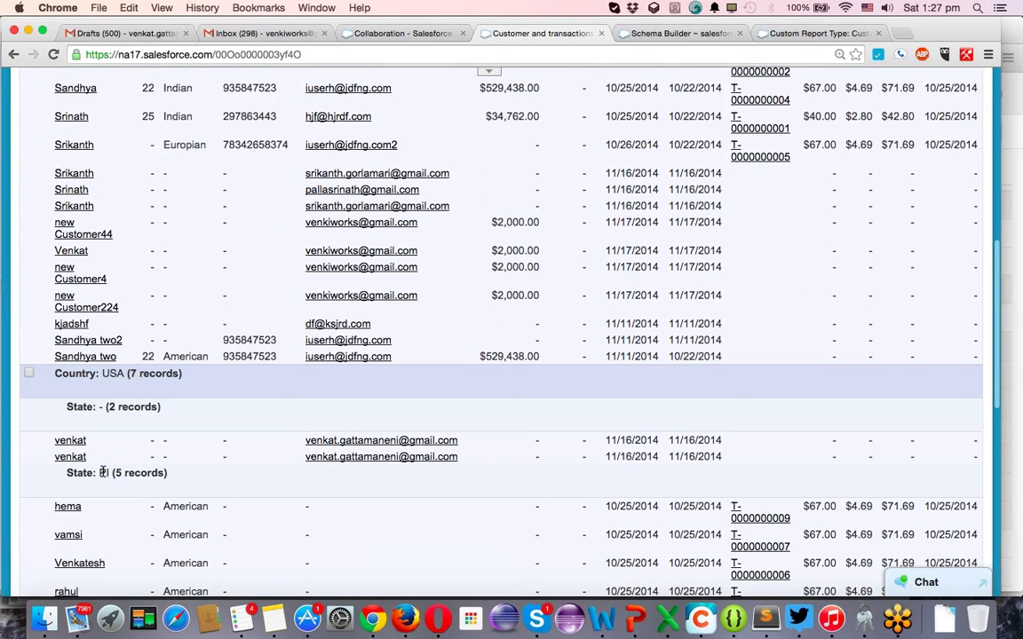
pyautogui.scroll(6, 103, 473)
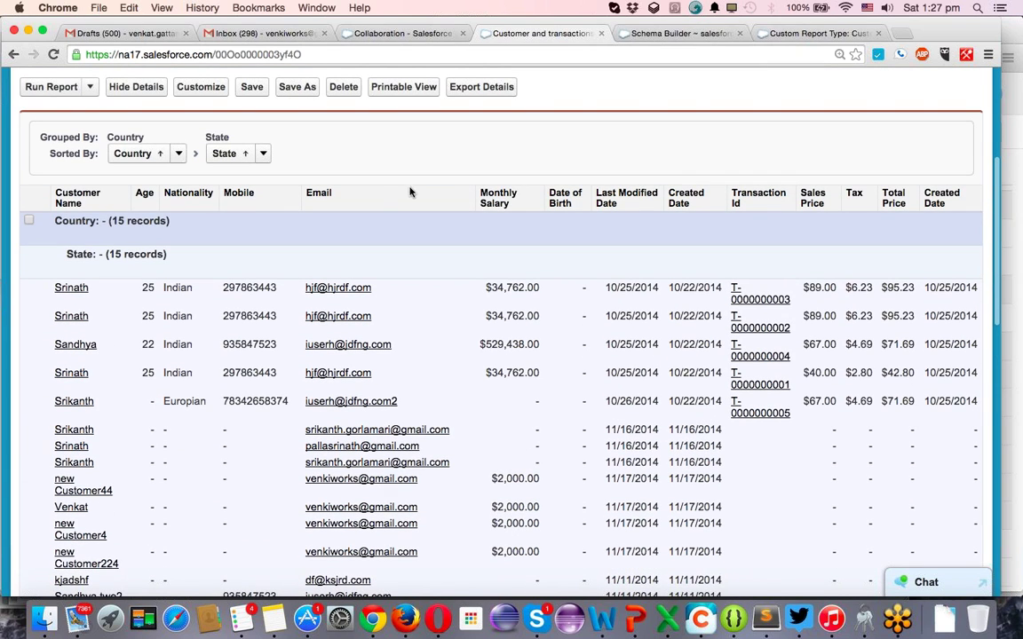
# Customize the report and move the Country and State groupings out of the summary into ordinary preview columns.
pyautogui.click(201, 88)
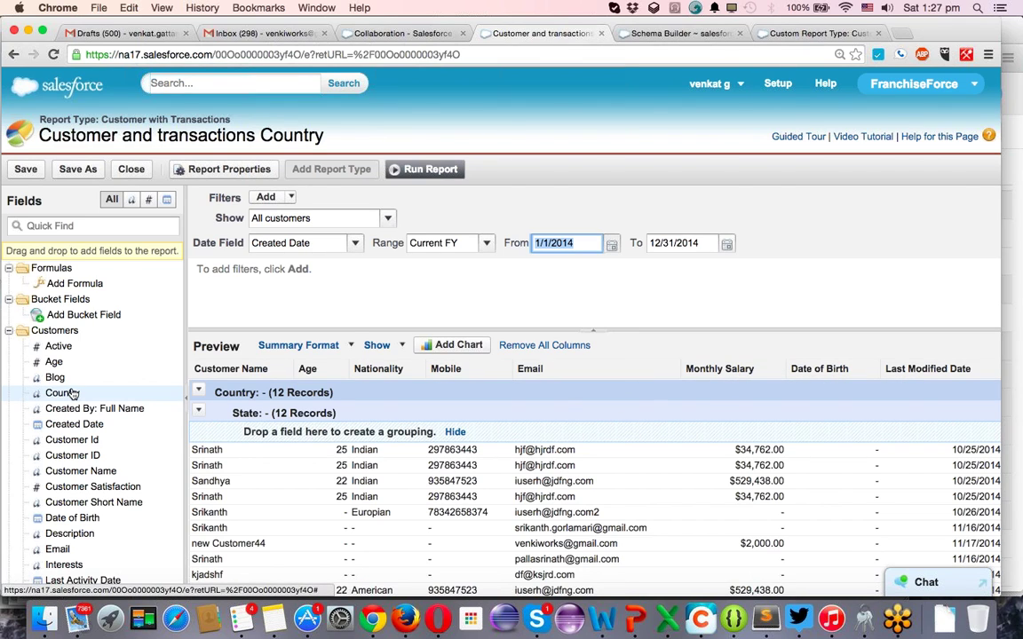
pyautogui.moveTo(72, 393); pyautogui.dragTo(341, 373)
pyautogui.moveTo(341, 374); pyautogui.dragTo(138, 394)
pyautogui.moveTo(229, 393); pyautogui.dragTo(336, 369)
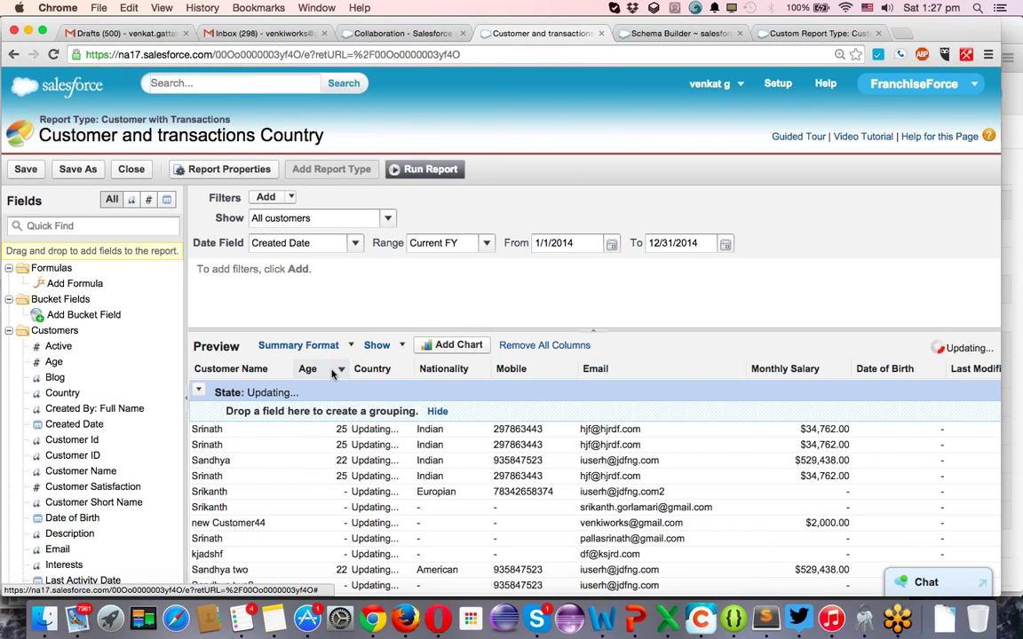
pyautogui.moveTo(103, 392); pyautogui.dragTo(53, 391)
pyautogui.moveTo(229, 393); pyautogui.dragTo(410, 371)
# Group the preview by Country with State as the second level beneath it, and run the report.
pyautogui.moveTo(86, 400); pyautogui.dragTo(298, 393)
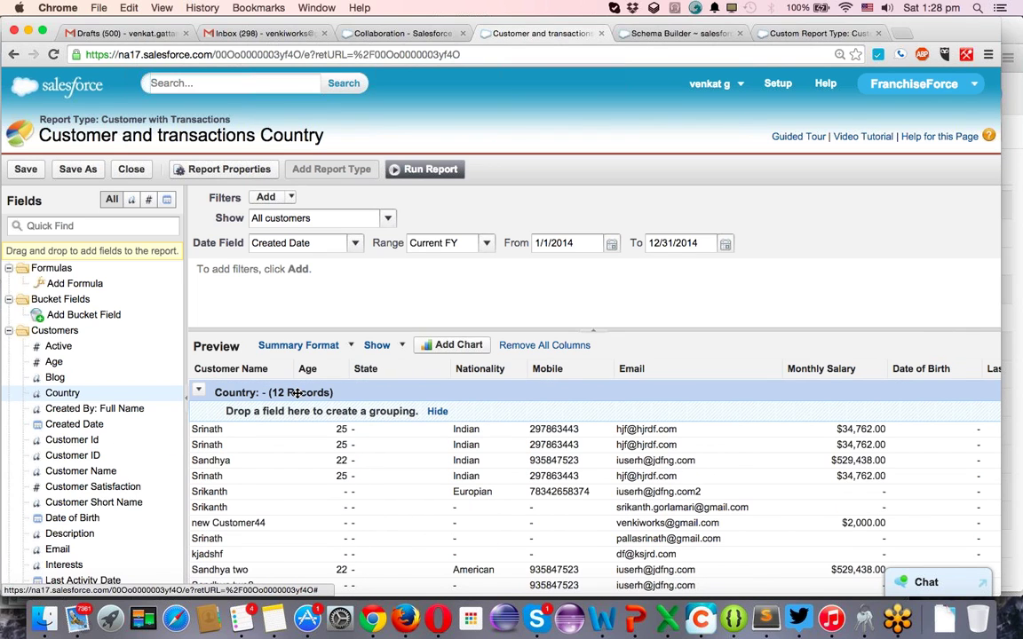
pyautogui.moveTo(393, 368); pyautogui.dragTo(357, 412)
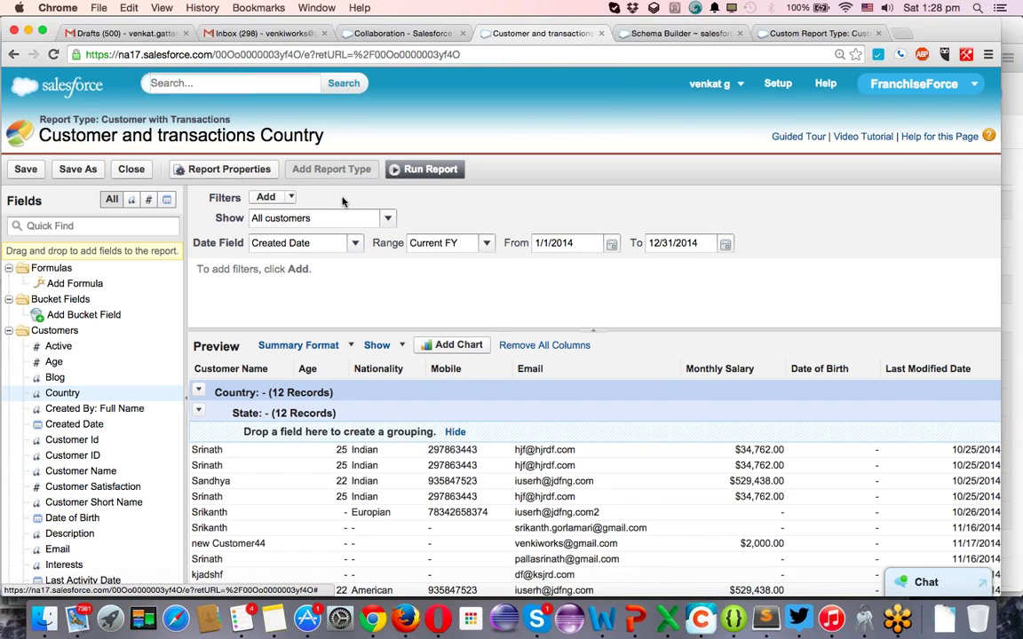
pyautogui.click(409, 170)
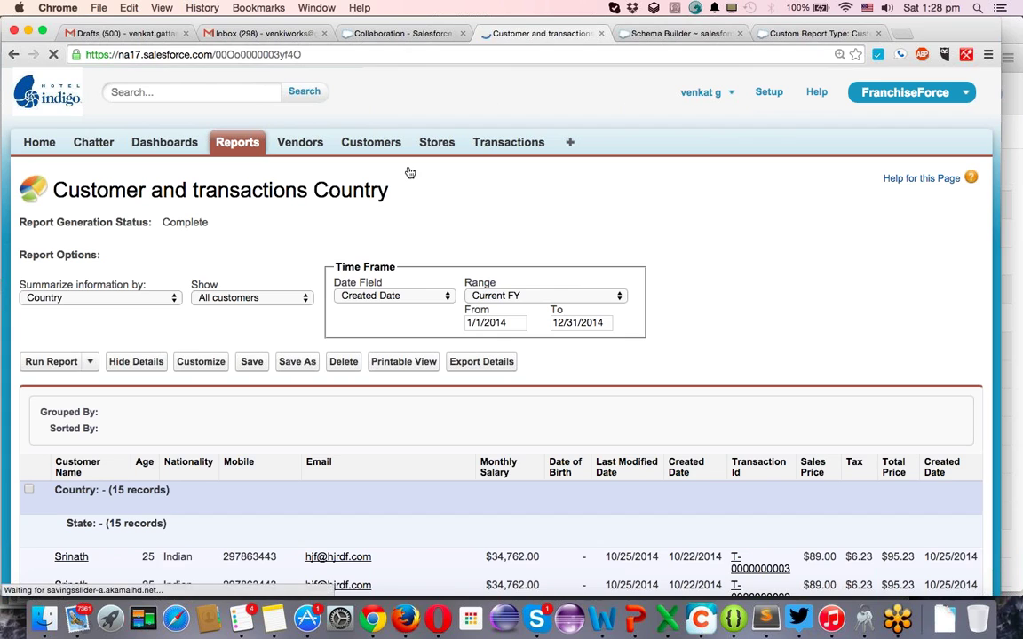
# Save the Customer and transactions Country report in the Franchise Reports folder and reopen it from the reports list.
pyautogui.click(257, 366)
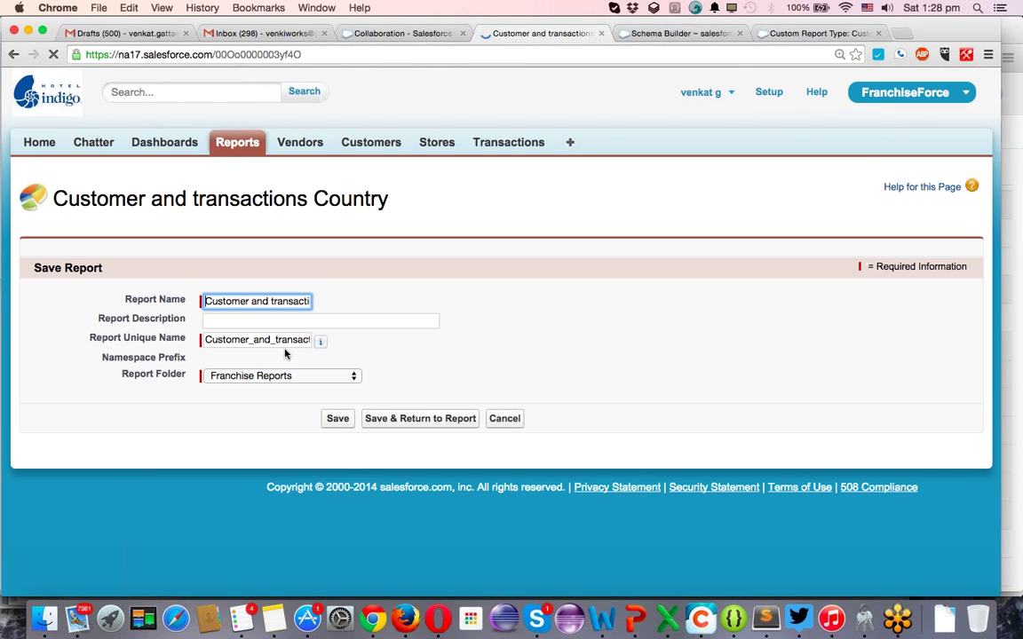
pyautogui.click(339, 421)
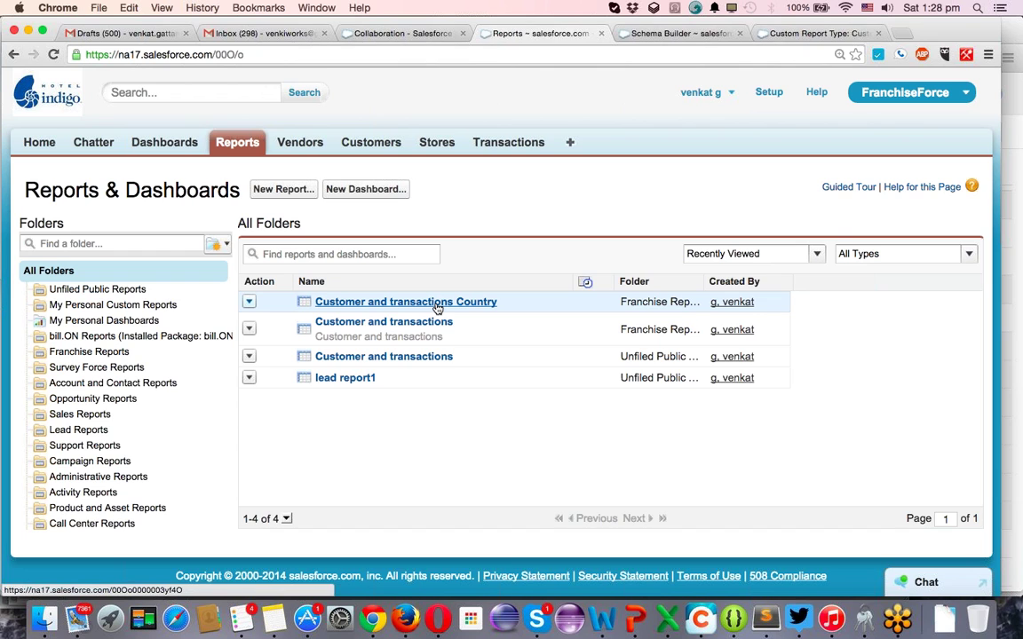
pyautogui.click(437, 304)
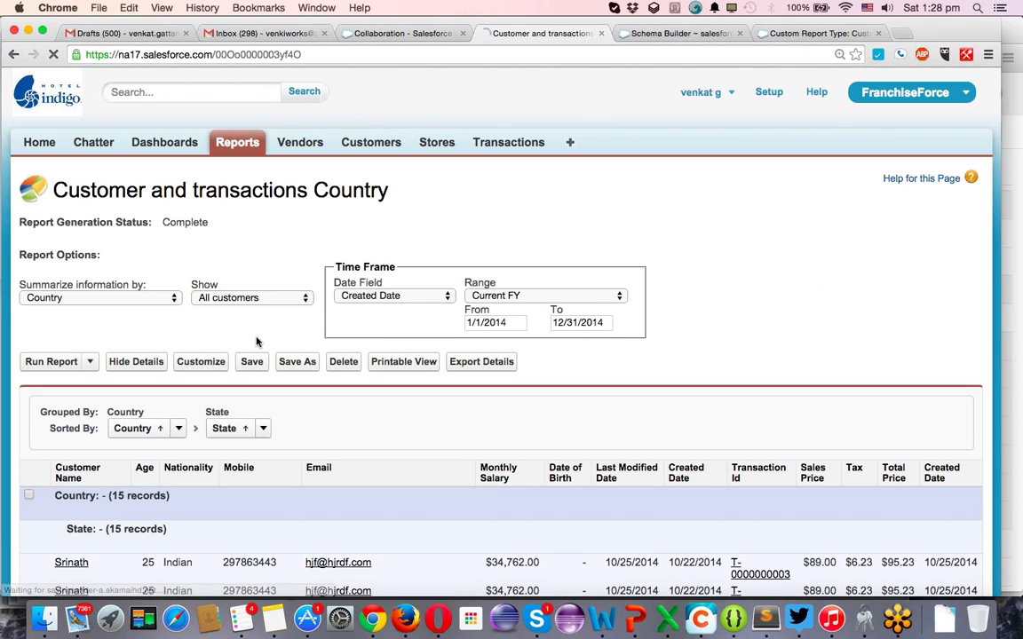
# Review the reopened report's country groups, their state subgroups and the grand totals.
pyautogui.scroll(-3, 256, 338)
pyautogui.scroll(-2, 257, 338)
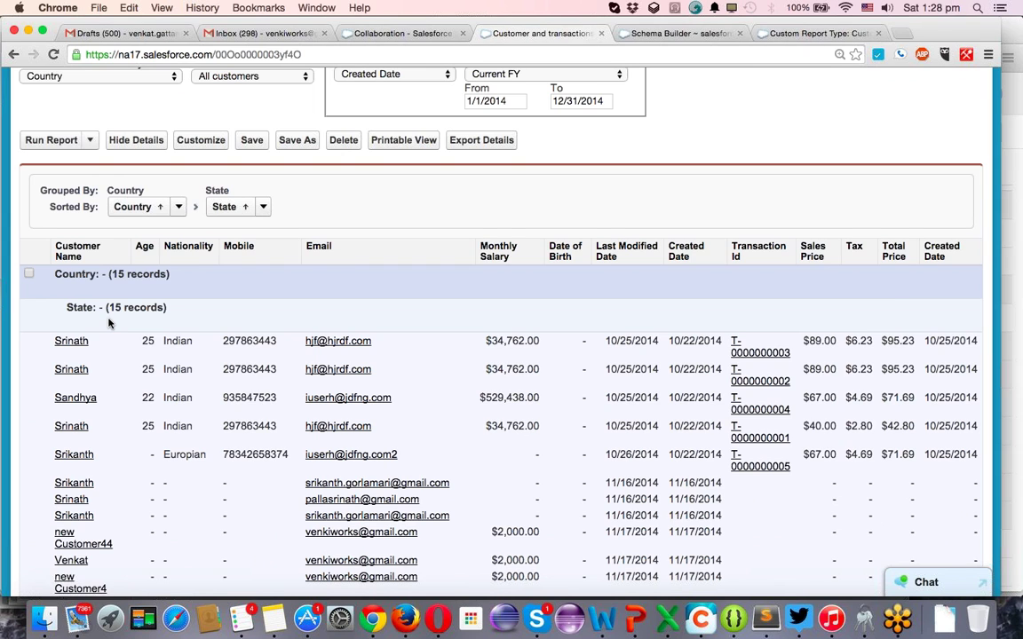
pyautogui.scroll(-3, 109, 323)
pyautogui.scroll(-4, 189, 430)
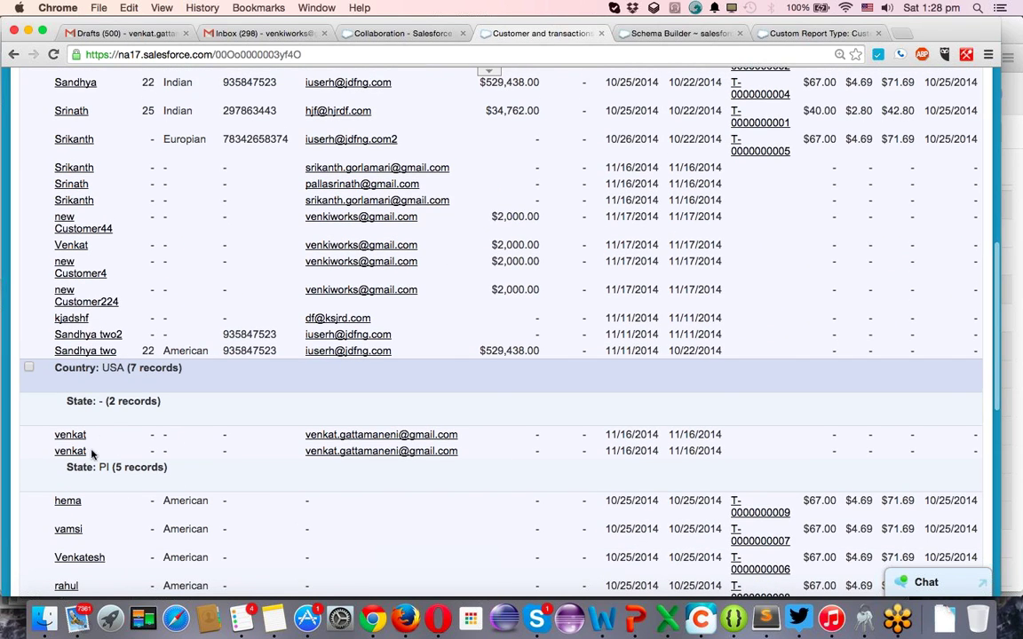
pyautogui.scroll(-1, 93, 440)
pyautogui.scroll(-1, 93, 440)
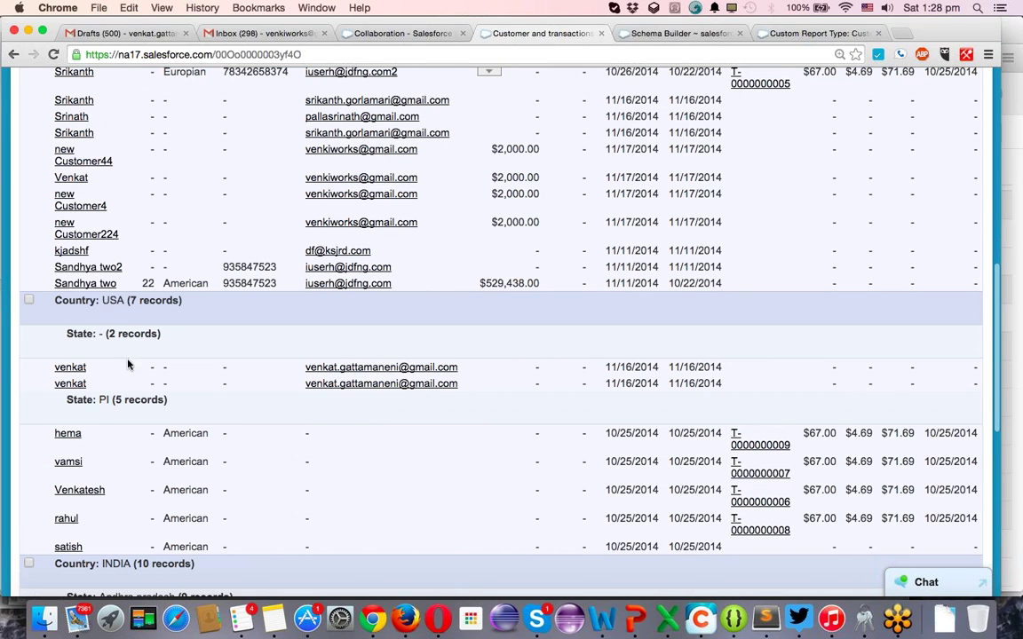
pyautogui.scroll(-4, 139, 318)
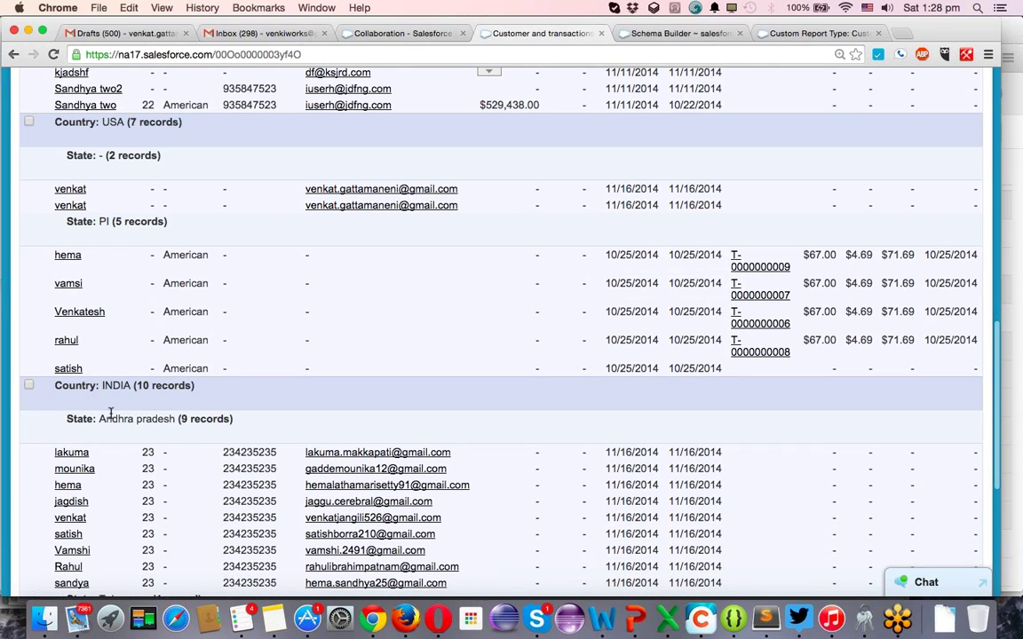
pyautogui.scroll(-2, 146, 401)
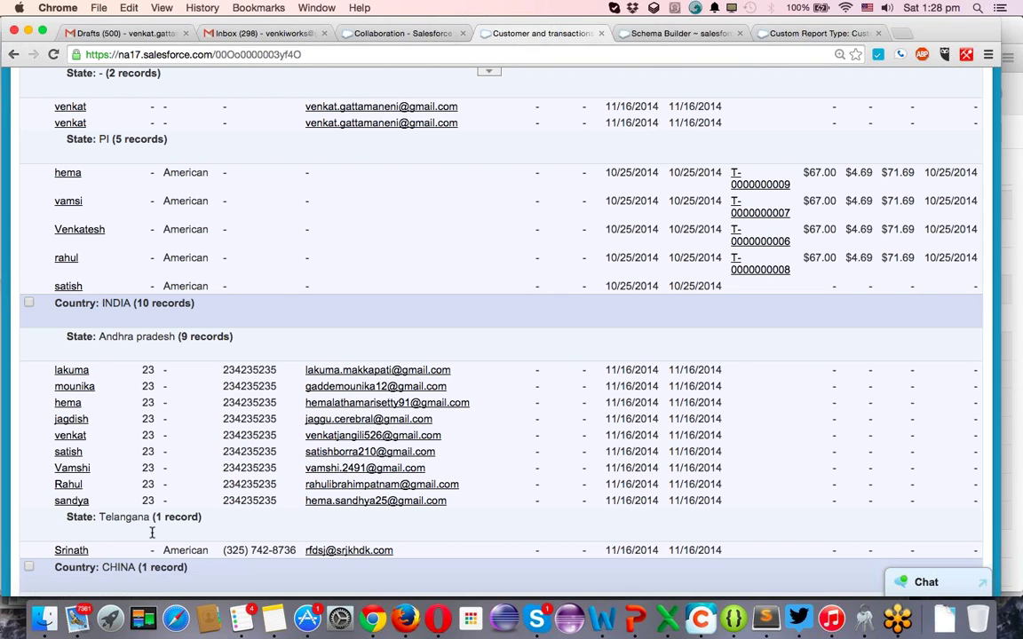
pyautogui.scroll(-2, 152, 532)
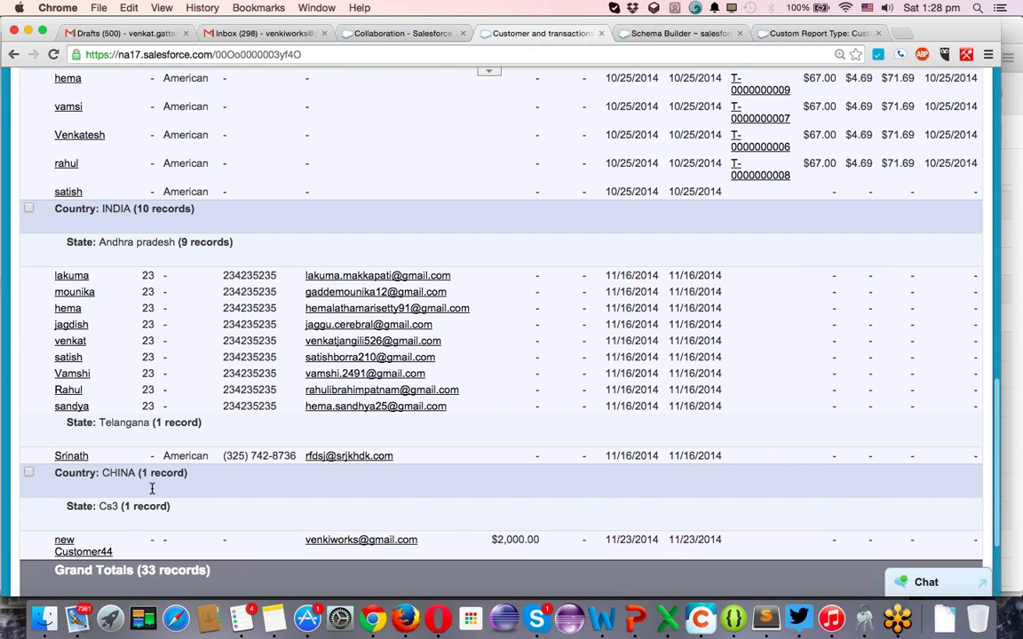
pyautogui.scroll(-2, 152, 488)
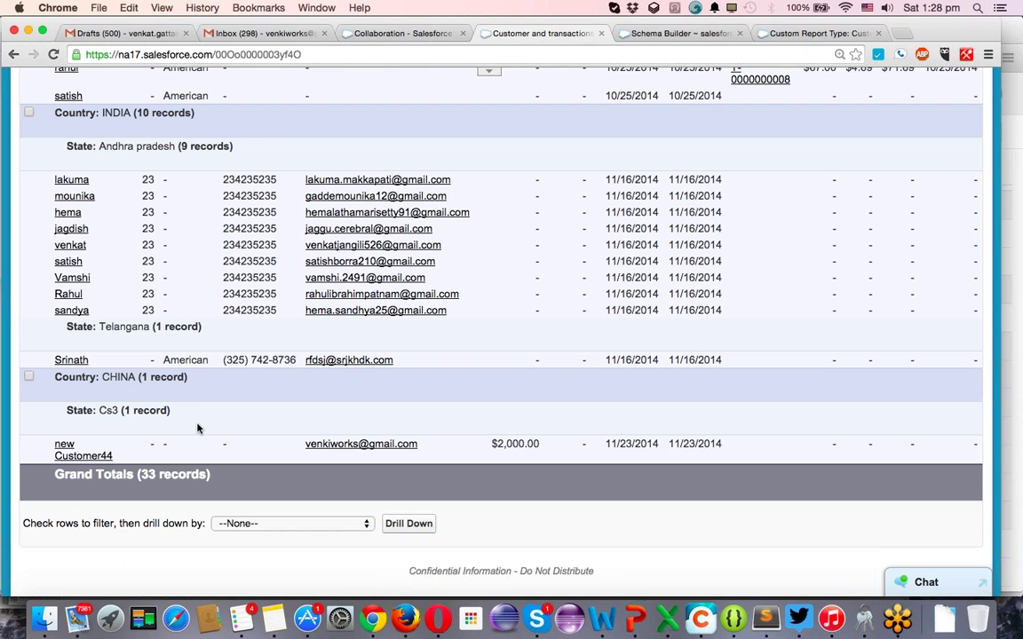
pyautogui.scroll(10, 196, 253)
pyautogui.scroll(-10, 196, 253)
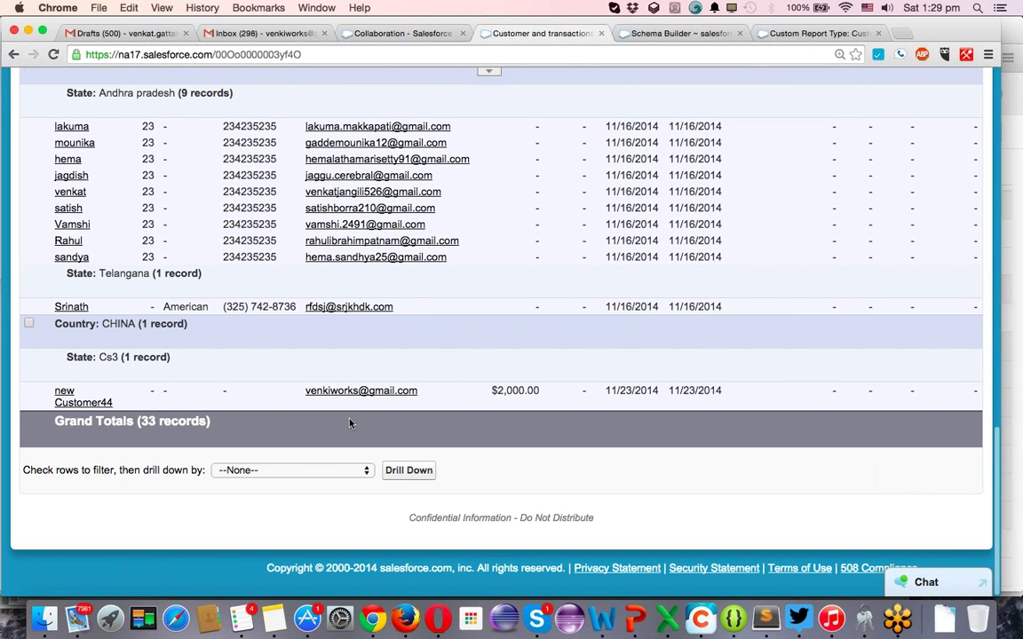
pyautogui.scroll(5, 158, 349)
pyautogui.scroll(5, 158, 349)
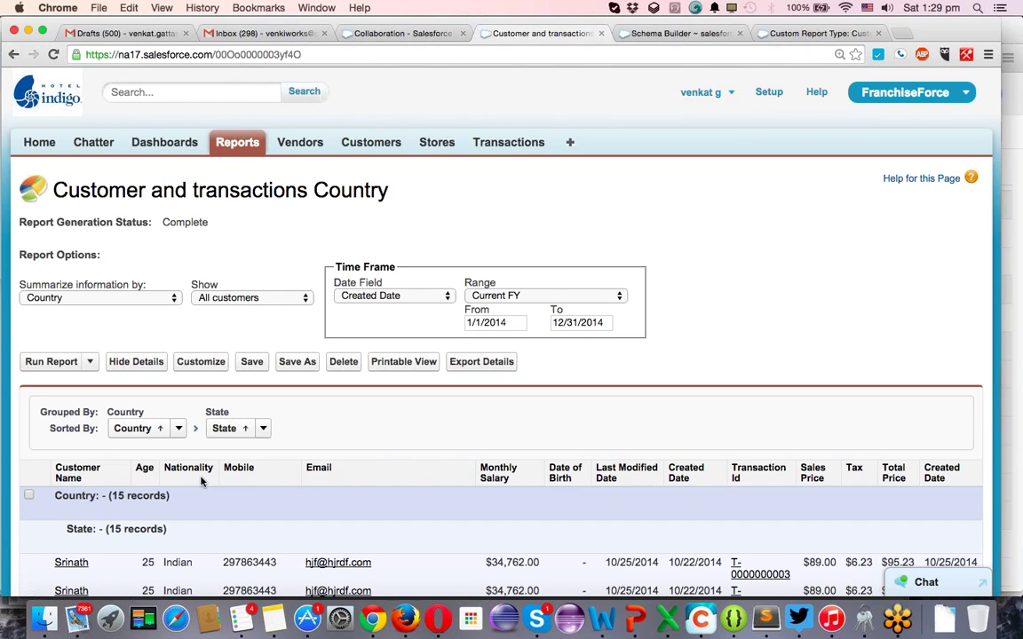
# Hide the report's record details and review the record counts per country and state.
pyautogui.click(148, 352)
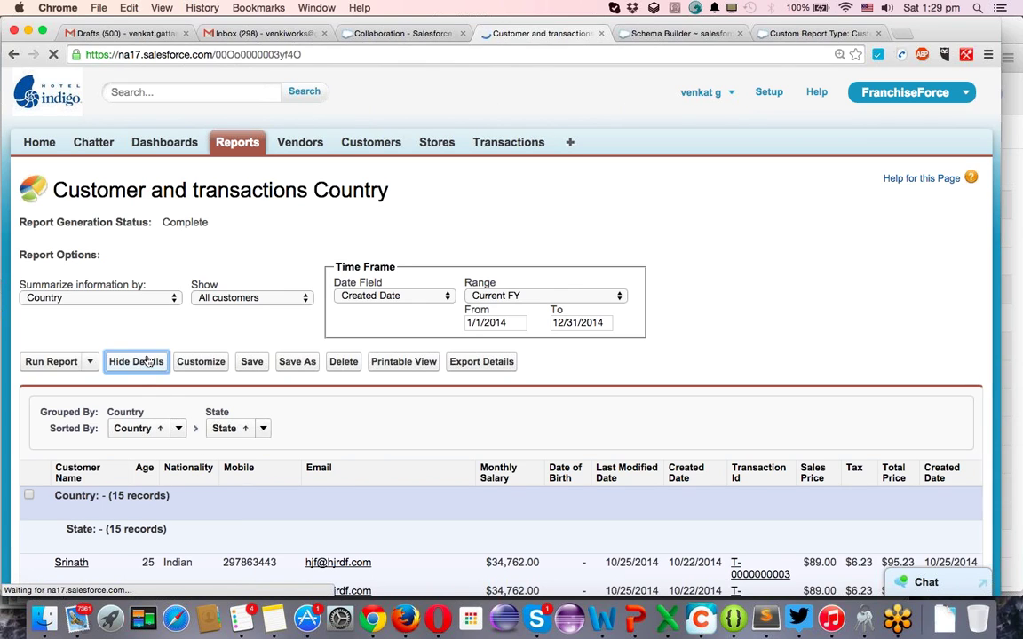
pyautogui.scroll(-5, 336, 559)
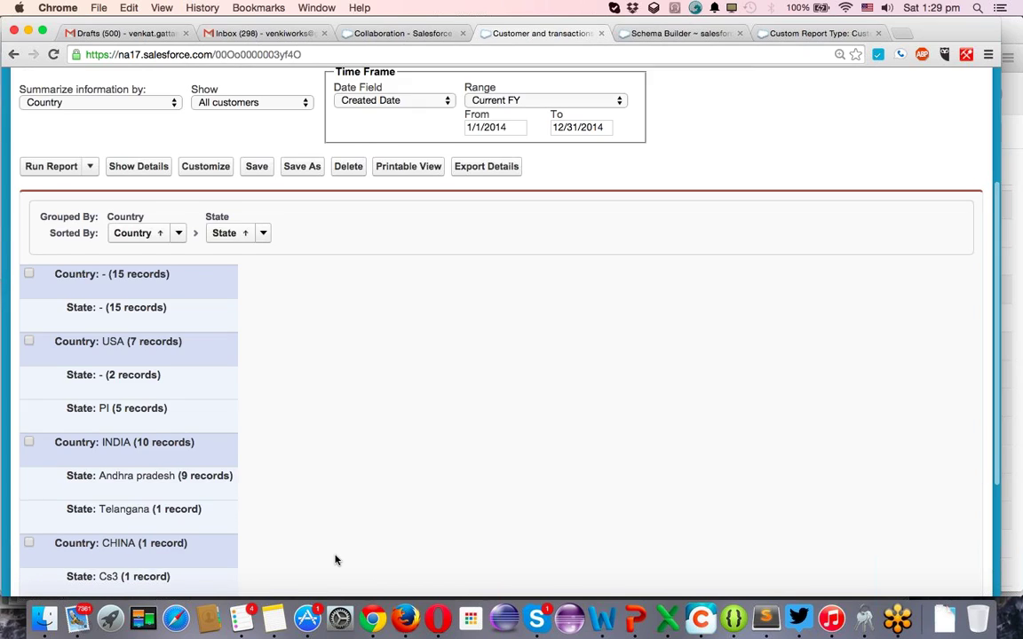
pyautogui.hscroll(-3, 330, 400)
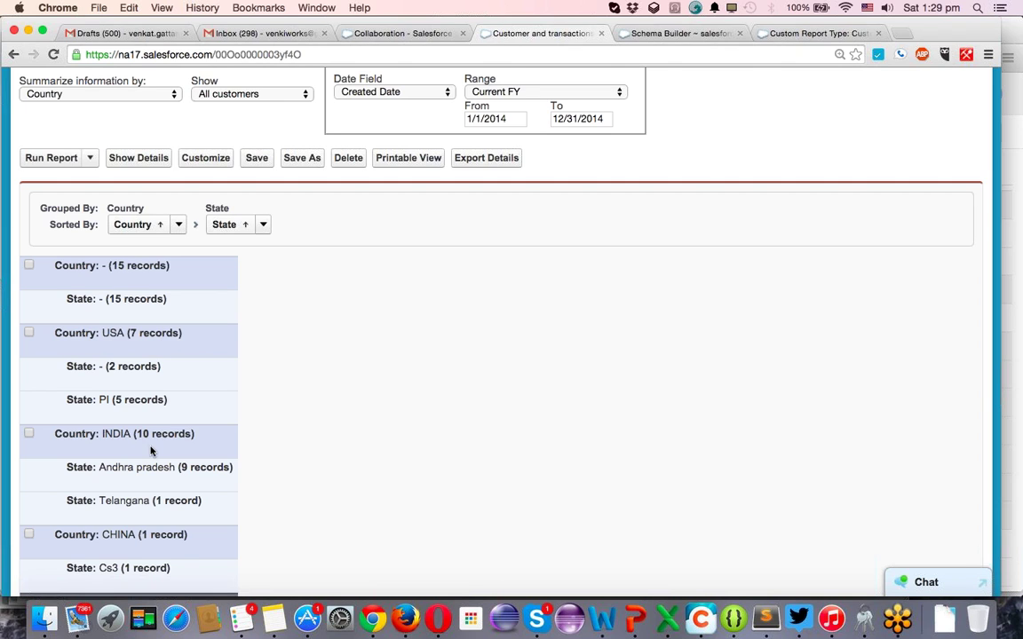
pyautogui.scroll(-3, 150, 437)
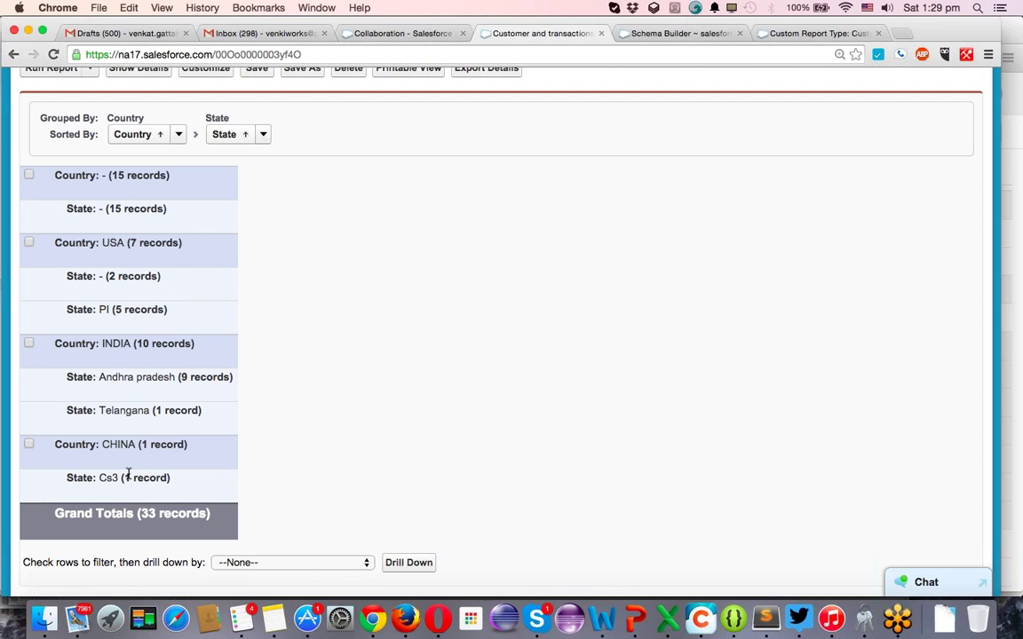
pyautogui.scroll(5, 302, 404)
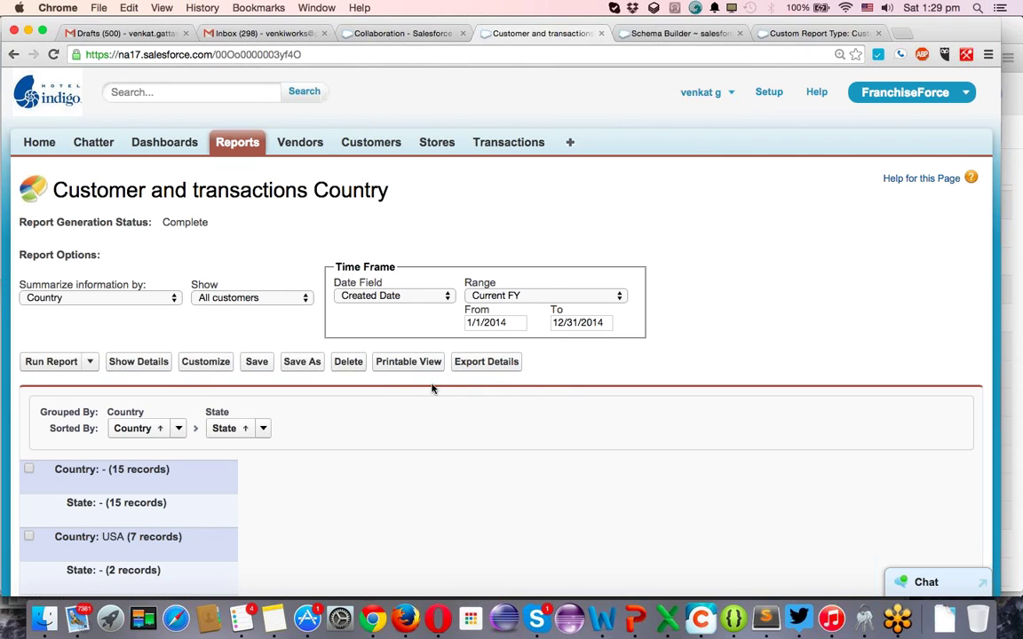
# Open the report's export settings, check the available export file formats, and return to the report.
pyautogui.click(487, 362)
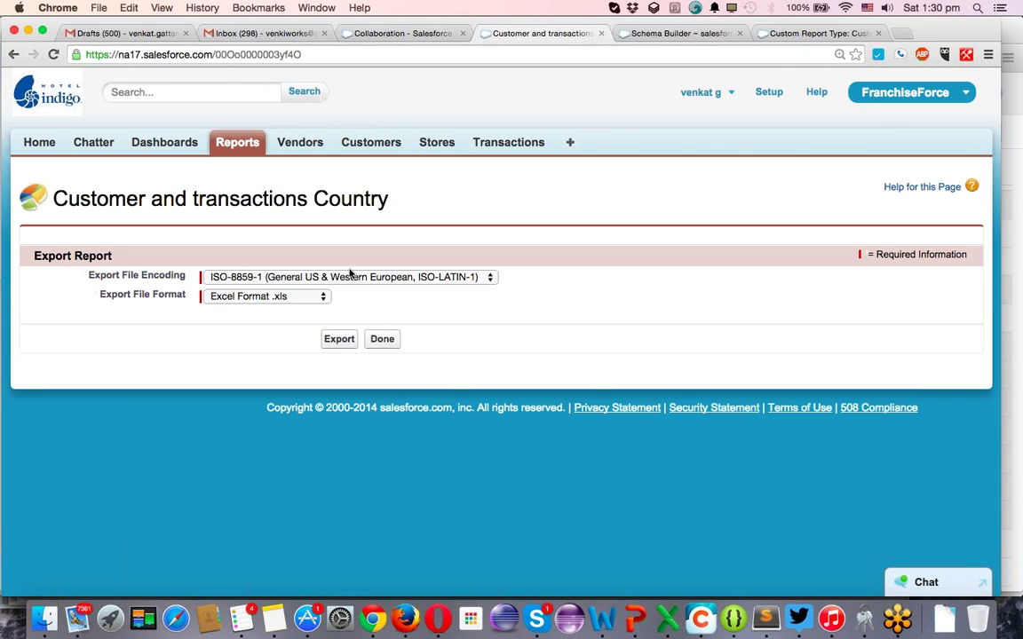
pyautogui.click(292, 295)
pyautogui.click(347, 268)
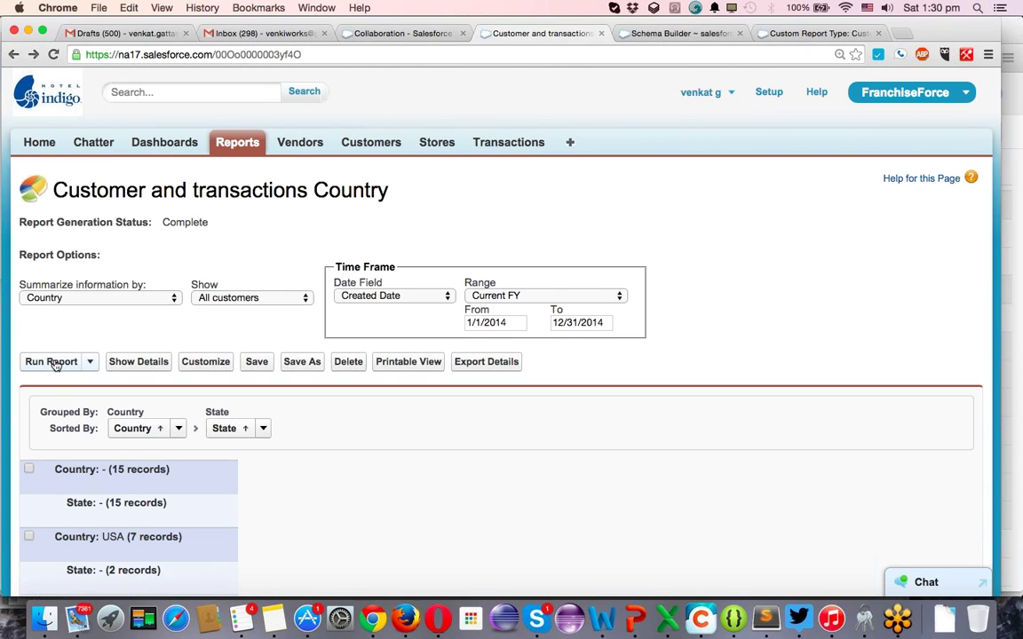
# Open the scheduling settings for future runs of the Customer and transactions Country report and set the end date to 12/24/2019.
pyautogui.click(91, 364)
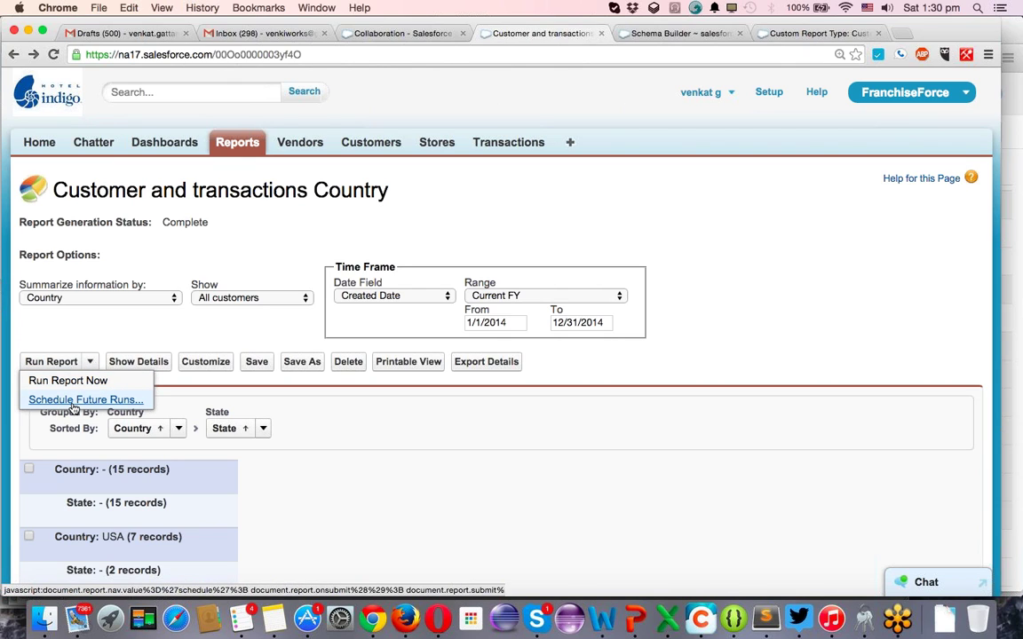
pyautogui.click(73, 400)
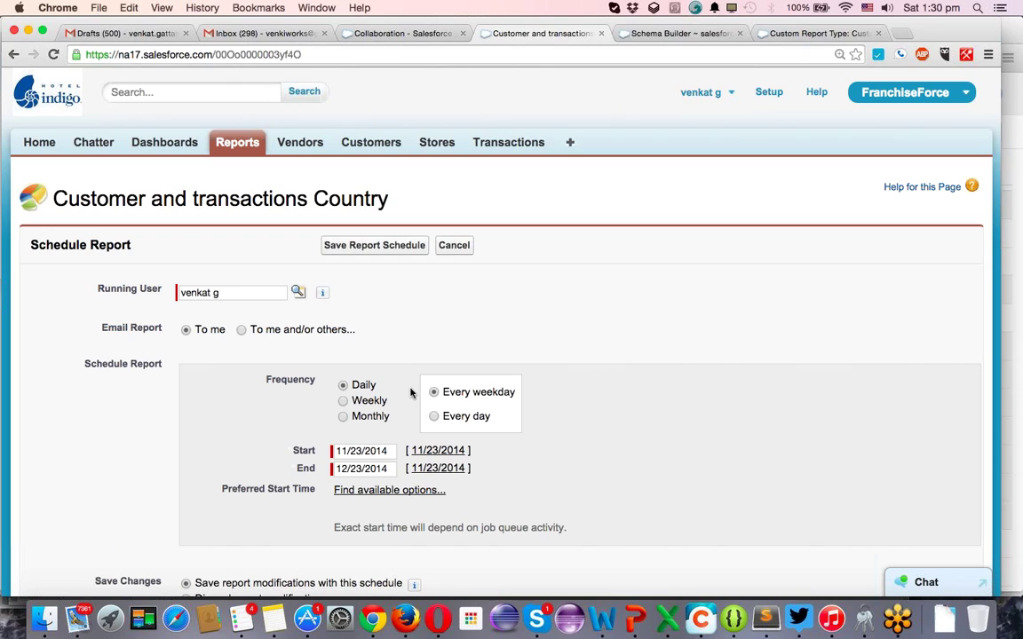
pyautogui.click(361, 468)
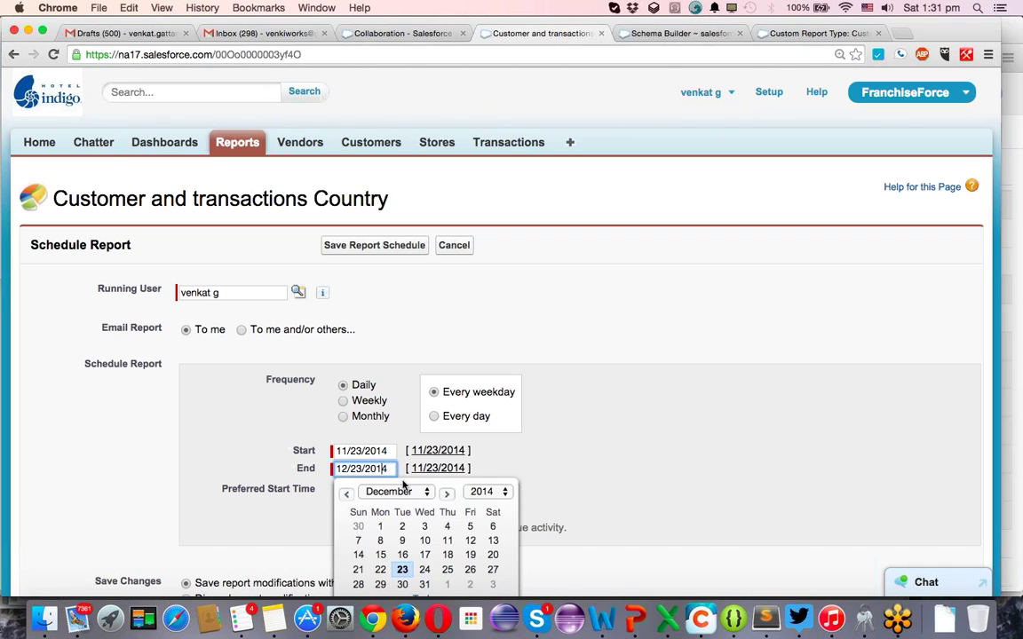
pyautogui.click(486, 492)
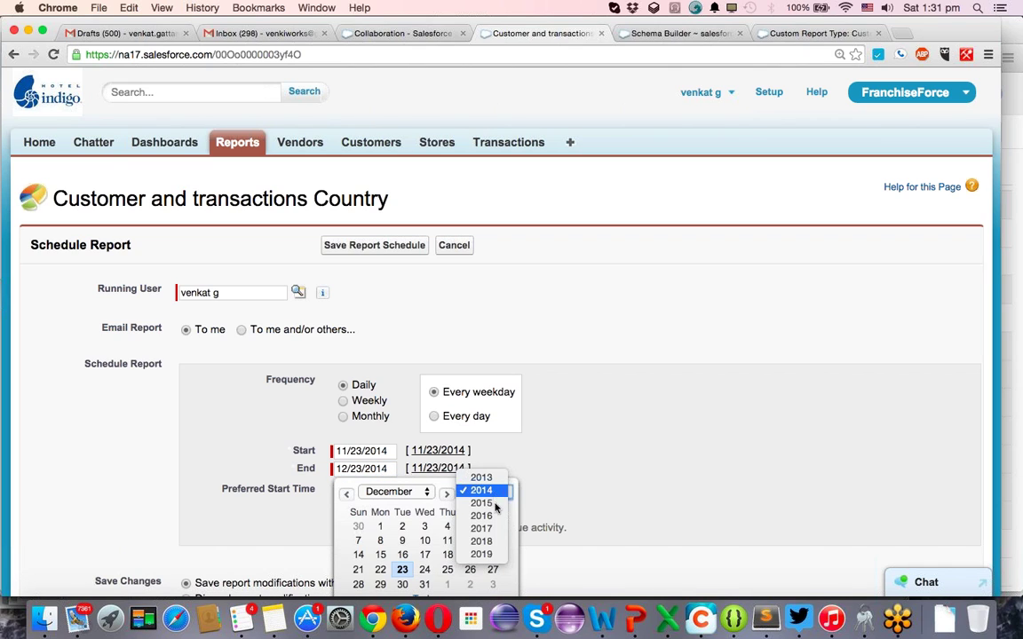
pyautogui.click(481, 554)
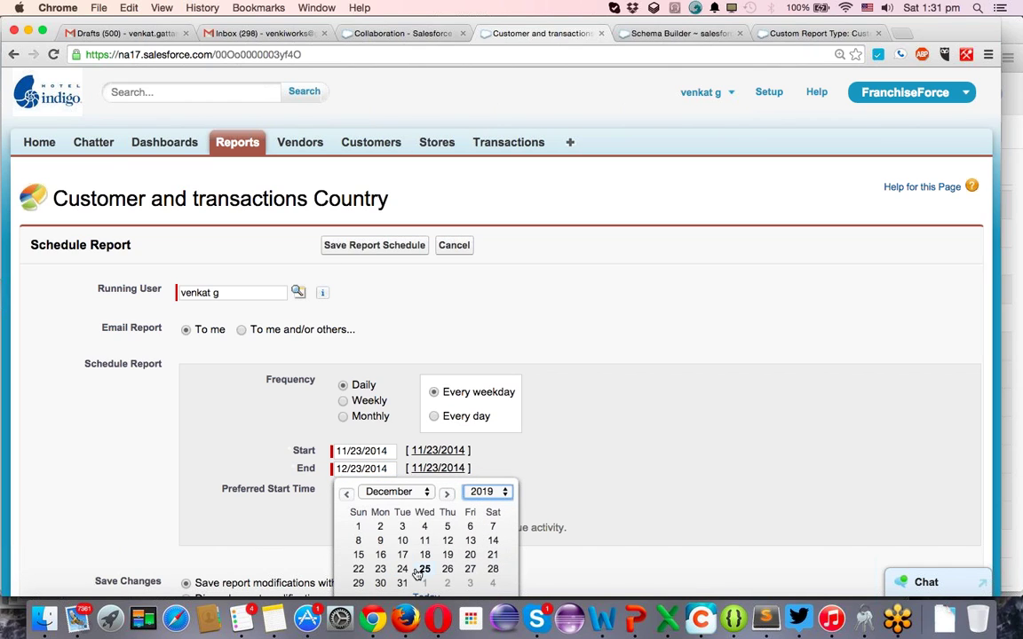
pyautogui.click(404, 568)
# Look up the available start times for the daily schedule and choose 2:00 PM as the preferred start time.
pyautogui.scroll(-4, 404, 568)
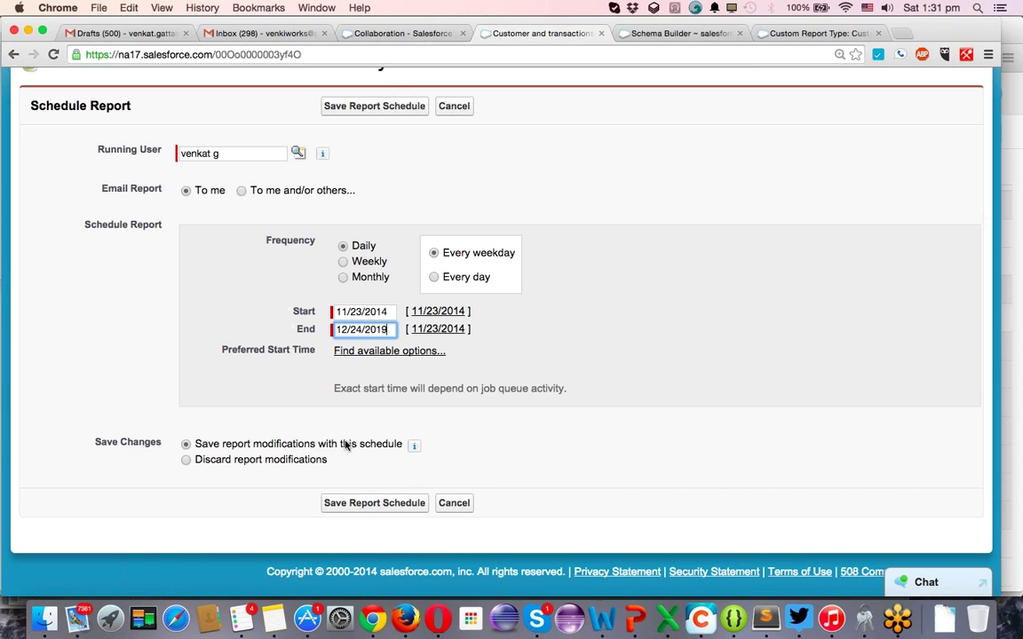
pyautogui.click(392, 354)
pyautogui.click(391, 354)
pyautogui.click(381, 364)
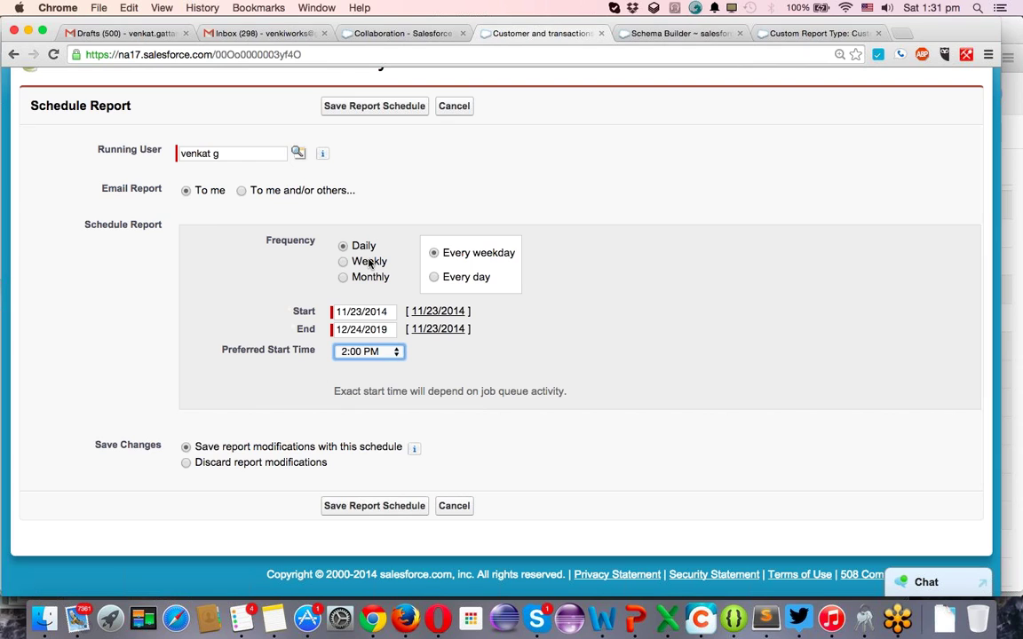
# Change the schedule frequency to monthly on day 1 of every month and try to save the report schedule.
pyautogui.click(343, 278)
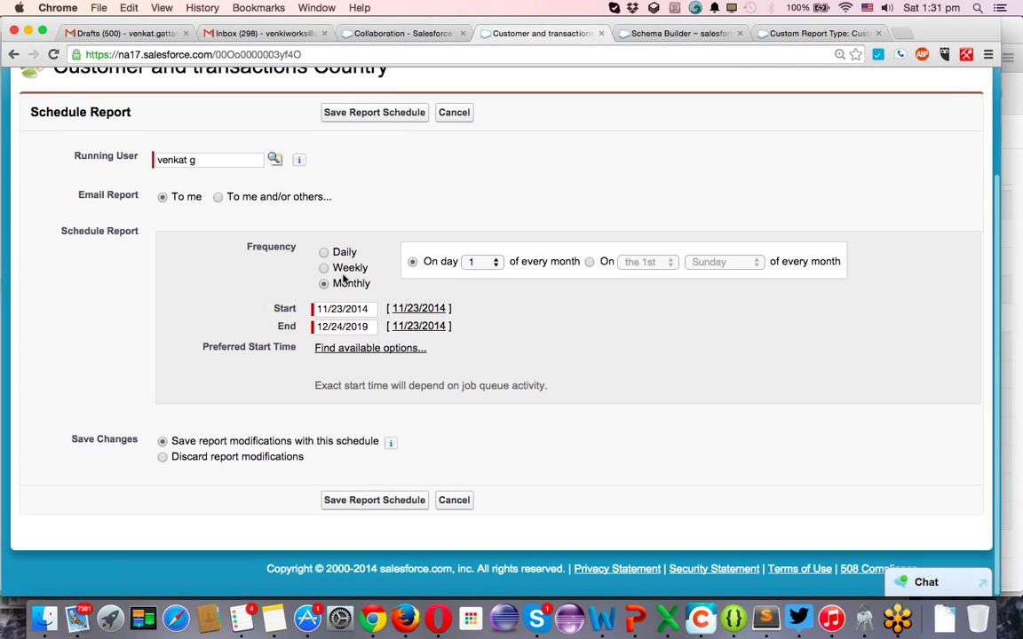
pyautogui.click(464, 263)
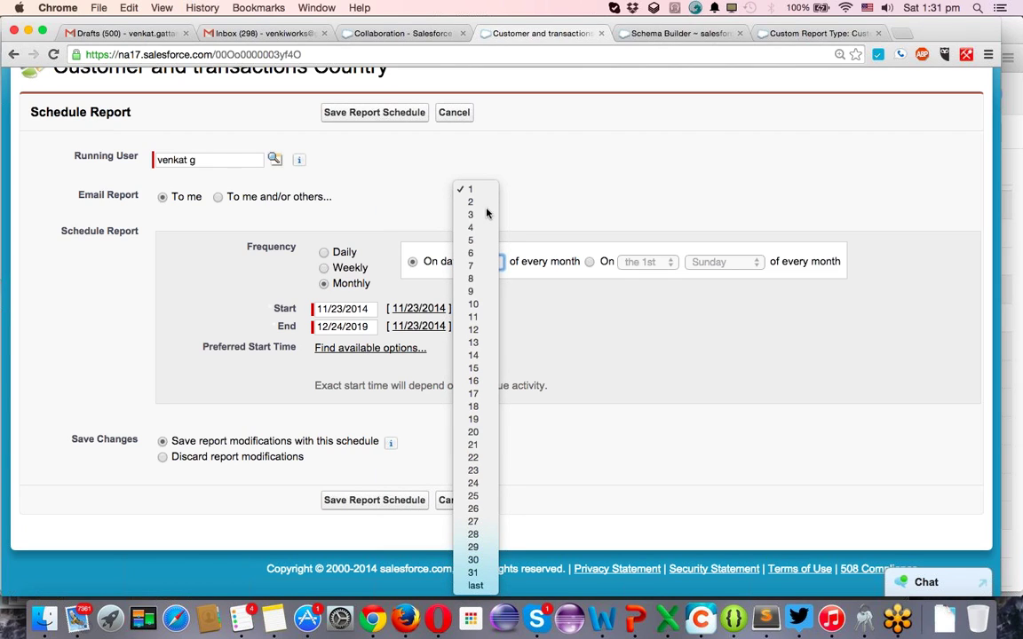
pyautogui.click(486, 193)
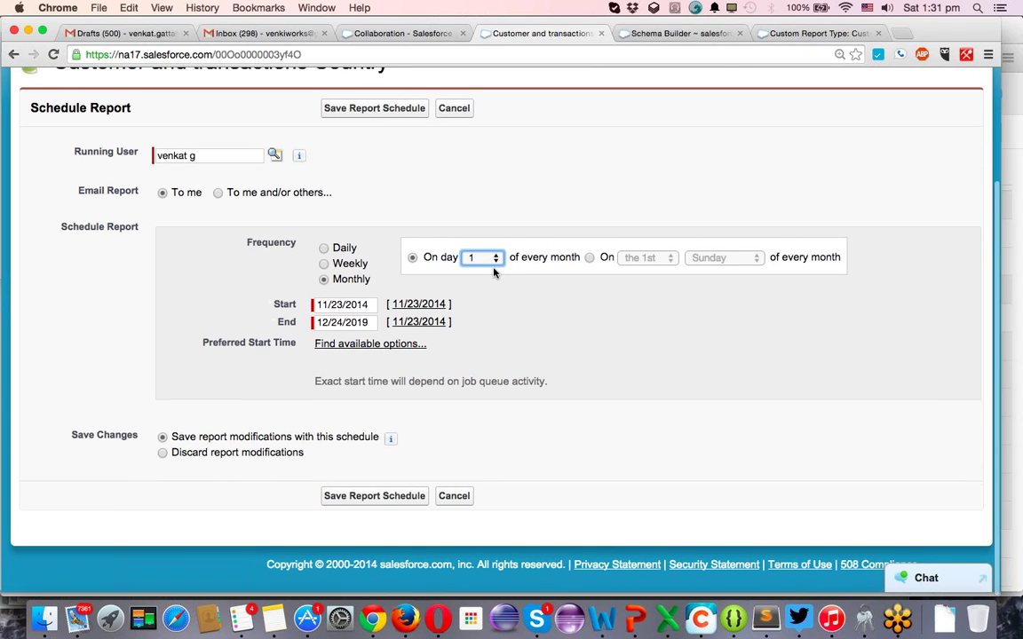
pyautogui.click(356, 499)
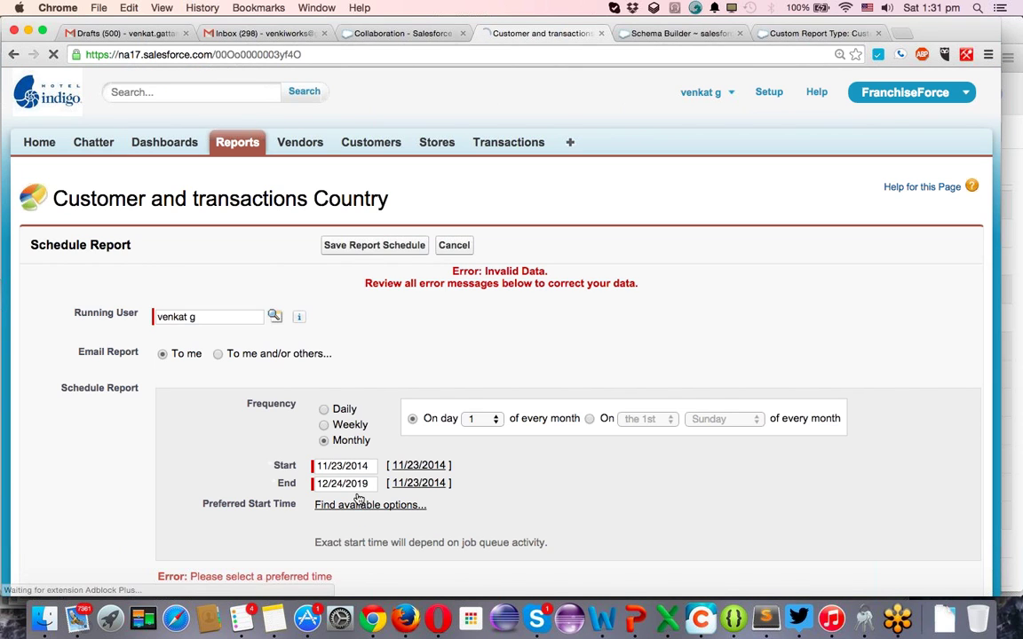
# Switch the monthly recurrence to the 1st Sunday of every month.
pyautogui.scroll(-2, 533, 393)
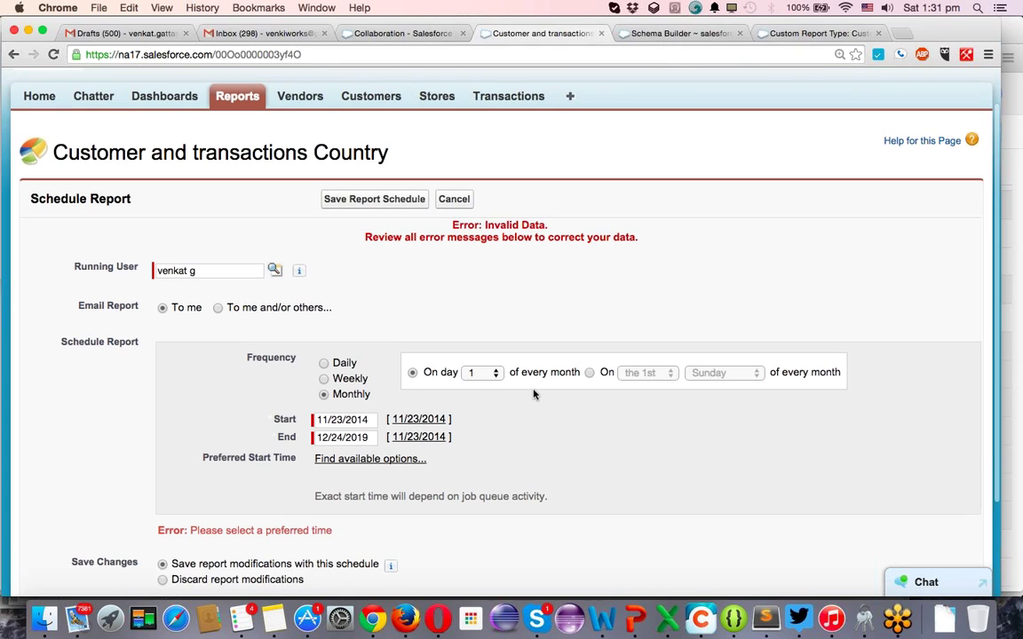
pyautogui.scroll(-1, 534, 384)
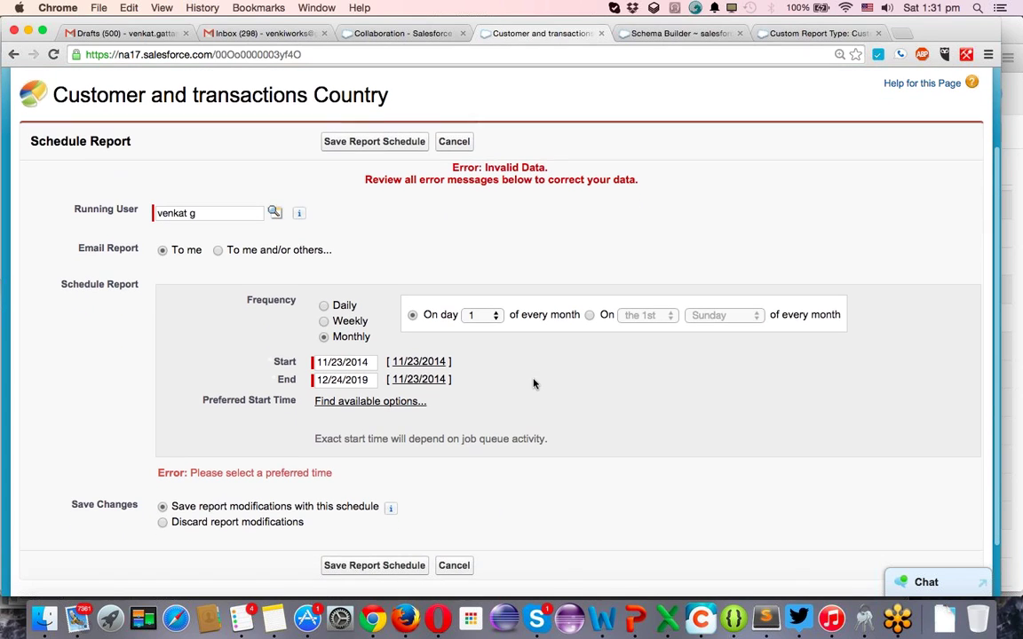
pyautogui.click(590, 315)
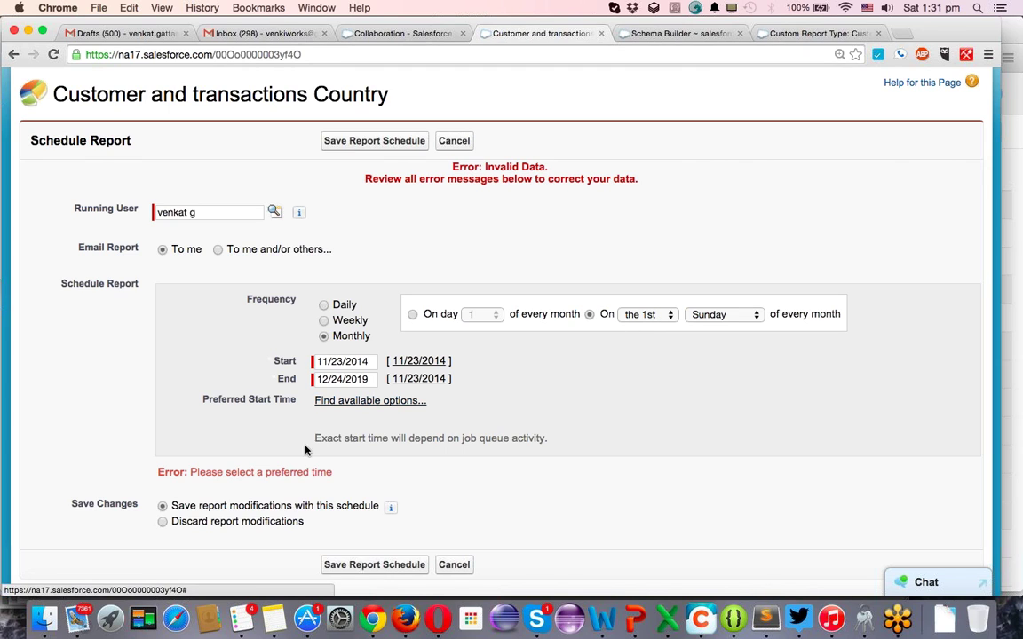
# Set the monthly report schedule's preferred start time to 2:00 PM and save the schedule.
pyautogui.click(349, 403)
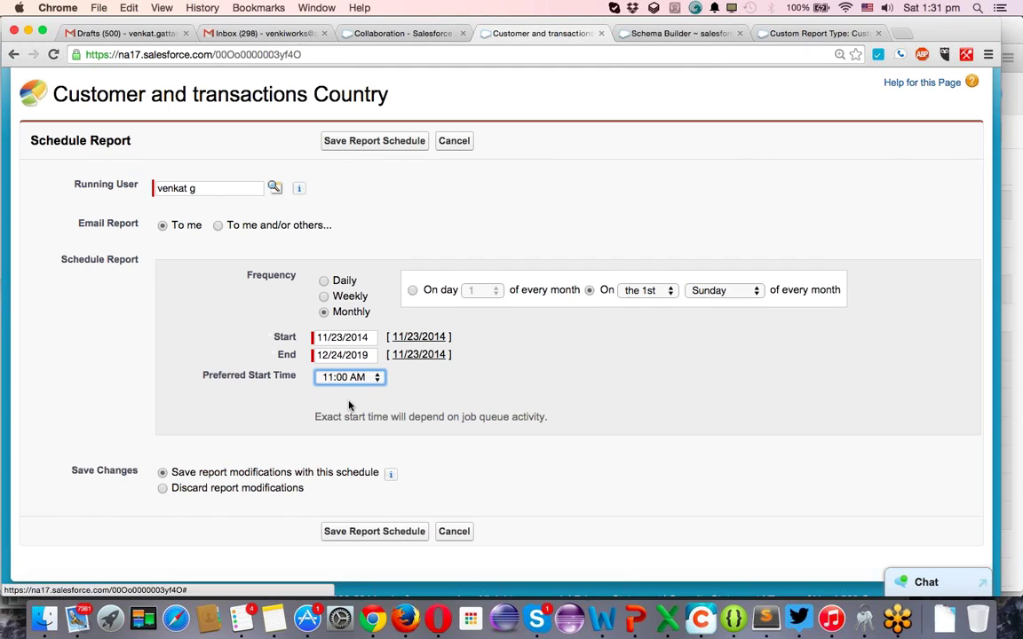
pyautogui.click(342, 380)
pyautogui.click(340, 389)
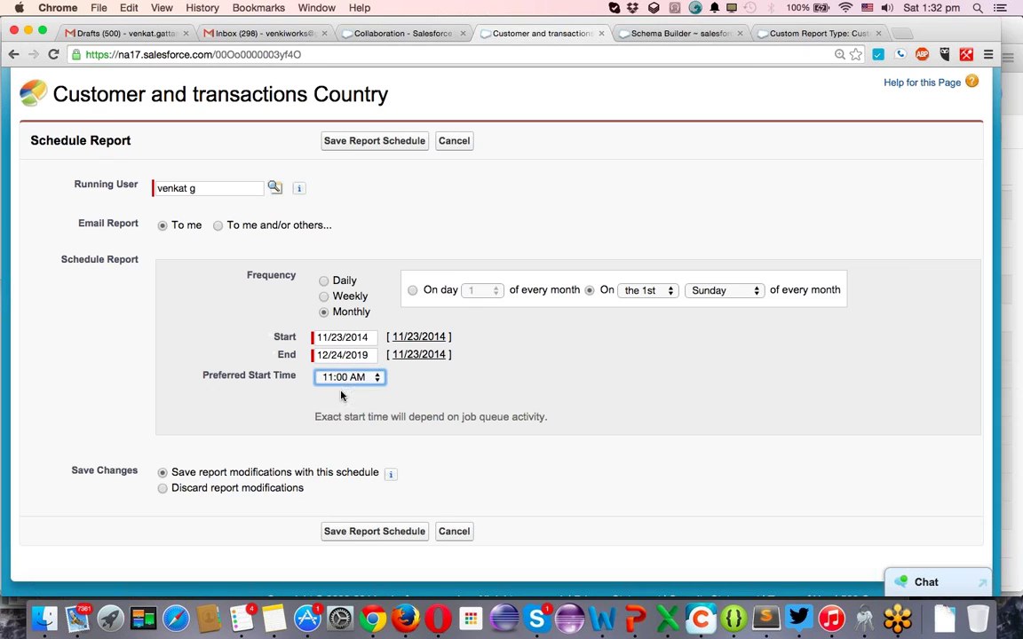
pyautogui.click(353, 532)
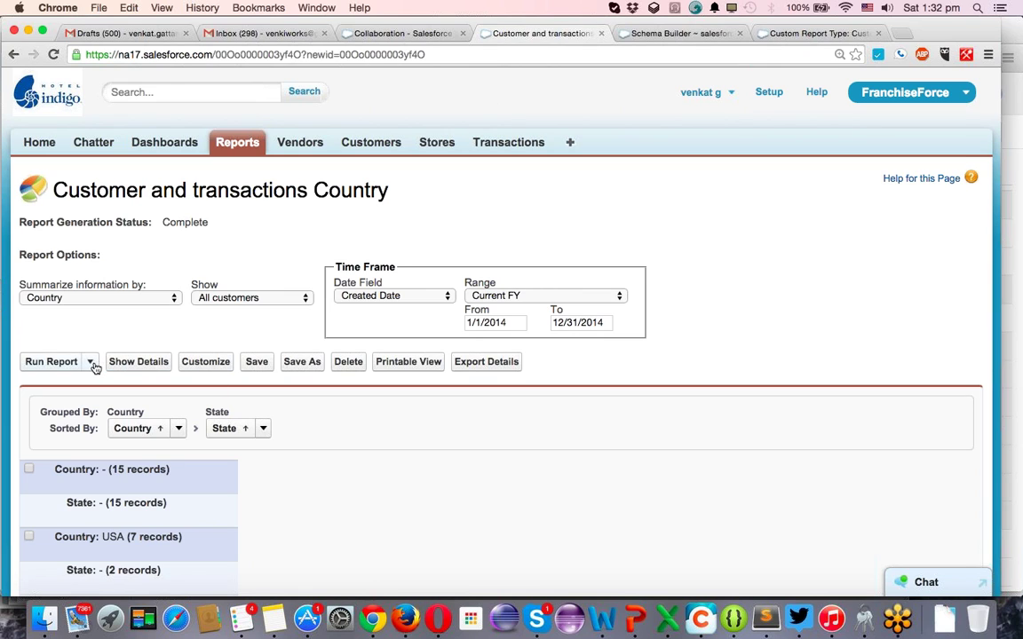
# Reopen the report's schedule and set its email recipients to "To me and/or others", leaving the page without saving.
pyautogui.click(63, 363)
pyautogui.click(66, 400)
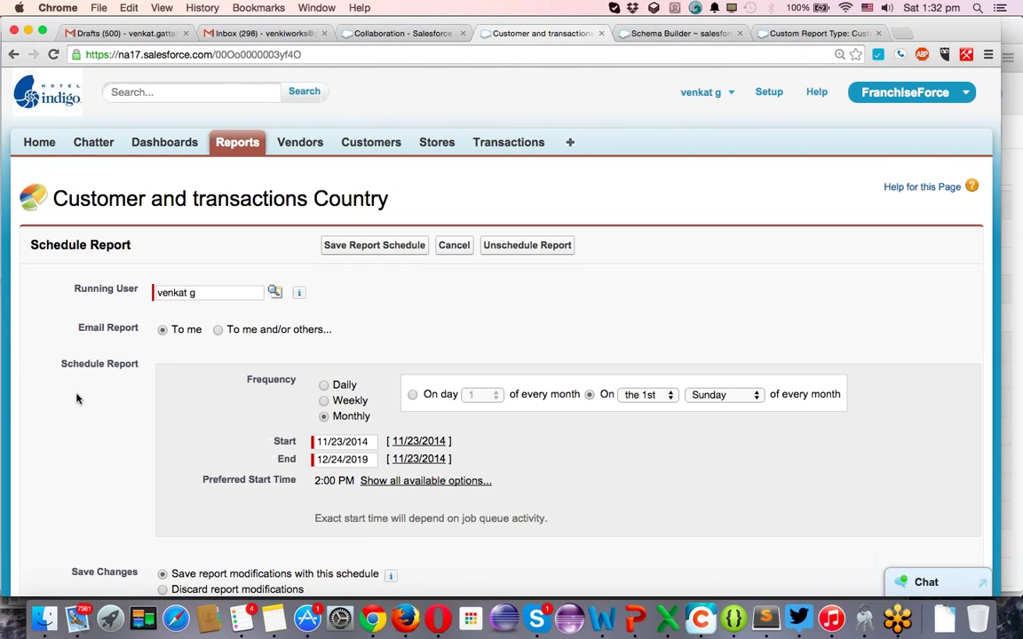
pyautogui.click(218, 330)
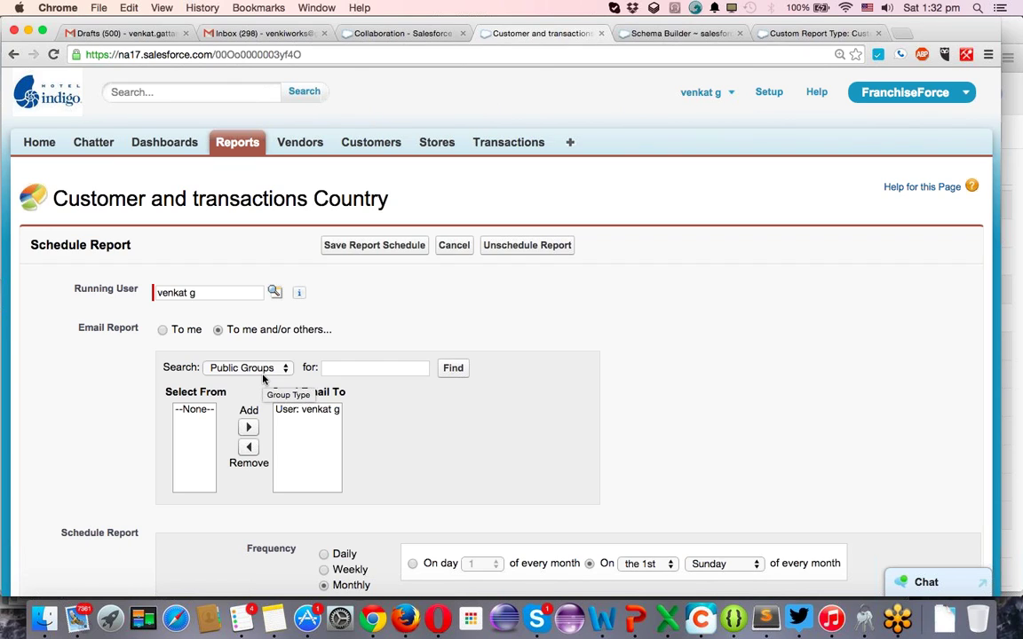
pyautogui.hscroll(-5, 263, 379)
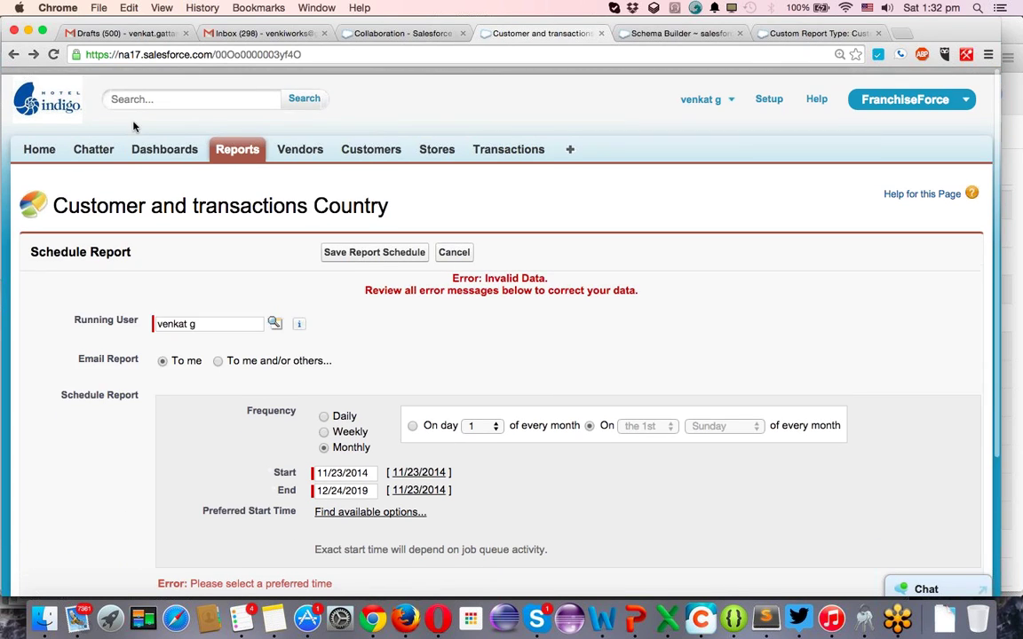
# Save a copy of the Customer and transactions report as "Customer and transactions Matrix" in the Franchise Reports folder and return to the report.
pyautogui.click(252, 151)
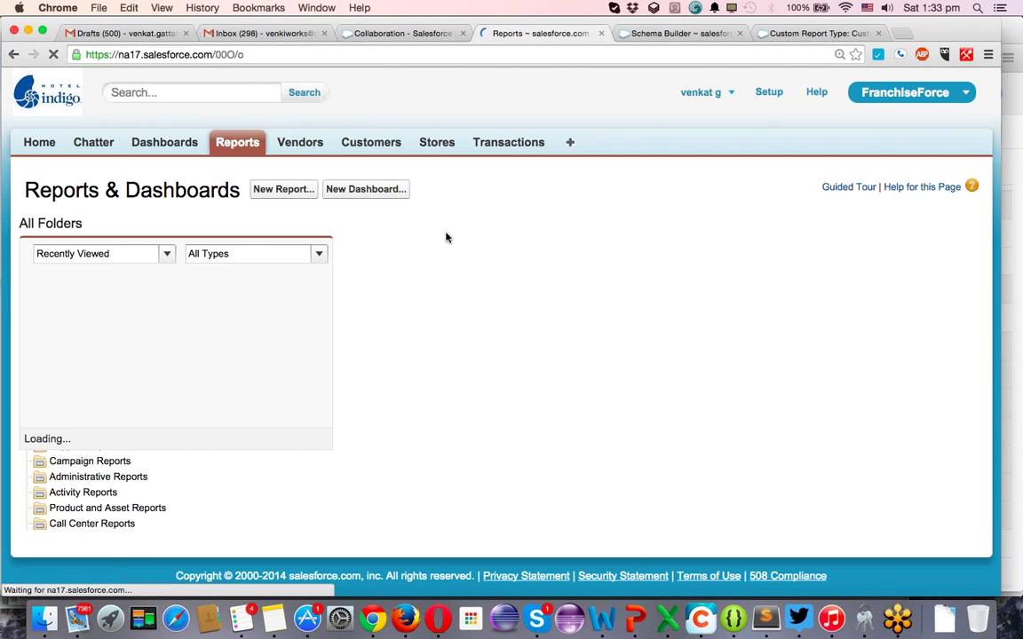
pyautogui.click(432, 325)
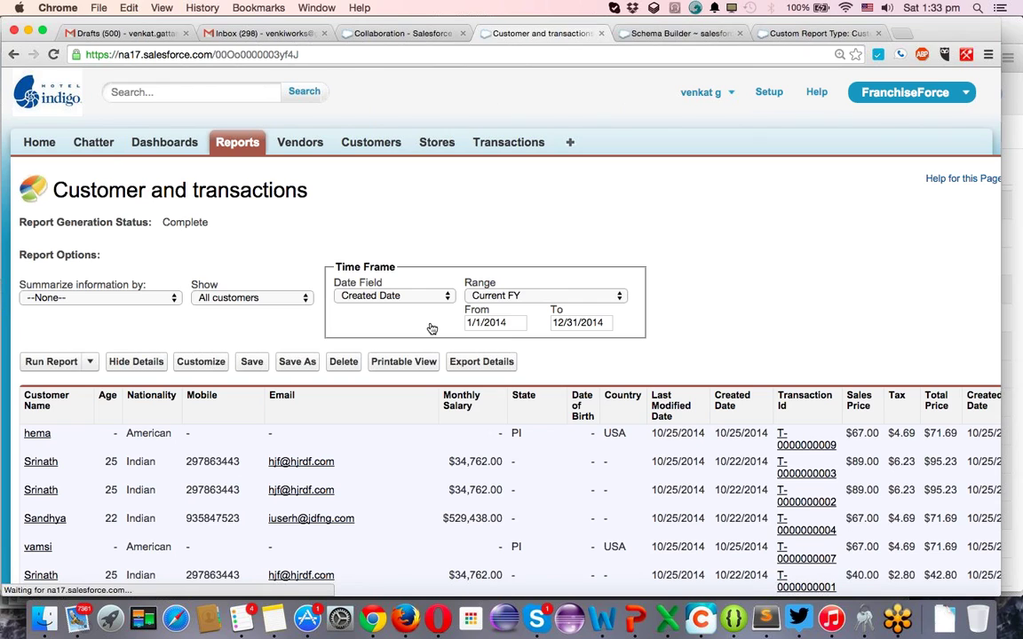
pyautogui.click(297, 364)
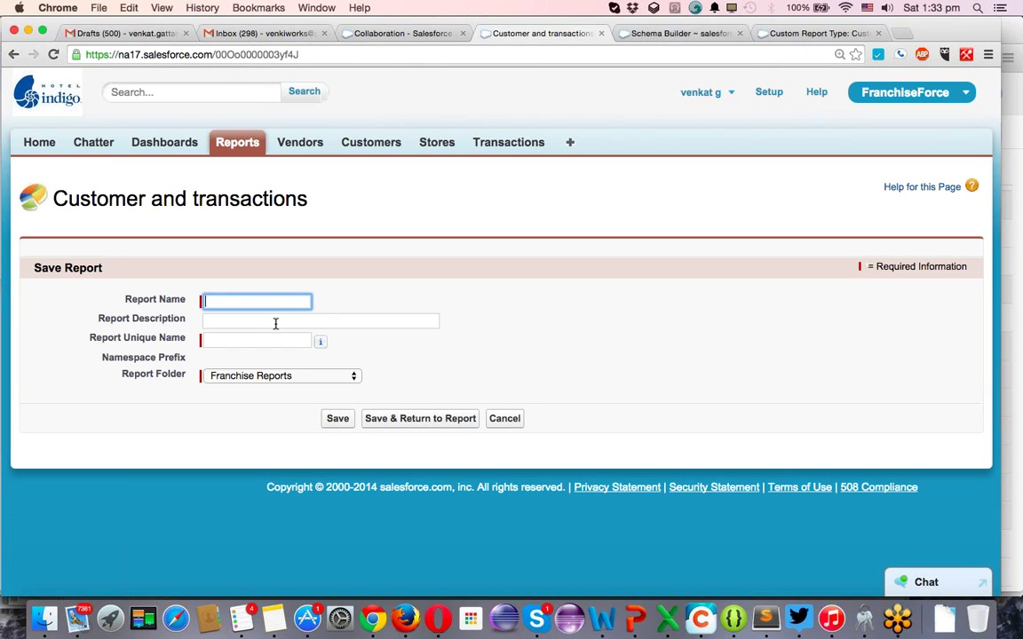
pyautogui.write('Customer and transactions')
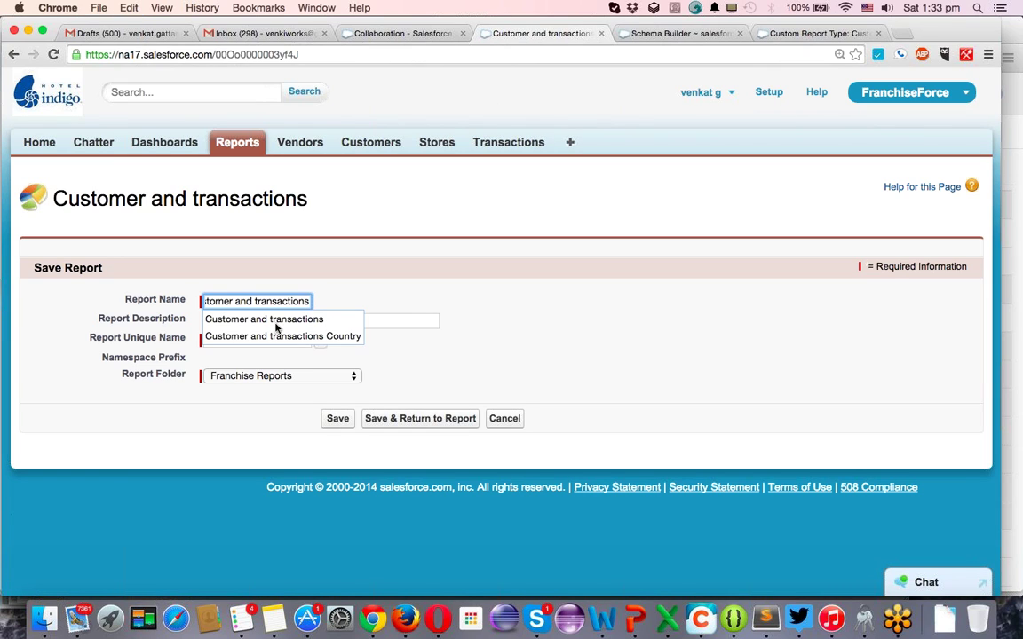
pyautogui.write('M')
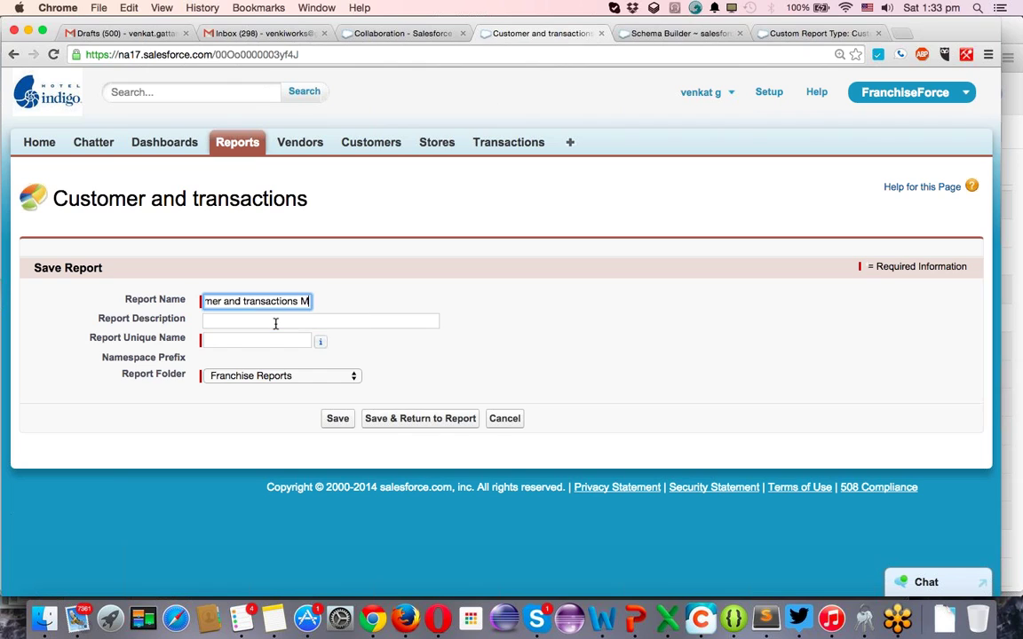
pyautogui.write('atrix')
pyautogui.click(275, 323)
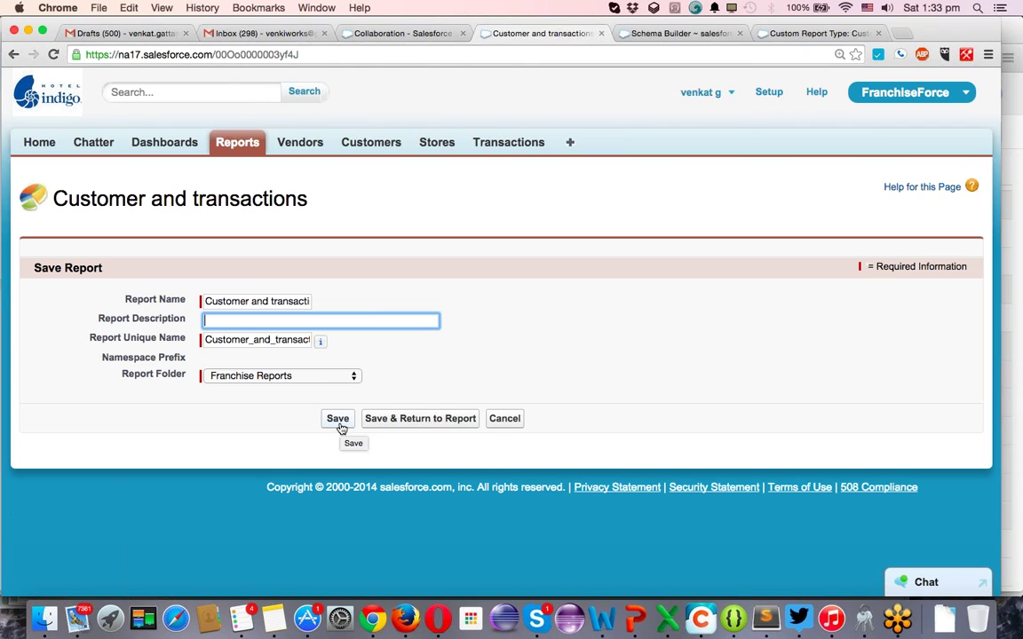
pyautogui.click(372, 419)
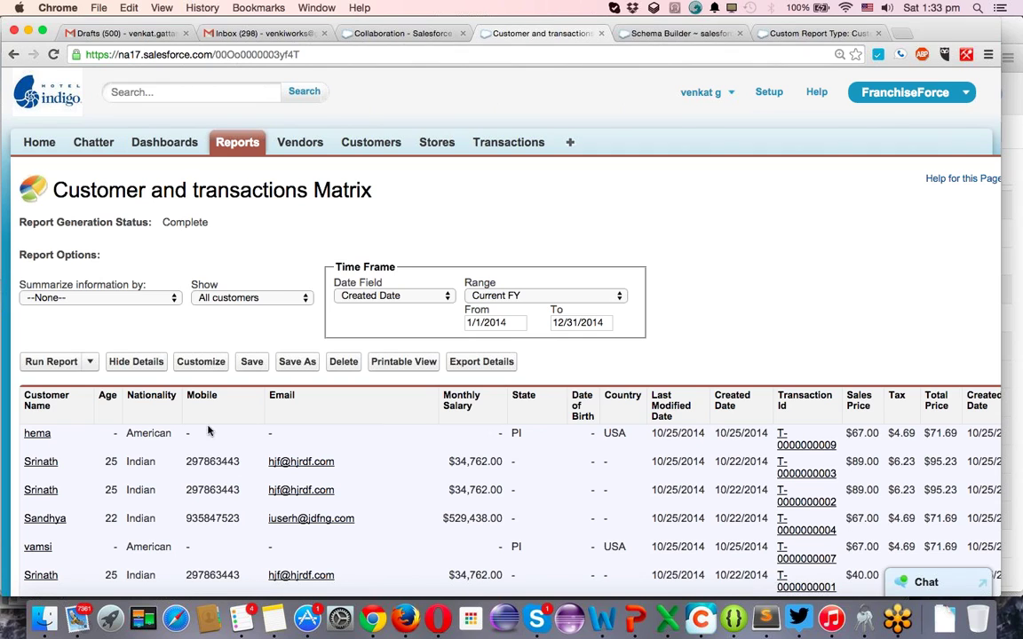
# Customize the Customer and transactions Matrix report and change its format from Tabular to Matrix.
pyautogui.click(199, 363)
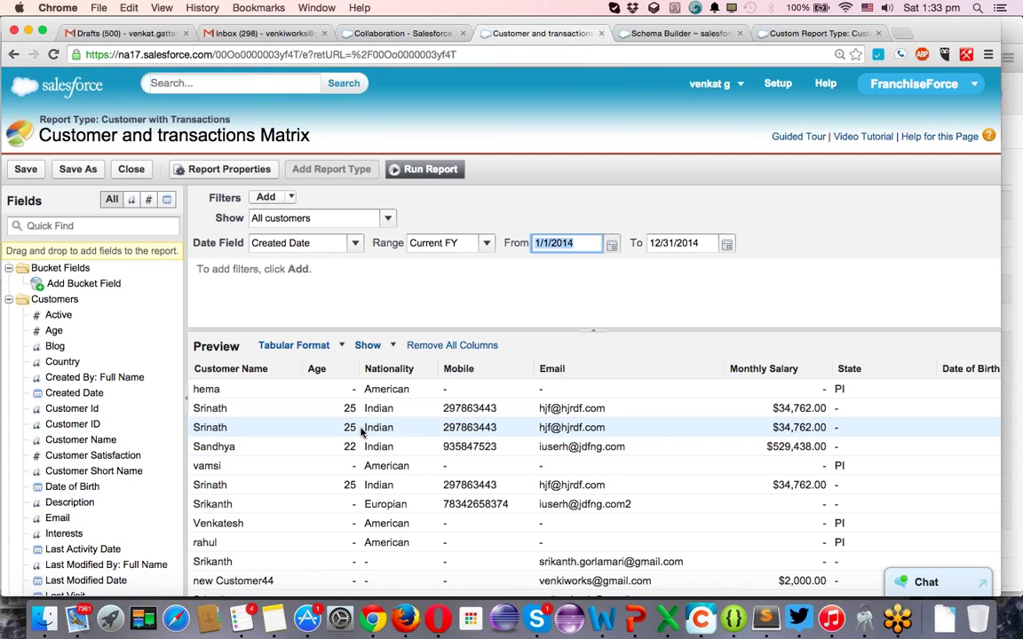
pyautogui.scroll(-3, 359, 440)
pyautogui.scroll(3, 361, 433)
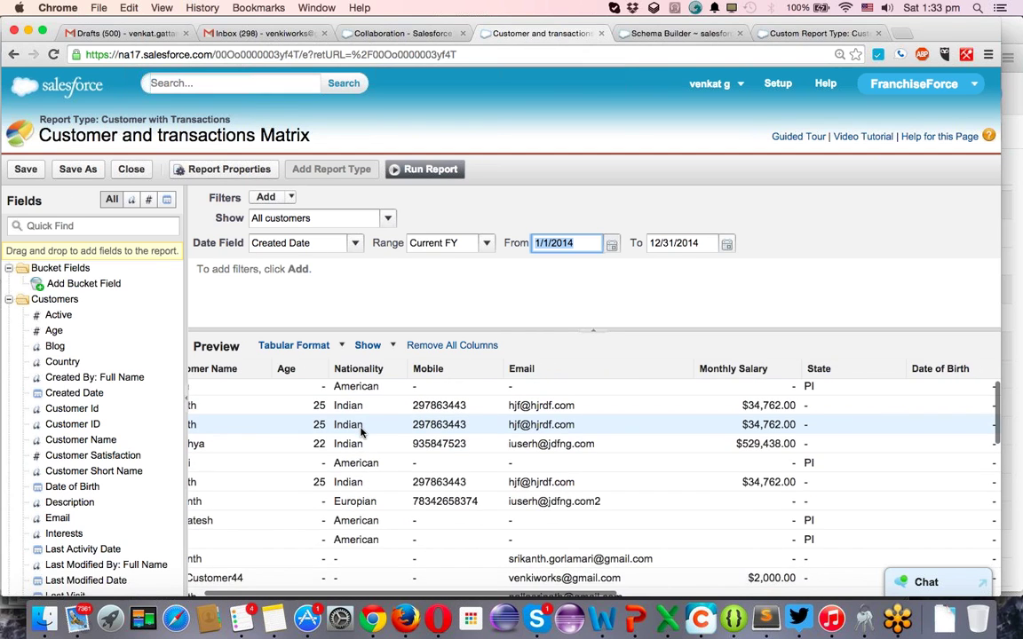
pyautogui.hscroll(-2, 362, 433)
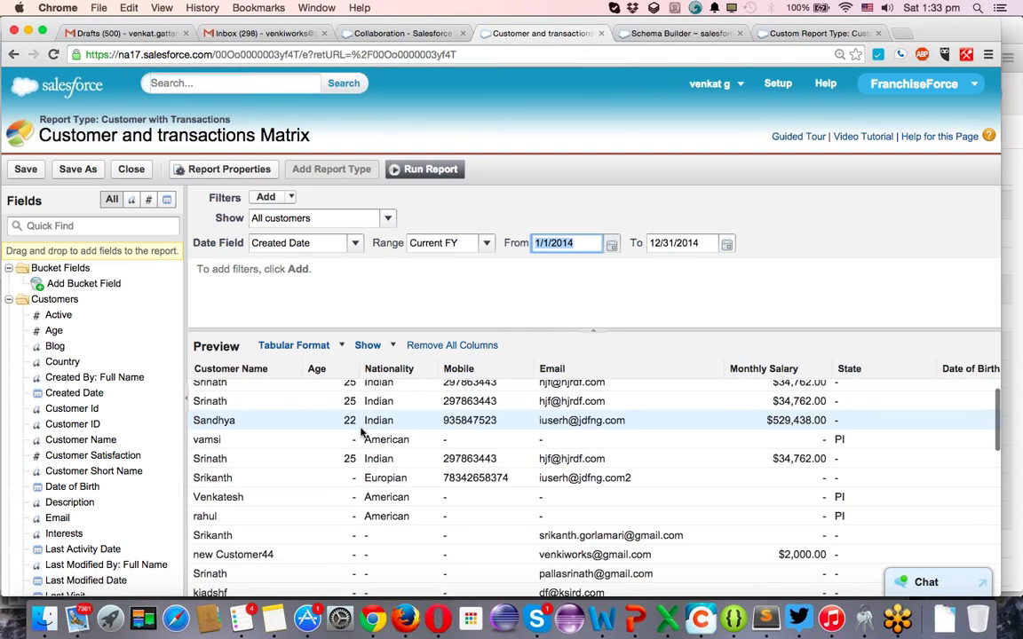
pyautogui.click(341, 345)
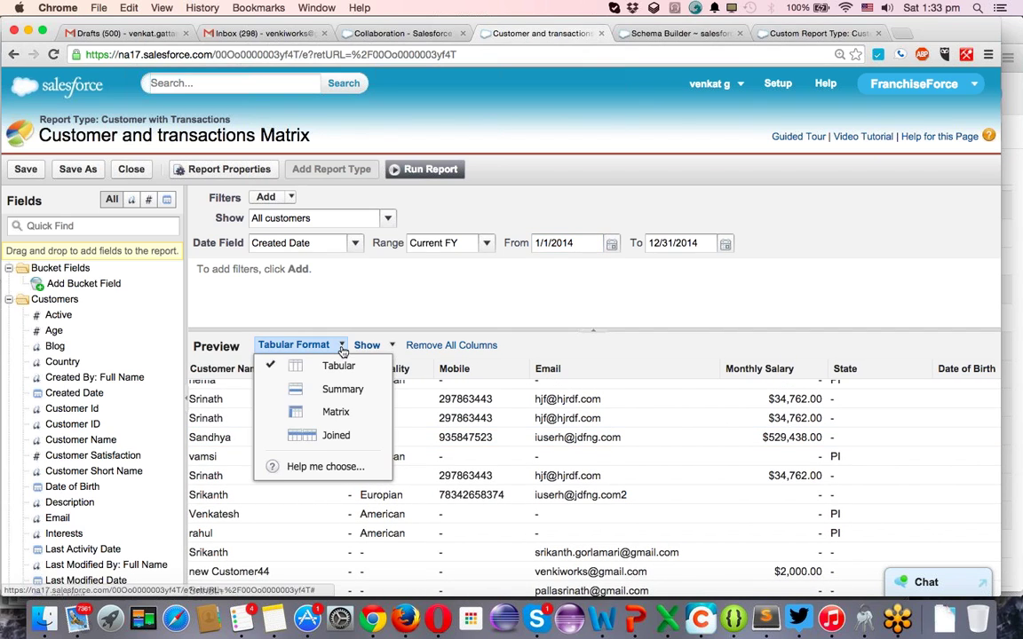
pyautogui.click(336, 413)
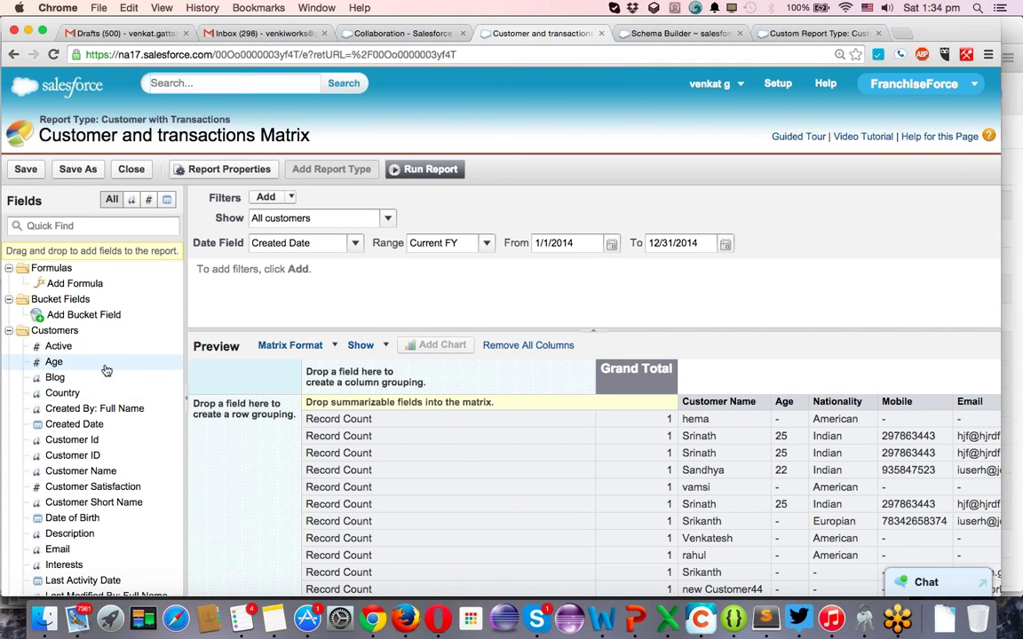
# Group the matrix columns by Country and the rows by Interests.
pyautogui.moveTo(78, 400); pyautogui.dragTo(340, 374)
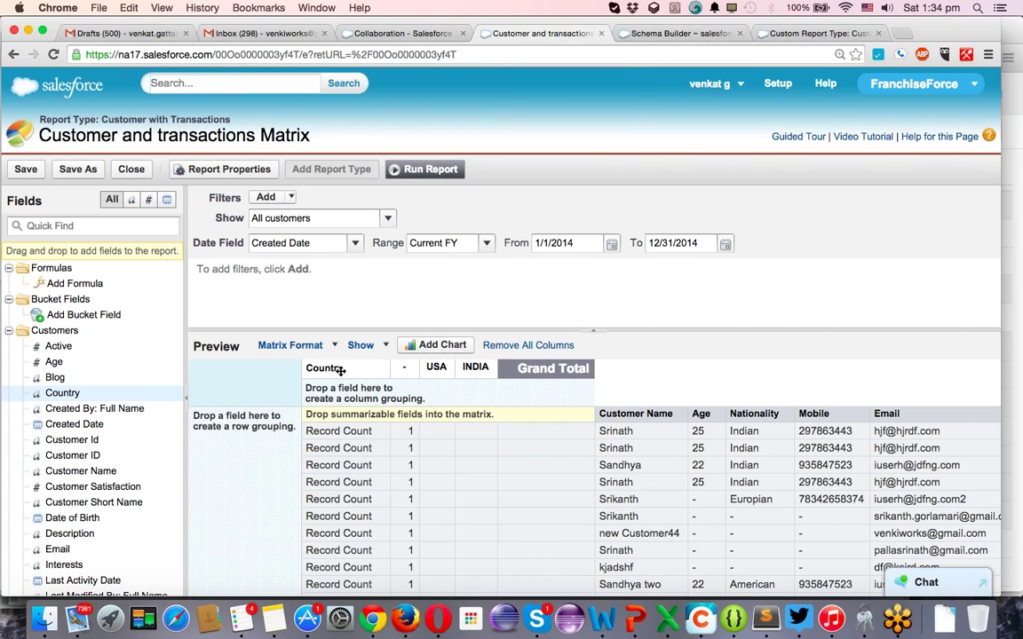
pyautogui.scroll(-5, 74, 475)
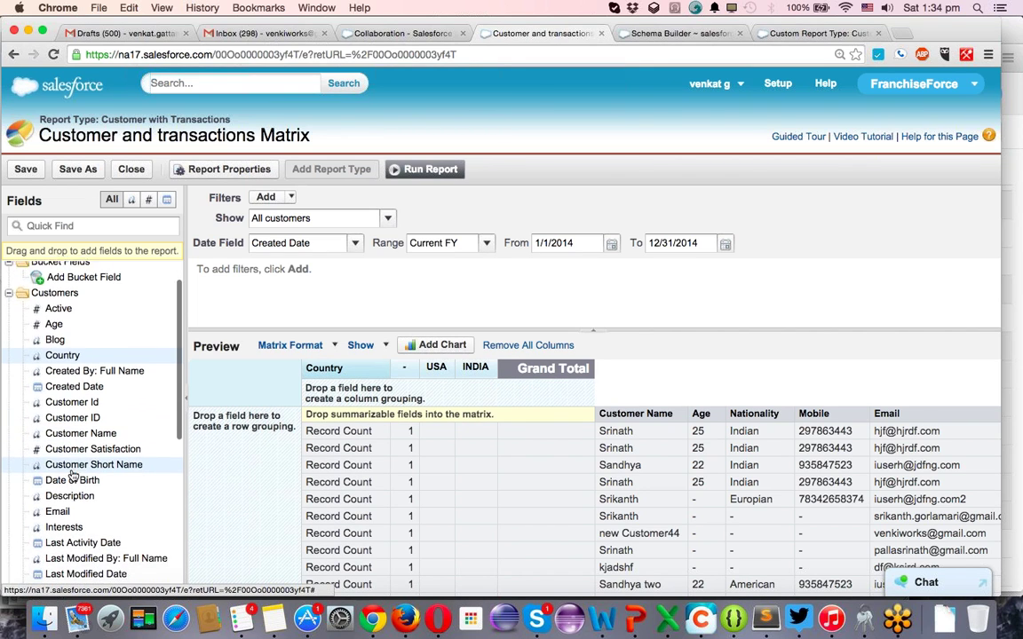
pyautogui.scroll(-1, 74, 470)
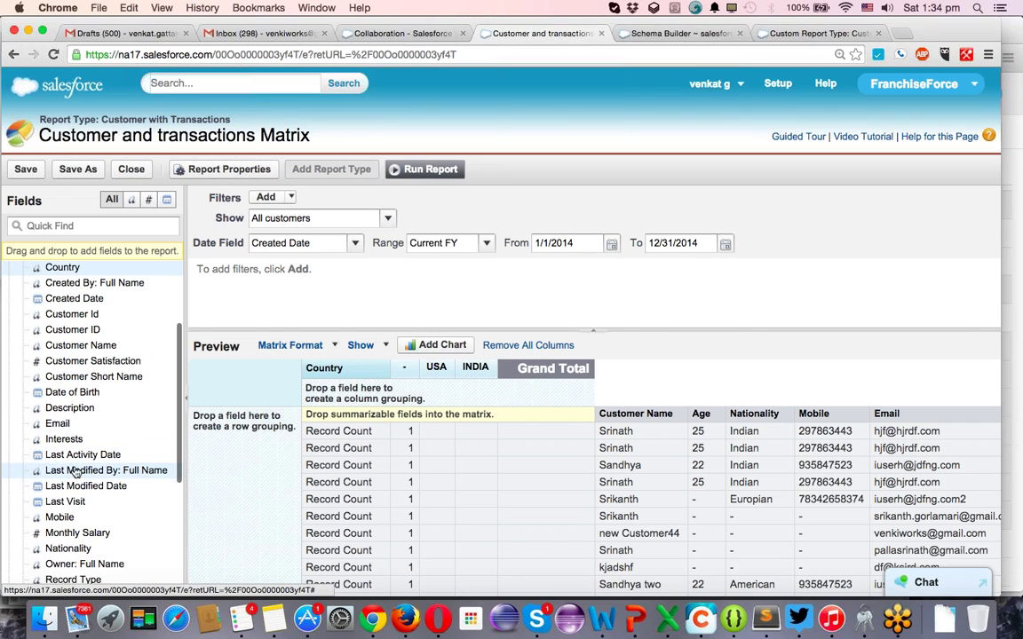
pyautogui.moveTo(75, 451); pyautogui.dragTo(219, 497)
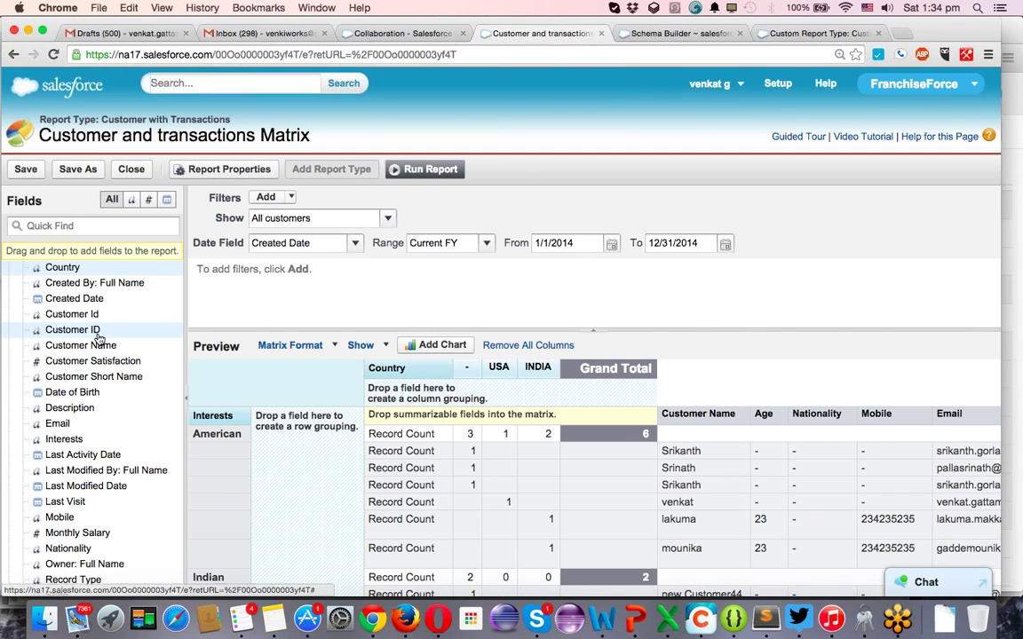
# Add State as the second column grouping and Customer Satisfaction as the second row grouping.
pyautogui.scroll(-3, 99, 337)
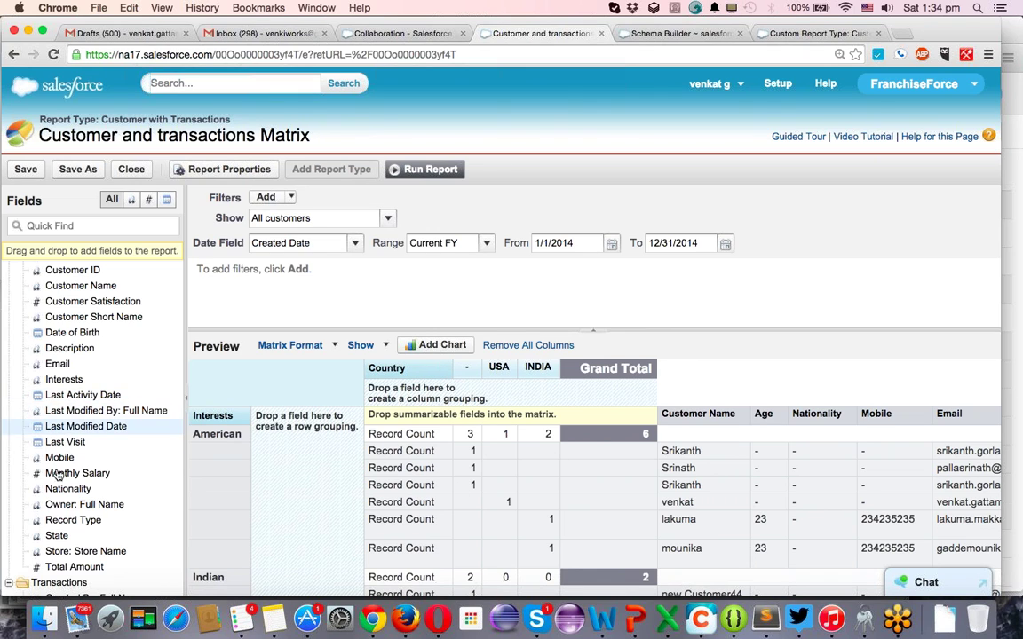
pyautogui.moveTo(68, 541); pyautogui.dragTo(405, 392)
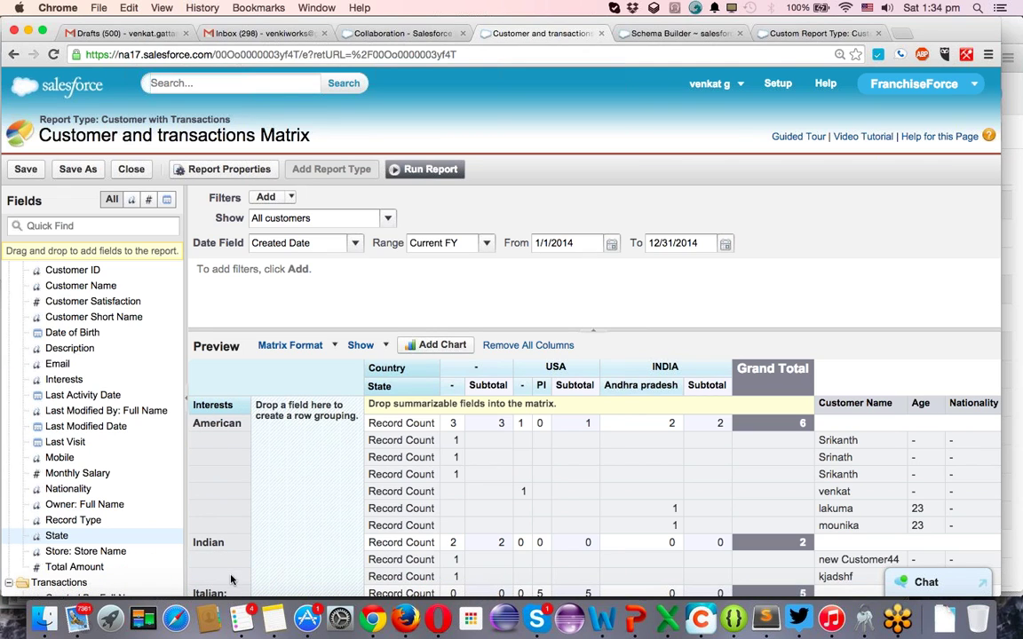
pyautogui.scroll(-3, 213, 541)
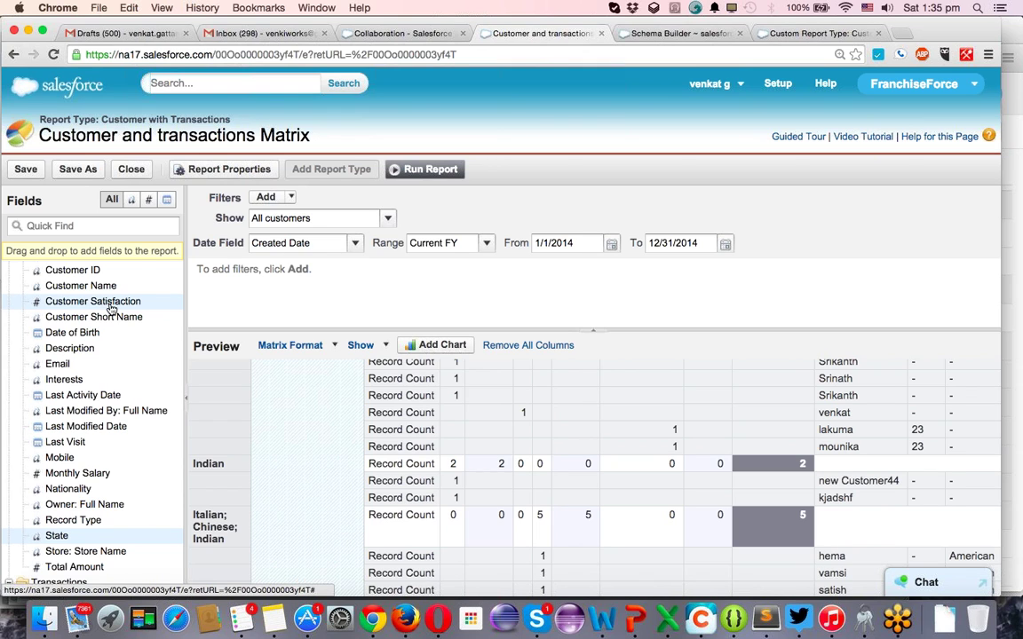
pyautogui.scroll(-3, 111, 308)
pyautogui.scroll(1, 111, 309)
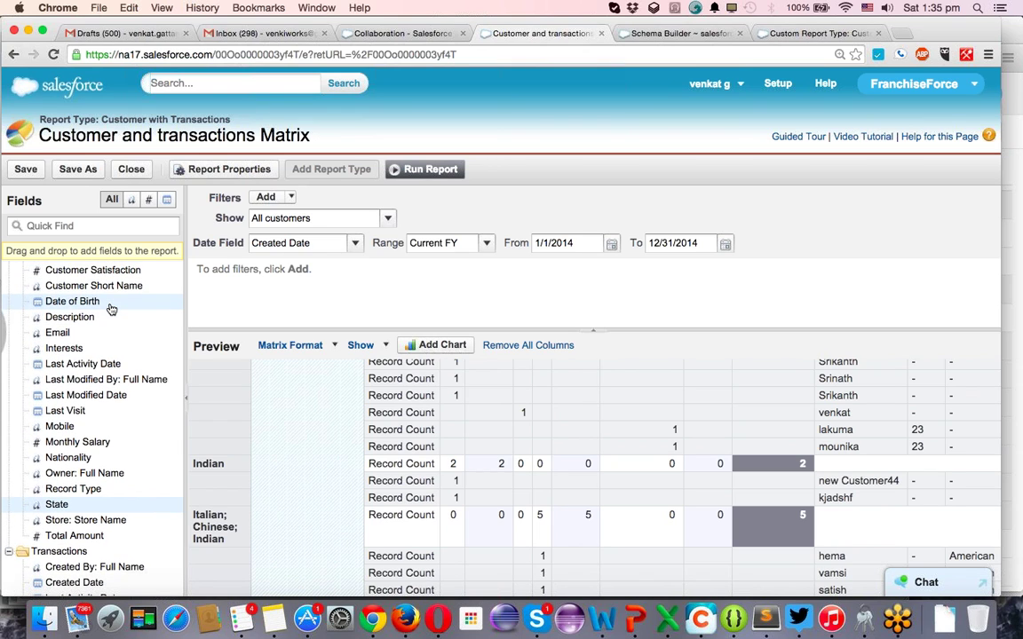
pyautogui.moveTo(102, 281); pyautogui.dragTo(301, 486)
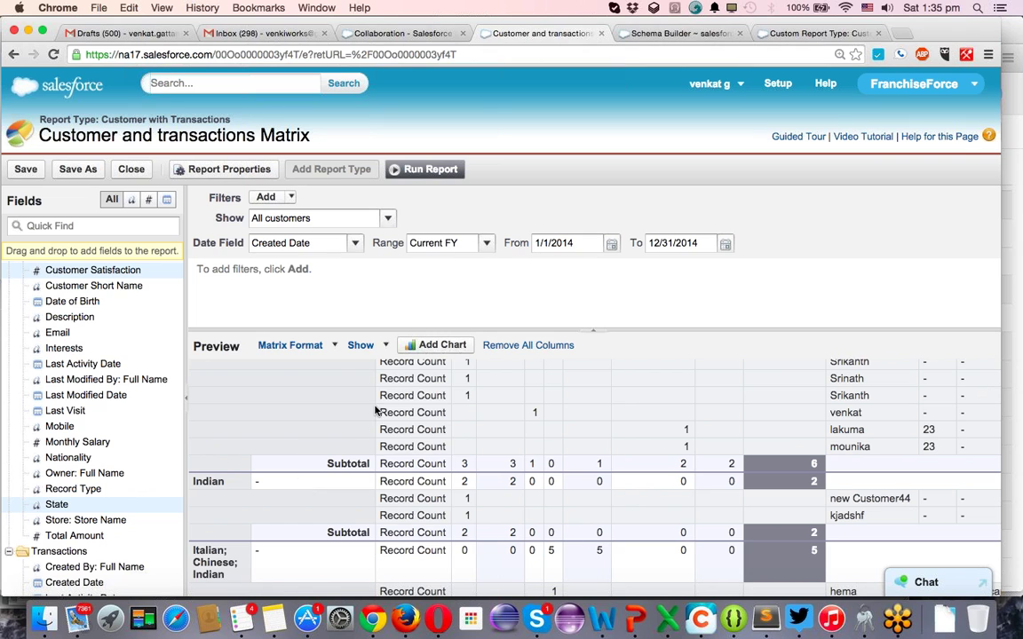
# Run the matrix report and review its record counts, subtotals and grand totals across the row and column groupings.
pyautogui.click(424, 171)
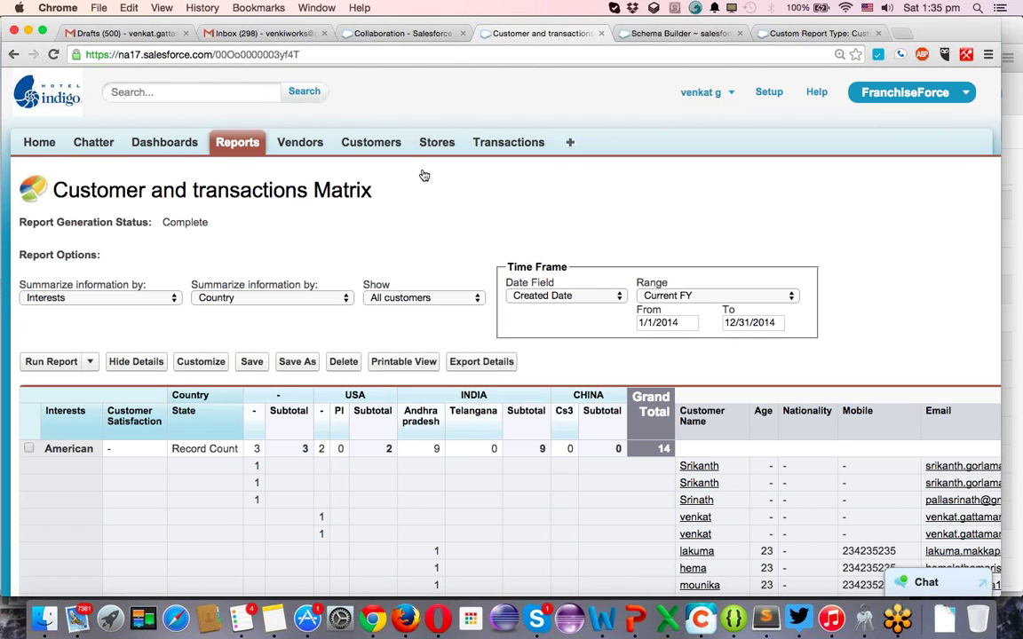
pyautogui.scroll(-3, 424, 175)
pyautogui.scroll(-8, 424, 175)
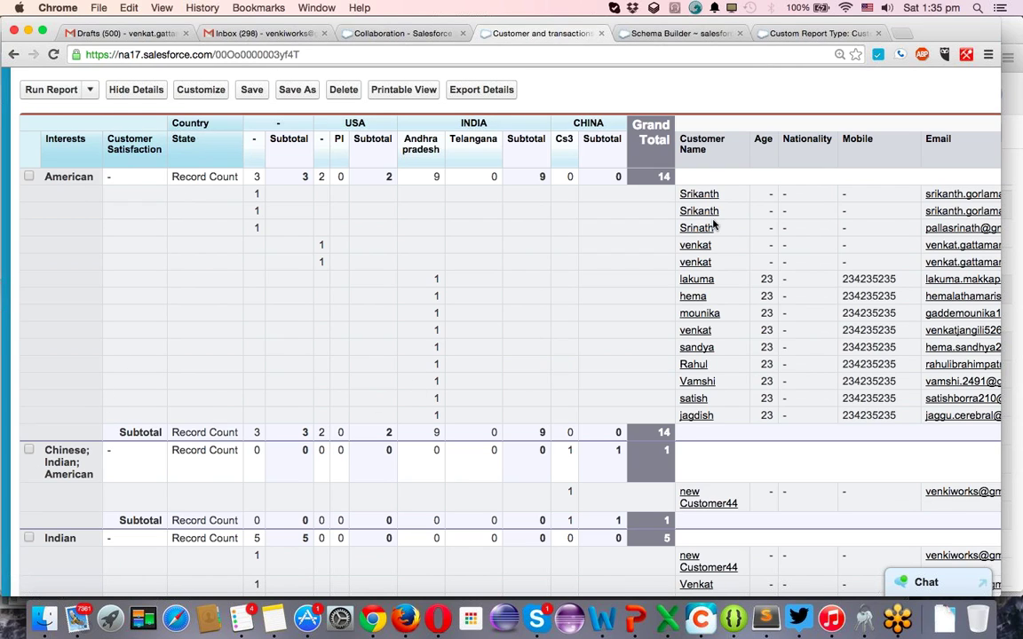
pyautogui.scroll(-2, 701, 325)
pyautogui.scroll(-3, 700, 325)
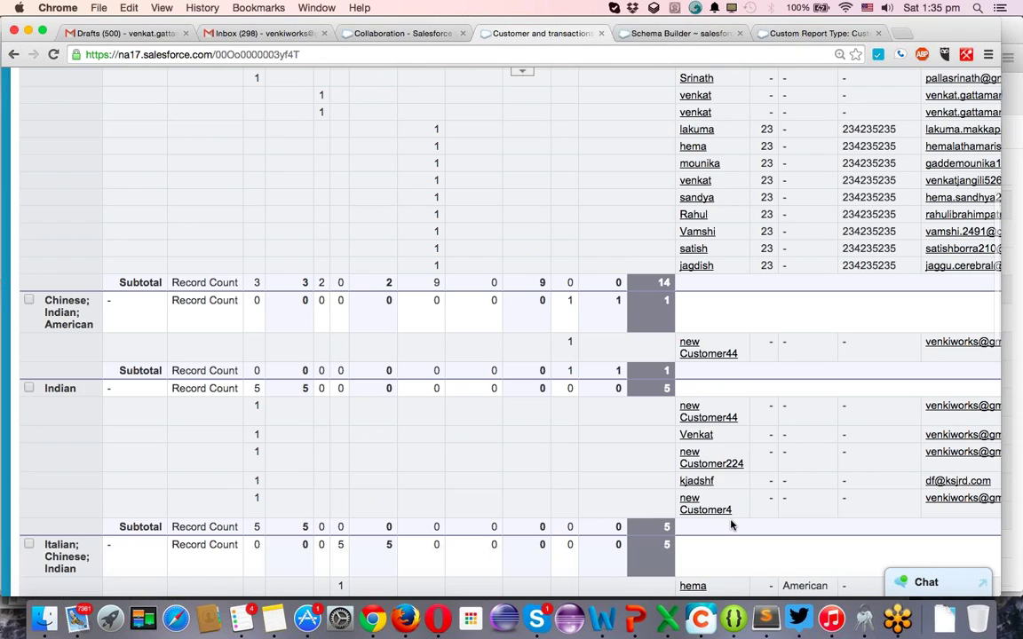
pyautogui.scroll(-9, 657, 467)
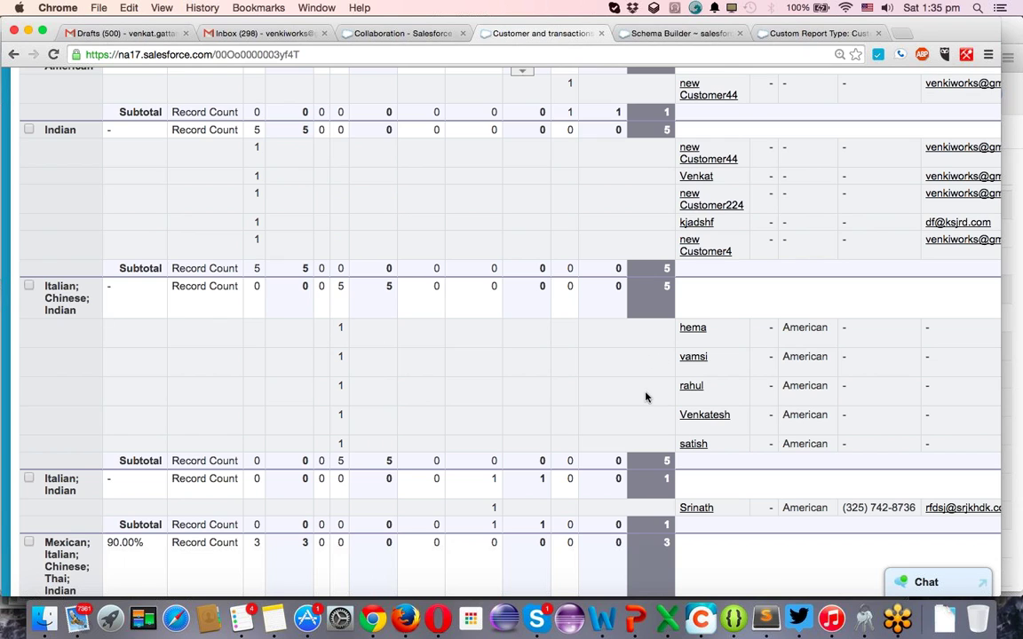
pyautogui.scroll(-3, 645, 396)
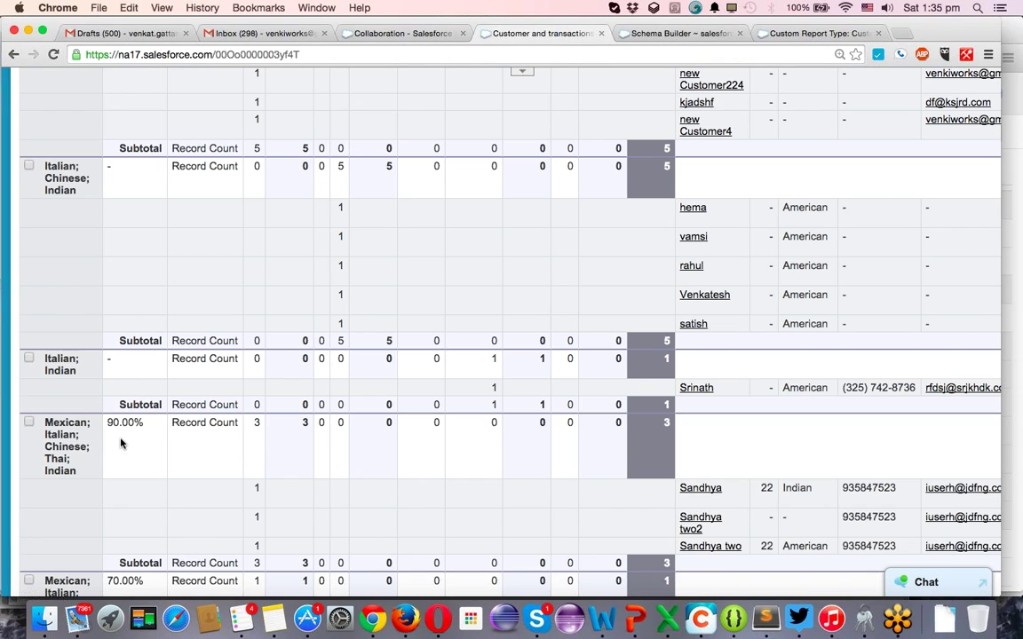
pyautogui.scroll(-10, 122, 444)
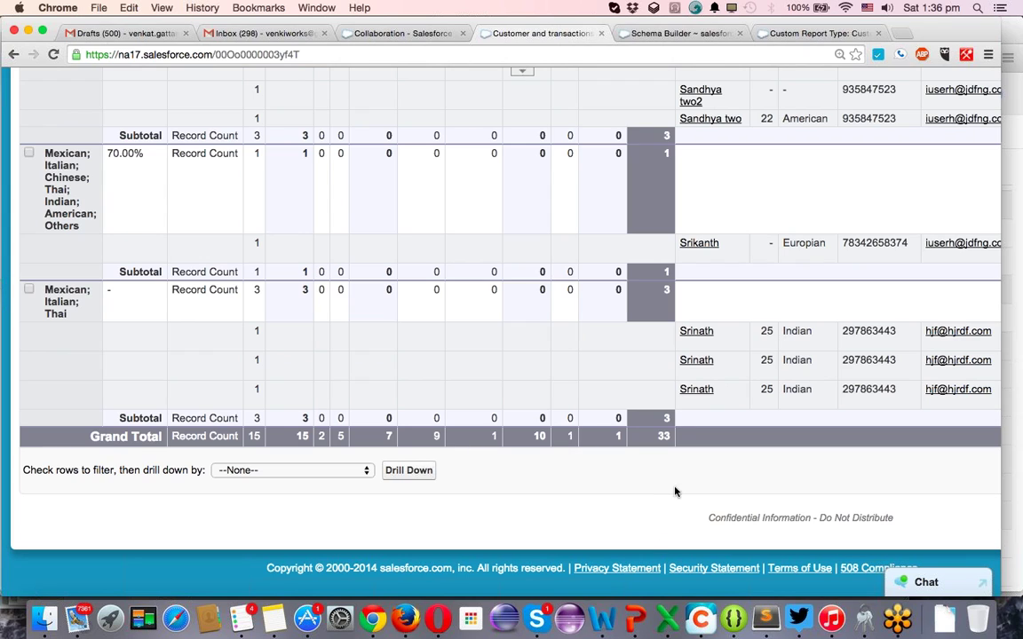
pyautogui.doubleClick(663, 435)
pyautogui.scroll(10, 611, 436)
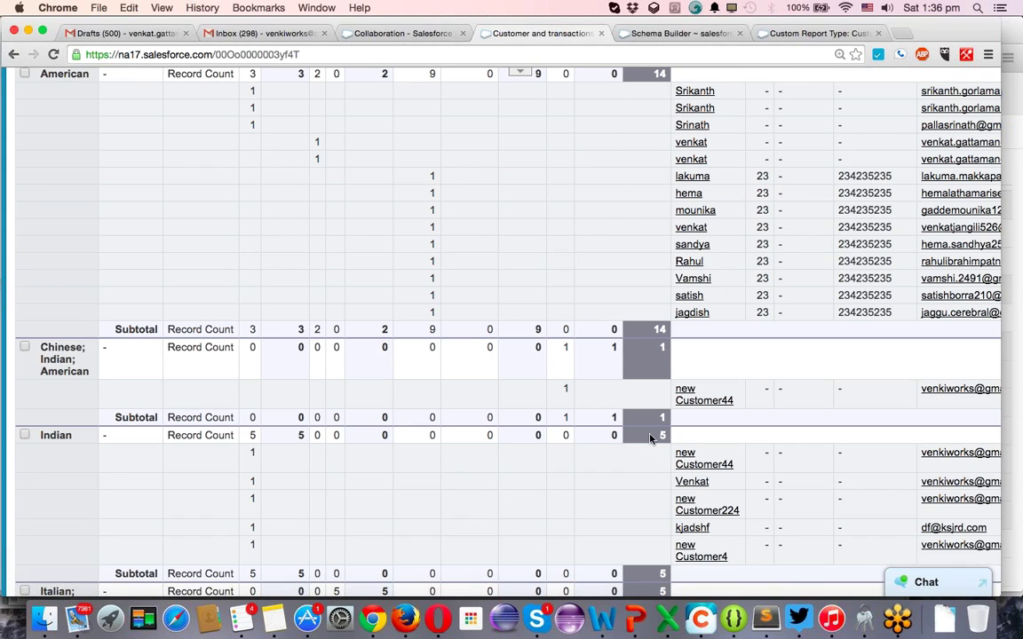
pyautogui.scroll(5, 660, 435)
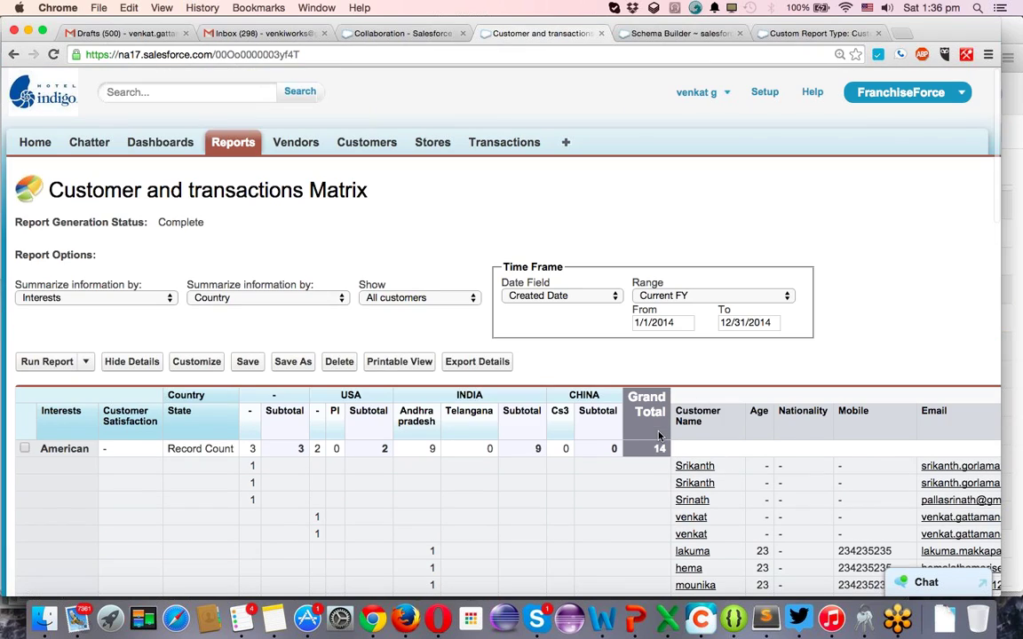
# Save the Customer and transactions Matrix report in the Franchise Reports folder.
pyautogui.click(247, 363)
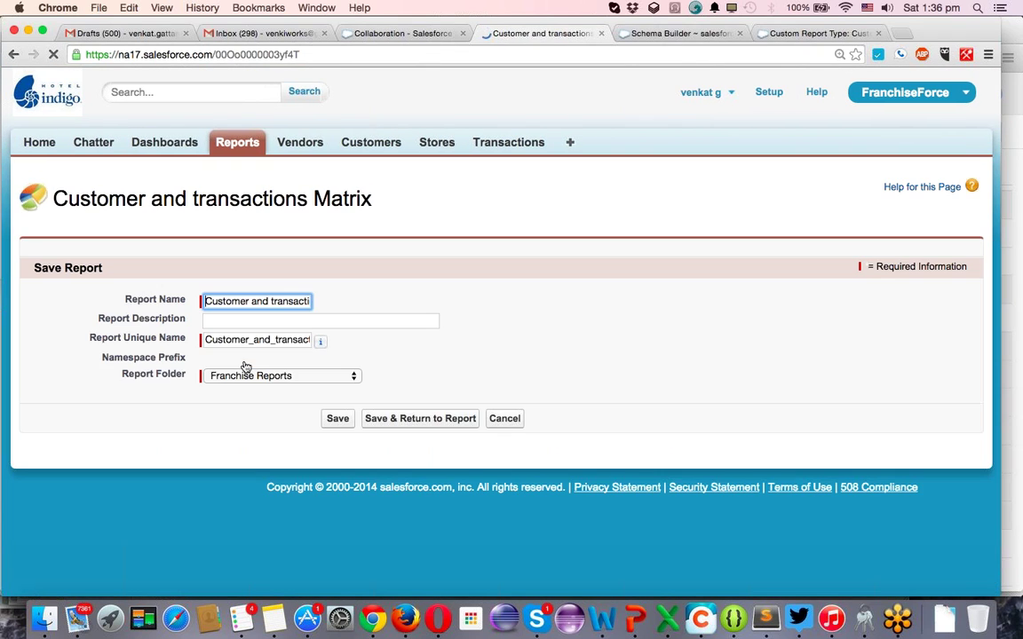
pyautogui.click(338, 420)
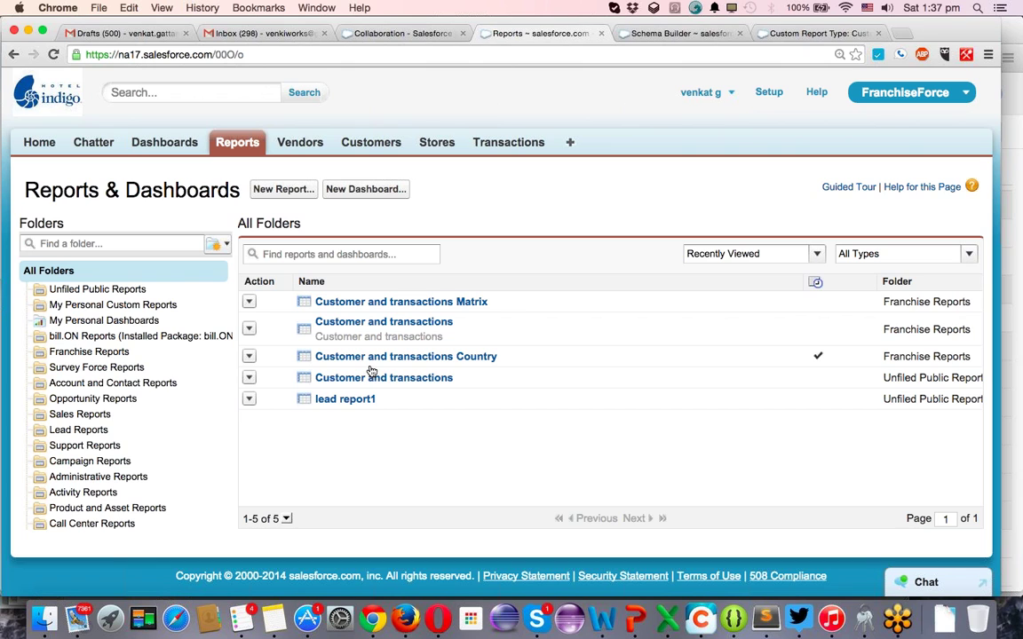
# Export the Customer and transactions report from Franchise Reports in Excel Format .xls with ISO-8859-1 encoding.
pyautogui.click(392, 325)
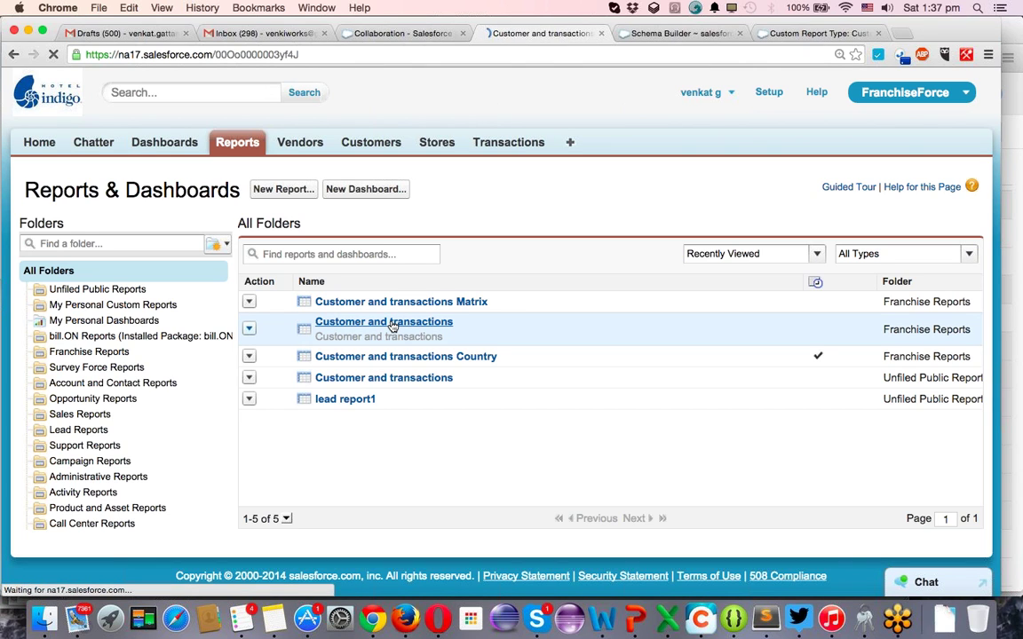
pyautogui.click(491, 361)
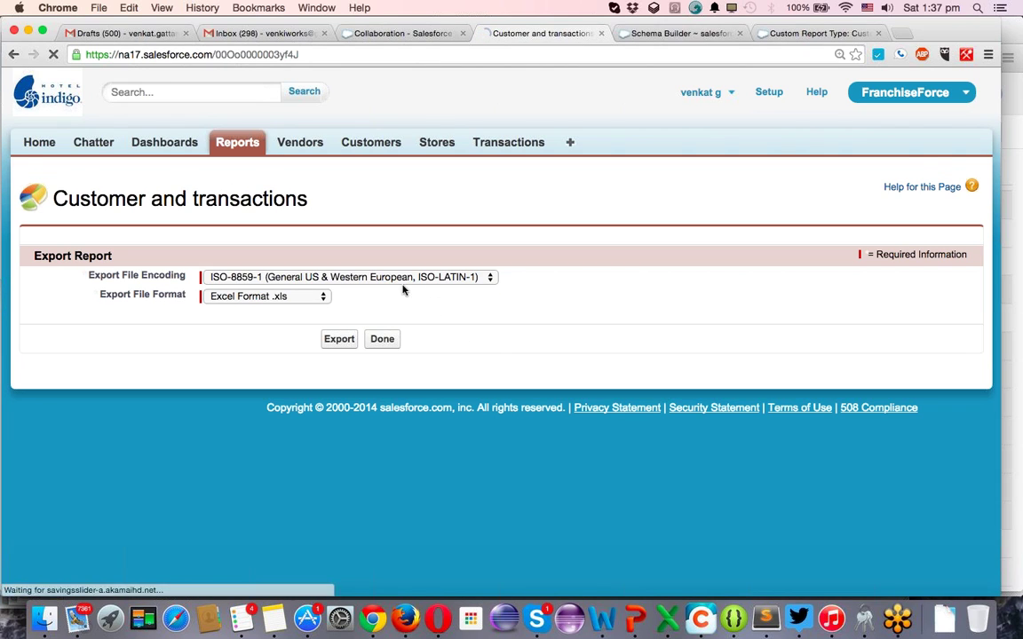
pyautogui.click(285, 298)
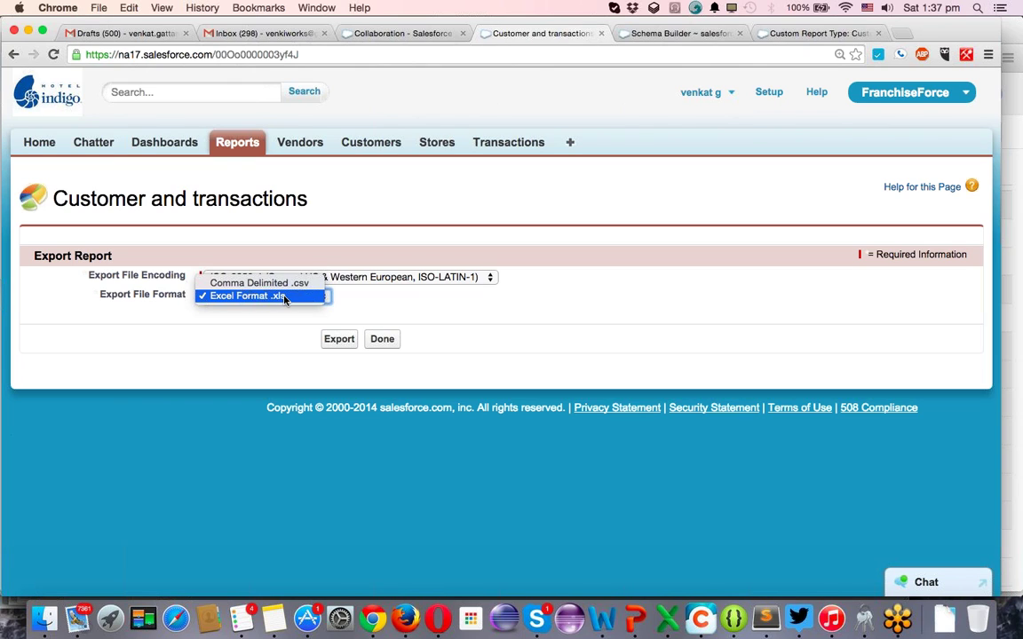
pyautogui.click(284, 296)
pyautogui.click(339, 343)
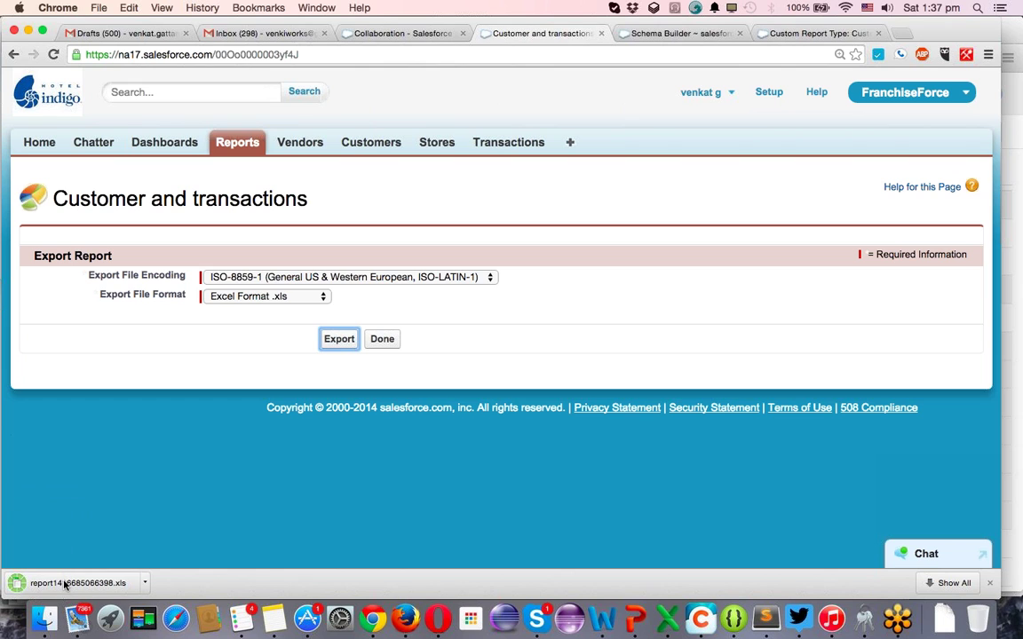
# Open the downloaded .xls report in Excel, review its customer and transaction rows, and close the workbook.
pyautogui.click(64, 583)
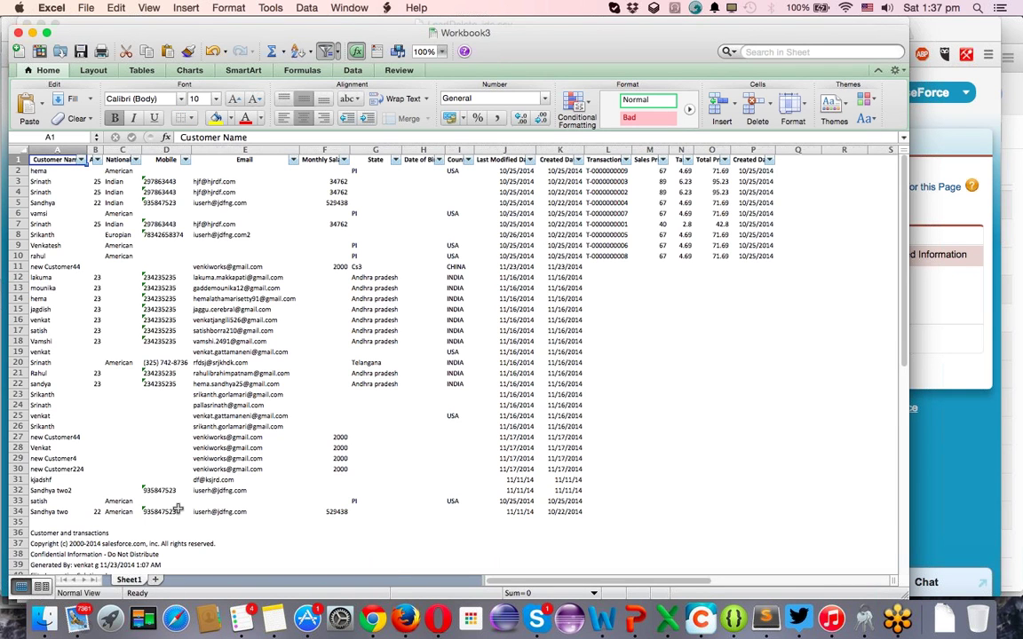
pyautogui.scroll(-4, 178, 509)
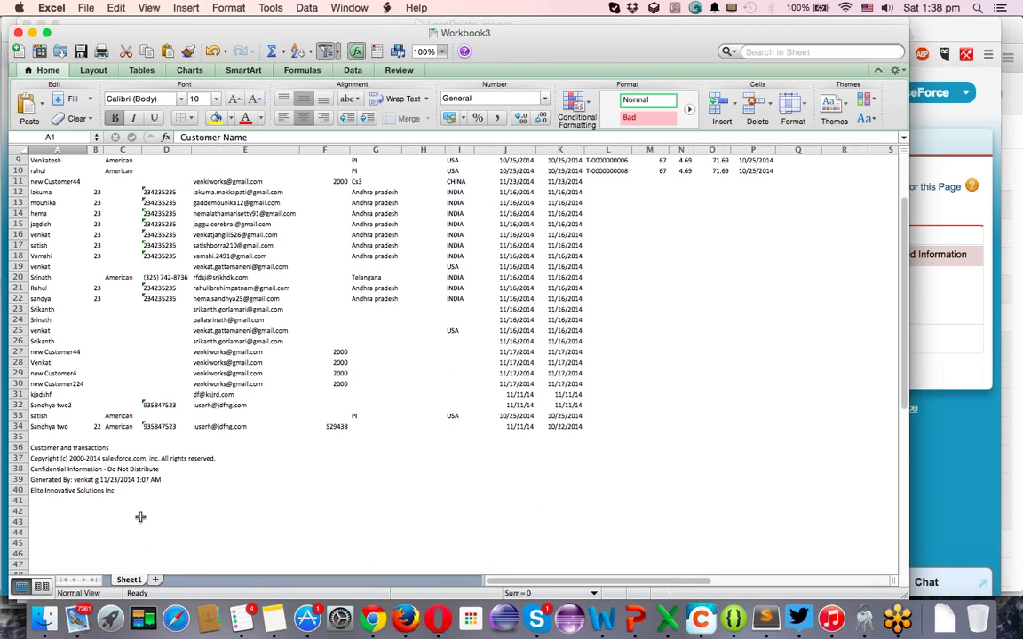
pyautogui.scroll(4, 141, 516)
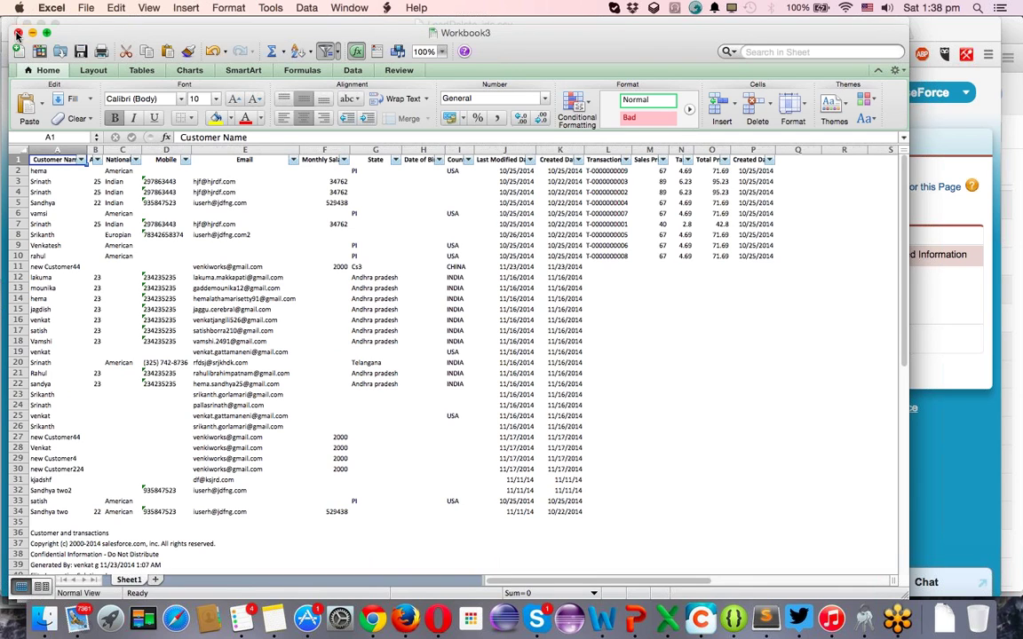
pyautogui.click(17, 33)
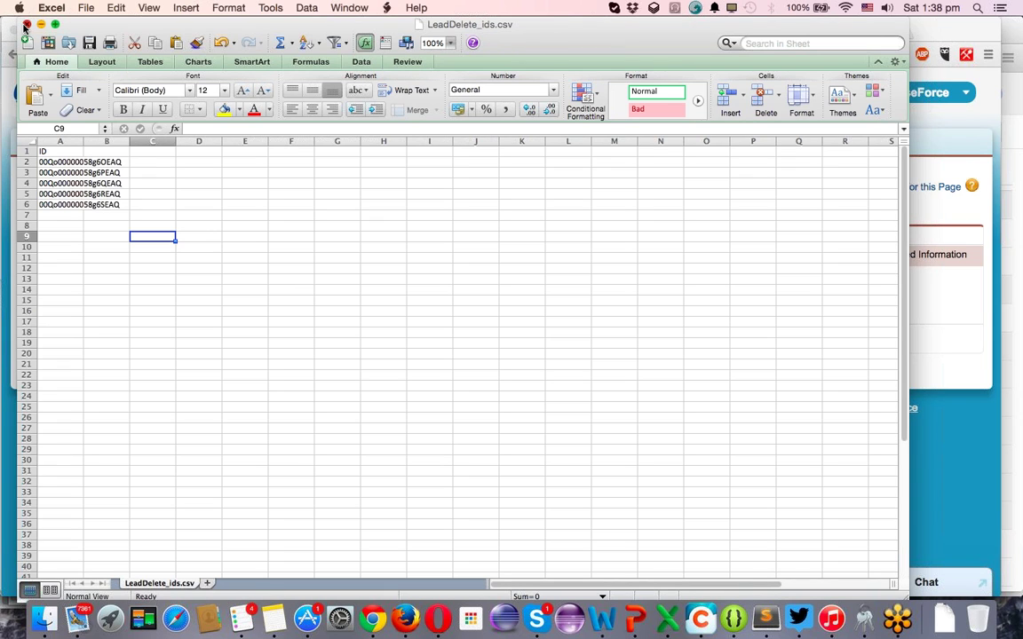
# Close LeadDelete_ids.csv without saving its changes and switch back to Salesforce in Chrome.
pyautogui.click(25, 25)
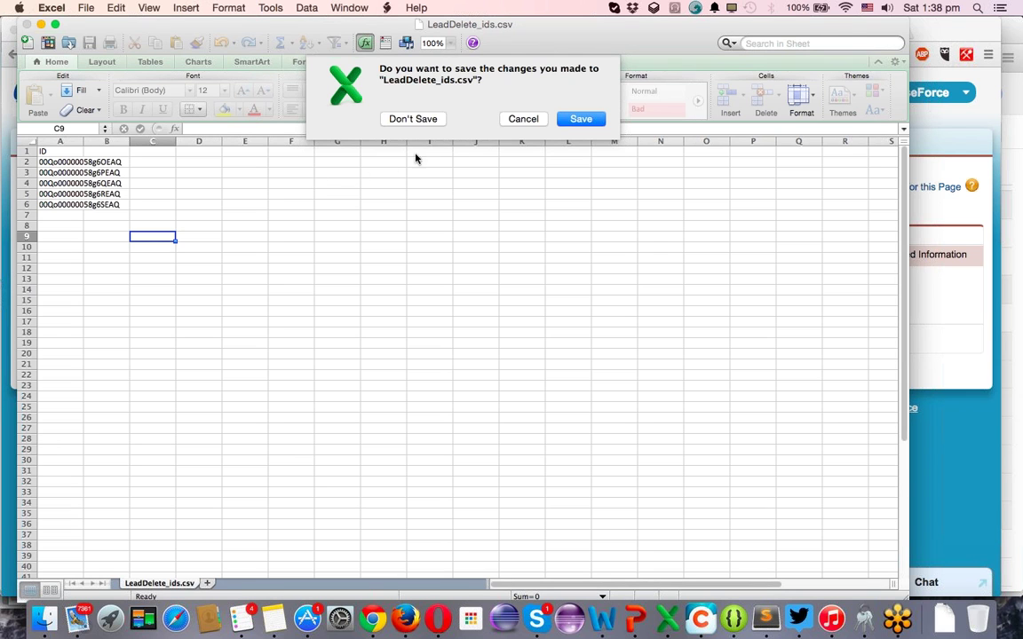
pyautogui.click(428, 121)
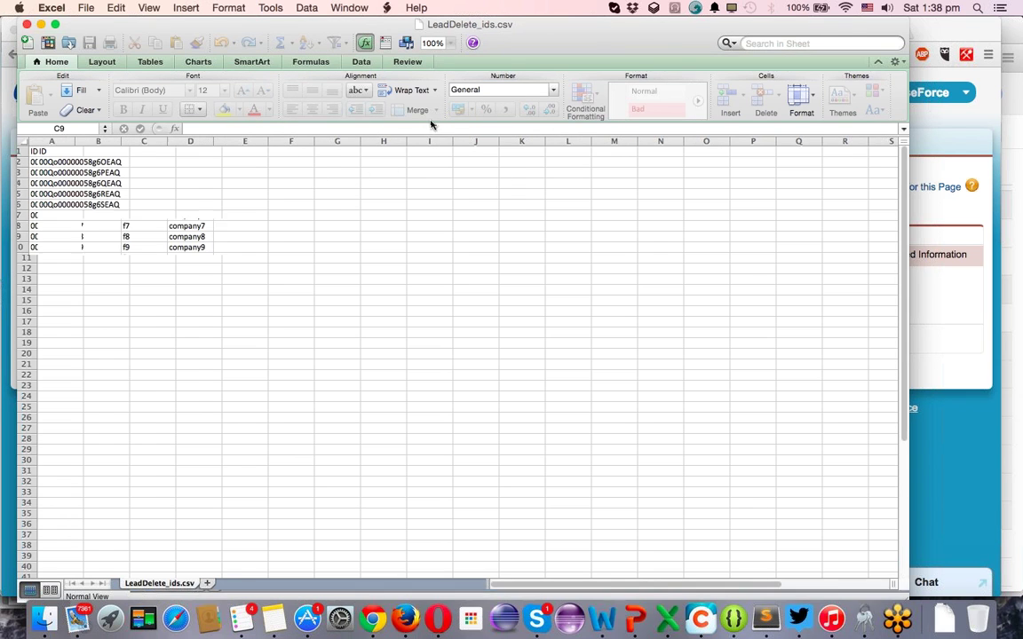
pyautogui.click(970, 459)
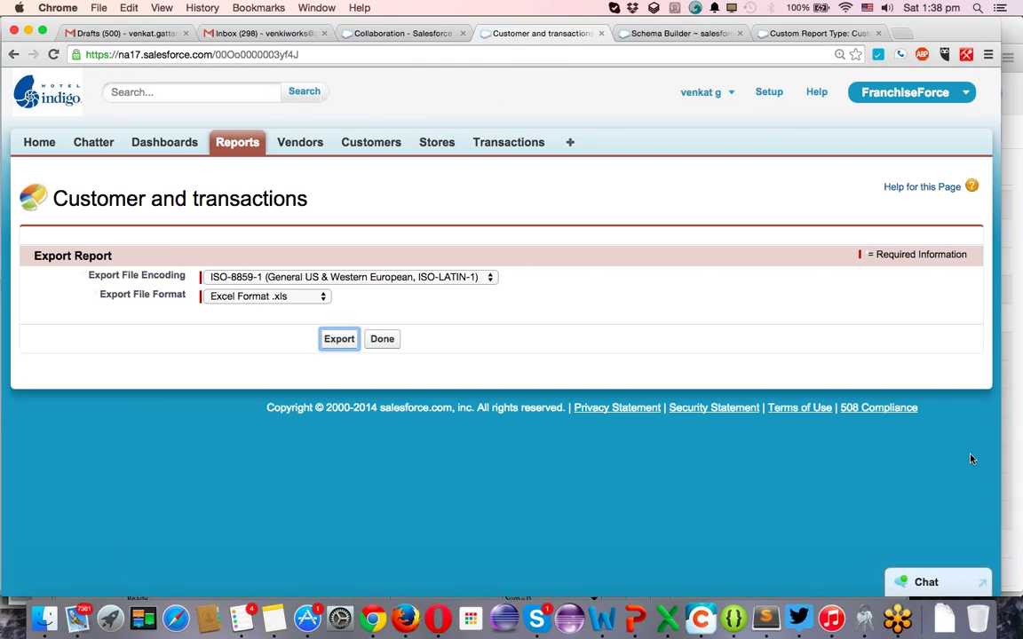
# Go to the Reports & Dashboards page and list only the recently viewed dashboards.
pyautogui.click(497, 148)
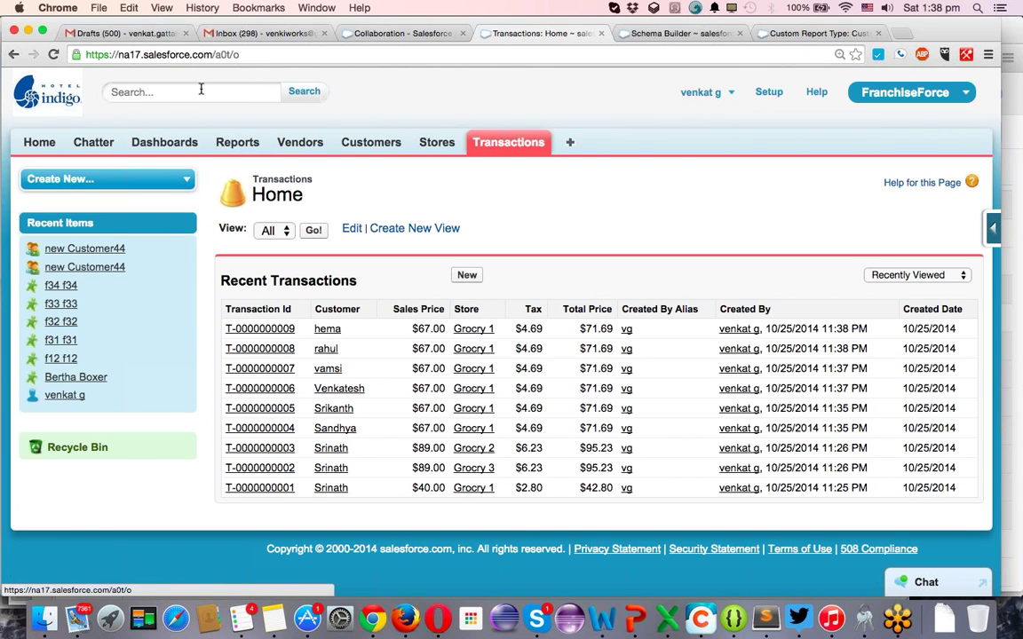
pyautogui.click(226, 144)
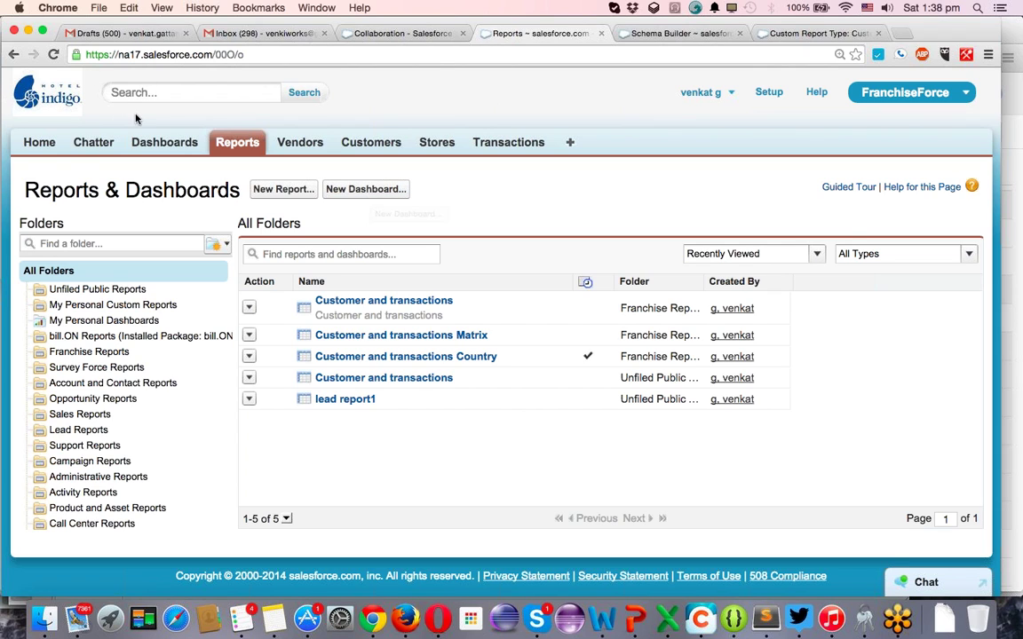
pyautogui.click(167, 145)
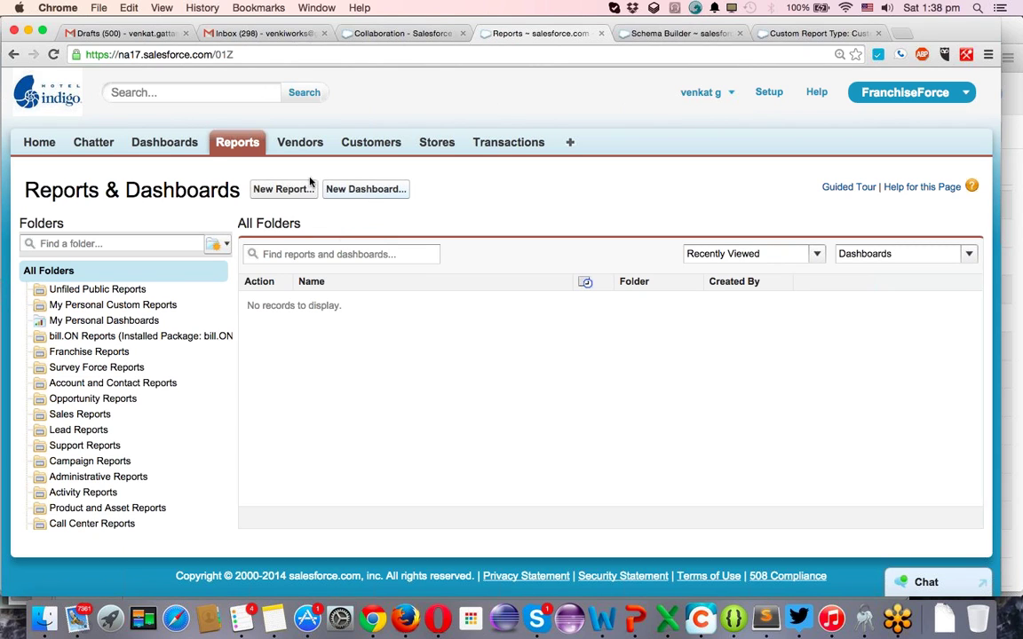
pyautogui.click(165, 143)
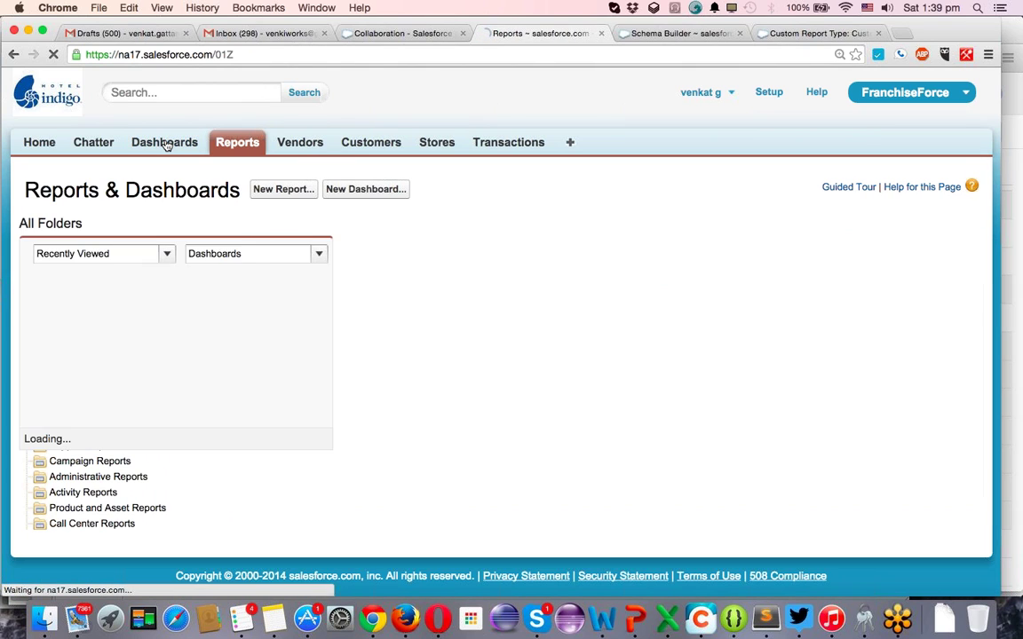
# Start a new dashboard and decline the interactive builder tour.
pyautogui.click(354, 199)
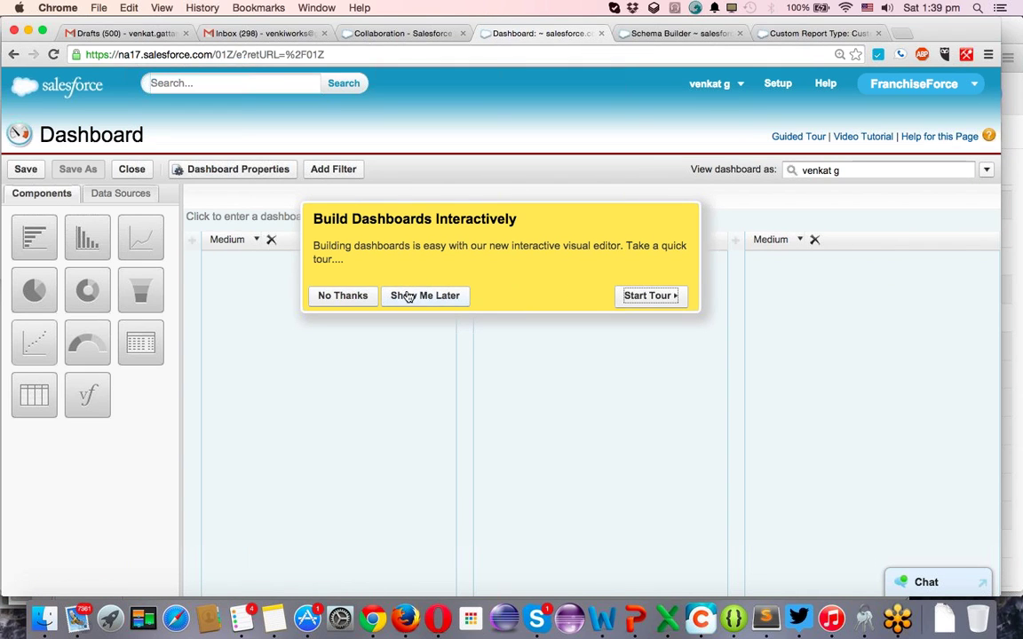
pyautogui.click(365, 300)
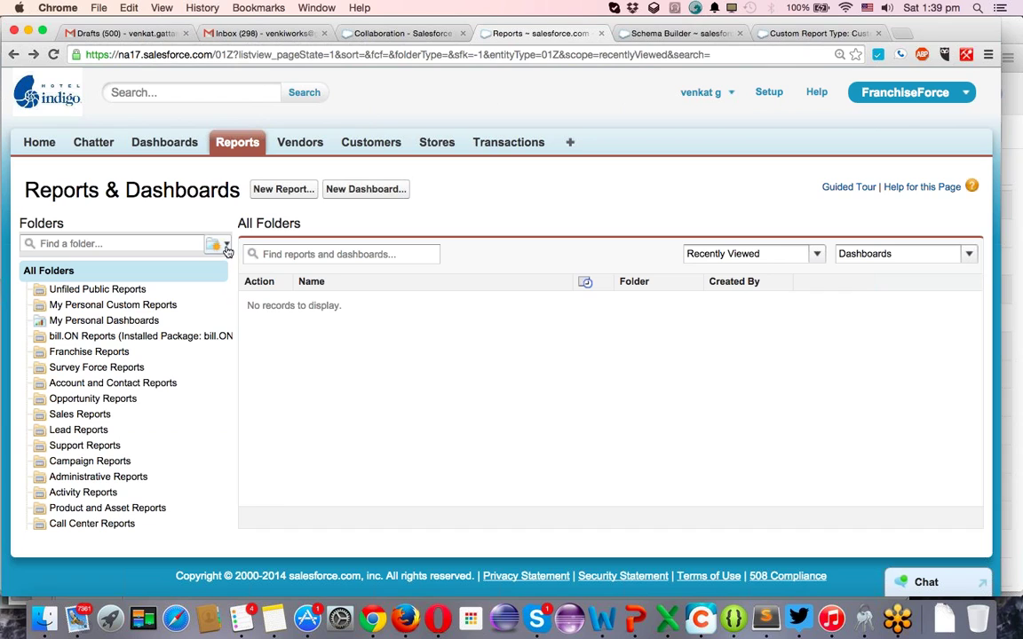
# Create a dashboard folder labelled Franchise Dashboards with the unique name Franchise_Dashboards.
pyautogui.click(219, 243)
pyautogui.click(231, 291)
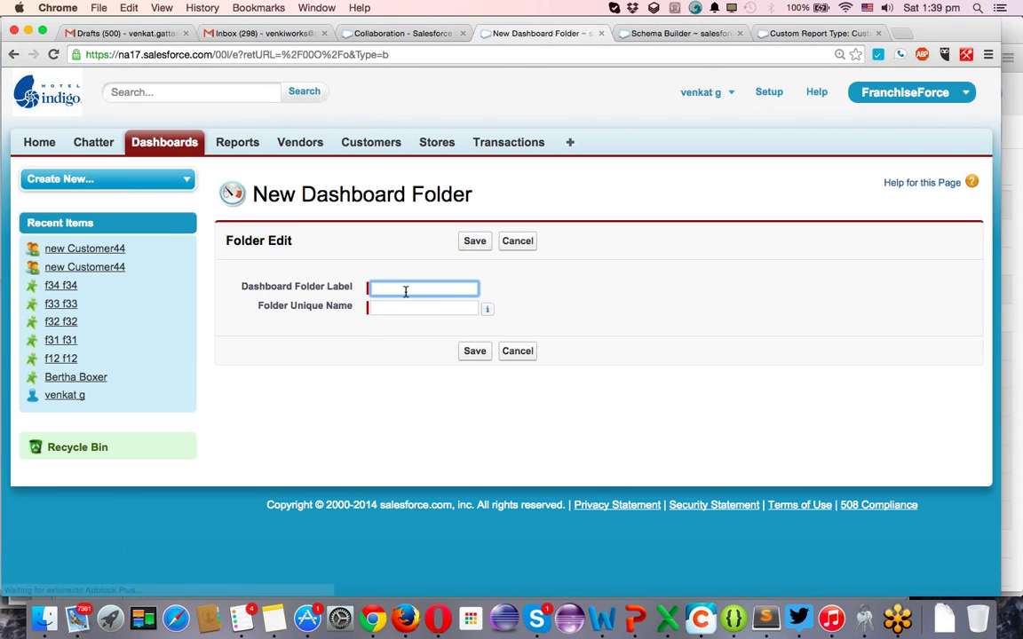
pyautogui.click(405, 292)
pyautogui.write('Fr')
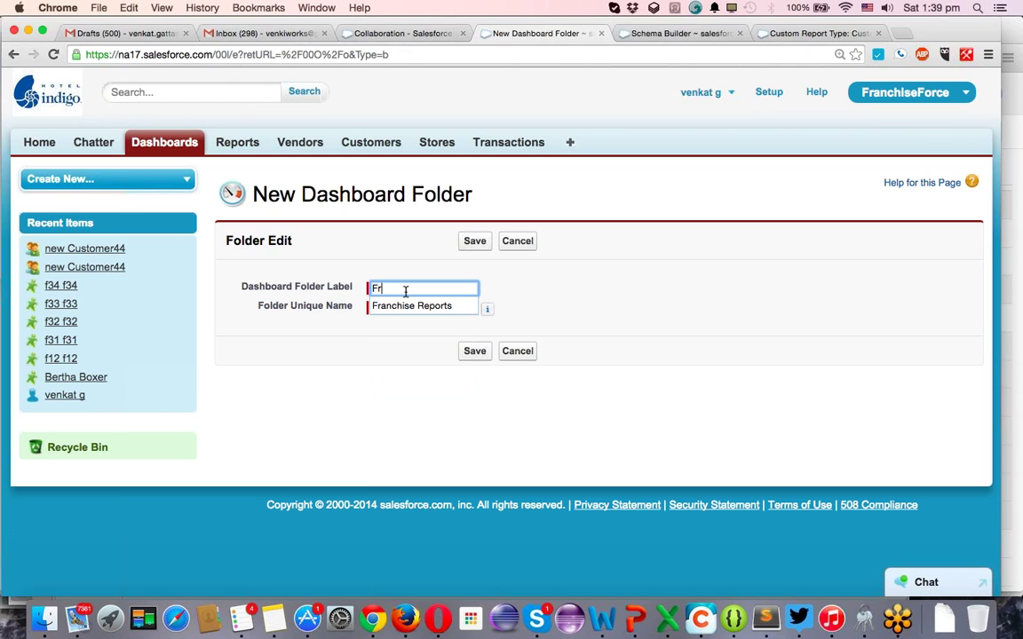
pyautogui.write('a')
pyautogui.press('Down')
pyautogui.press('BackSpace')
pyautogui.press('Down')
pyautogui.press('Return')
pyautogui.press('BackSpace')
pyautogui.press('BackSpace')
pyautogui.press('BackSpace')
pyautogui.press('BackSpace')
pyautogui.press('BackSpace')
pyautogui.write('Dashboards')
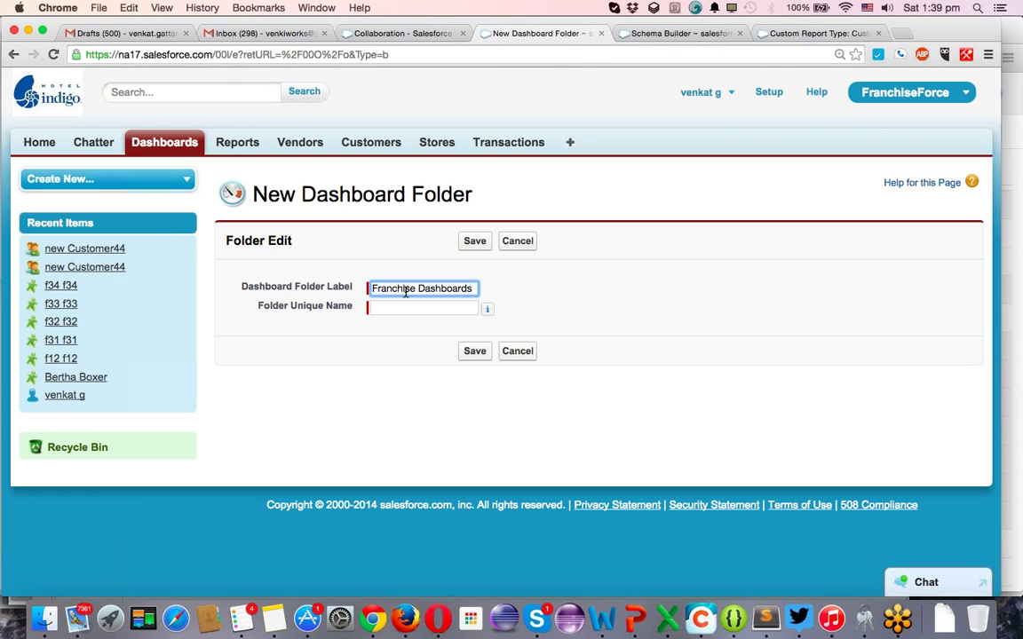
pyautogui.press('Tab')
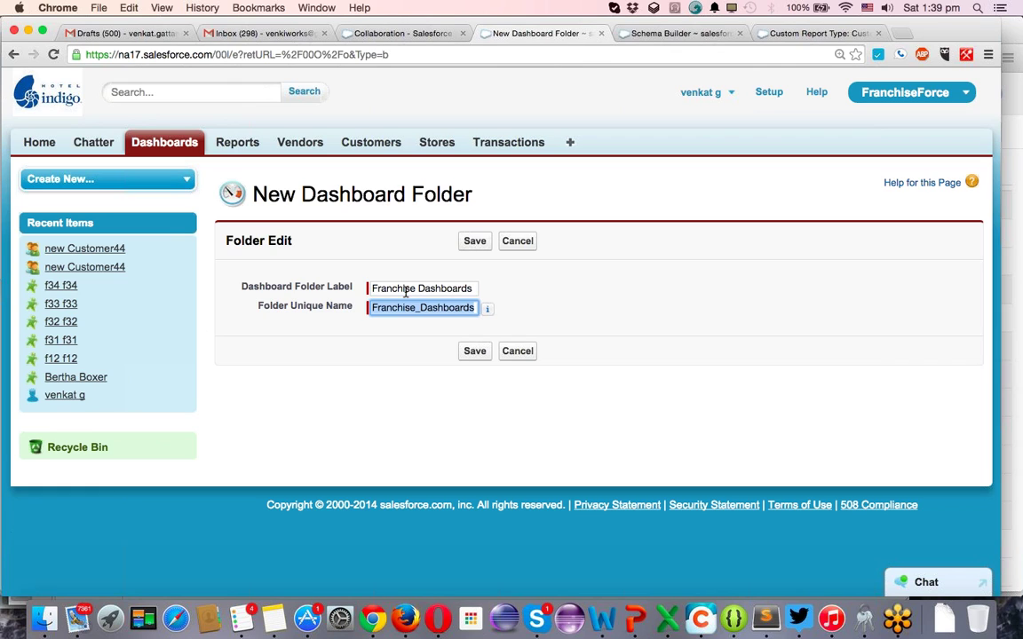
pyautogui.click(480, 359)
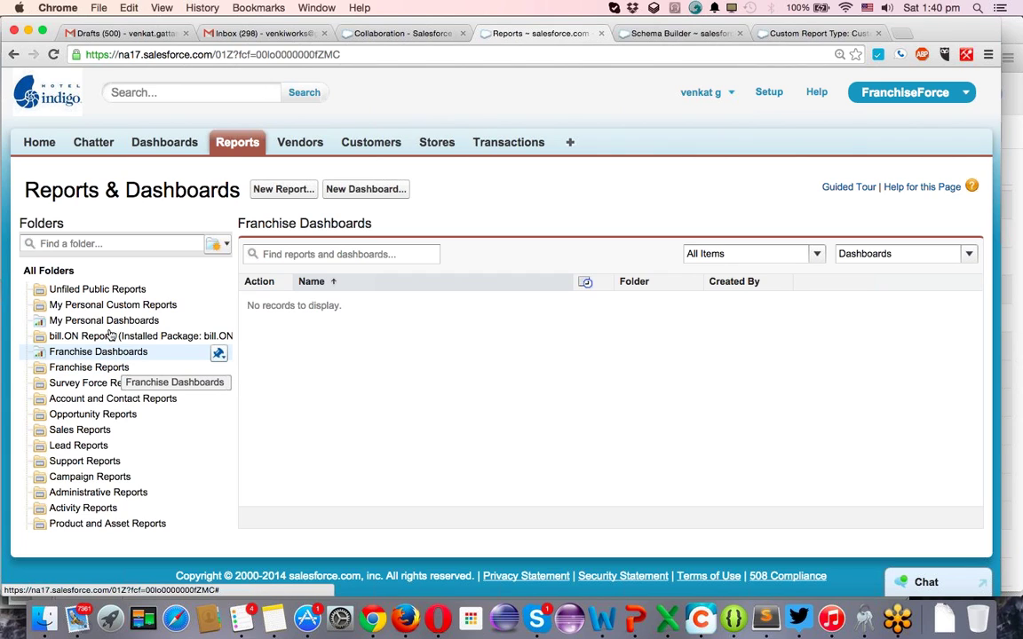
# Share the Franchise Dashboards folder with all three listed users as Viewers and close the sharing dialog.
pyautogui.click(218, 355)
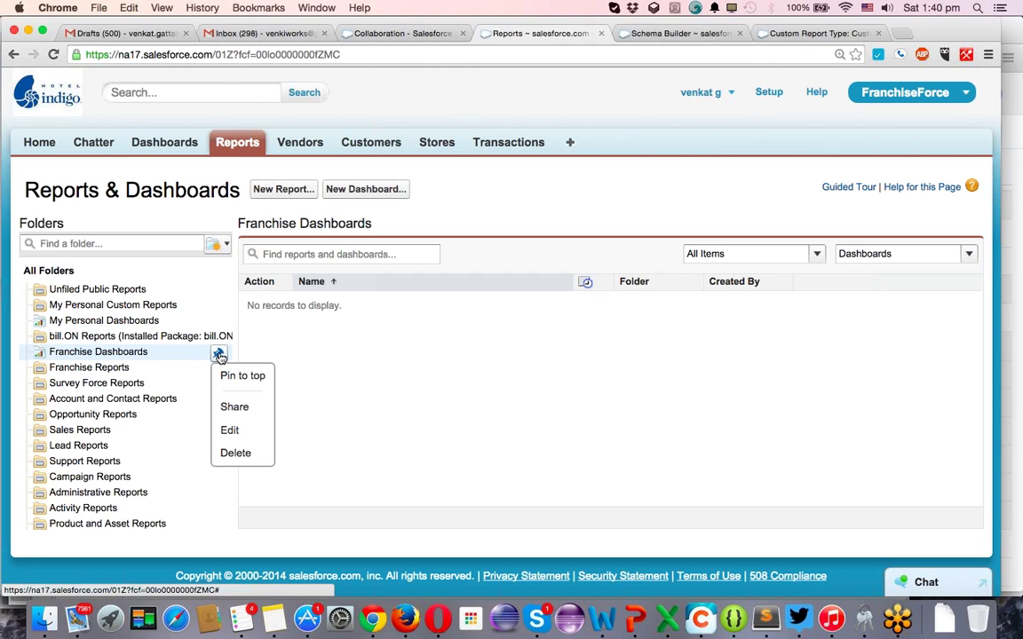
pyautogui.click(228, 414)
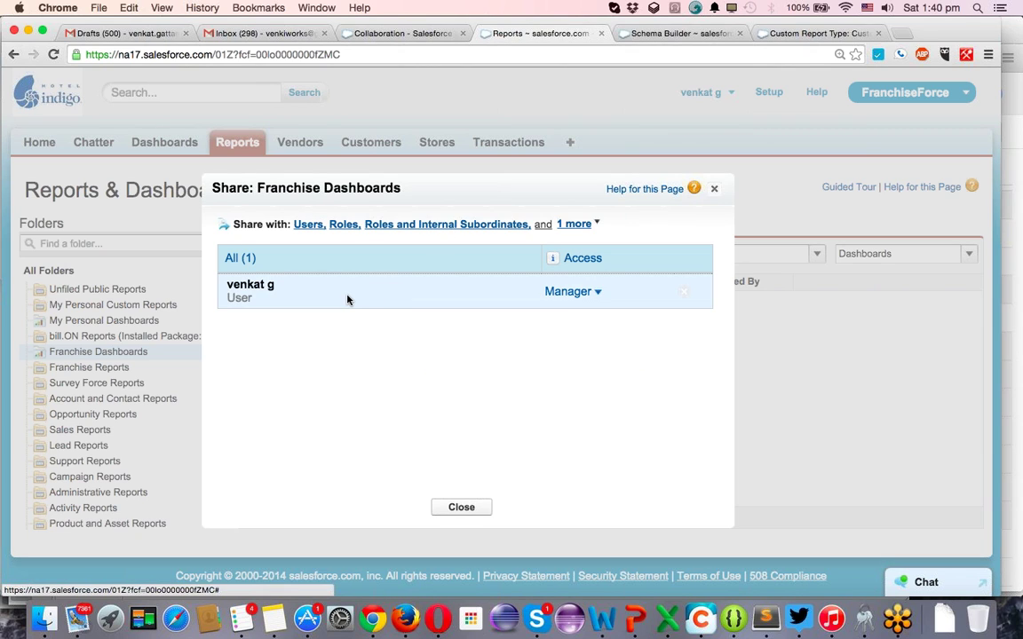
pyautogui.click(312, 226)
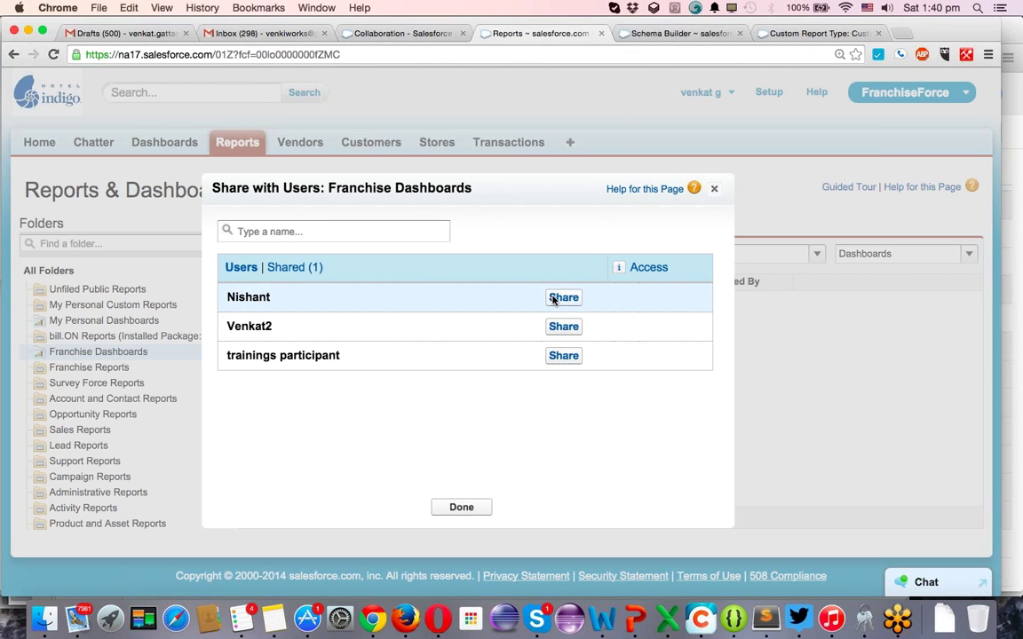
pyautogui.click(563, 298)
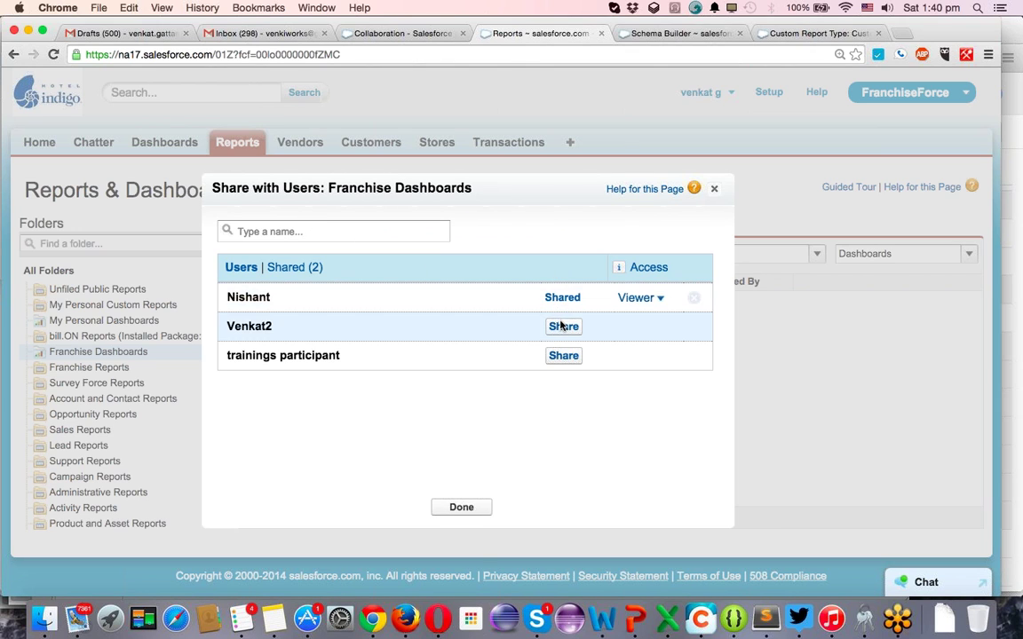
pyautogui.click(563, 327)
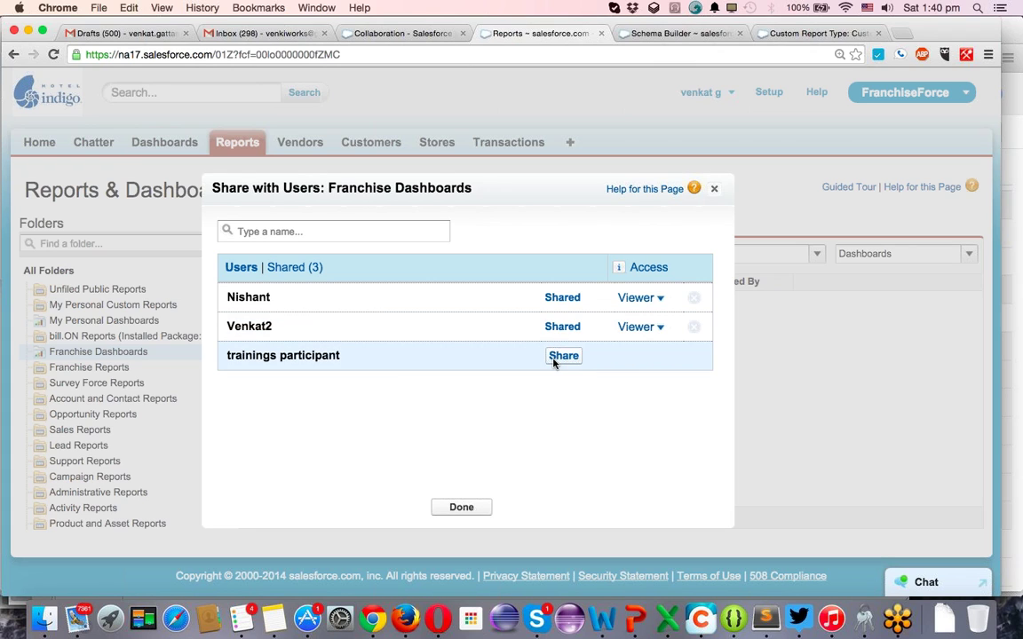
pyautogui.click(557, 358)
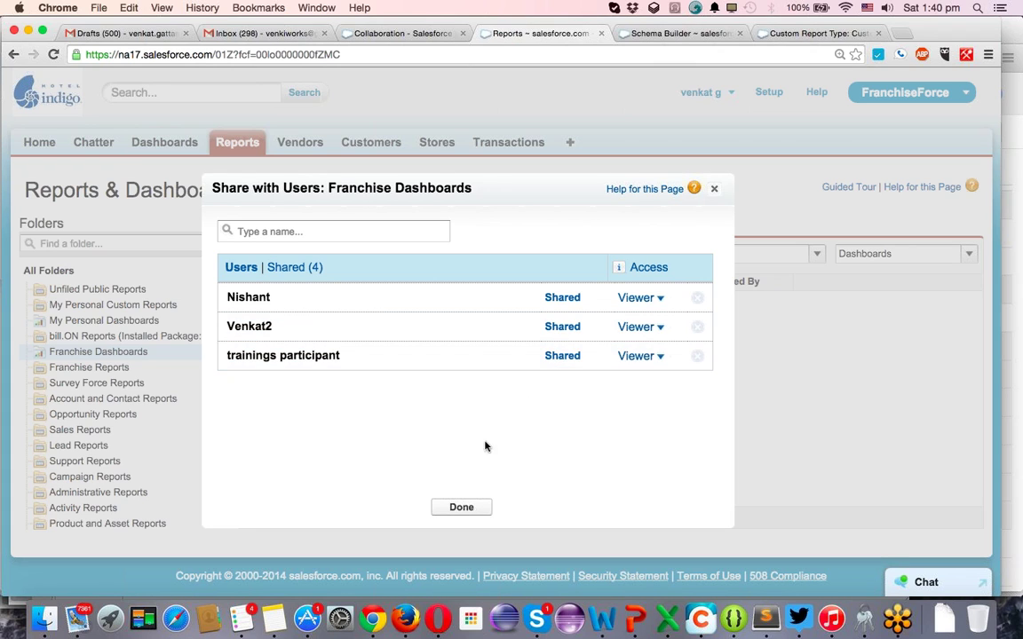
pyautogui.click(462, 507)
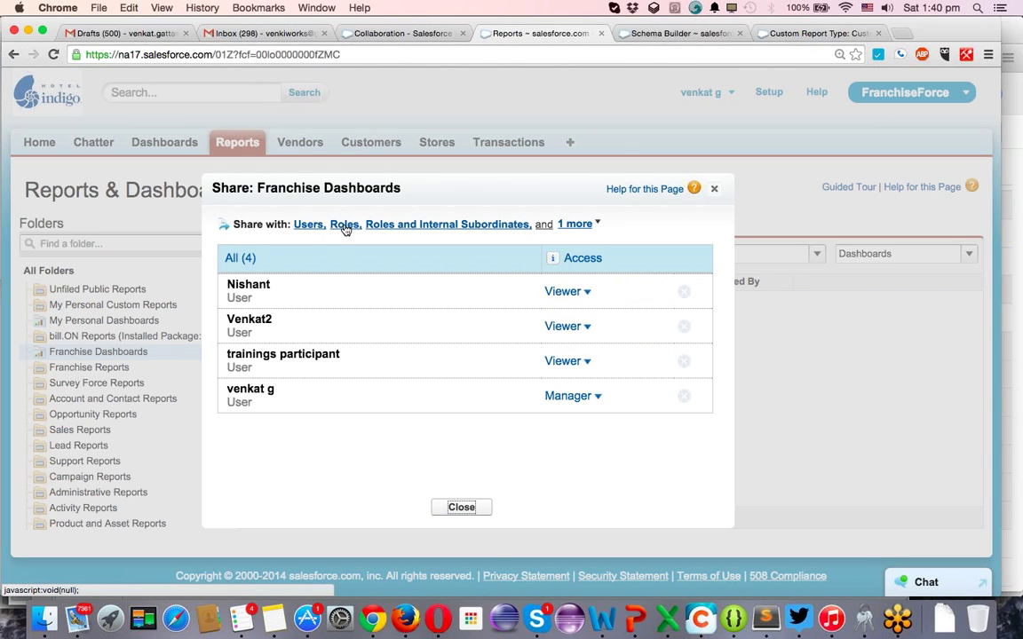
pyautogui.click(581, 224)
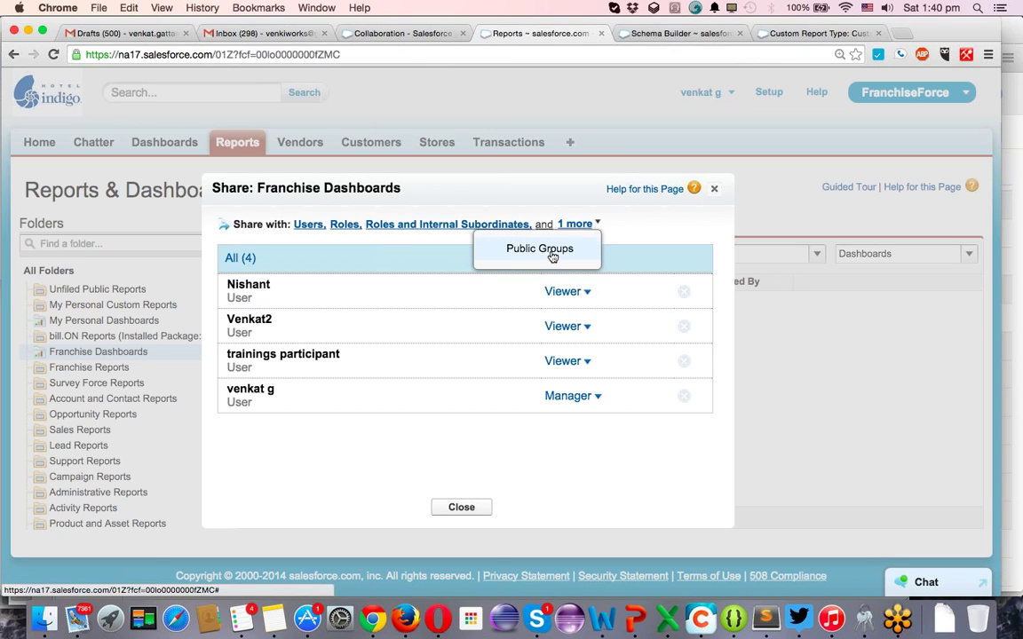
pyautogui.click(717, 191)
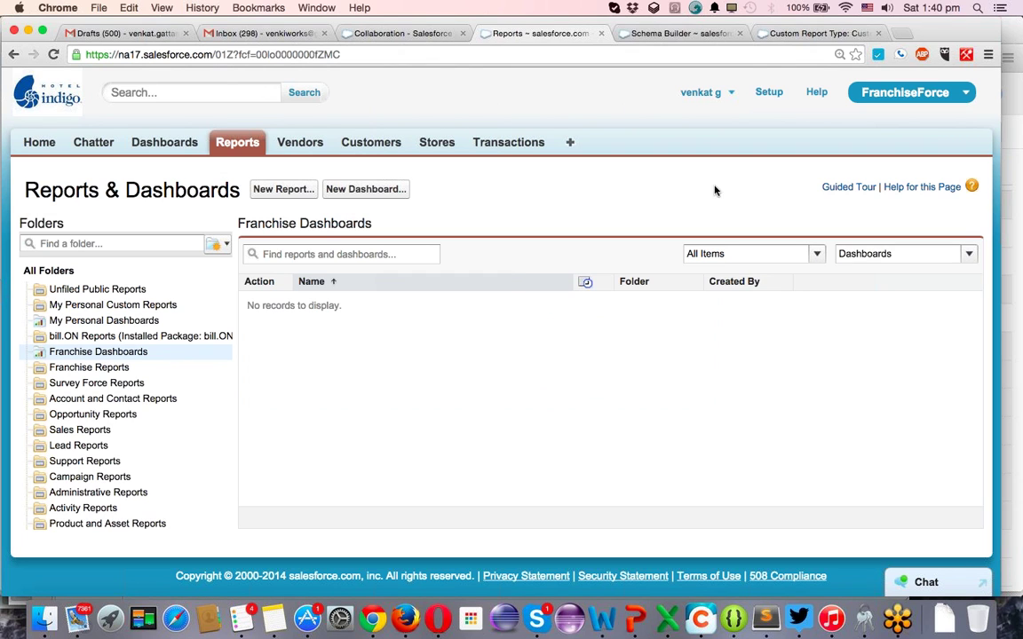
# Share the Franchise Reports folder with the All Internal Users public group as Viewer and close the sharing dialog.
pyautogui.click(103, 371)
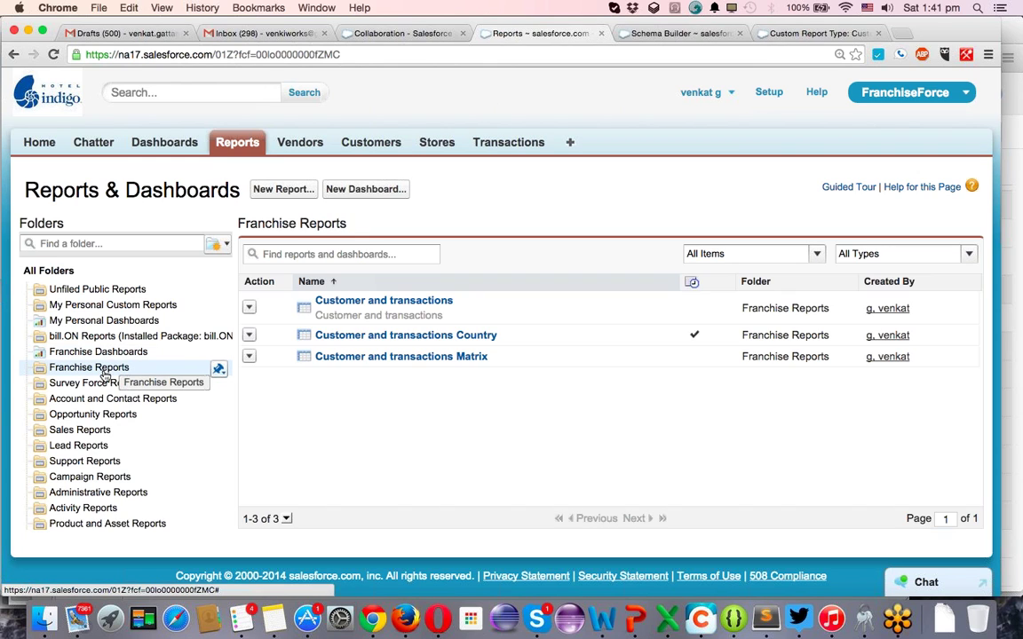
pyautogui.click(220, 369)
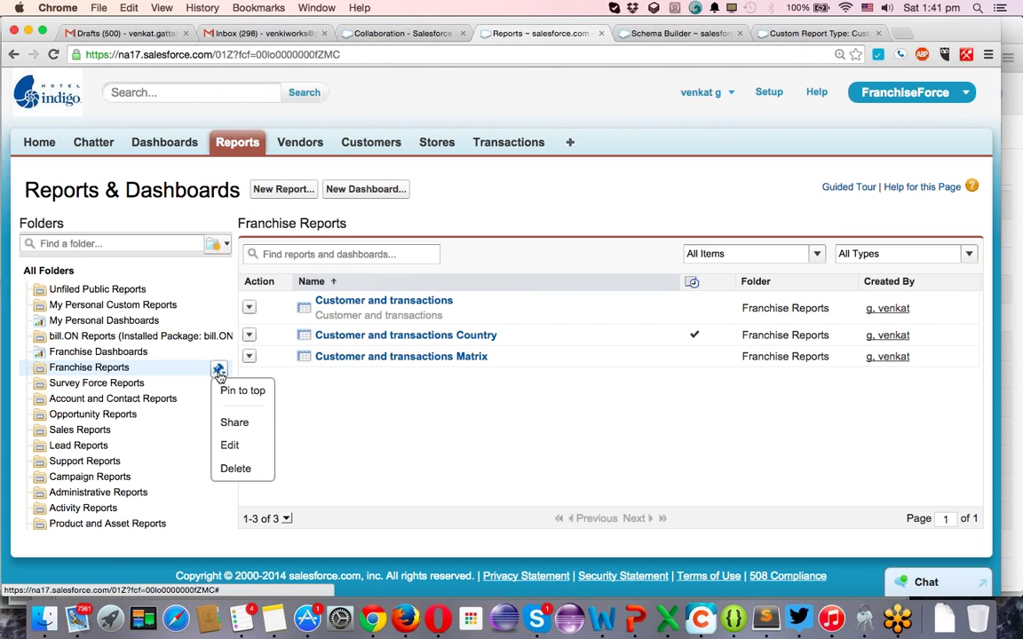
pyautogui.click(233, 423)
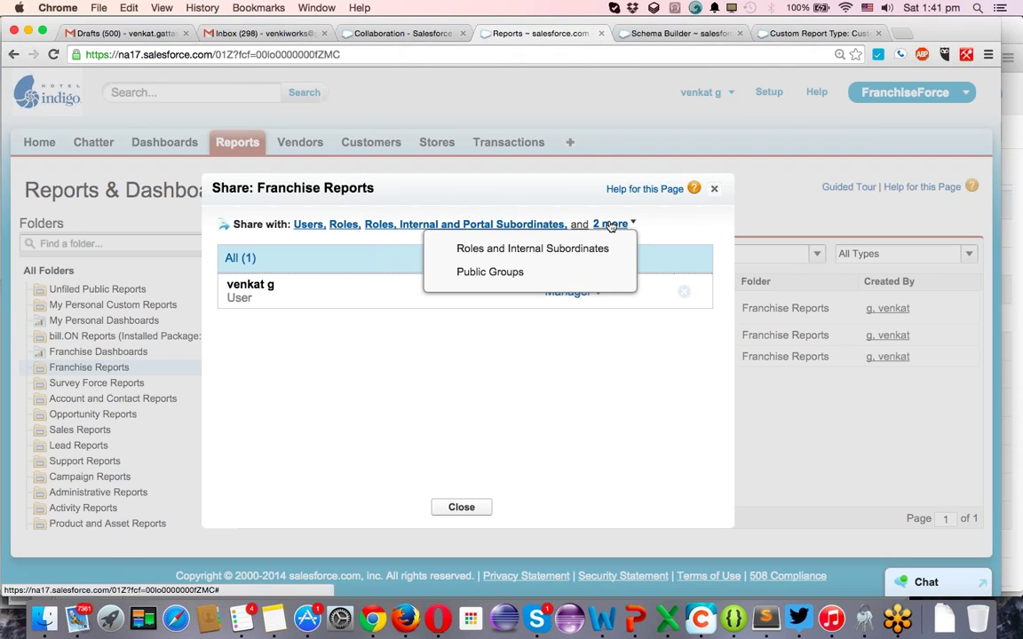
pyautogui.click(536, 273)
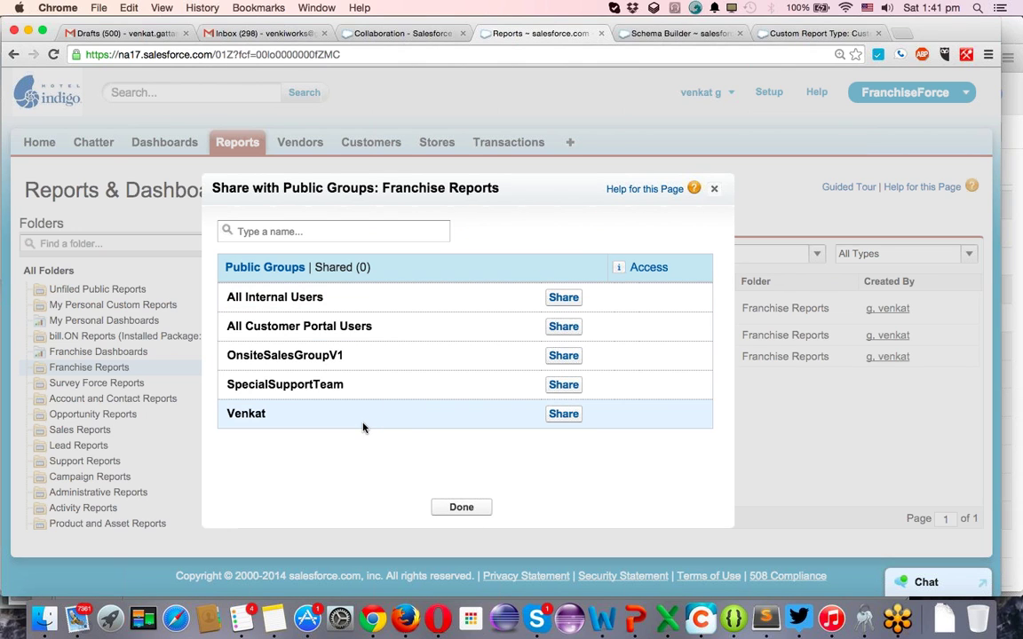
pyautogui.click(550, 299)
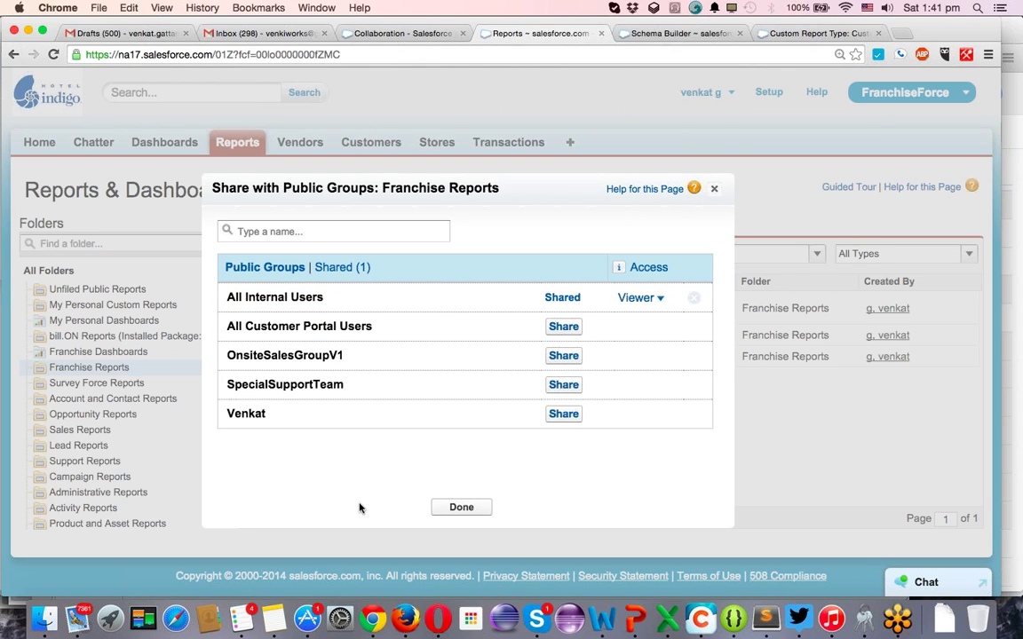
pyautogui.click(468, 508)
pyautogui.click(468, 508)
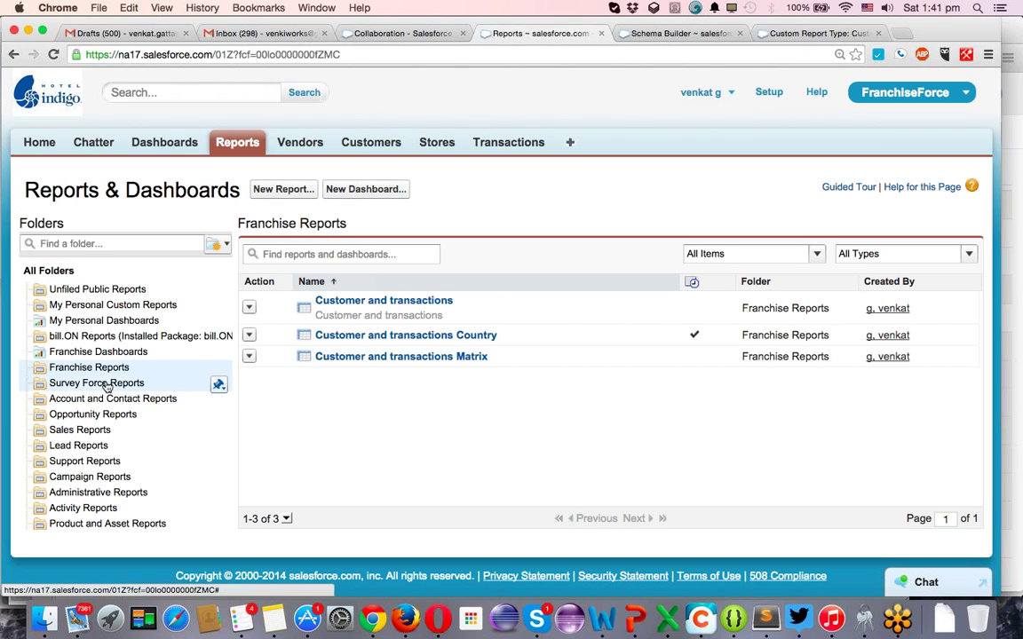
# Start a new dashboard from the Franchise Dashboards folder and place Horizontal Bar Chart, Vertical Bar Chart and Line Chart components across its three columns.
pyautogui.click(99, 352)
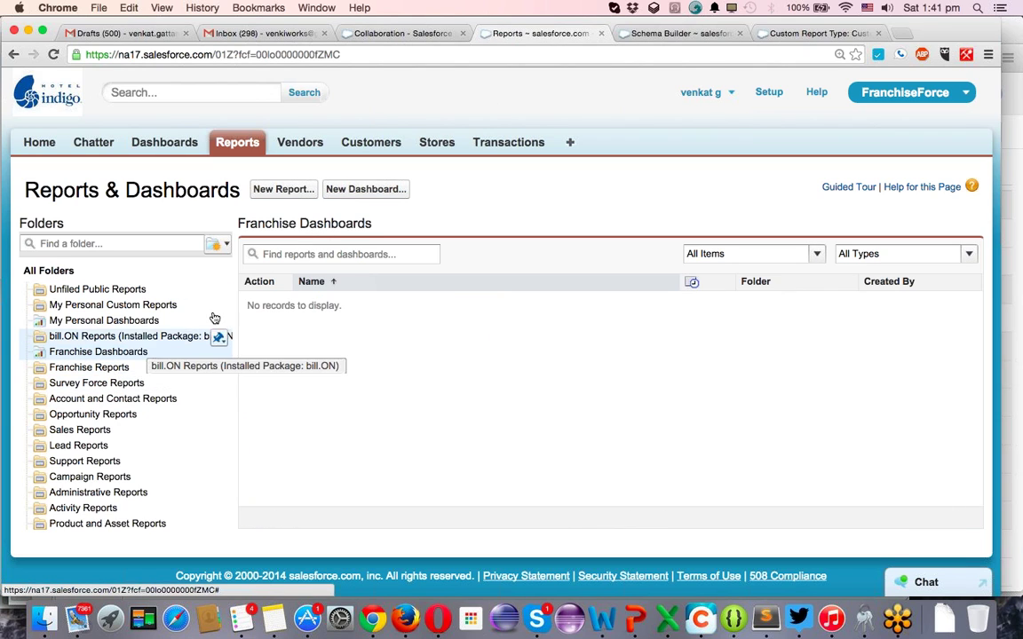
pyautogui.click(354, 194)
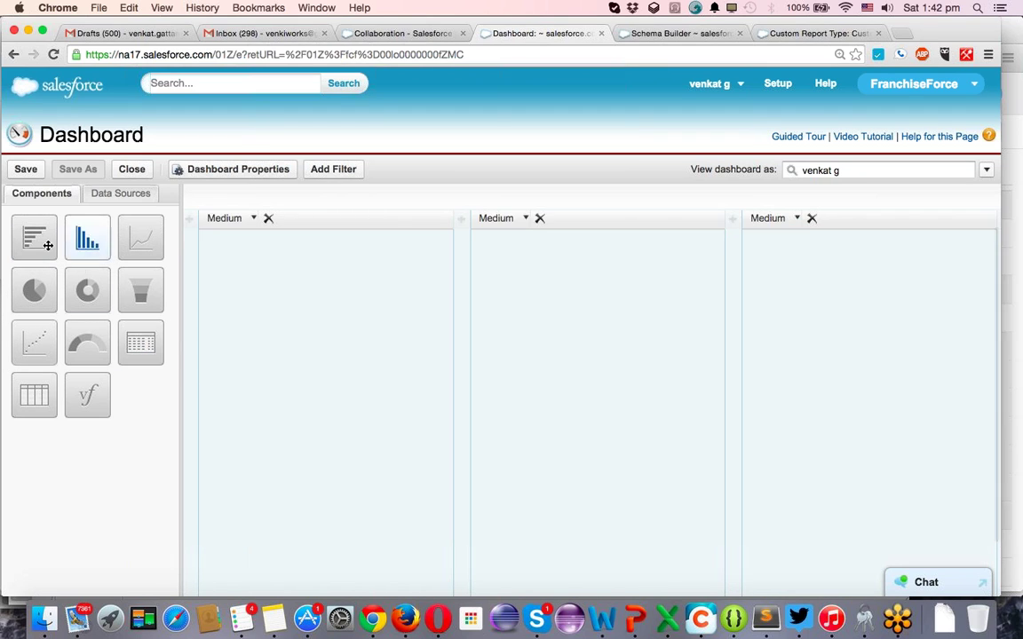
pyautogui.moveTo(48, 247); pyautogui.dragTo(269, 347)
pyautogui.moveTo(87, 238); pyautogui.dragTo(531, 312)
pyautogui.moveTo(141, 237); pyautogui.dragTo(803, 324)
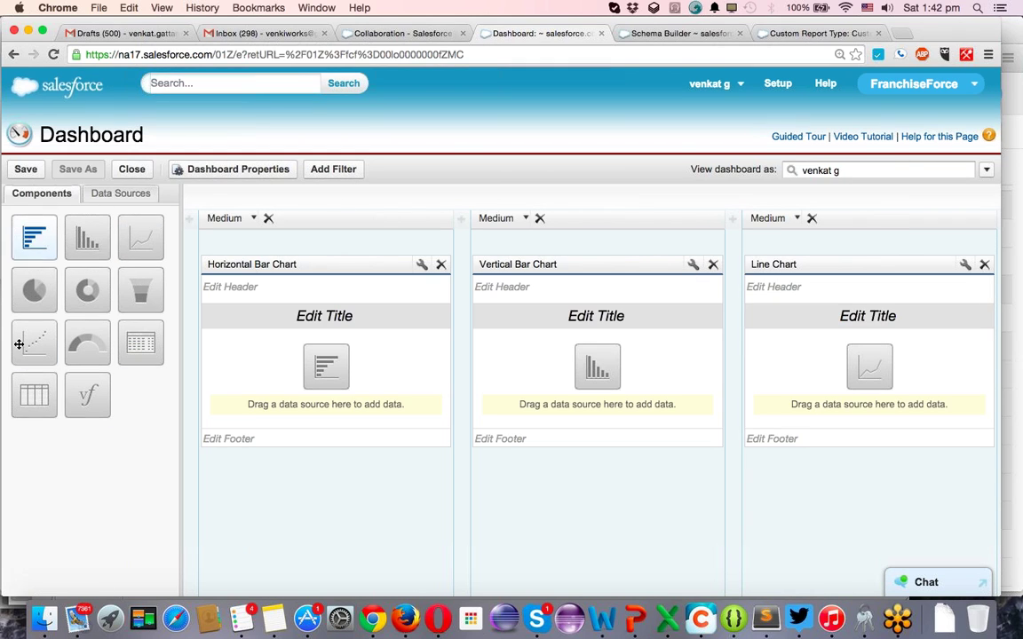
# Add a second row of components to the dashboard: Pie Chart, Donut Chart and Funnel Chart.
pyautogui.moveTo(88, 289); pyautogui.dragTo(302, 519)
pyautogui.scroll(-2, 434, 359)
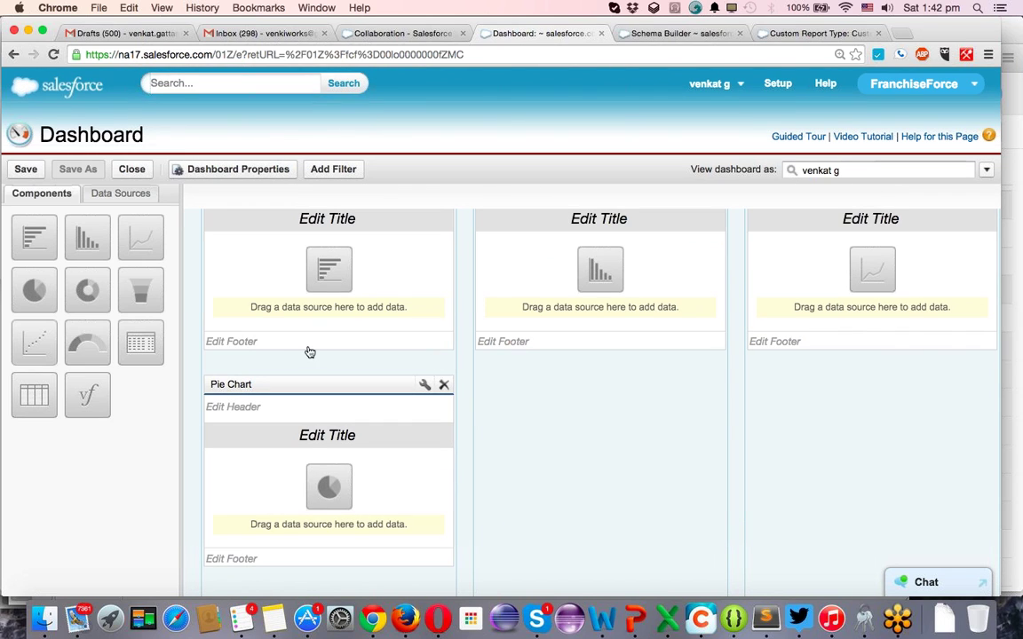
pyautogui.moveTo(87, 289); pyautogui.dragTo(552, 454)
pyautogui.moveTo(140, 290); pyautogui.dragTo(838, 421)
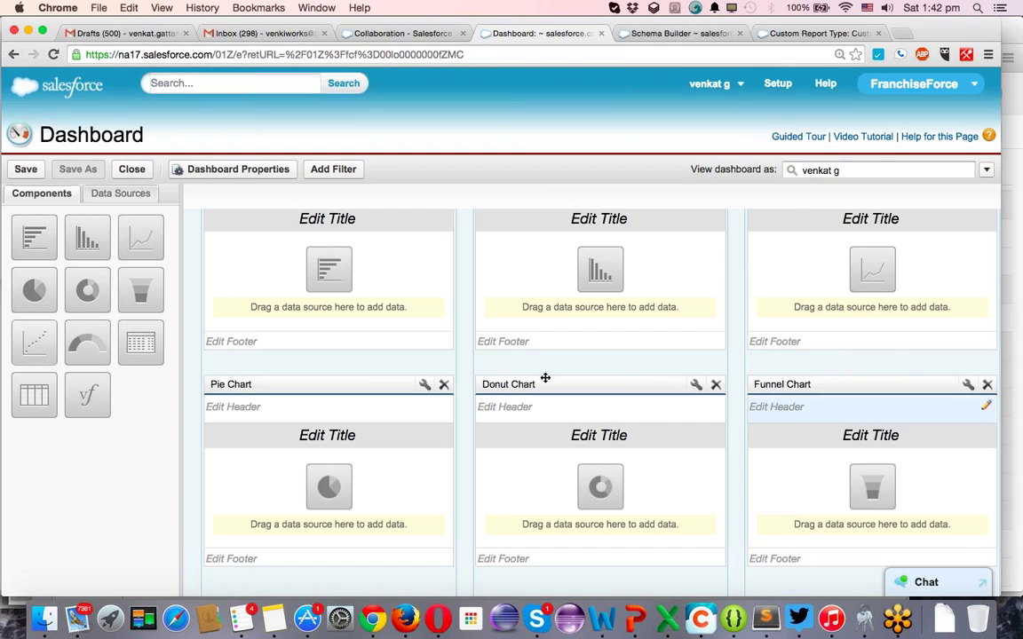
# Add Scatter Chart, Gauge and Metric components as the third row, with Table and Visualforce Page components below them.
pyautogui.hscroll(-3, 356, 399)
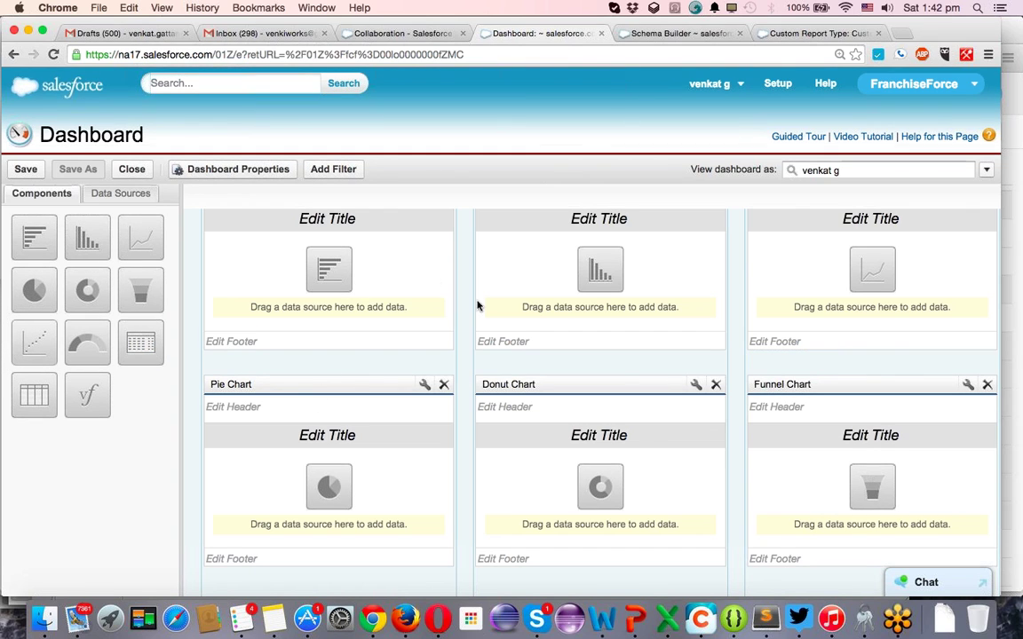
pyautogui.moveTo(34, 342); pyautogui.dragTo(269, 574)
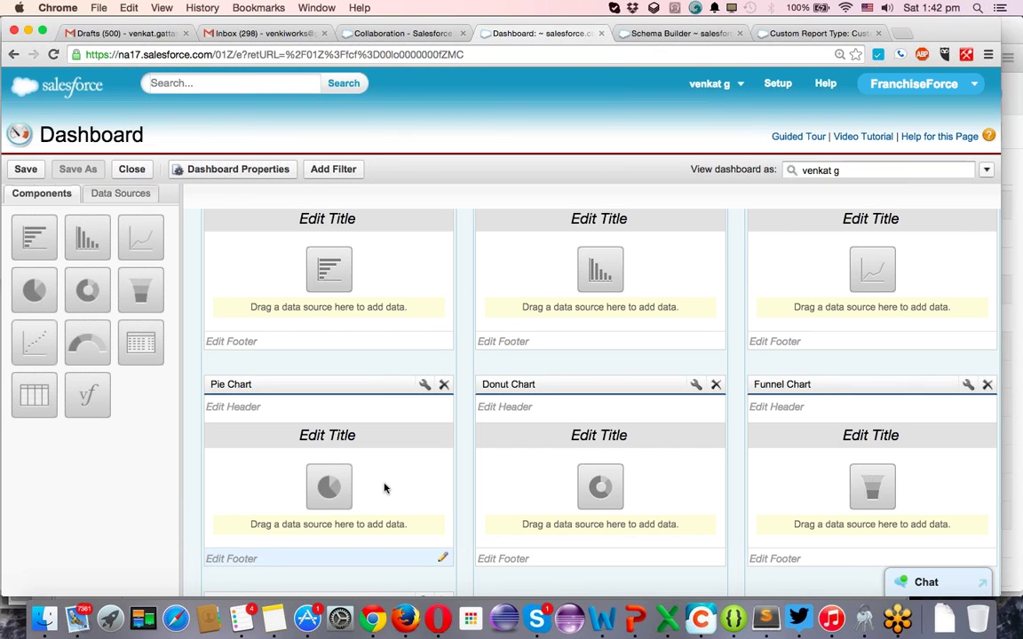
pyautogui.scroll(-5, 400, 475)
pyautogui.moveTo(87, 341); pyautogui.dragTo(536, 437)
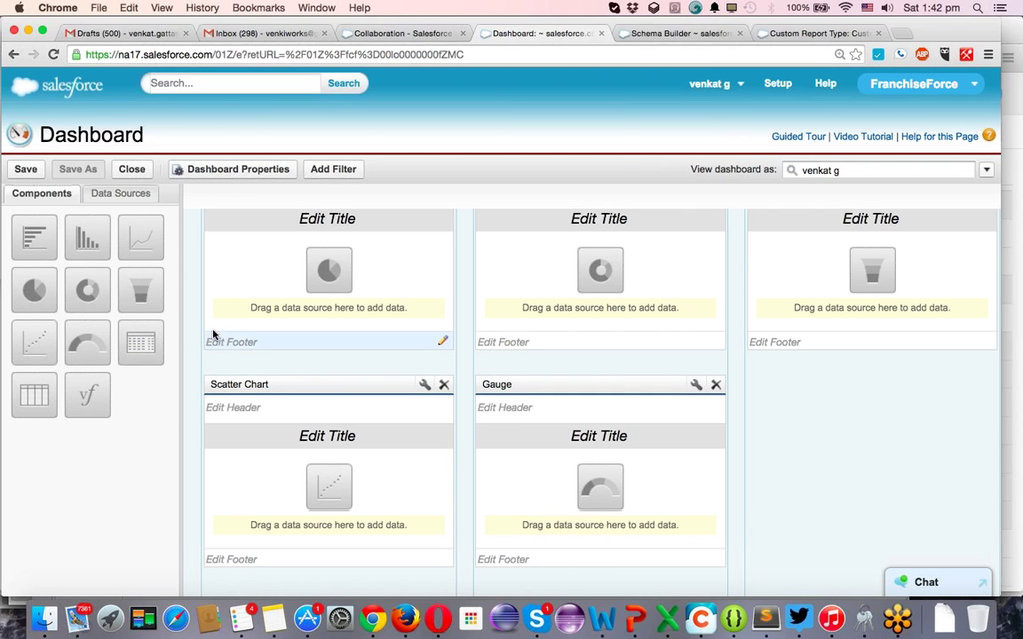
pyautogui.moveTo(131, 331); pyautogui.dragTo(759, 423)
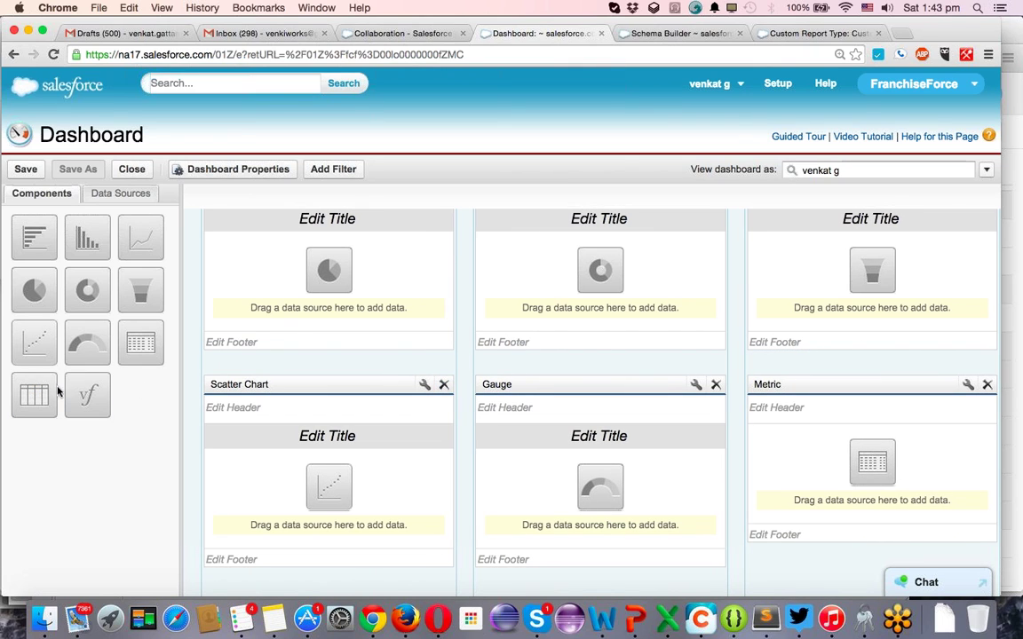
pyautogui.moveTo(33, 395); pyautogui.dragTo(333, 585)
pyautogui.moveTo(98, 390); pyautogui.dragTo(532, 486)
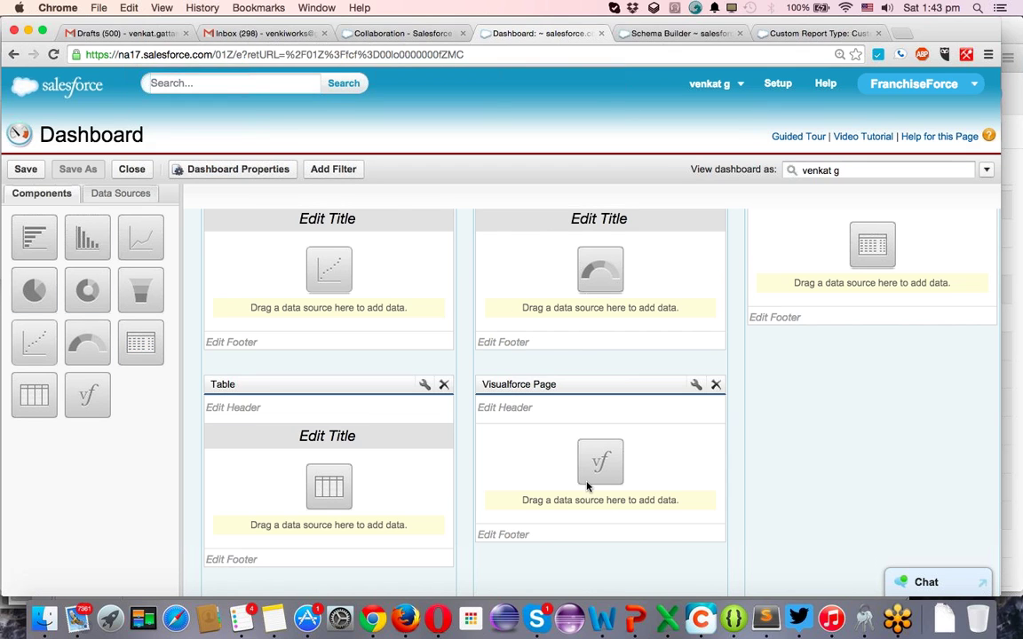
# Open the header fields of the horizontal bar, vertical bar and line chart components.
pyautogui.scroll(6, 586, 485)
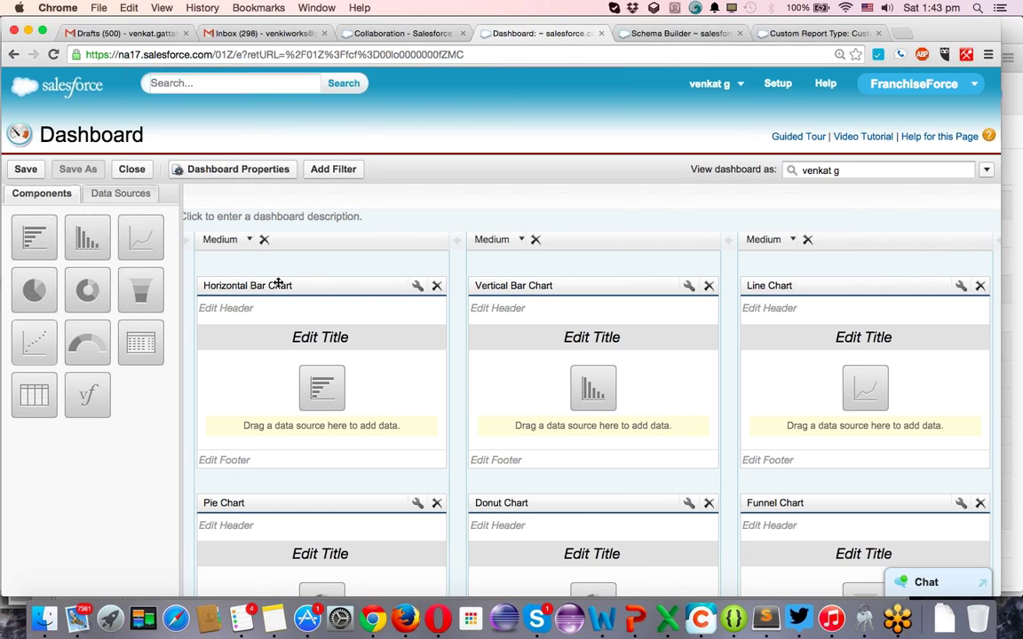
pyautogui.click(237, 308)
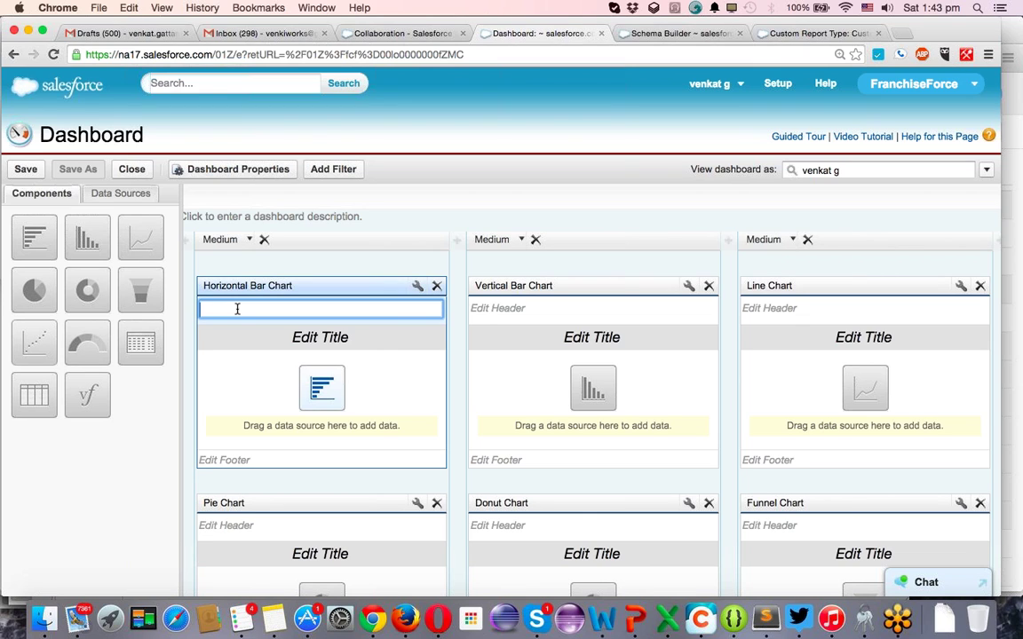
pyautogui.click(484, 308)
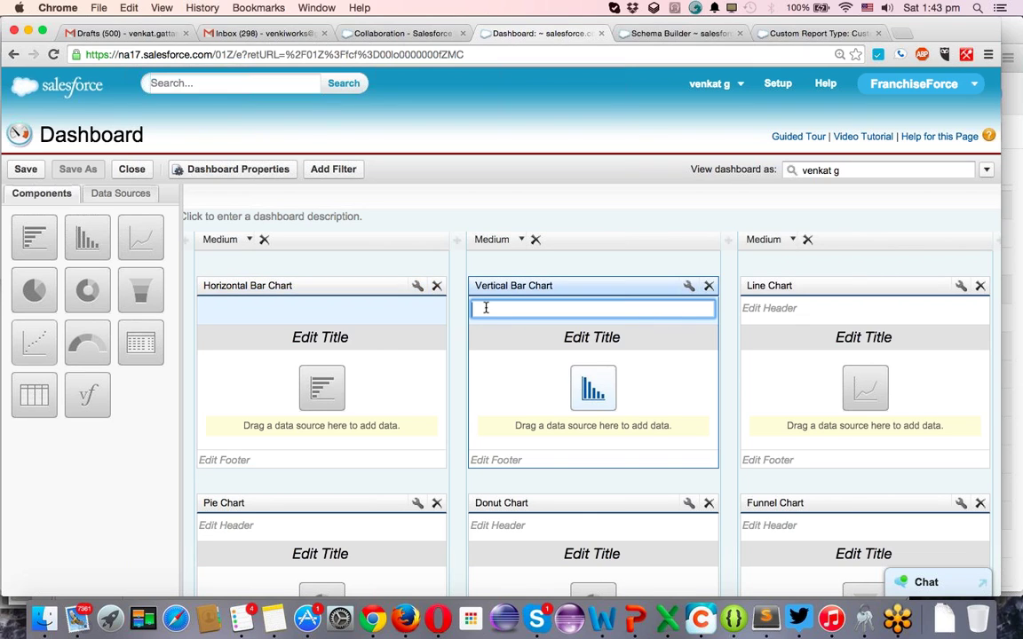
pyautogui.click(769, 306)
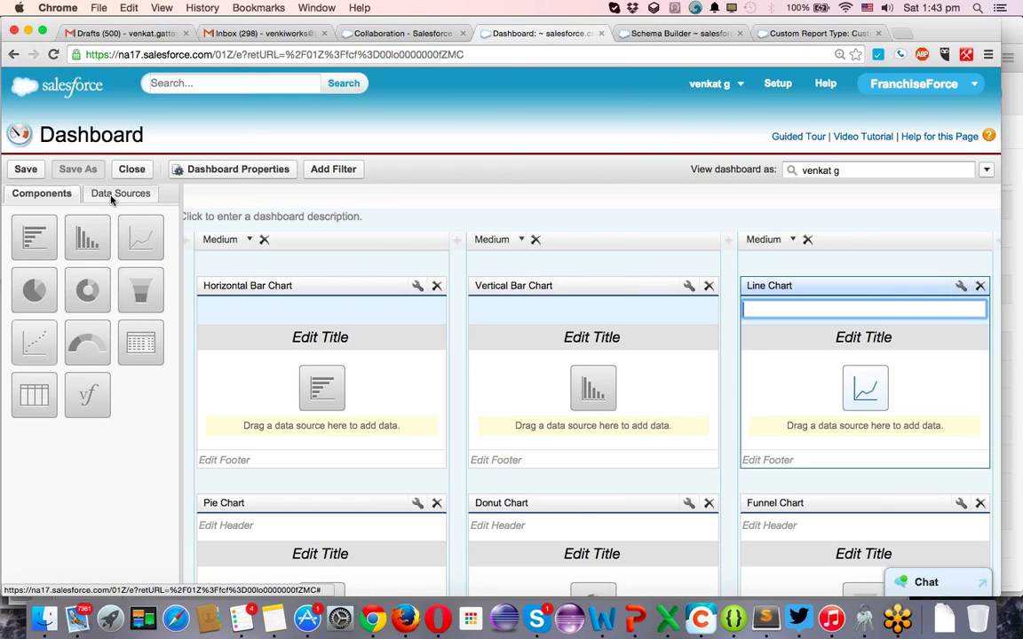
# Show the dashboard's data sources and expand the Franchise Reports folder under Reports.
pyautogui.click(112, 196)
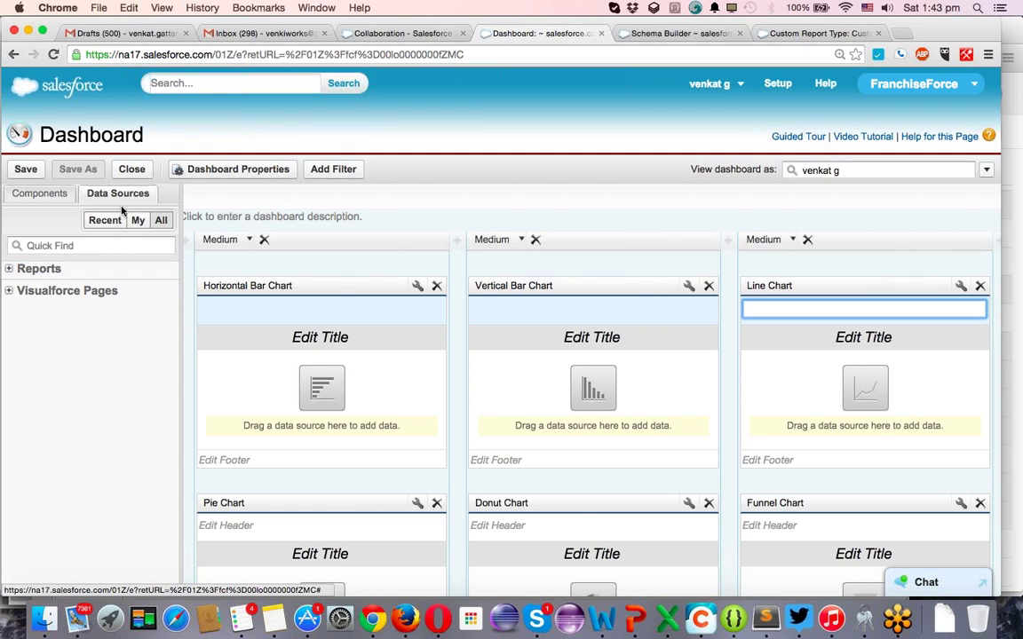
pyautogui.click(52, 193)
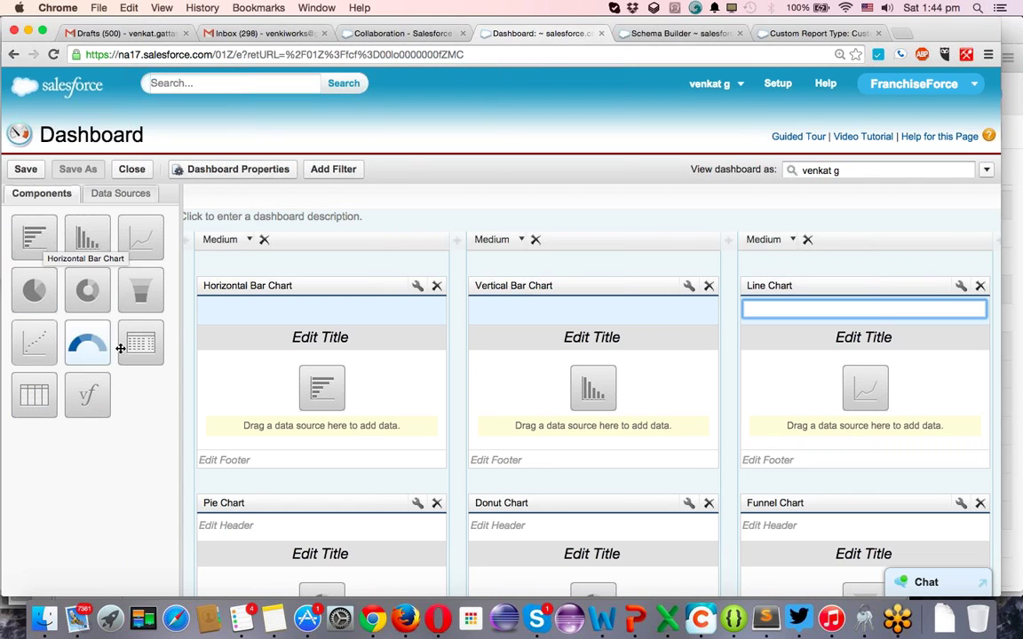
pyautogui.click(97, 190)
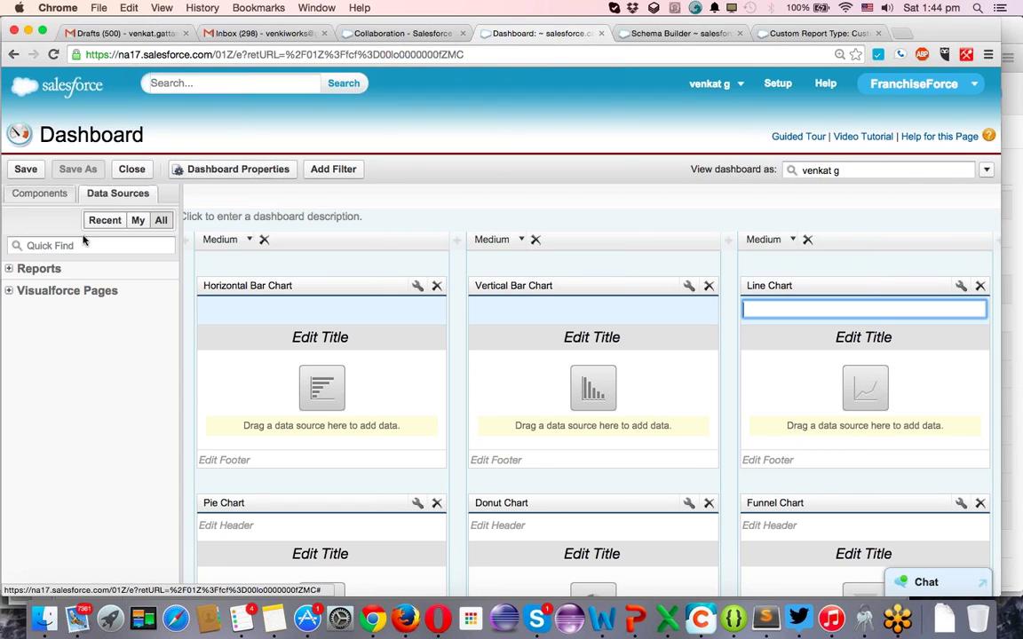
pyautogui.click(11, 269)
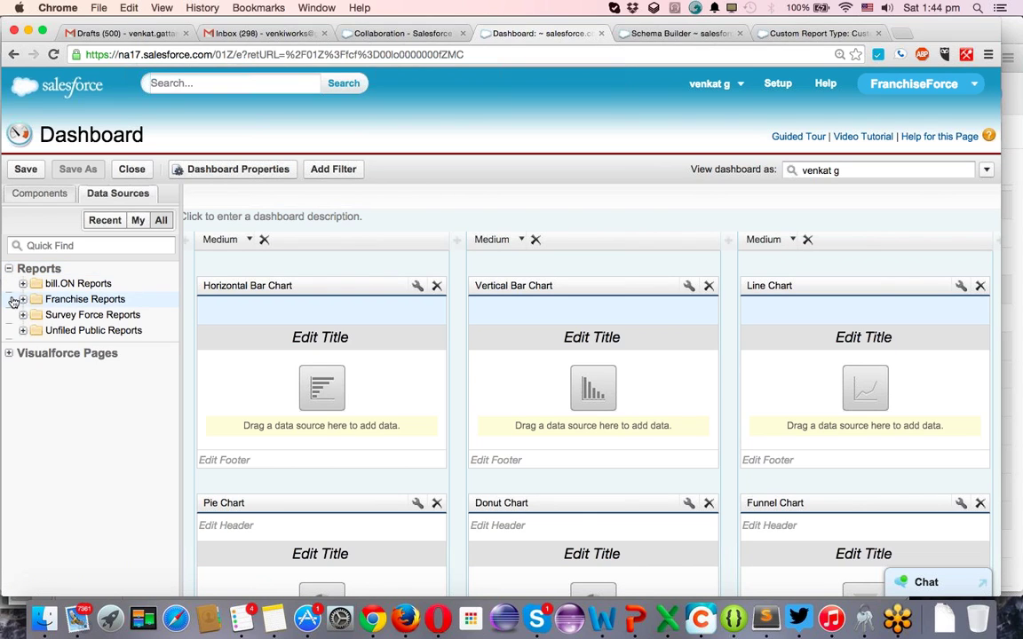
pyautogui.click(23, 300)
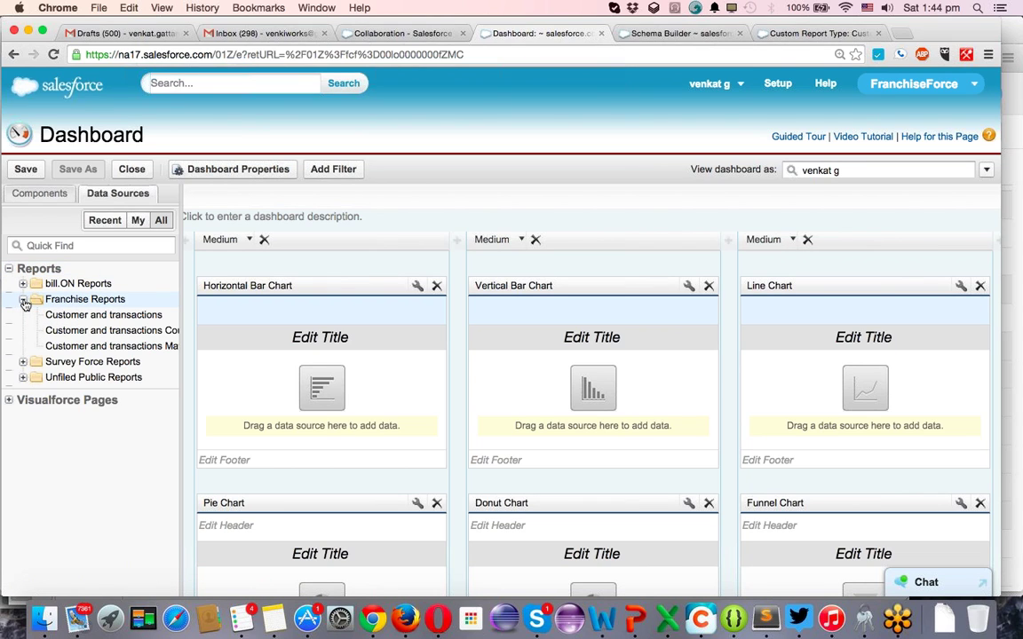
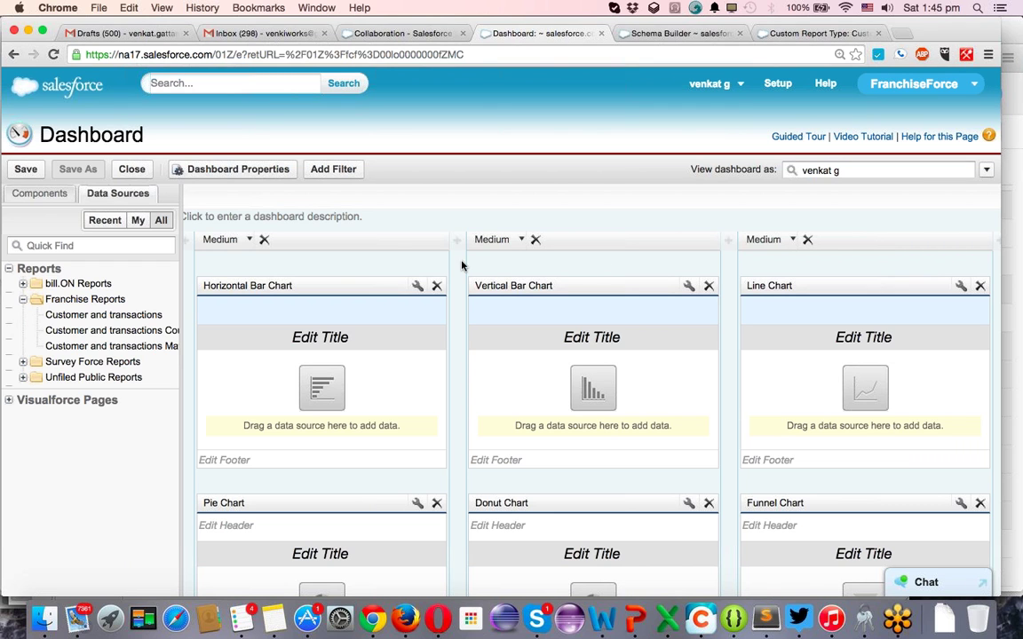
# Try to use the Customer and transactions report as the data source of the horizontal bar chart.
pyautogui.scroll(-10, 411, 346)
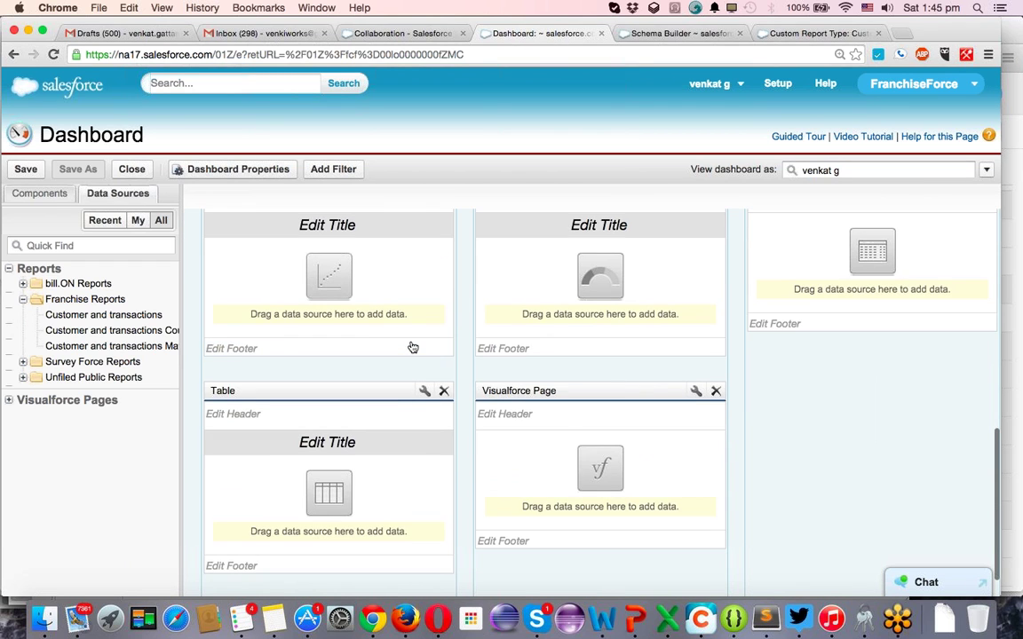
pyautogui.scroll(10, 411, 346)
pyautogui.scroll(2, 411, 346)
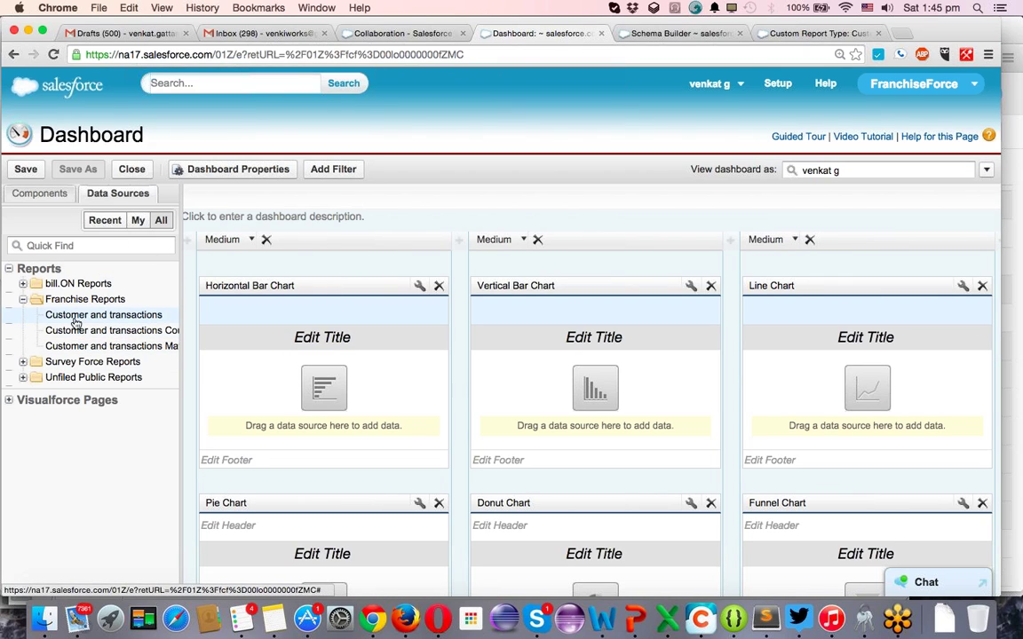
pyautogui.moveTo(104, 318); pyautogui.dragTo(286, 387)
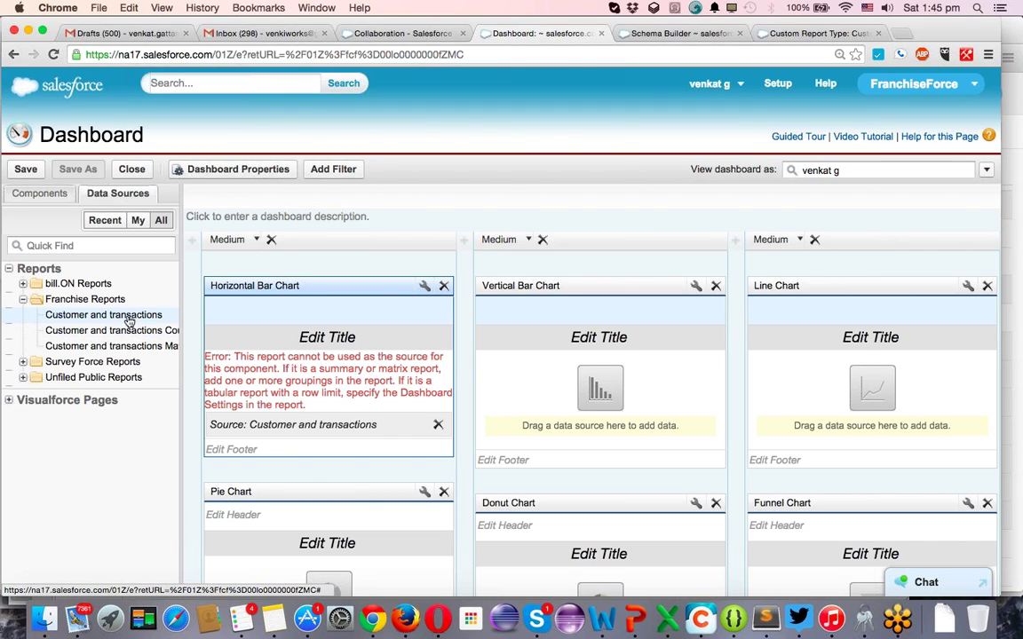
# Assign the Customer and transactions Country report as data source to the horizontal bar, vertical bar and line charts.
pyautogui.moveTo(151, 339); pyautogui.dragTo(355, 400)
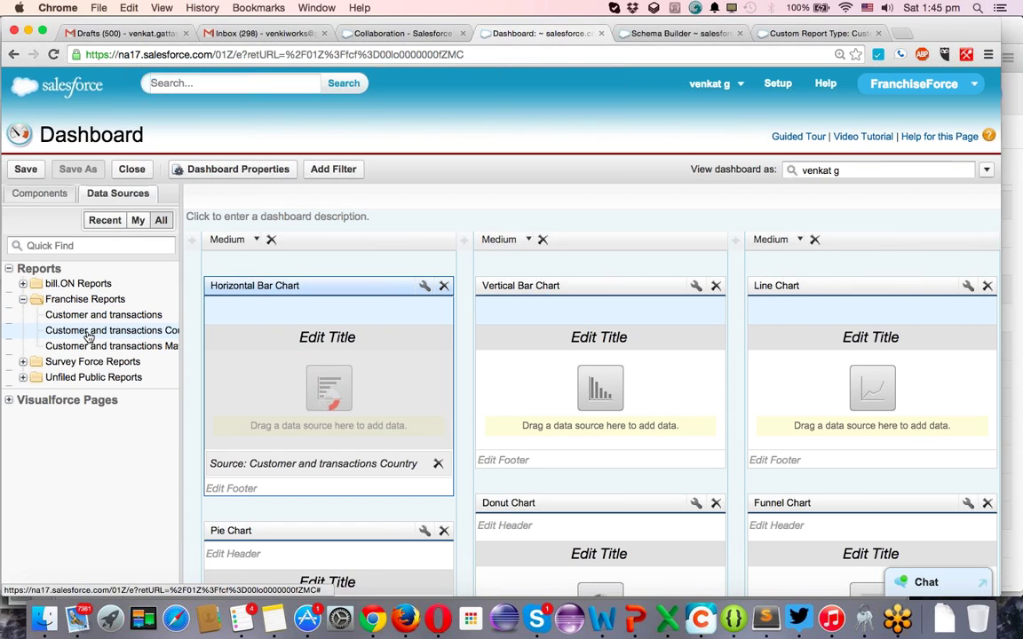
pyautogui.moveTo(88, 338); pyautogui.dragTo(599, 389)
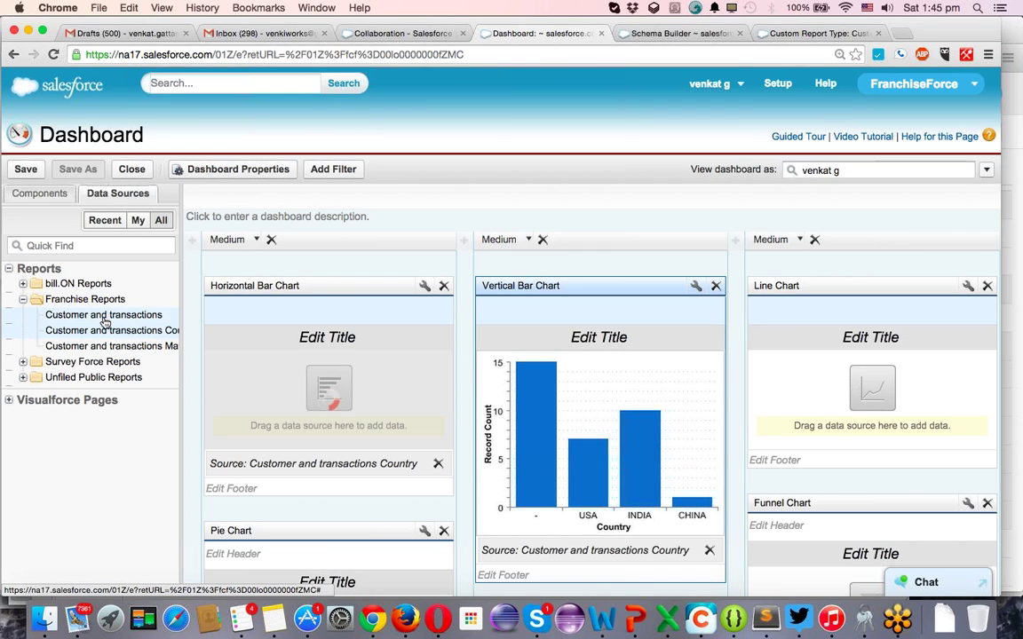
pyautogui.moveTo(98, 332); pyautogui.dragTo(826, 405)
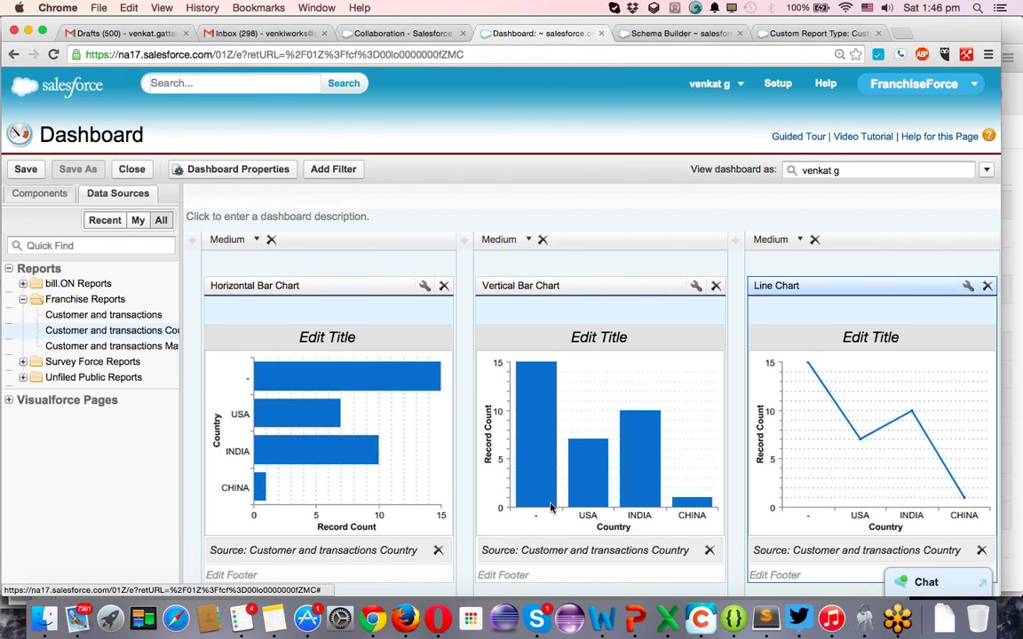
# Assign the Customer and transactions Country report as data source to the pie chart.
pyautogui.scroll(-3, 551, 507)
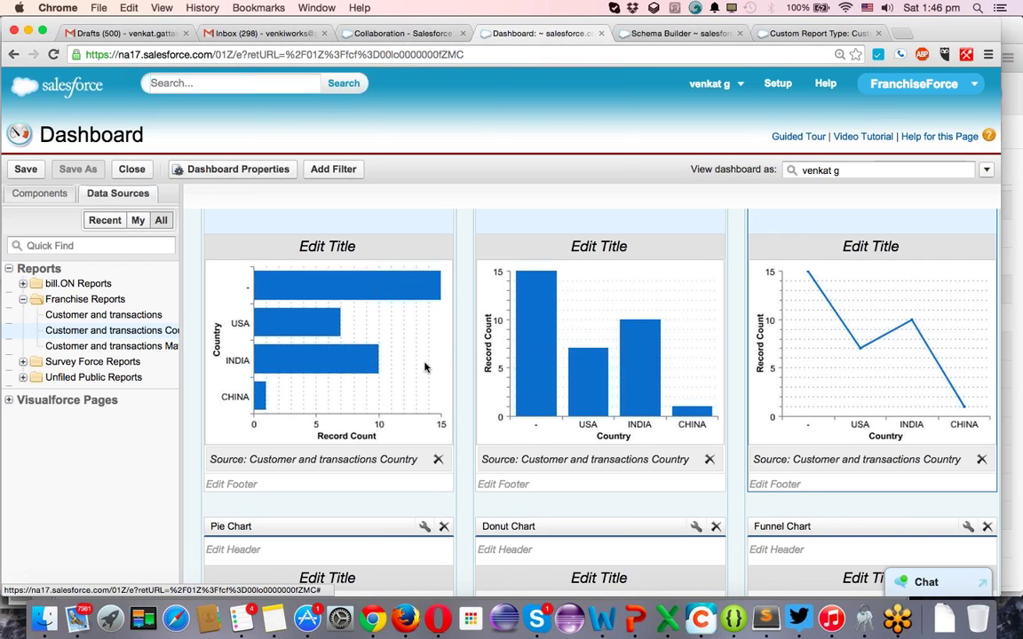
pyautogui.scroll(-3, 424, 367)
pyautogui.scroll(-5, 306, 324)
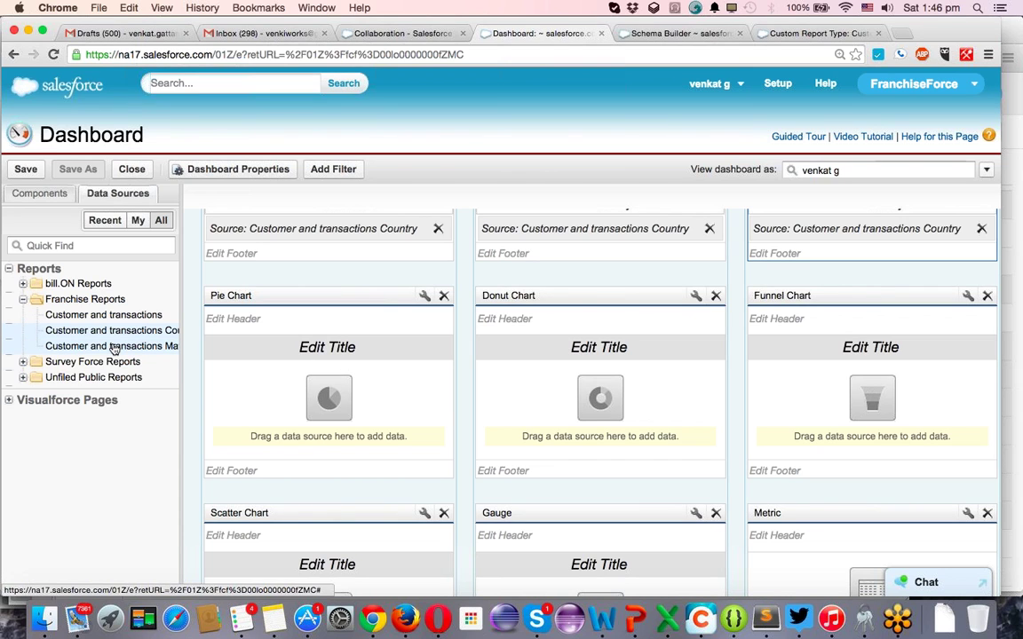
pyautogui.moveTo(105, 332); pyautogui.dragTo(332, 413)
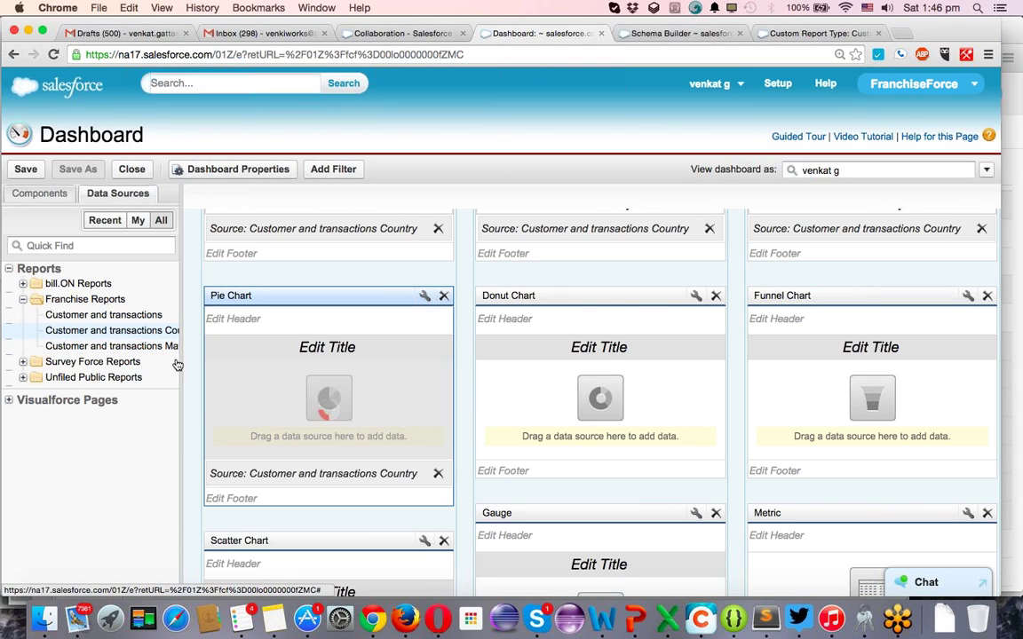
# Assign the Customer and transactions Country report as data source to the donut, funnel, scatter and gauge components.
pyautogui.moveTo(129, 334); pyautogui.dragTo(590, 422)
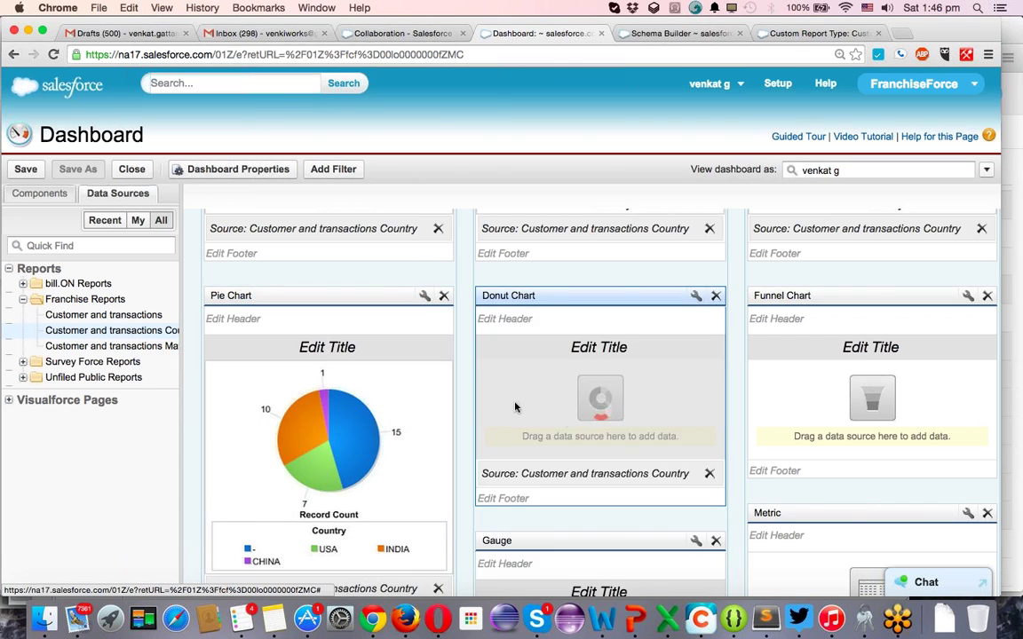
pyautogui.moveTo(107, 330); pyautogui.dragTo(833, 441)
pyautogui.scroll(-5, 831, 442)
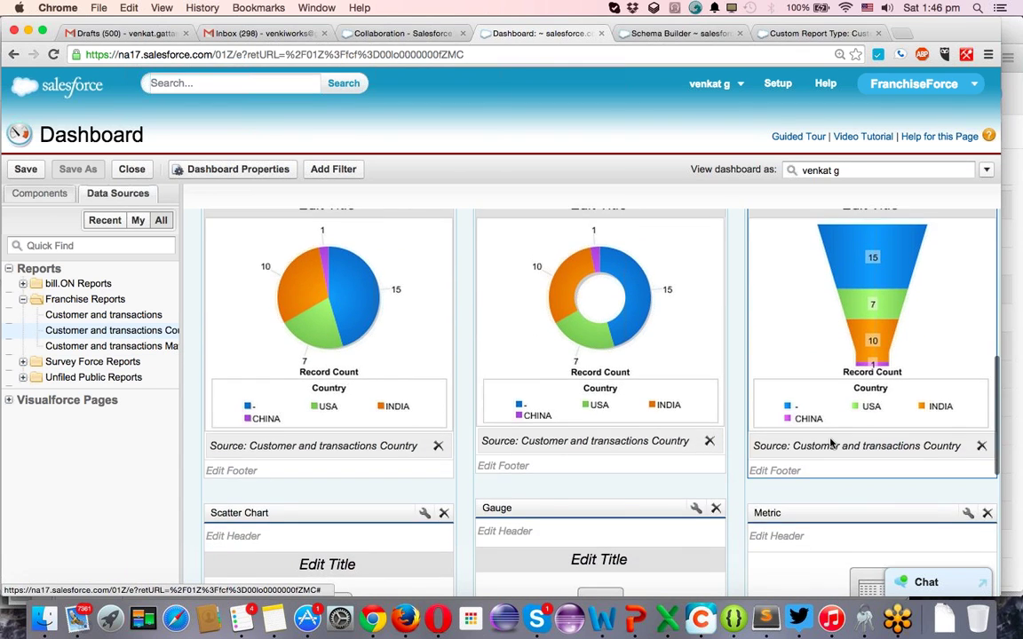
pyautogui.scroll(-2, 833, 443)
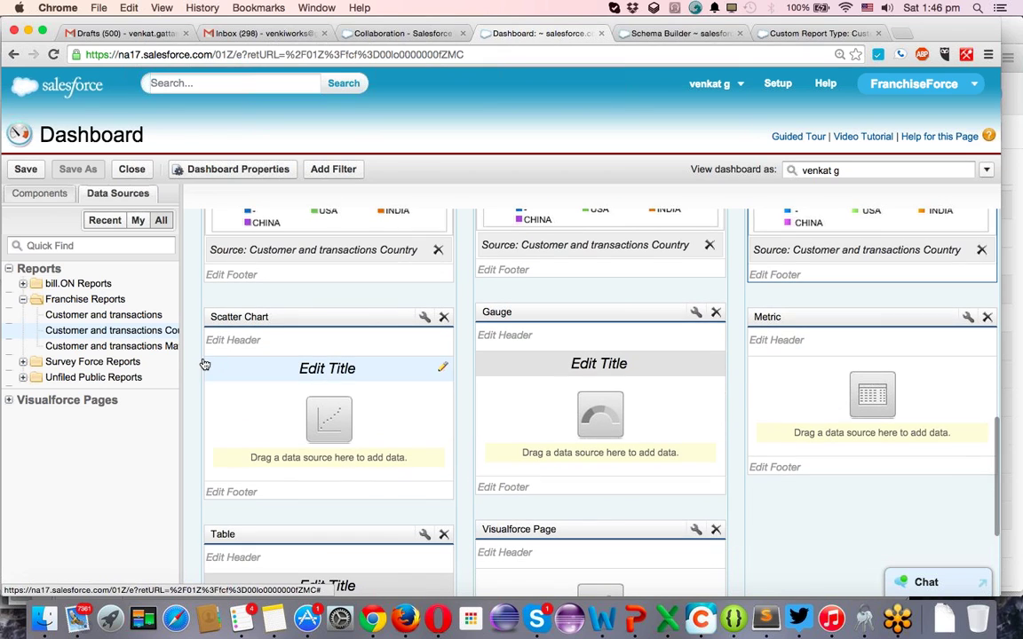
pyautogui.moveTo(128, 334); pyautogui.dragTo(292, 427)
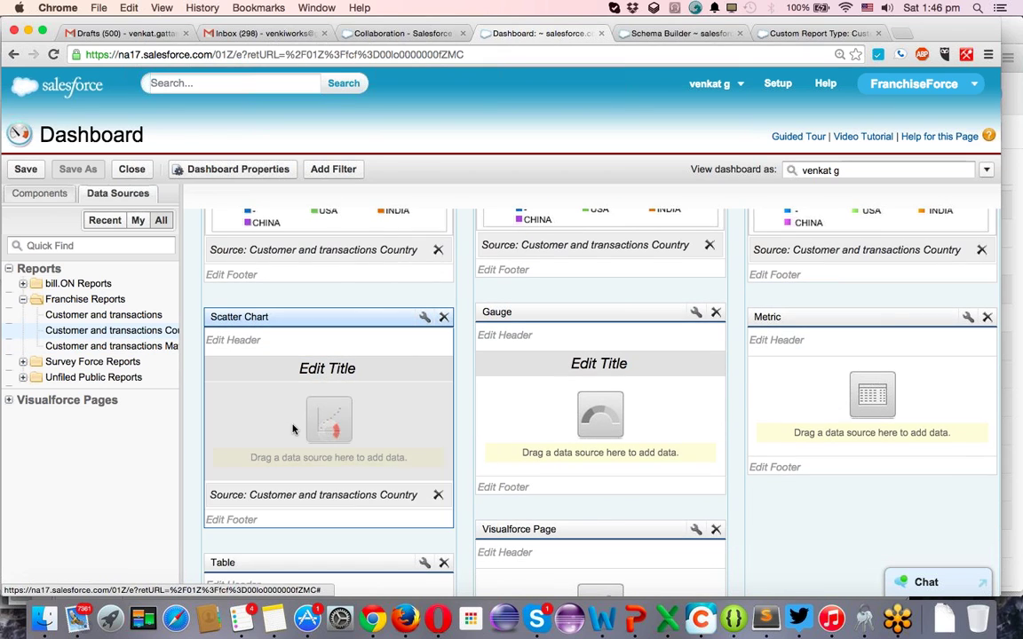
pyautogui.moveTo(103, 336); pyautogui.dragTo(544, 410)
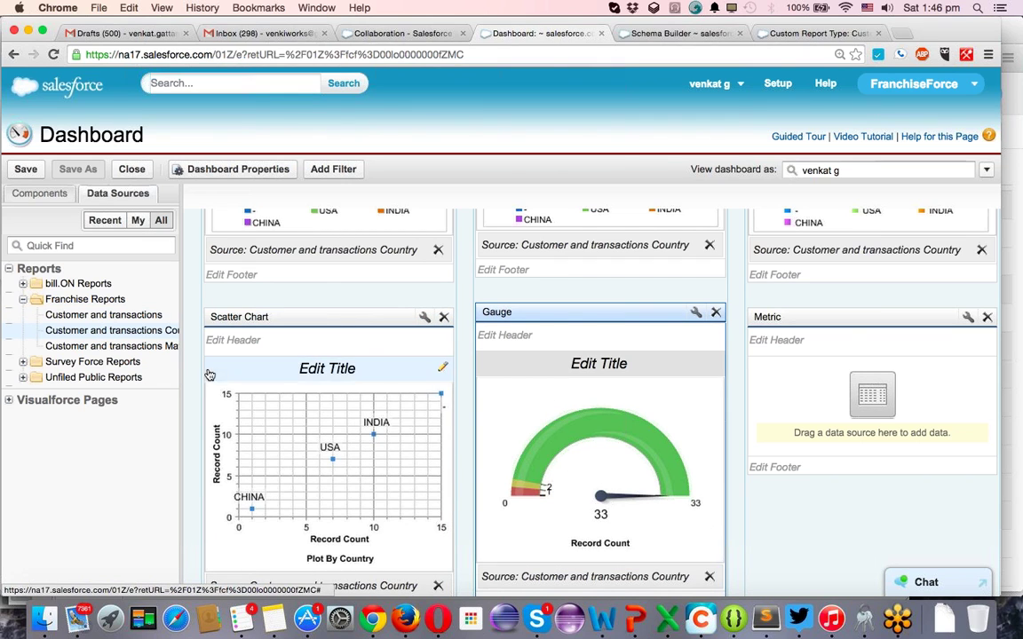
# Assign the Customer and transactions Country report to the metric component, and replace it with the Customer and transactions Matrix report.
pyautogui.moveTo(109, 333); pyautogui.dragTo(814, 403)
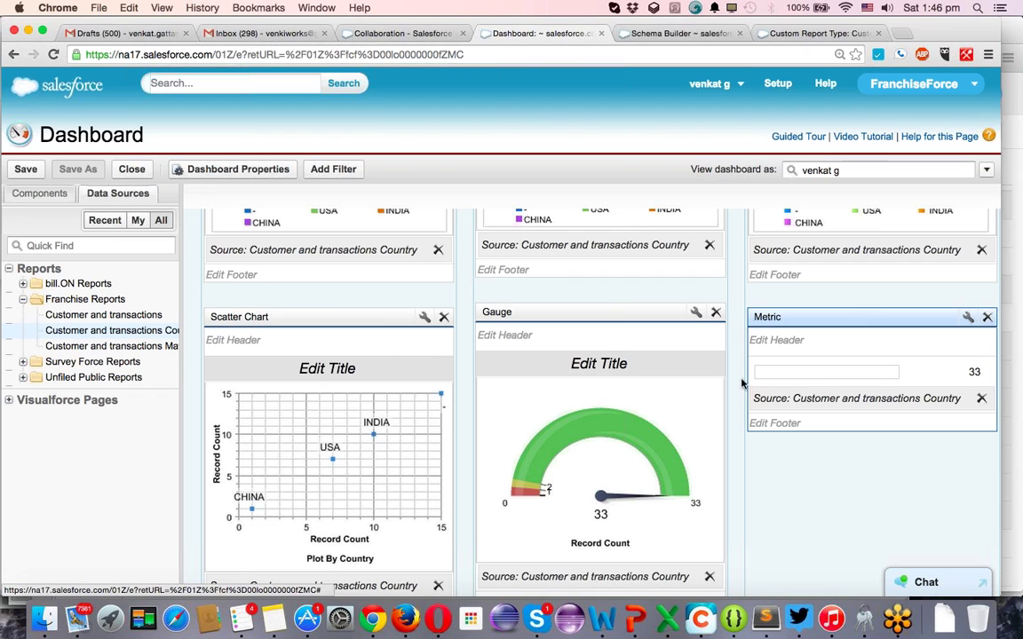
pyautogui.scroll(-2, 750, 388)
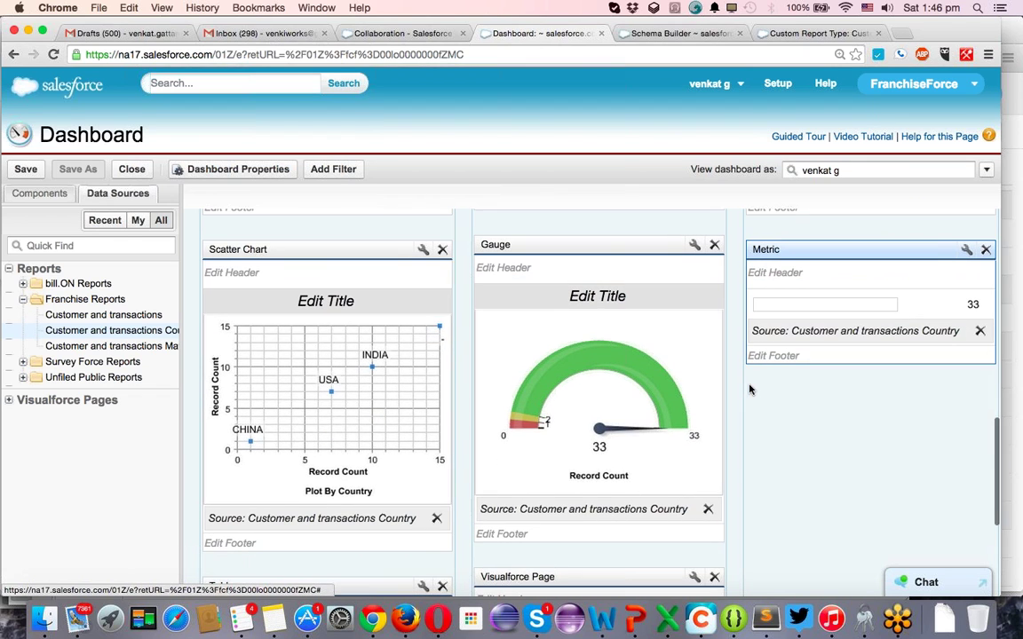
pyautogui.moveTo(111, 346); pyautogui.dragTo(817, 301)
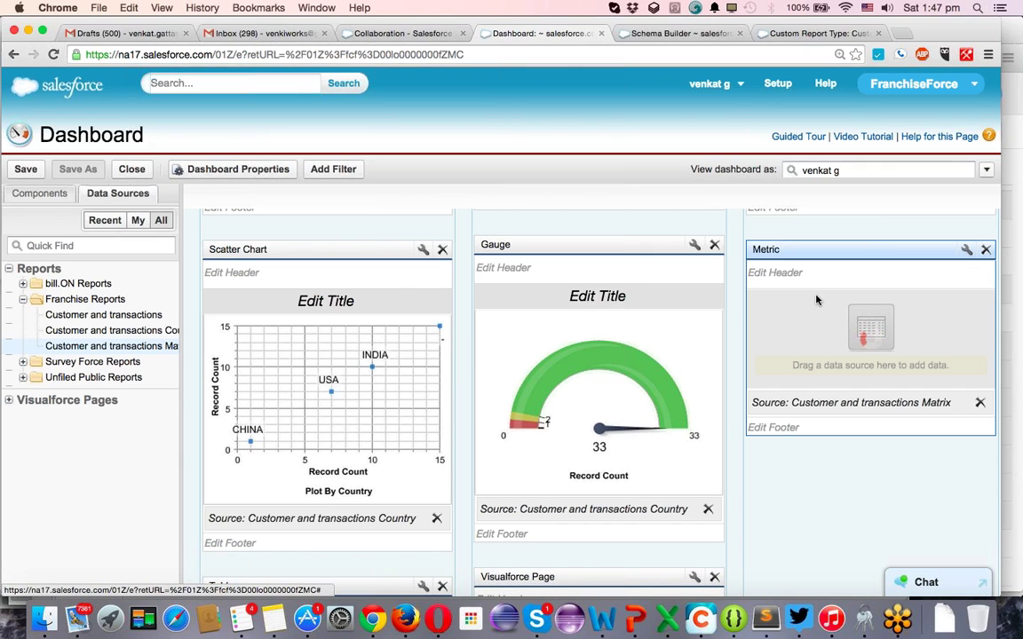
# Try to use the Customer and transactions report as the data source of the table component.
pyautogui.scroll(-1, 816, 301)
pyautogui.scroll(-3, 817, 300)
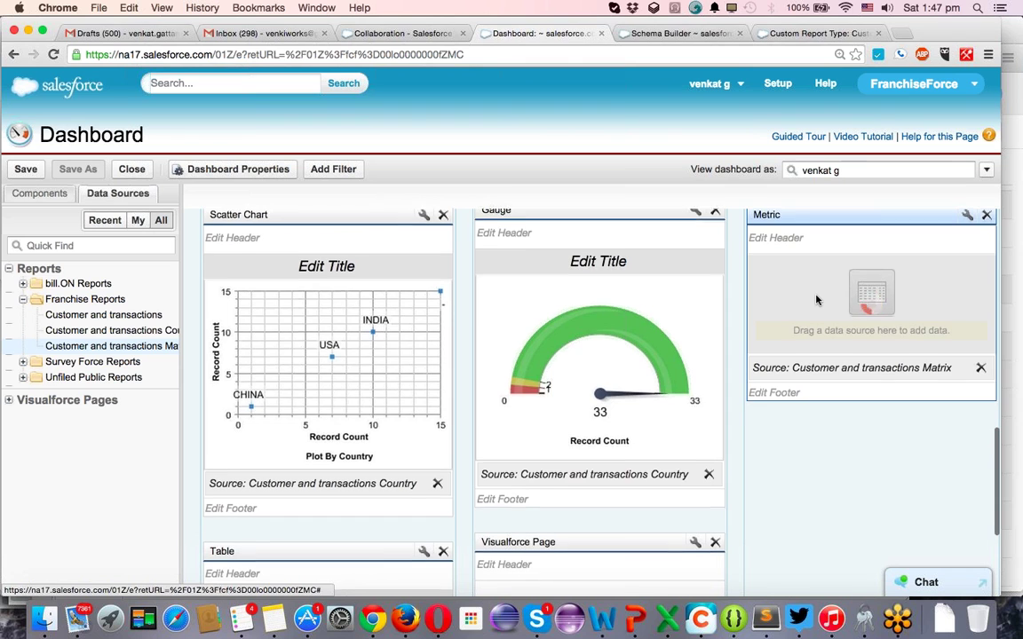
pyautogui.scroll(-1, 817, 300)
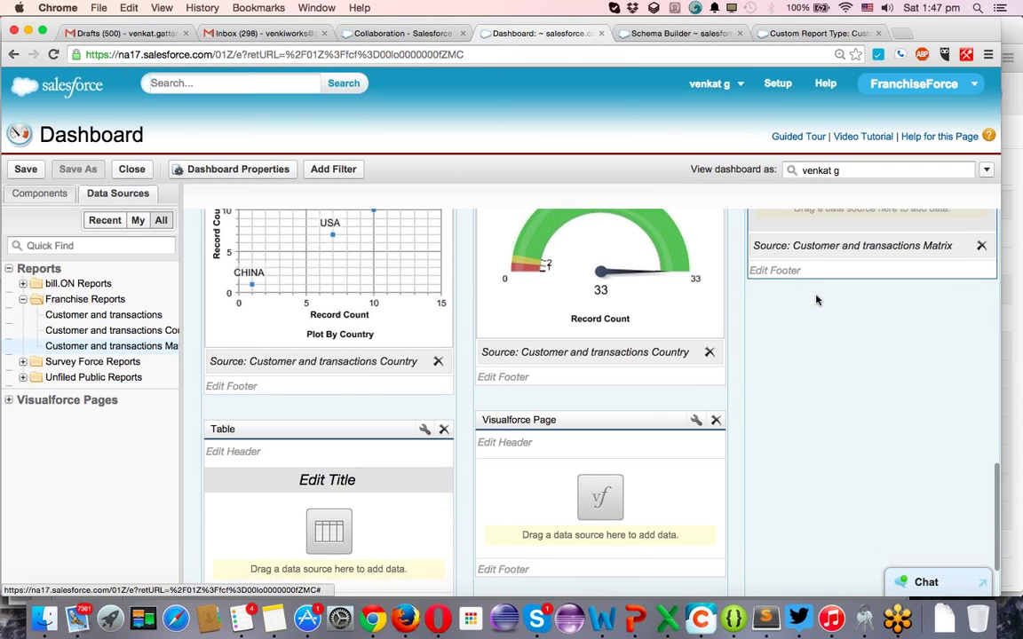
pyautogui.scroll(-1, 817, 300)
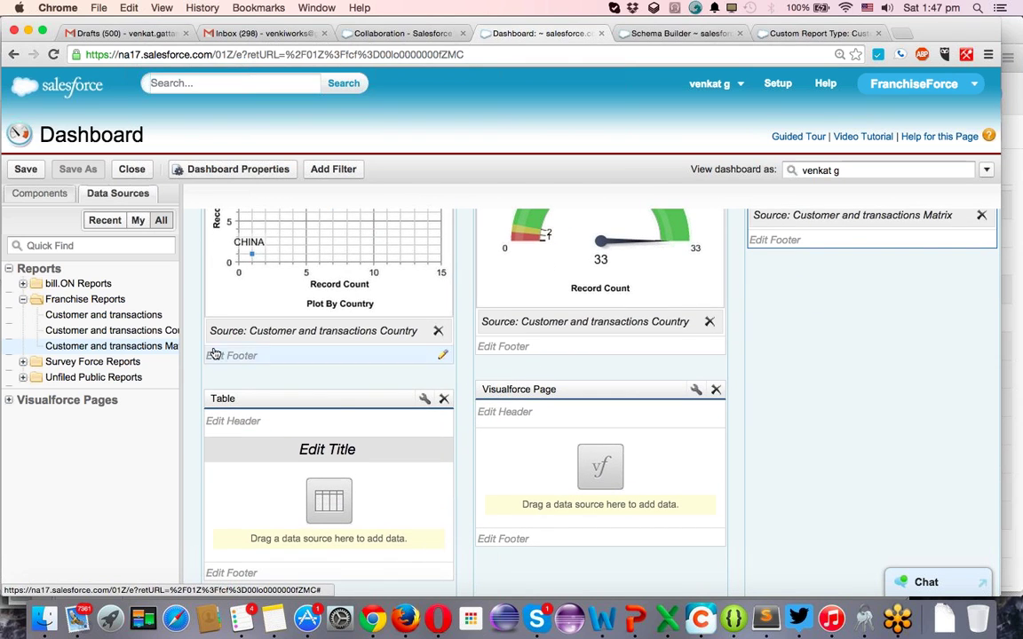
pyautogui.moveTo(125, 315); pyautogui.dragTo(324, 487)
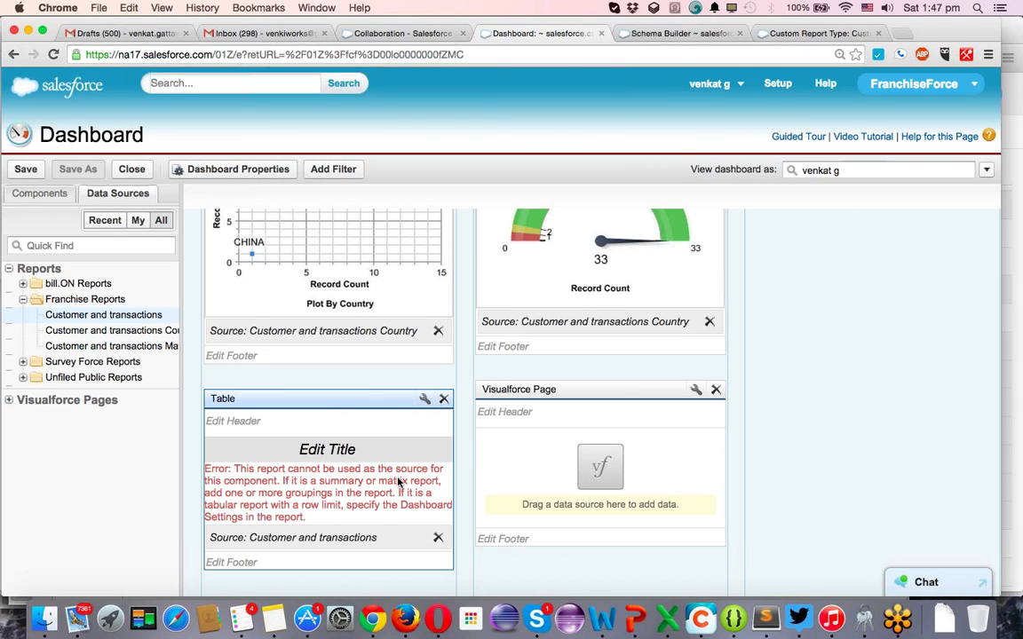
# Assign the Customer and transactions Country report as data source to the table component.
pyautogui.scroll(-1, 439, 466)
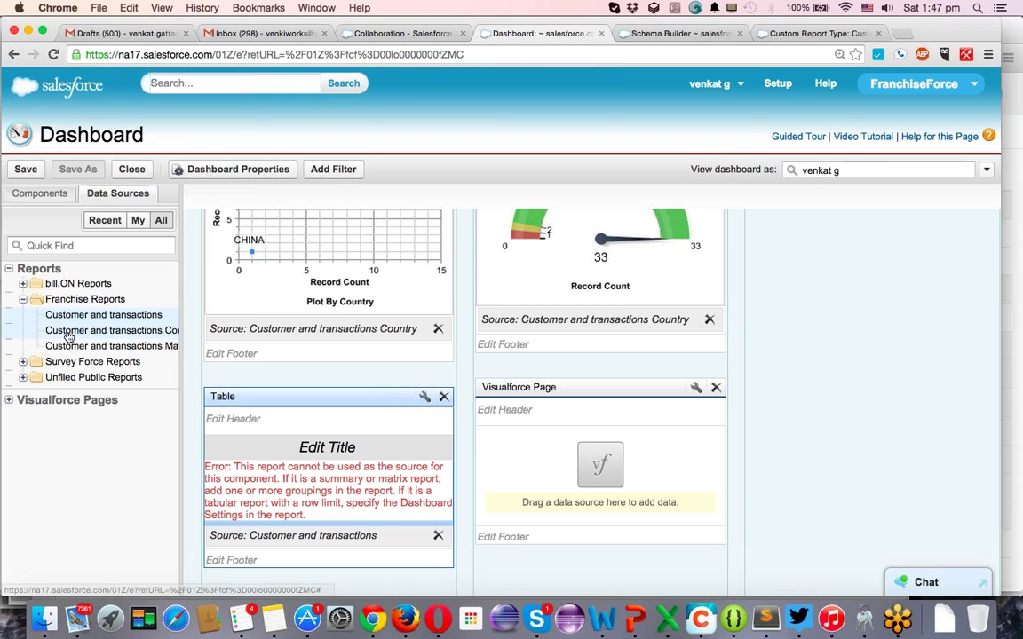
pyautogui.moveTo(67, 334); pyautogui.dragTo(285, 448)
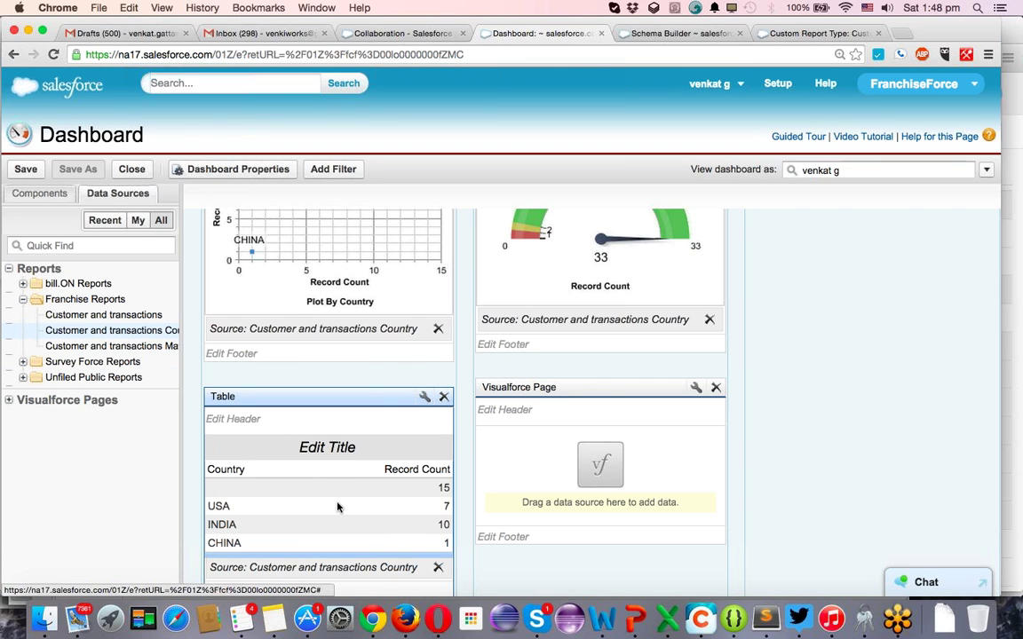
# Try to save the dashboard with the Visualforce Page component still lacking a data source.
pyautogui.scroll(5, 767, 559)
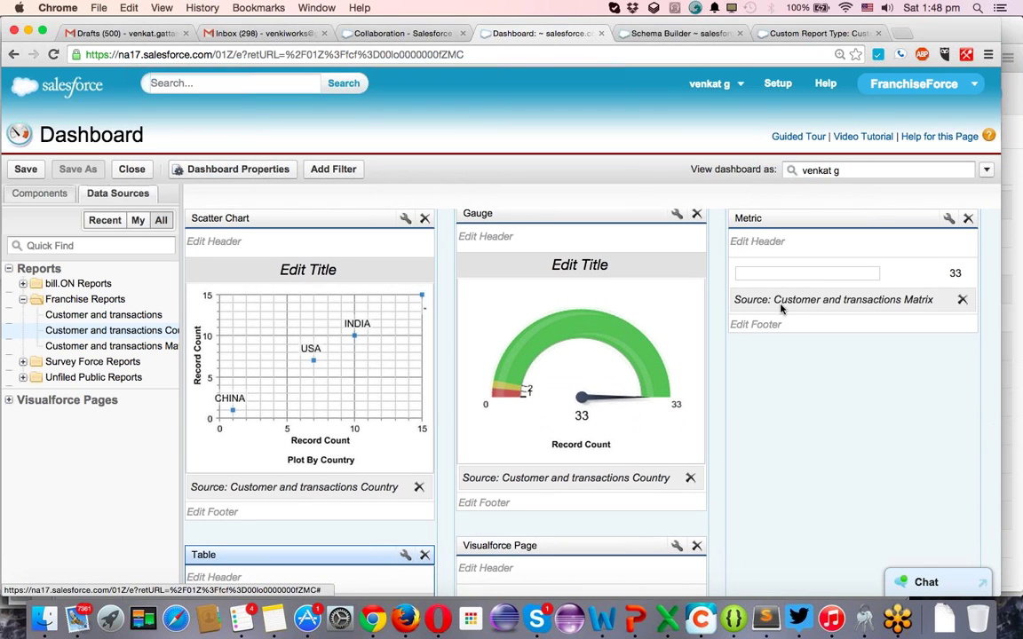
pyautogui.scroll(10, 827, 276)
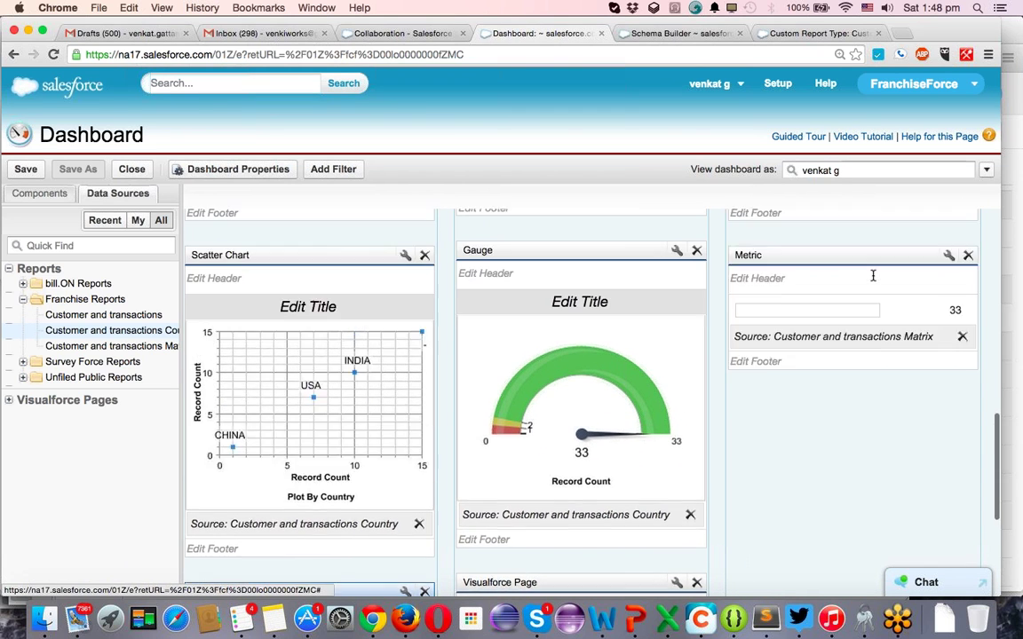
pyautogui.scroll(5, 874, 280)
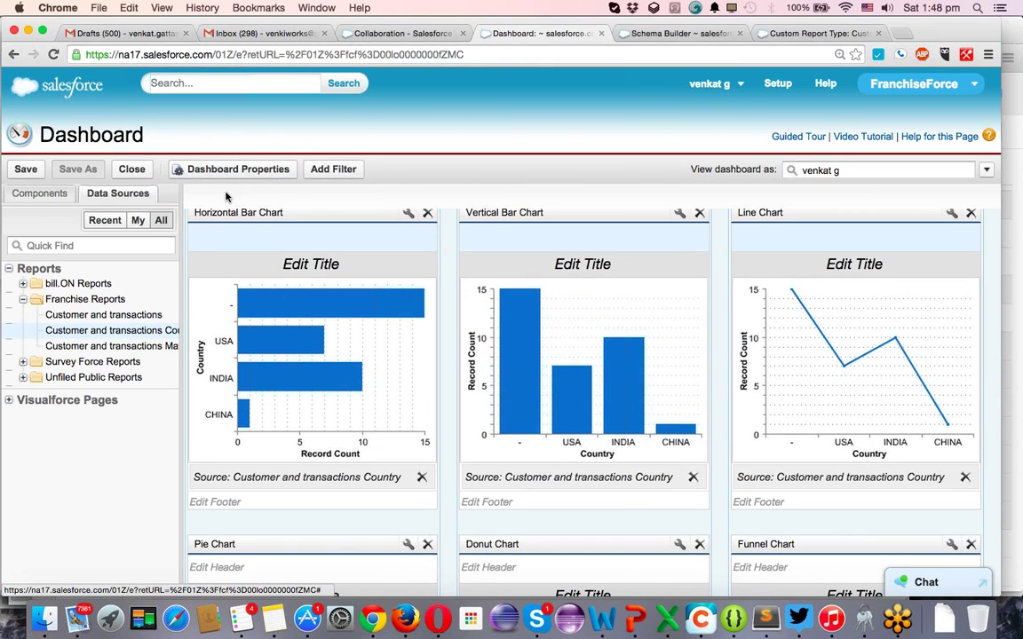
pyautogui.scroll(2, 568, 369)
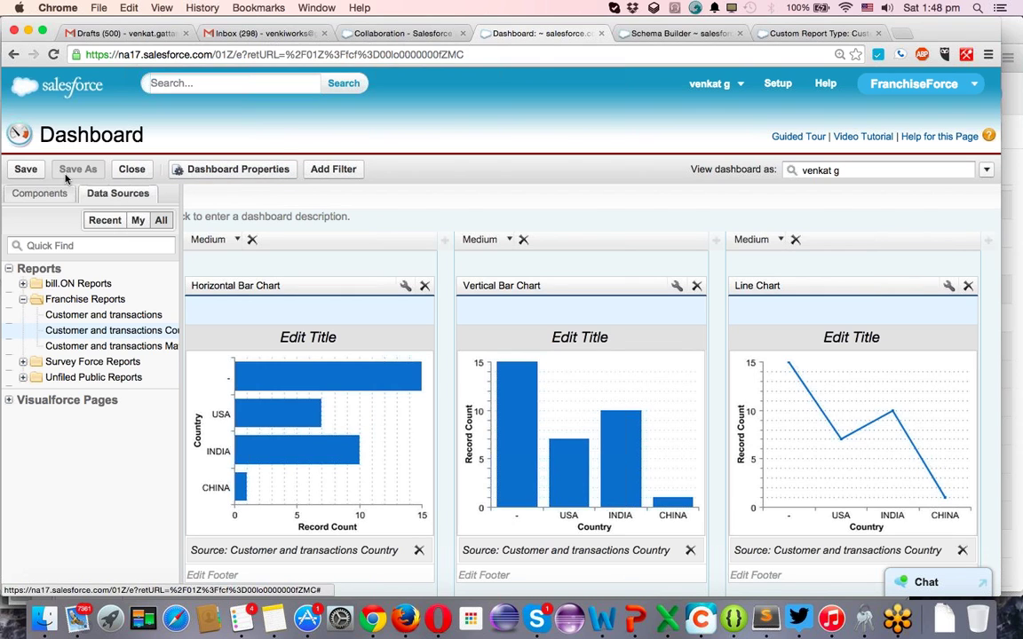
pyautogui.click(26, 170)
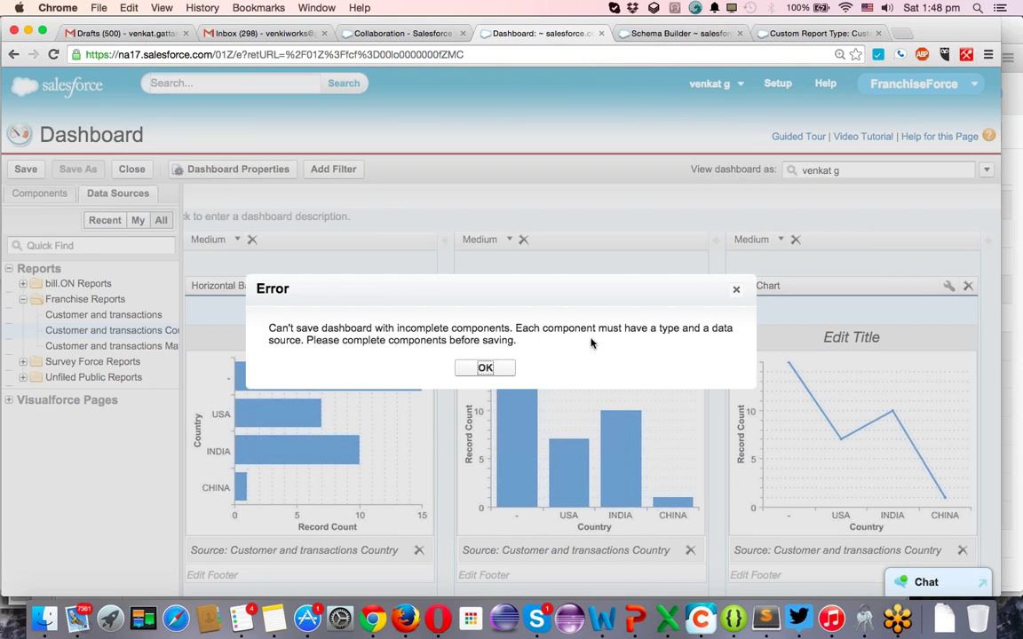
pyautogui.click(485, 367)
# Delete the empty Visualforce Page component from the dashboard.
pyautogui.scroll(-5, 504, 372)
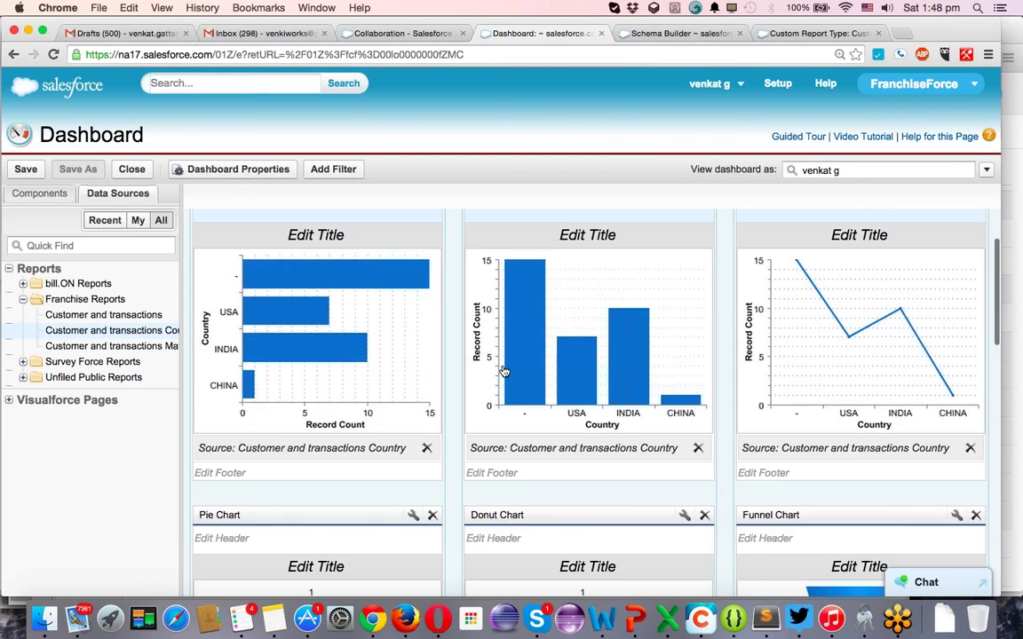
pyautogui.scroll(-10, 503, 371)
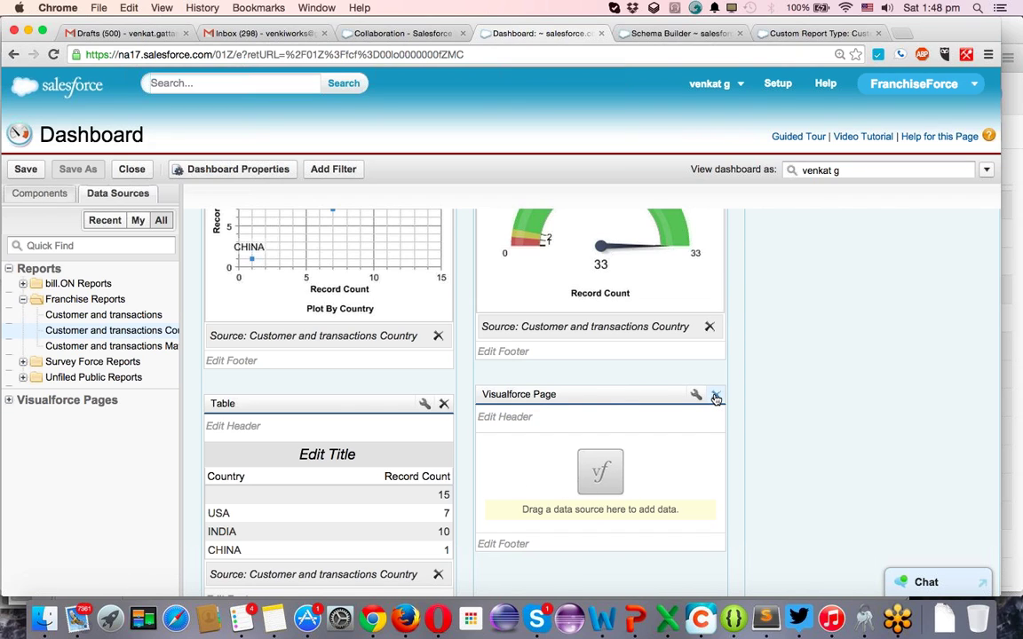
pyautogui.moveTo(553, 397); pyautogui.dragTo(21, 390)
pyautogui.click(40, 193)
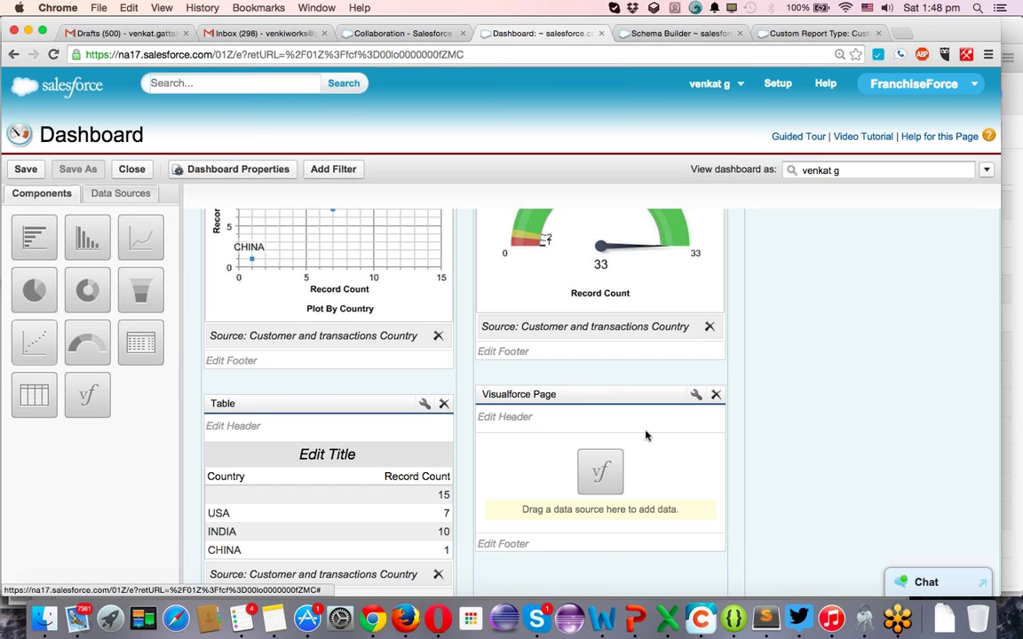
pyautogui.moveTo(636, 395); pyautogui.dragTo(40, 284)
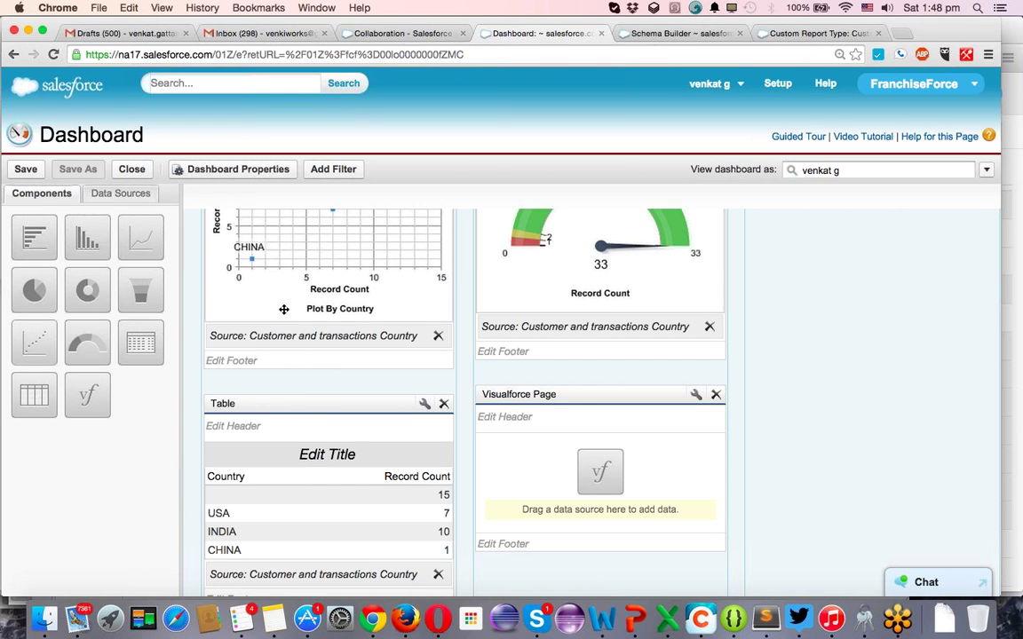
pyautogui.click(714, 397)
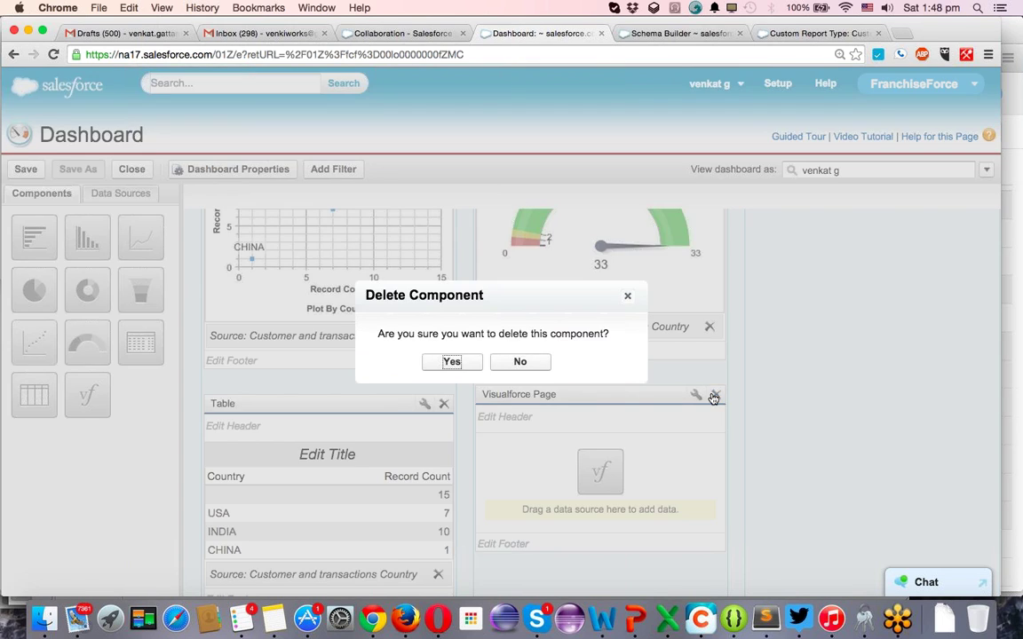
pyautogui.click(452, 360)
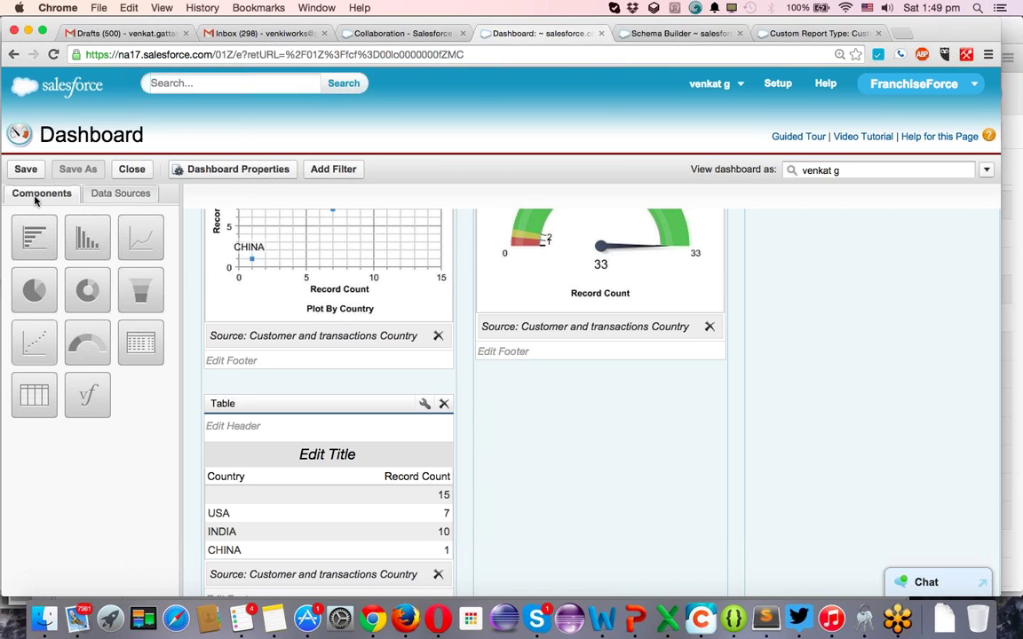
# Save the dashboard with the title Franchise Dashboard in the Franchise Dashboards folder and run it.
pyautogui.click(25, 168)
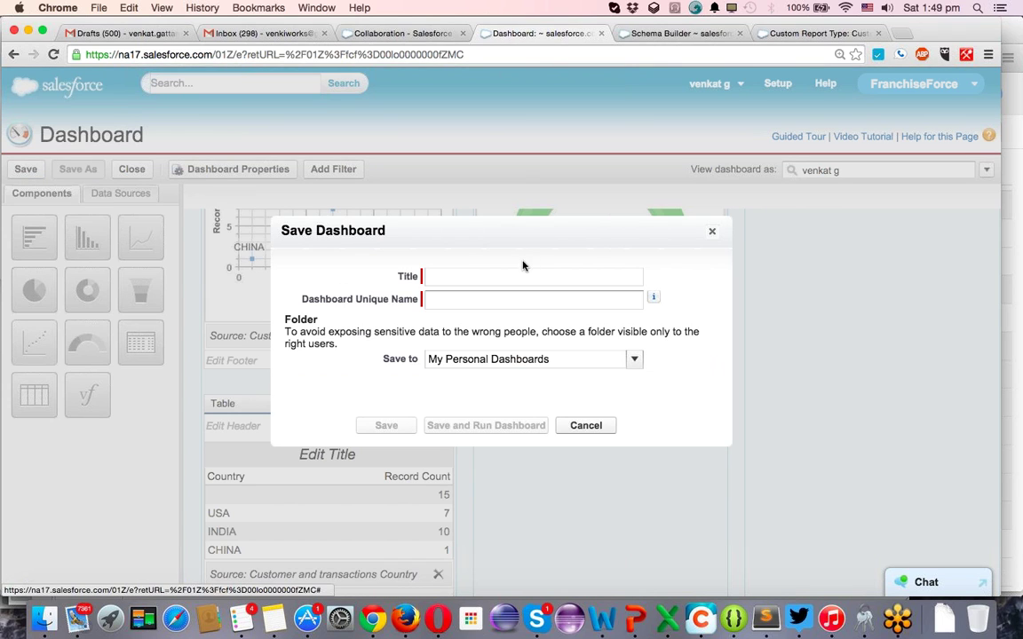
pyautogui.click(511, 280)
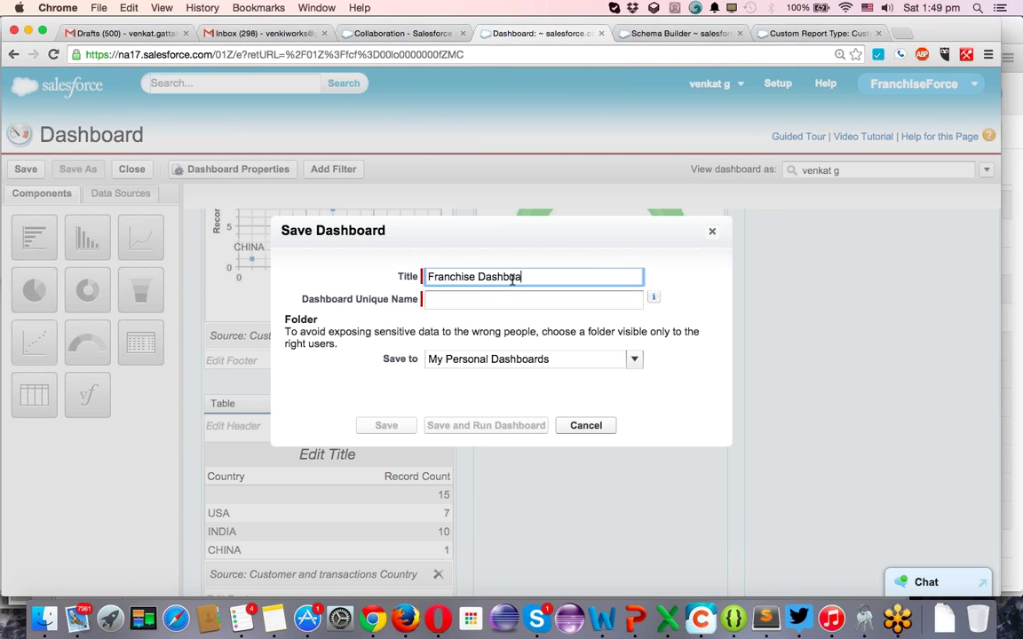
pyautogui.press('Tab')
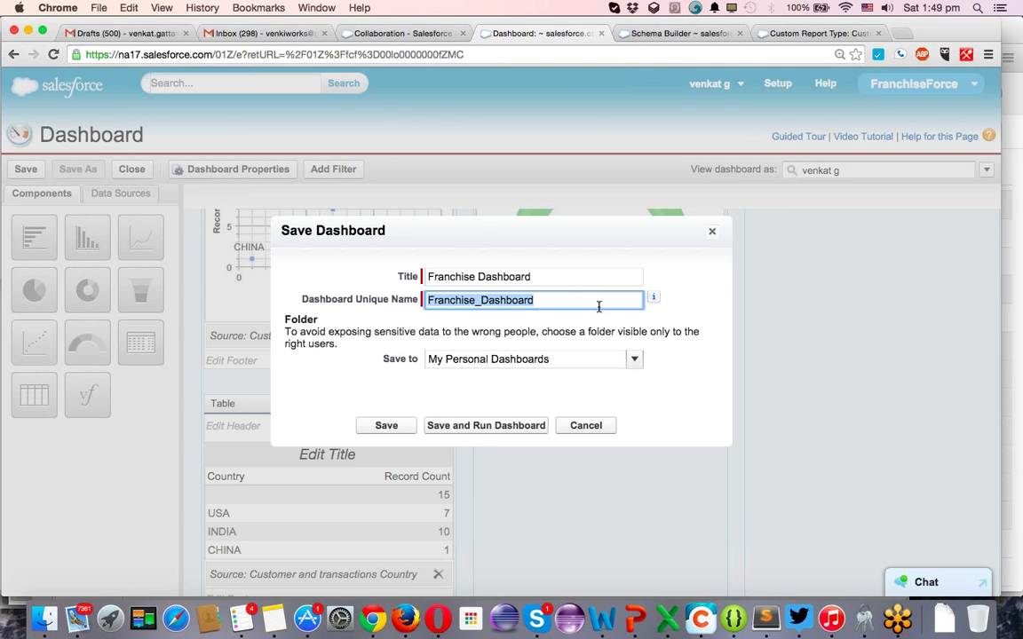
pyautogui.click(634, 360)
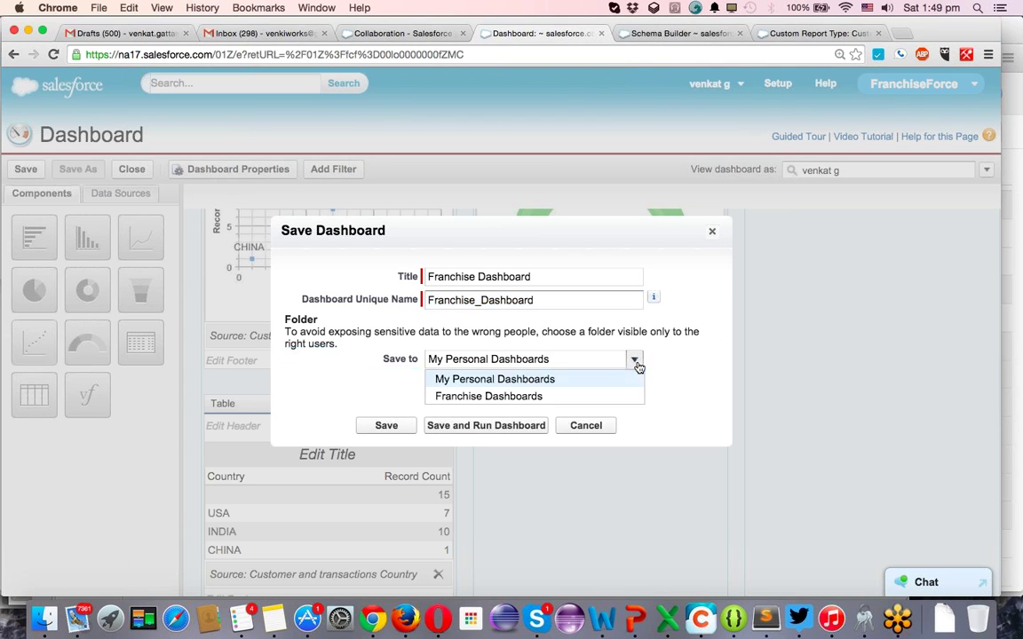
pyautogui.click(515, 397)
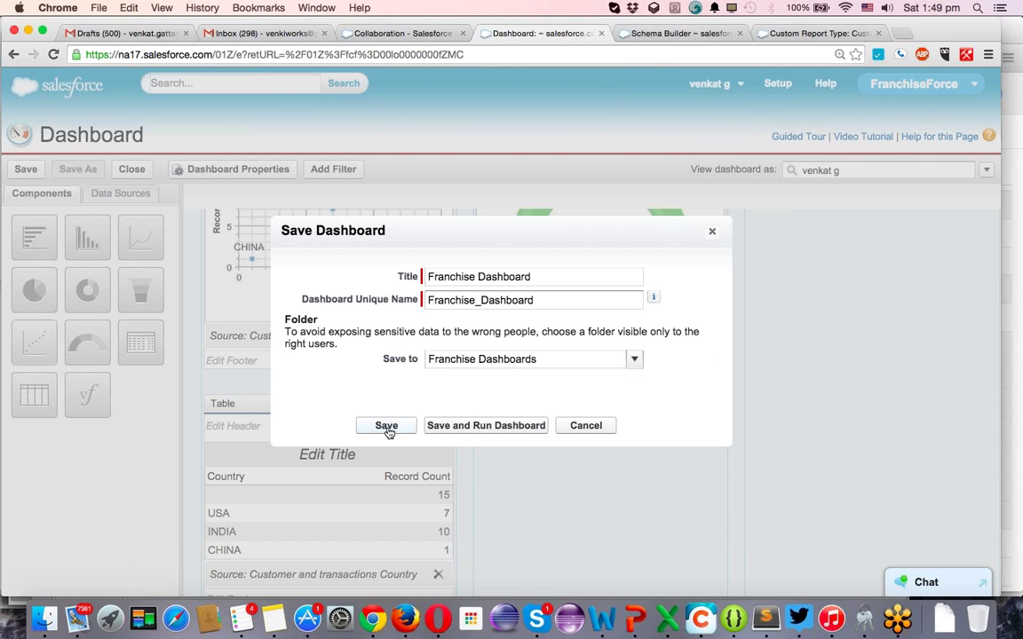
pyautogui.click(478, 426)
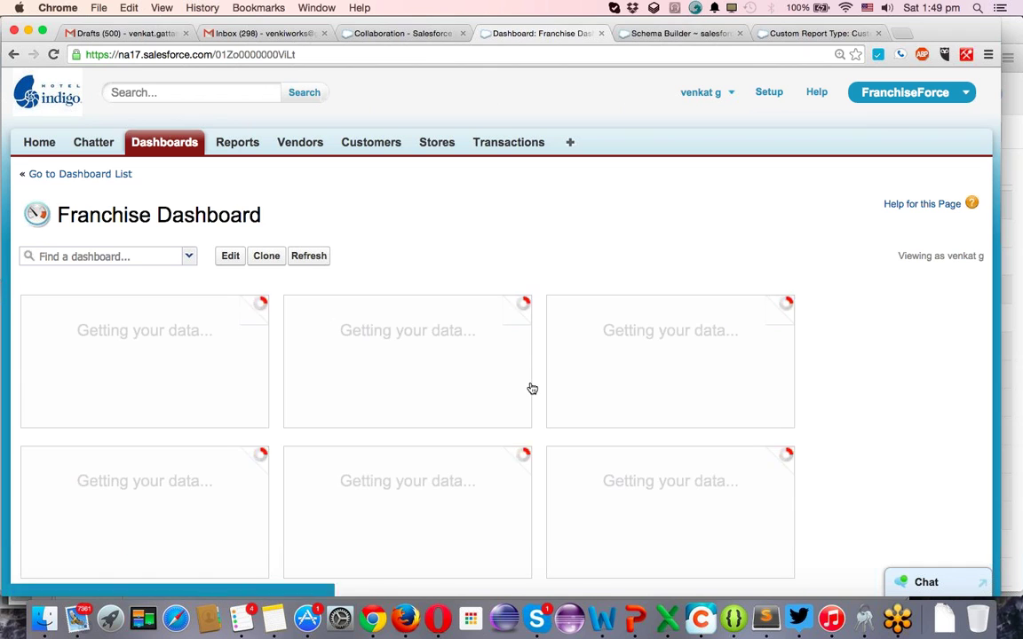
# Review the bar, line, pie, donut and funnel charts on the running Franchise Dashboard.
pyautogui.scroll(-5, 538, 318)
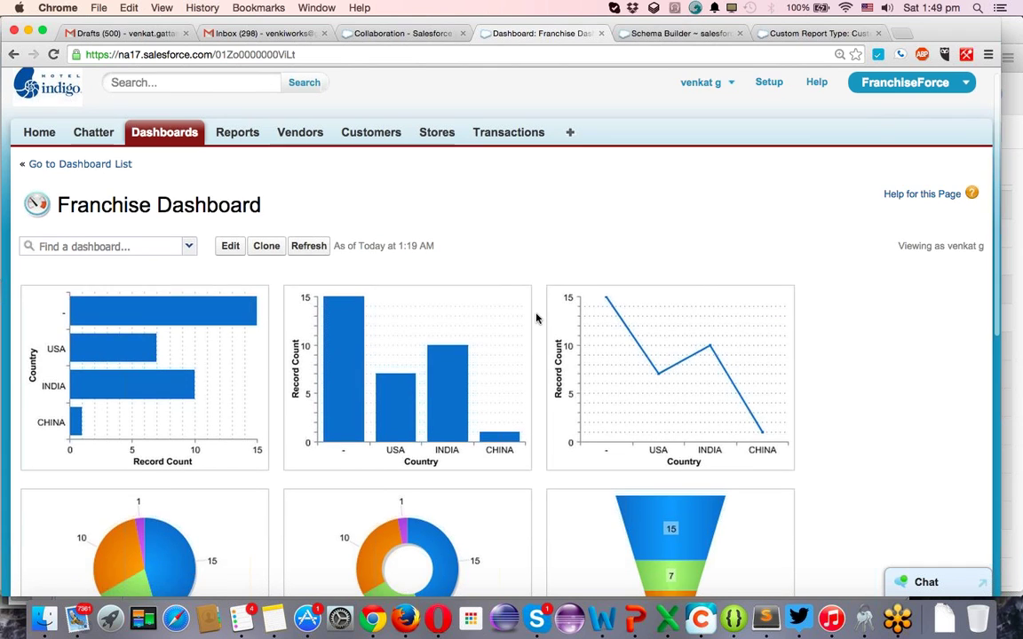
pyautogui.scroll(3, 537, 317)
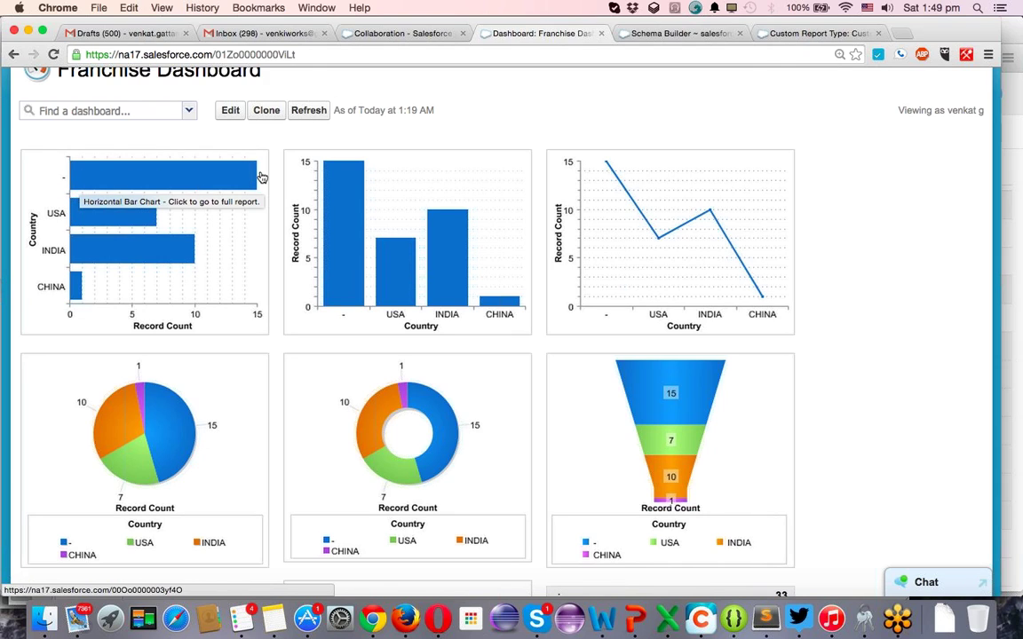
pyautogui.moveTo(82, 203); pyautogui.dragTo(160, 202)
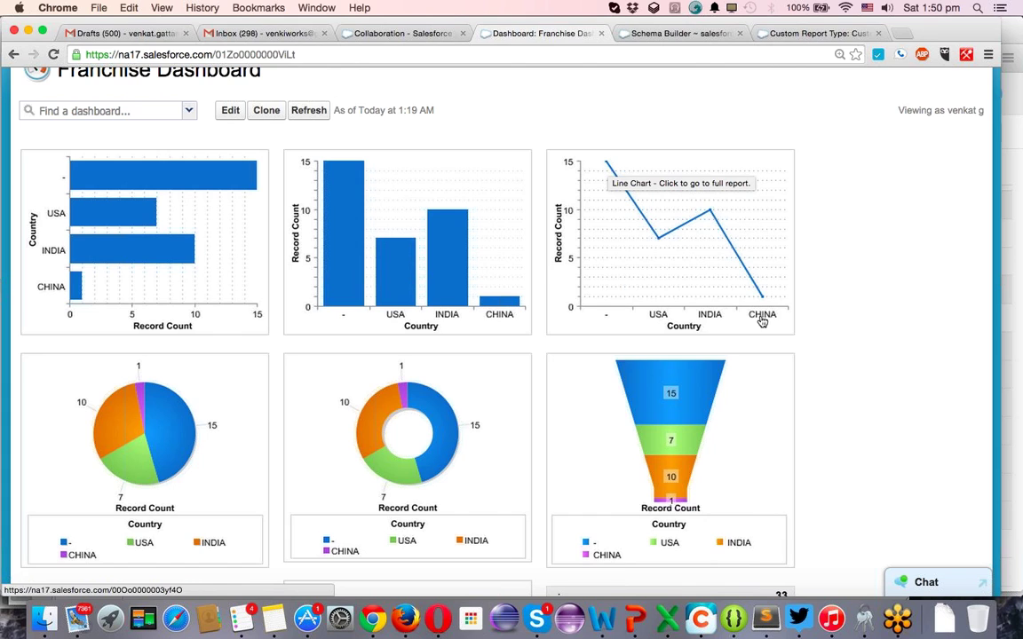
pyautogui.scroll(-3, 425, 330)
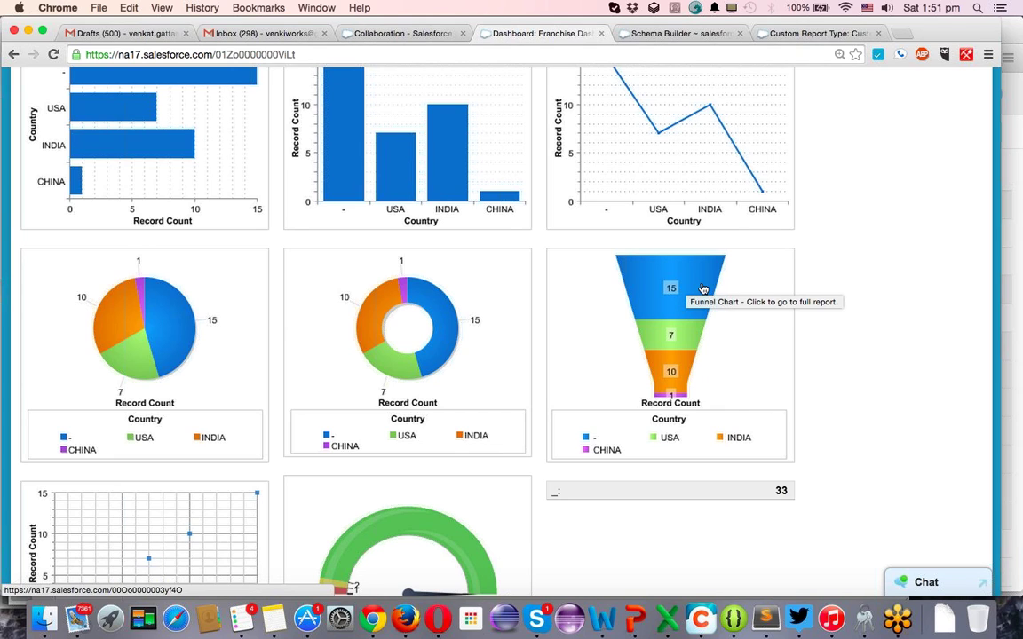
# Open the source report behind the dashboard's gauge and review its records grouped by country and state.
pyautogui.scroll(-1, 702, 349)
pyautogui.scroll(-5, 702, 349)
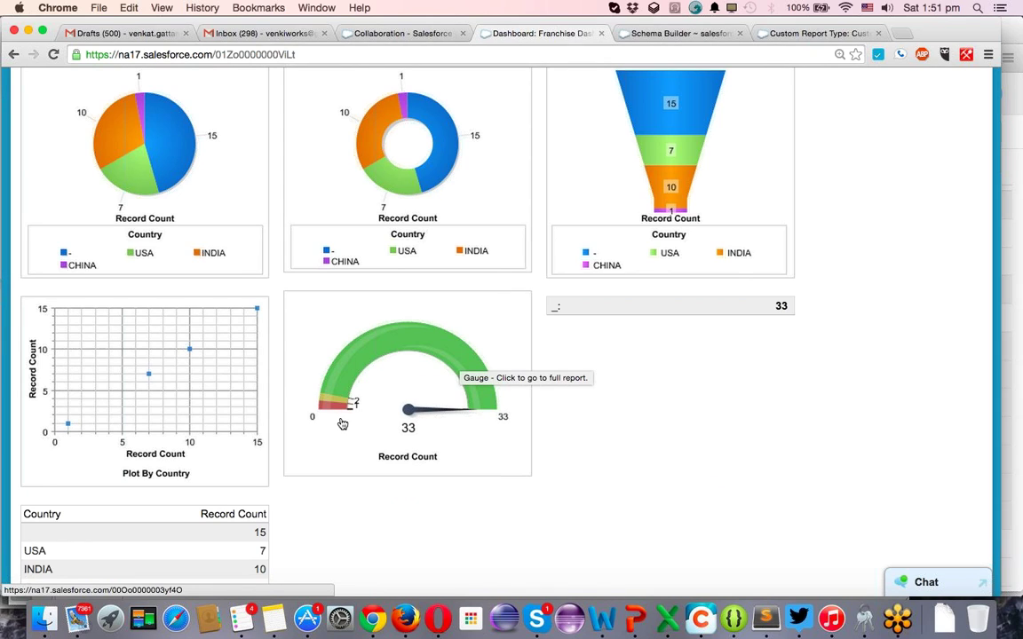
pyautogui.click(416, 349)
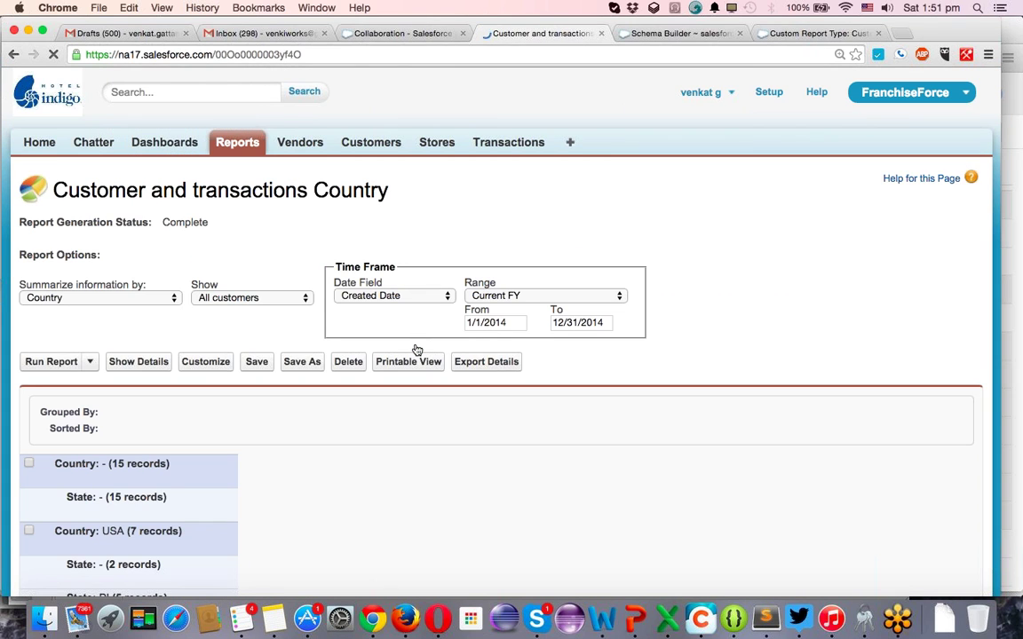
pyautogui.scroll(-2, 283, 385)
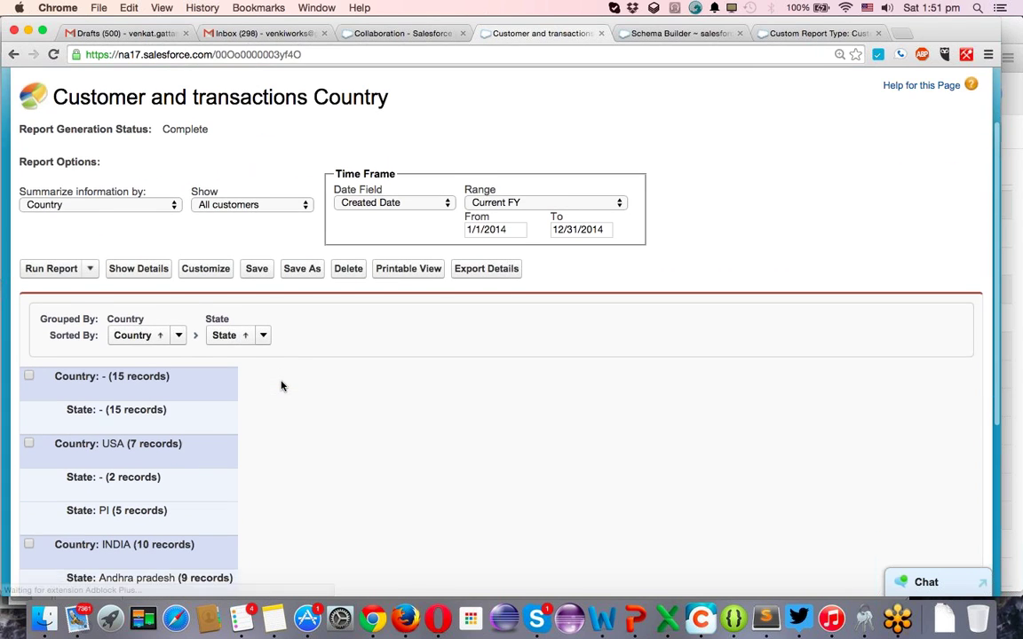
pyautogui.scroll(-1, 191, 373)
pyautogui.scroll(-2, 313, 458)
pyautogui.hscroll(-5, 312, 456)
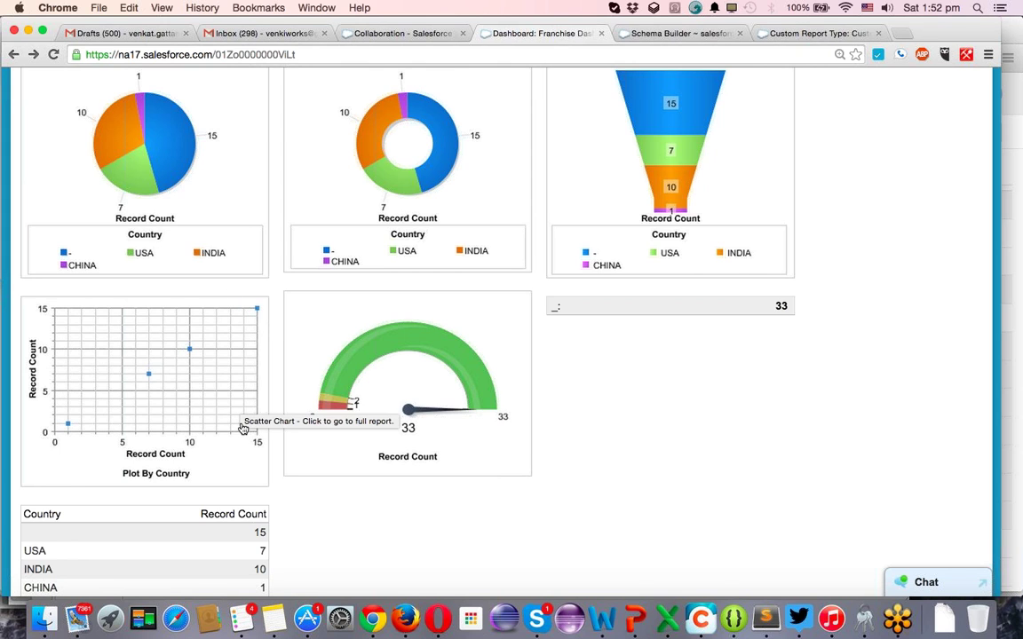
# Review the scatter chart, gauge, metric and table components on the running Franchise Dashboard.
pyautogui.scroll(-3, 242, 429)
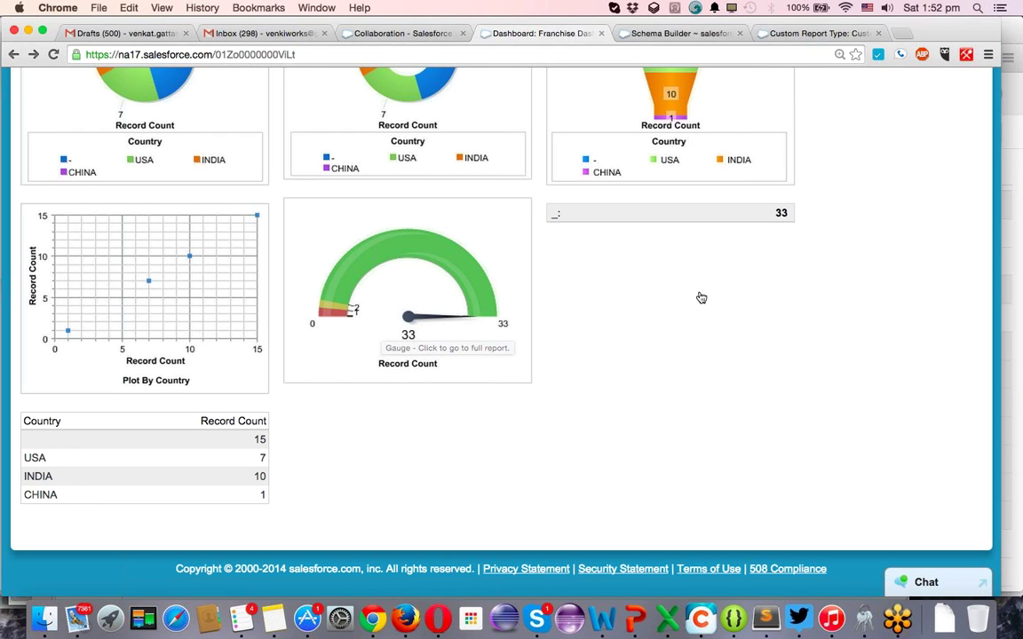
pyautogui.scroll(5, 700, 295)
pyautogui.scroll(1, 699, 296)
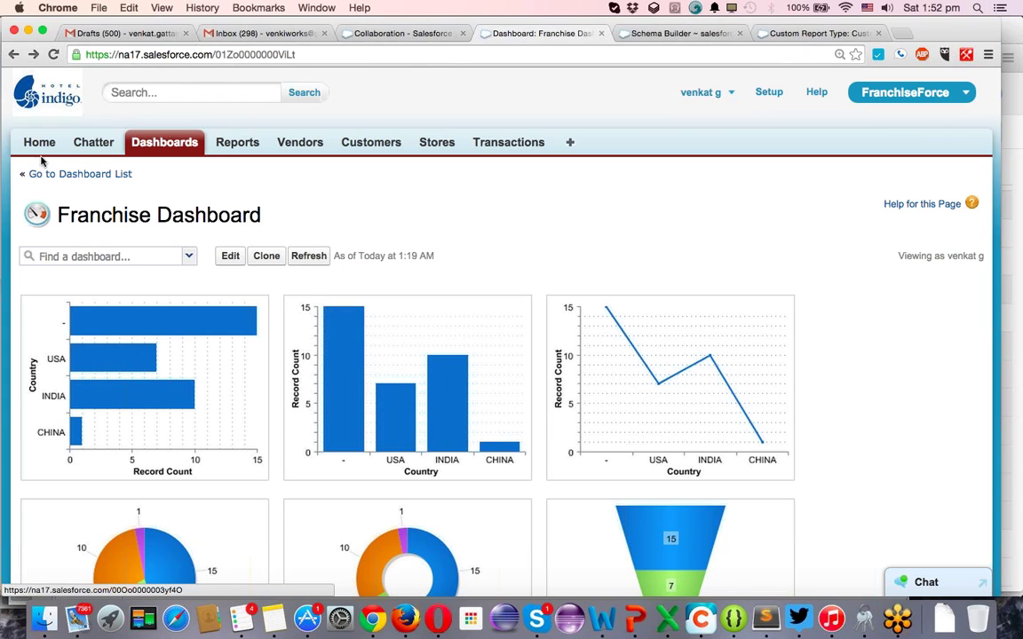
# Open the Home page and examine its feed, calendar, tasks and approval sections.
pyautogui.click(39, 143)
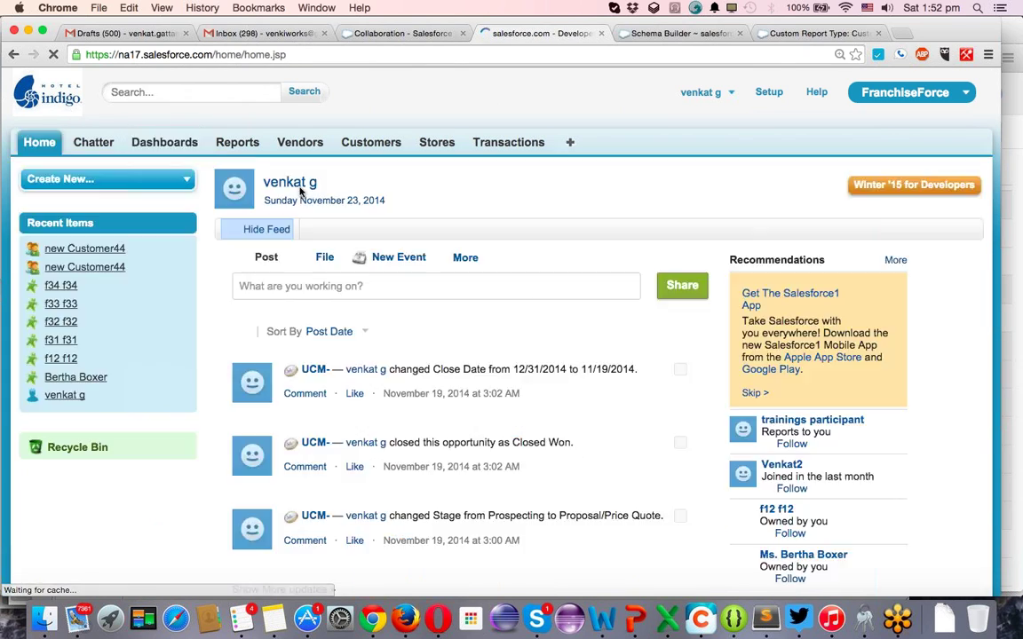
pyautogui.scroll(-10, 458, 303)
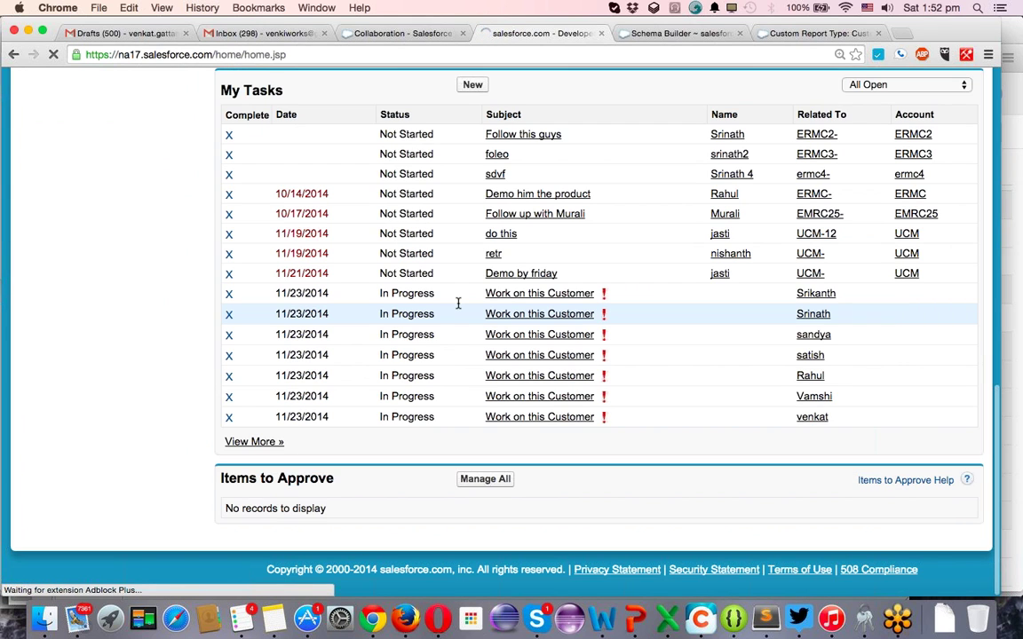
pyautogui.scroll(6, 458, 304)
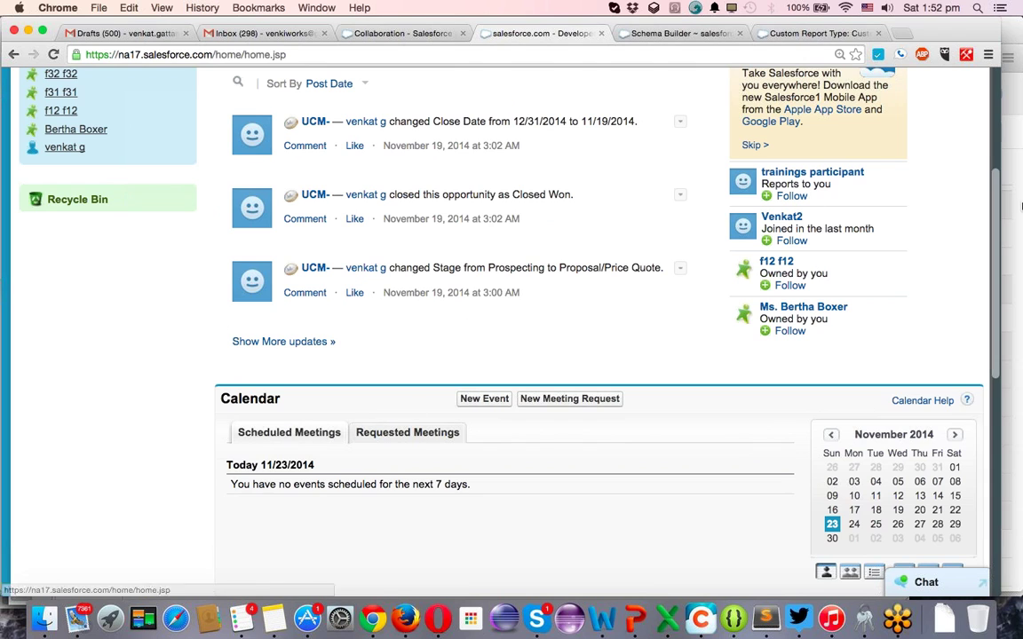
pyautogui.scroll(5, 353, 417)
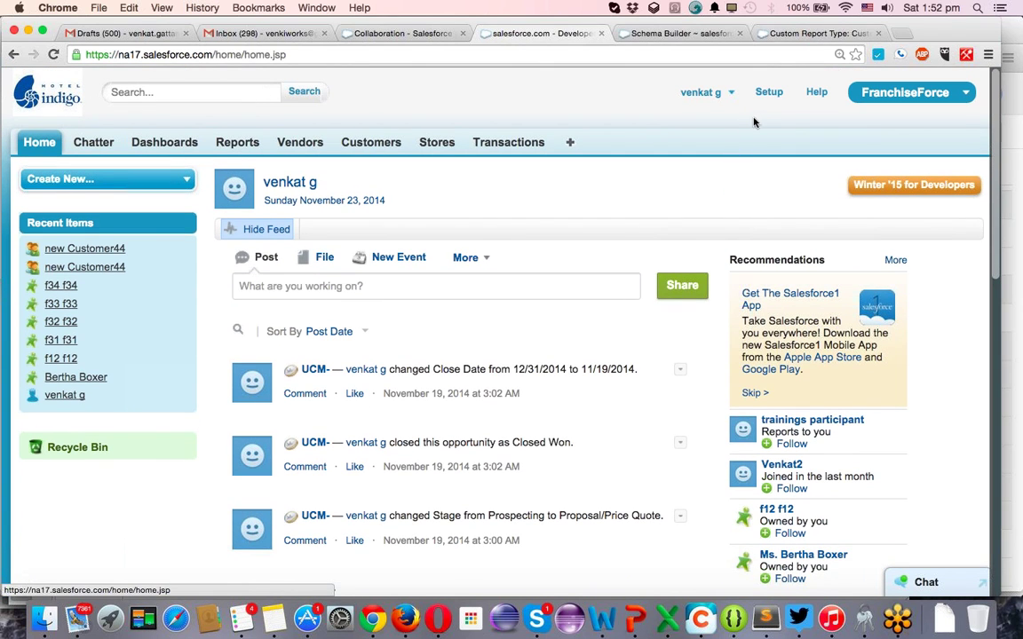
# Open the Home Page Components setup page and review the available standard and custom components.
pyautogui.click(764, 98)
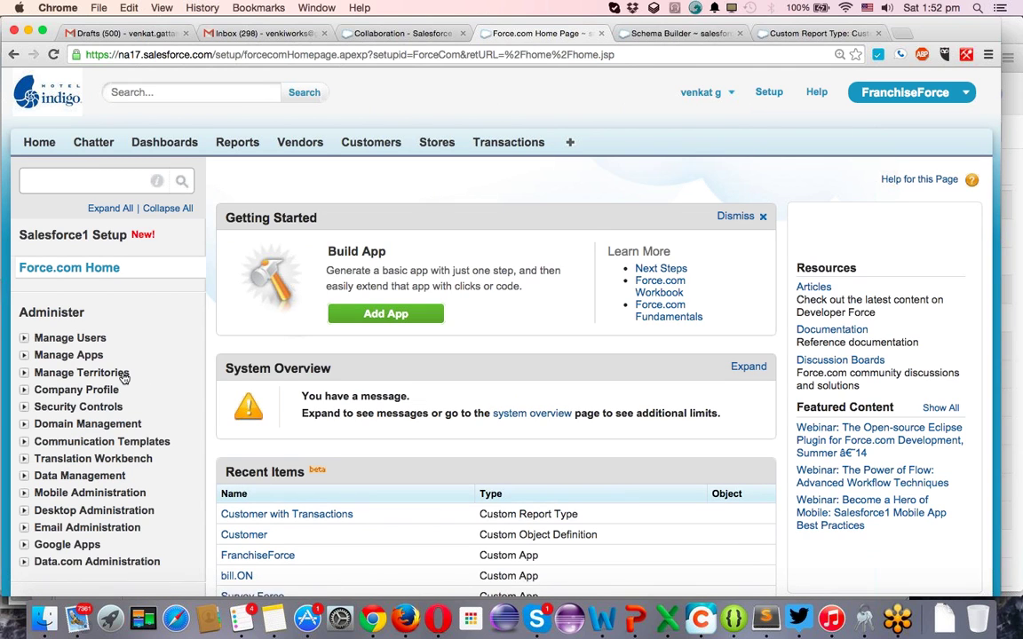
pyautogui.scroll(-5, 123, 378)
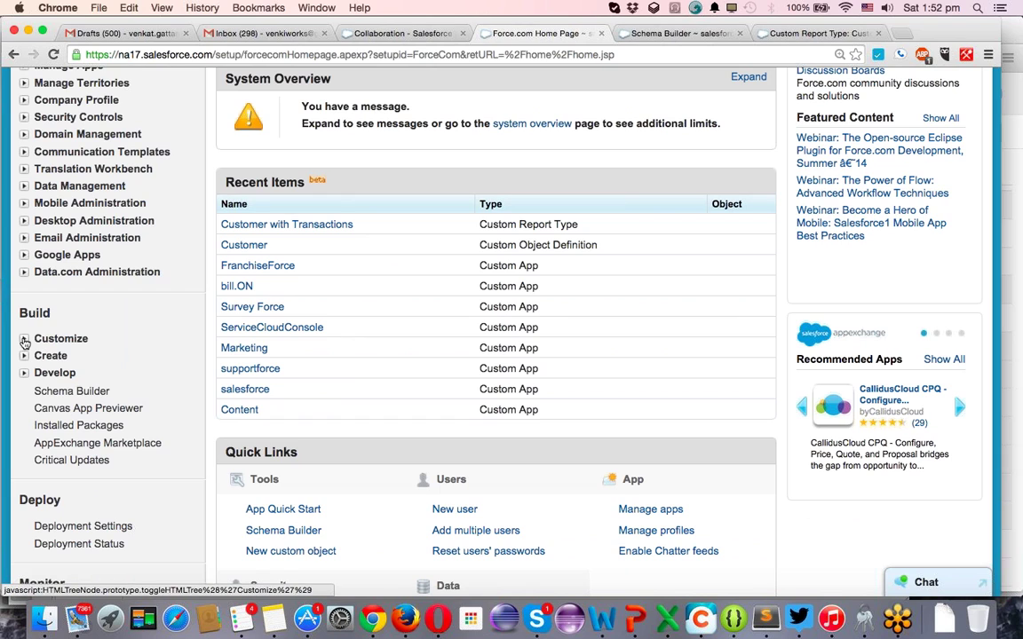
pyautogui.click(24, 339)
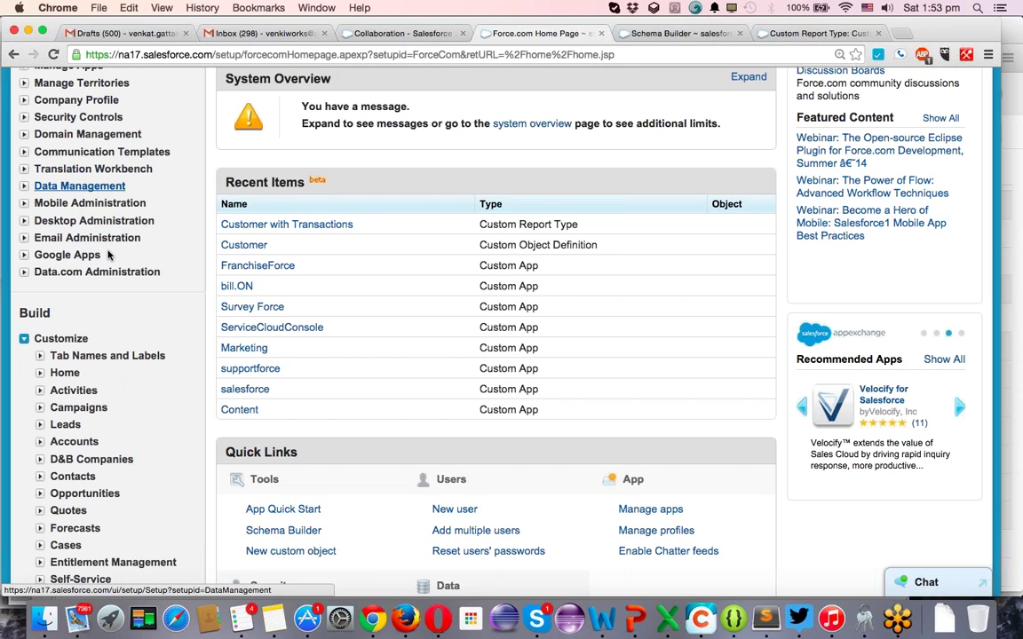
pyautogui.click(40, 374)
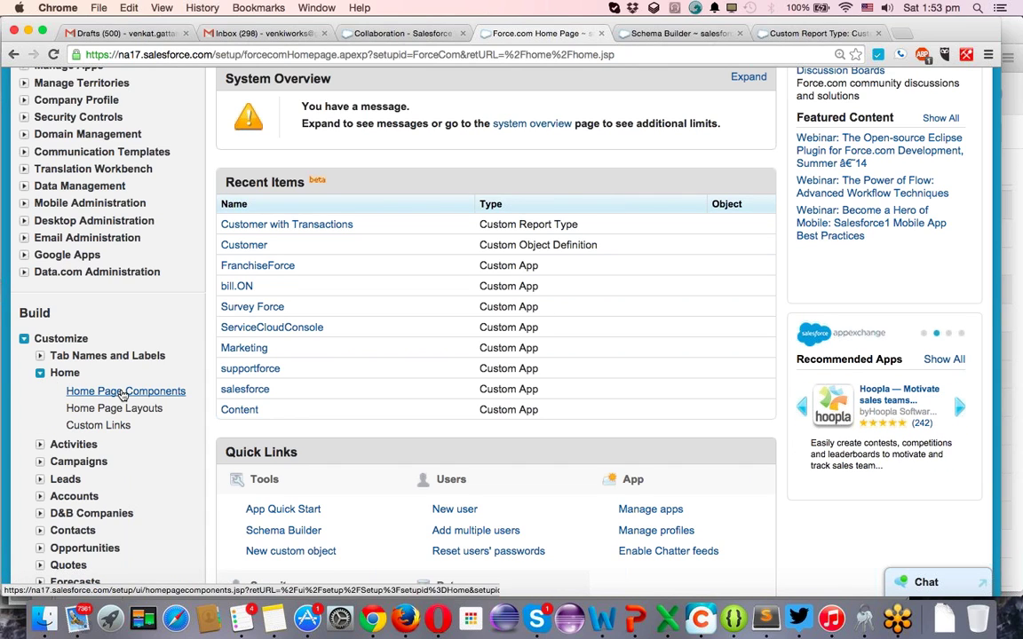
pyautogui.click(122, 395)
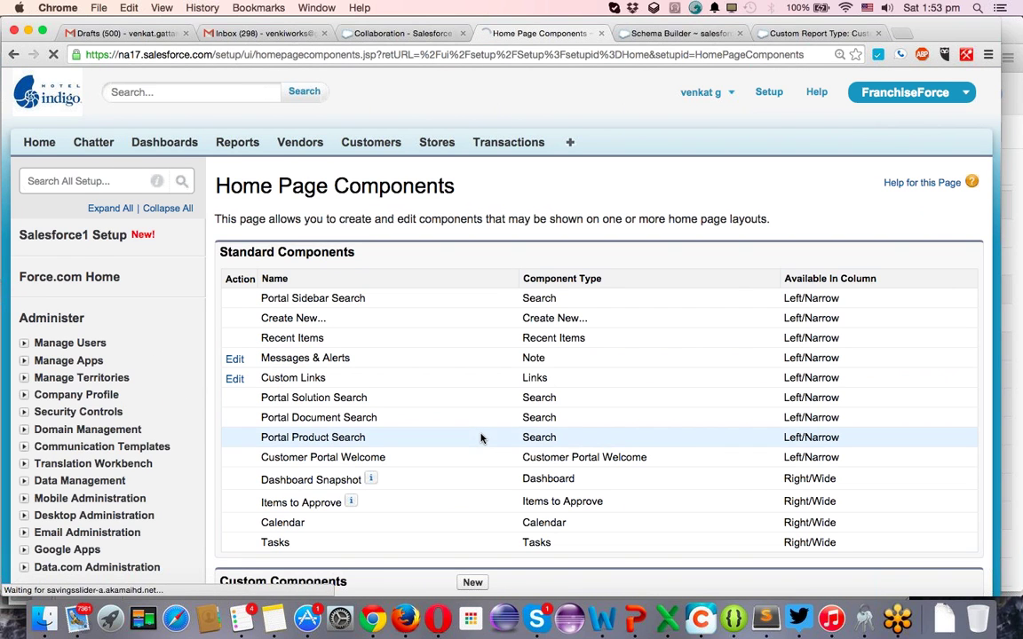
pyautogui.scroll(-1, 480, 437)
pyautogui.scroll(-3, 423, 471)
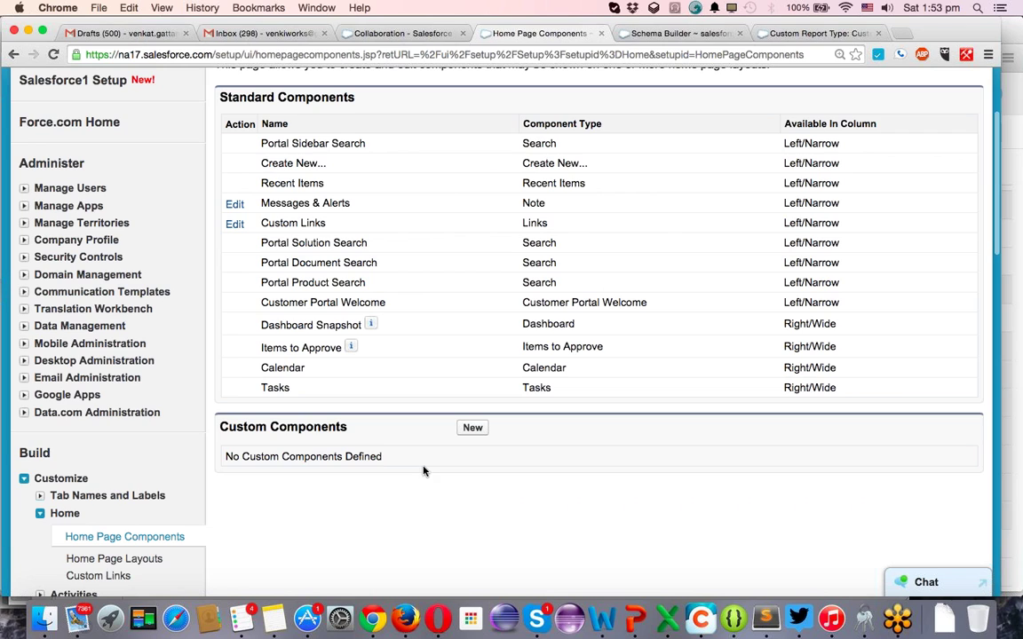
# Edit the DE Default home page layout so Dashboard Snapshot comes first in the wide column, and save it.
pyautogui.click(115, 558)
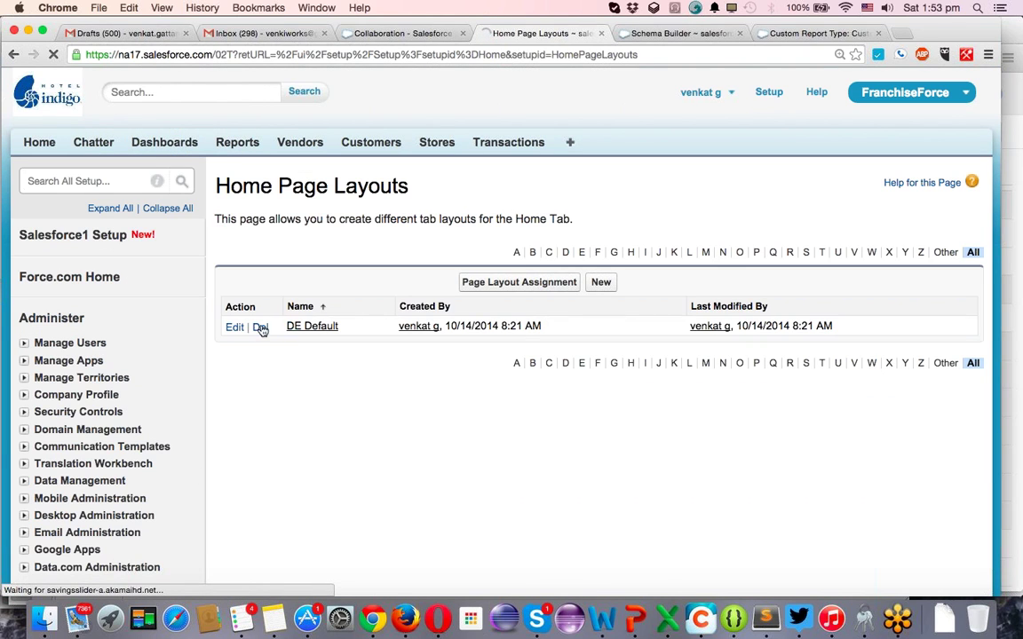
pyautogui.click(234, 329)
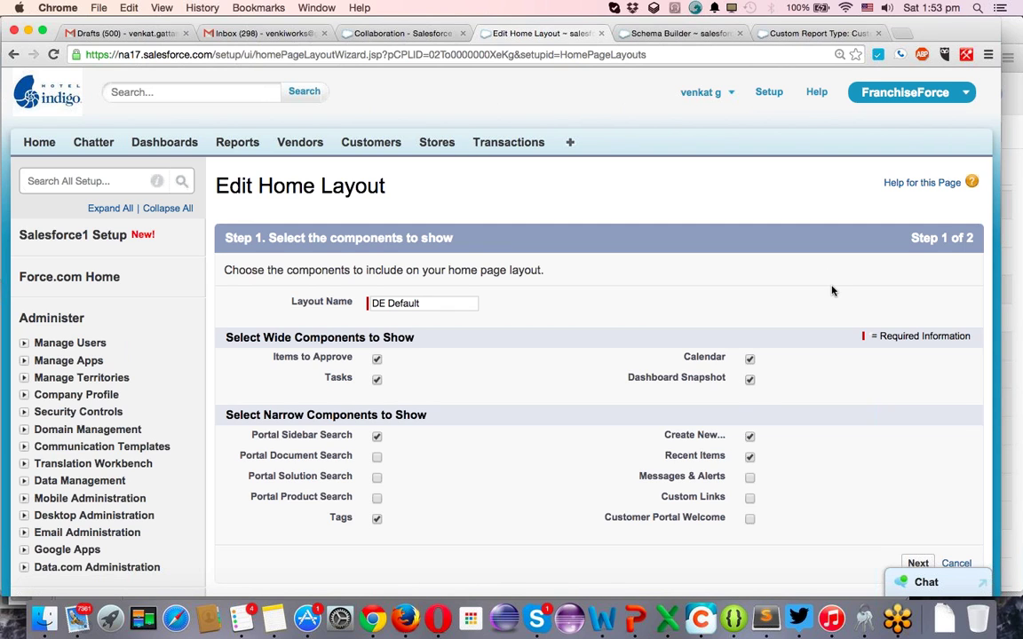
pyautogui.scroll(-5, 832, 291)
pyautogui.click(920, 358)
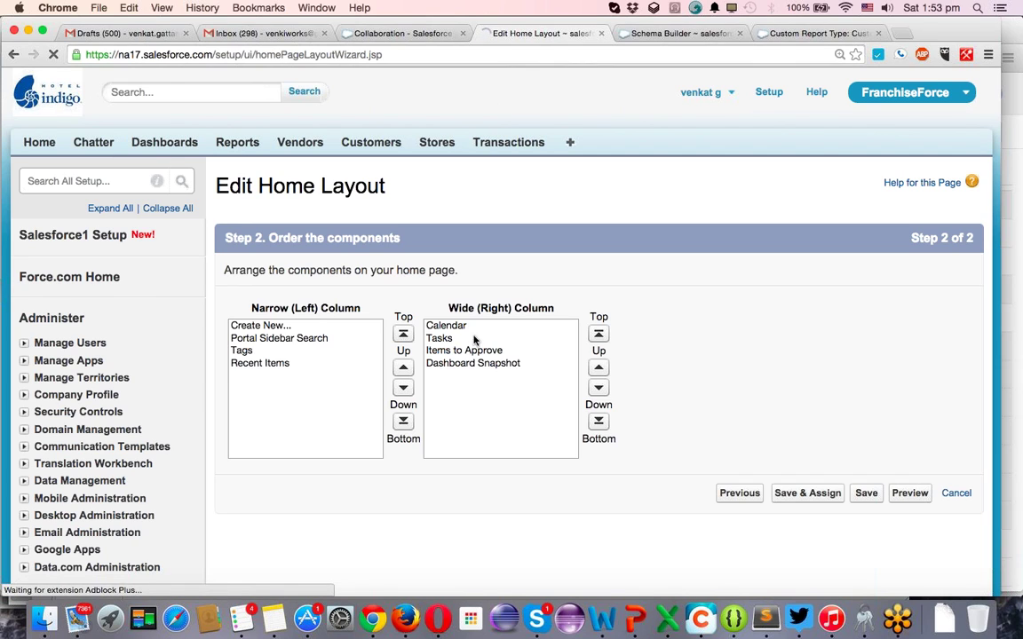
pyautogui.click(463, 364)
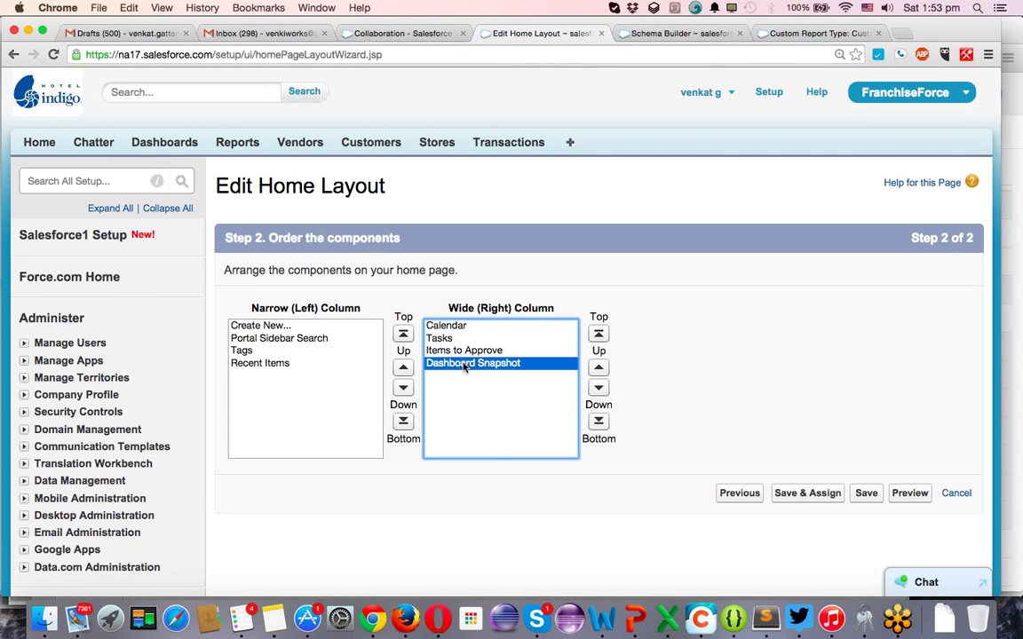
pyautogui.click(598, 334)
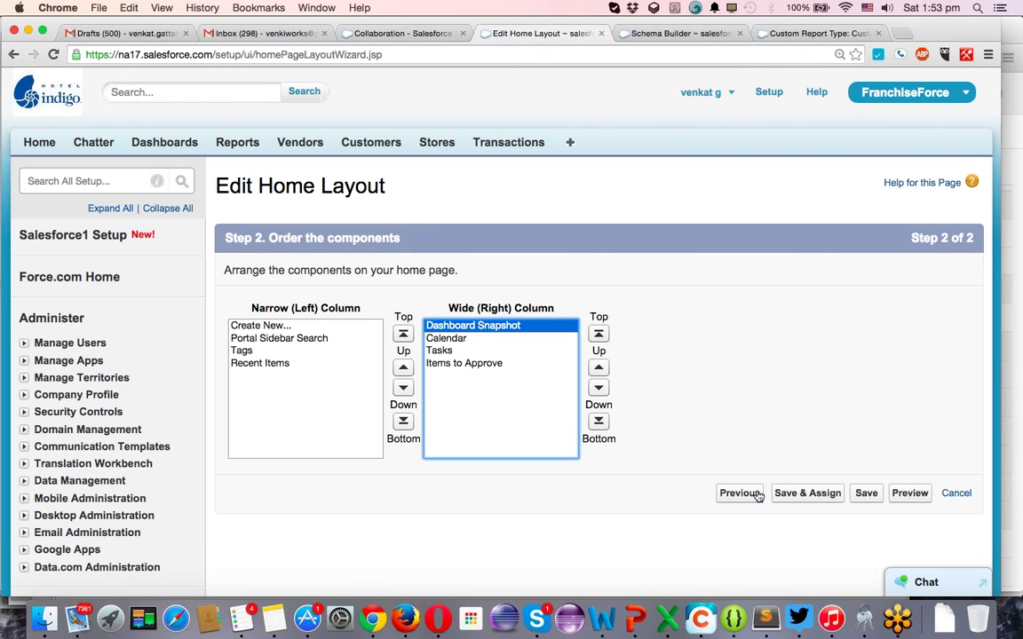
pyautogui.click(871, 499)
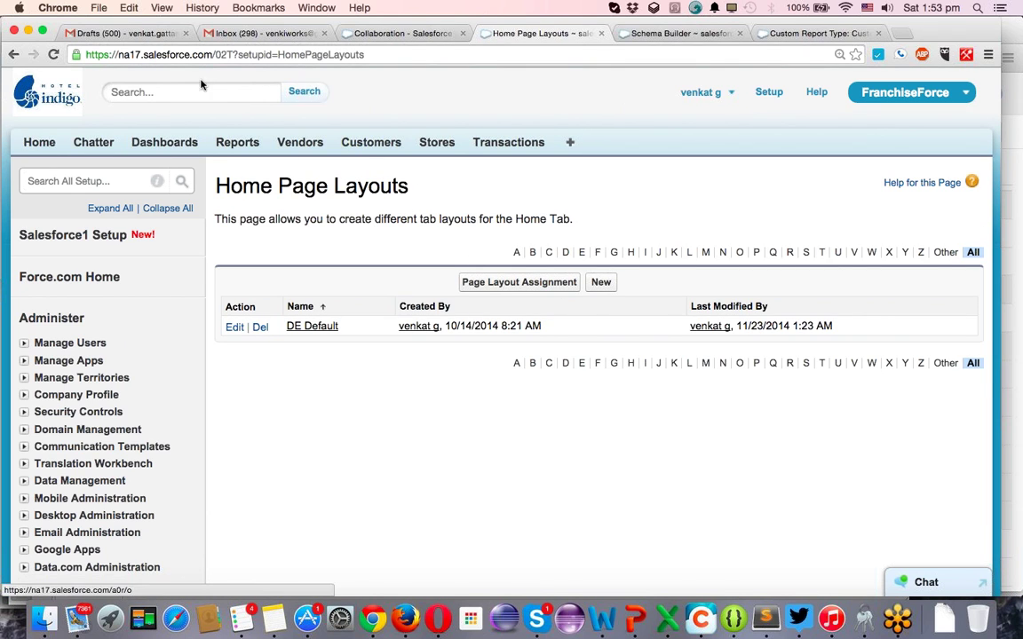
# Review the dashboard snapshot, calendar and tasks on the Home page, and open the report behind the horizontal bar chart.
pyautogui.click(688, 33)
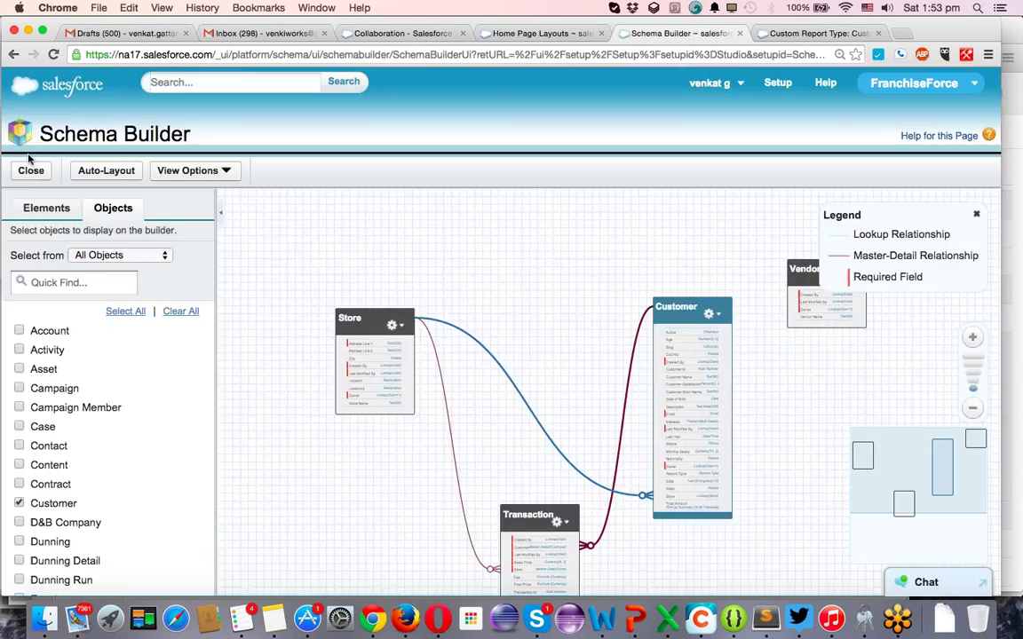
pyautogui.click(822, 34)
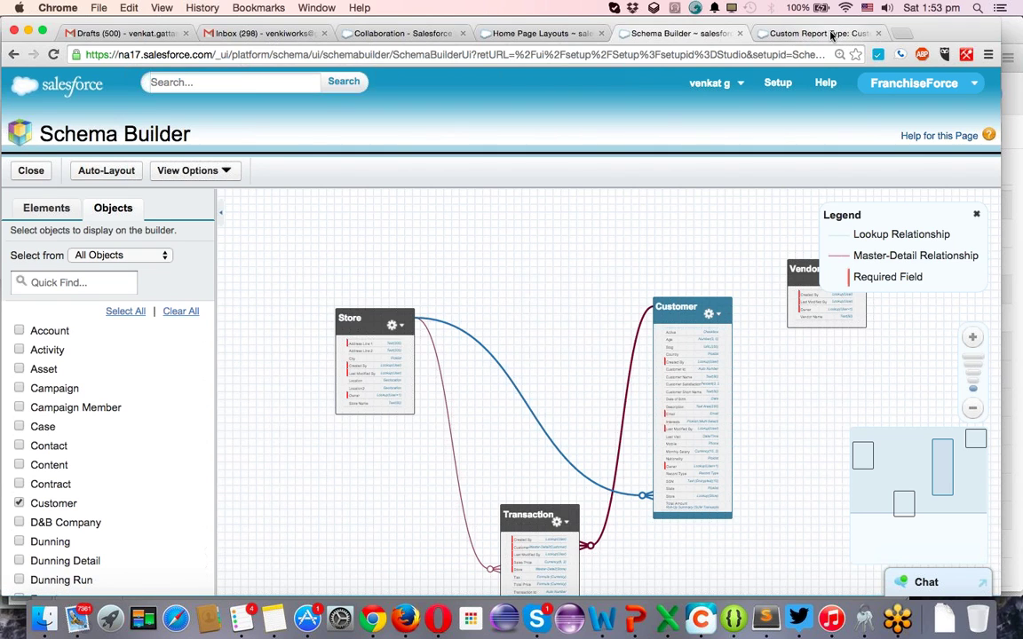
pyautogui.click(43, 144)
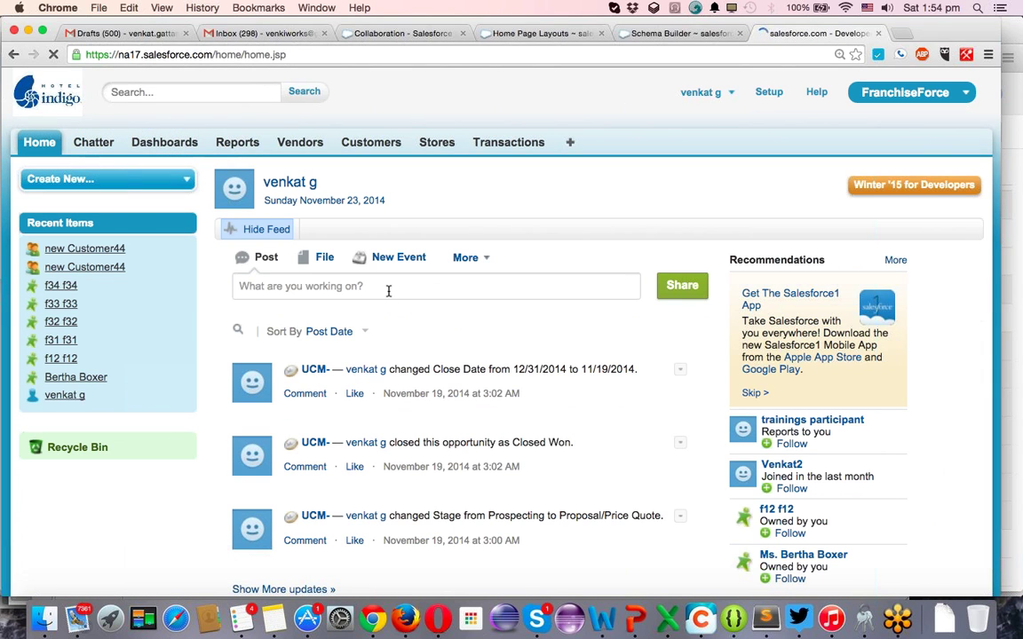
pyautogui.scroll(-8, 388, 291)
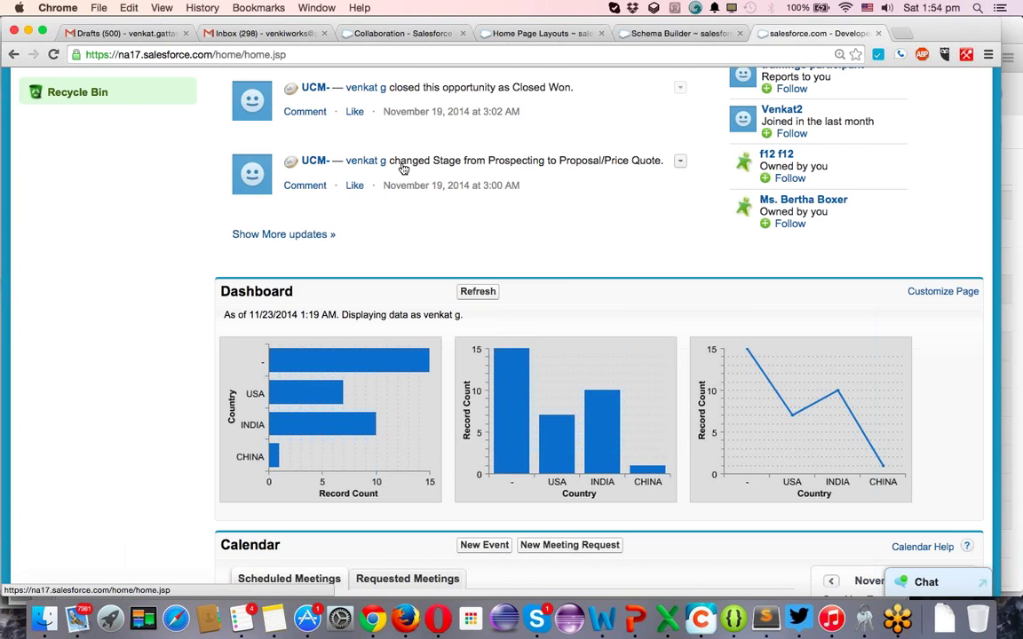
pyautogui.scroll(-4, 404, 381)
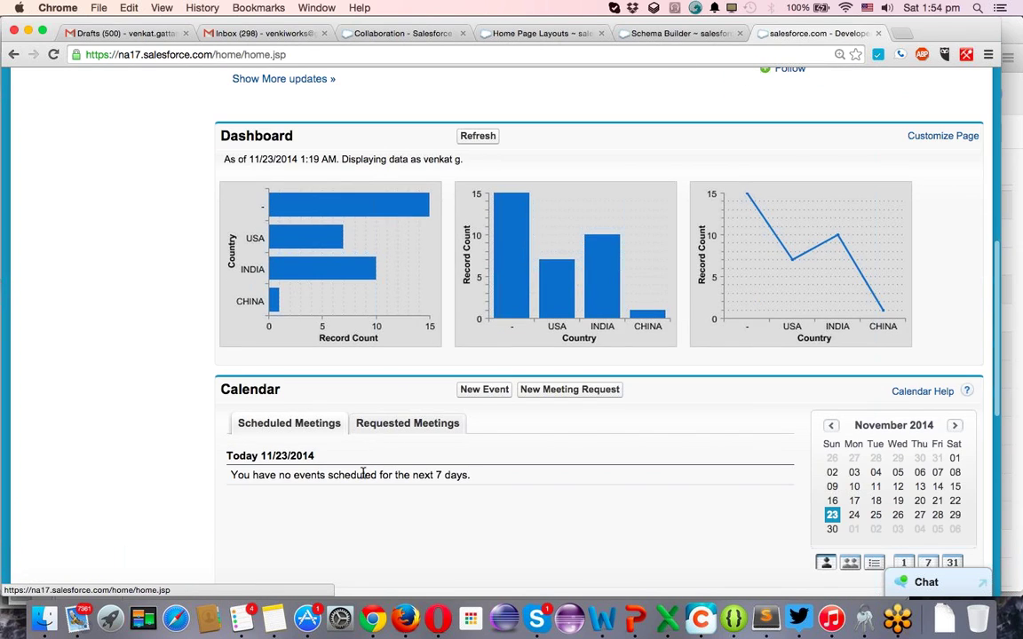
pyautogui.scroll(-4, 382, 444)
pyautogui.scroll(-8, 298, 485)
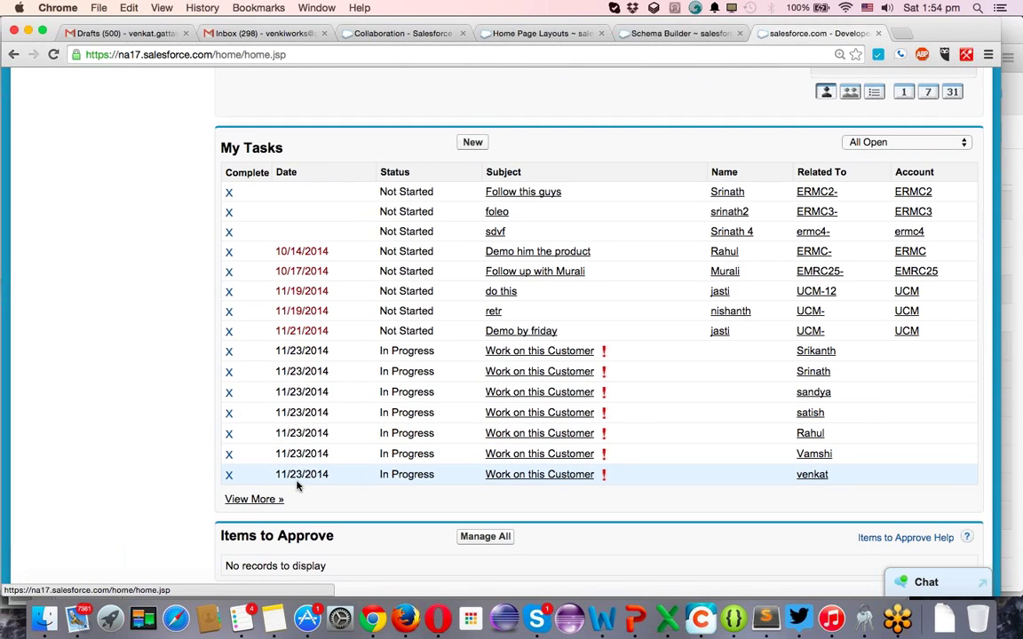
pyautogui.scroll(12, 296, 462)
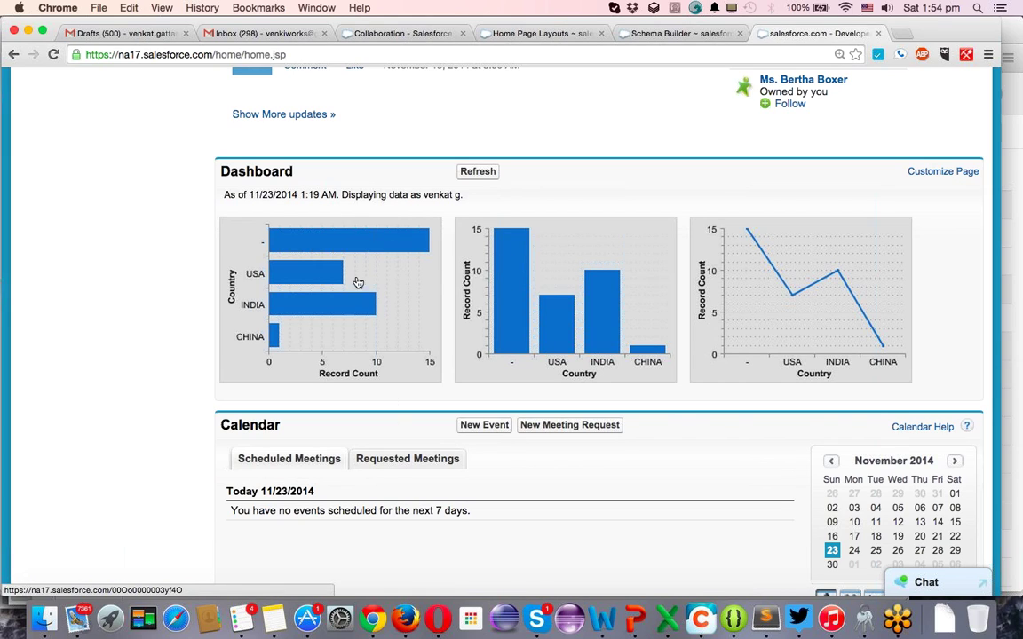
pyautogui.scroll(-10, 358, 263)
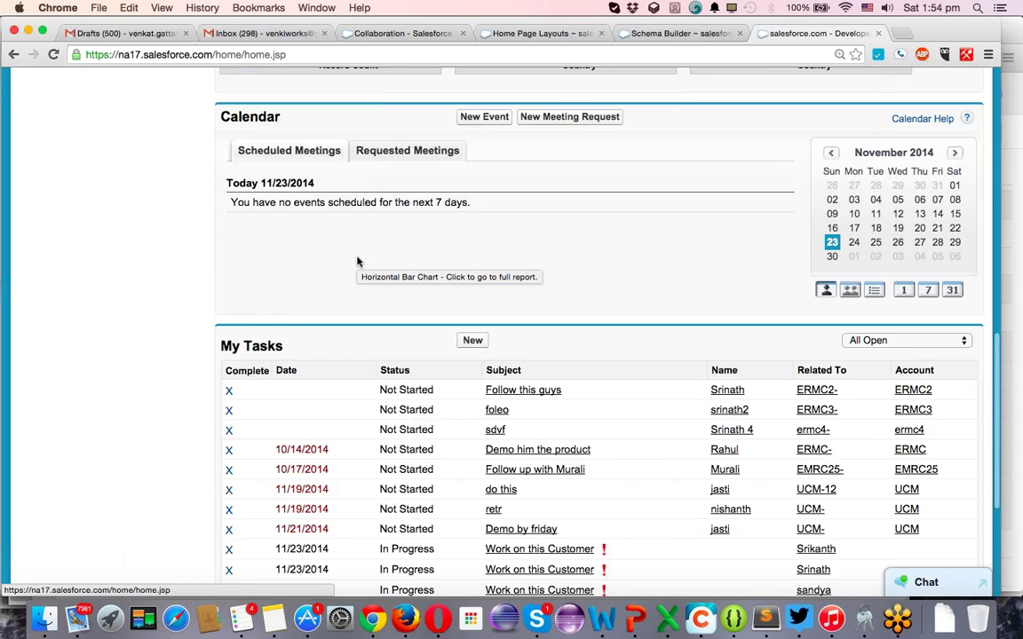
pyautogui.scroll(9, 354, 263)
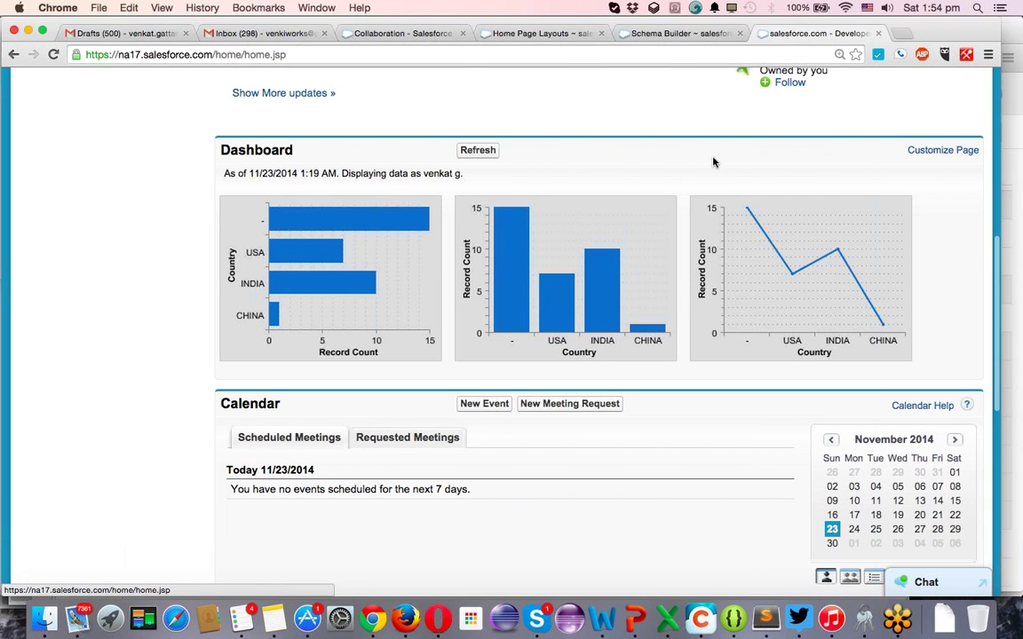
pyautogui.click(384, 280)
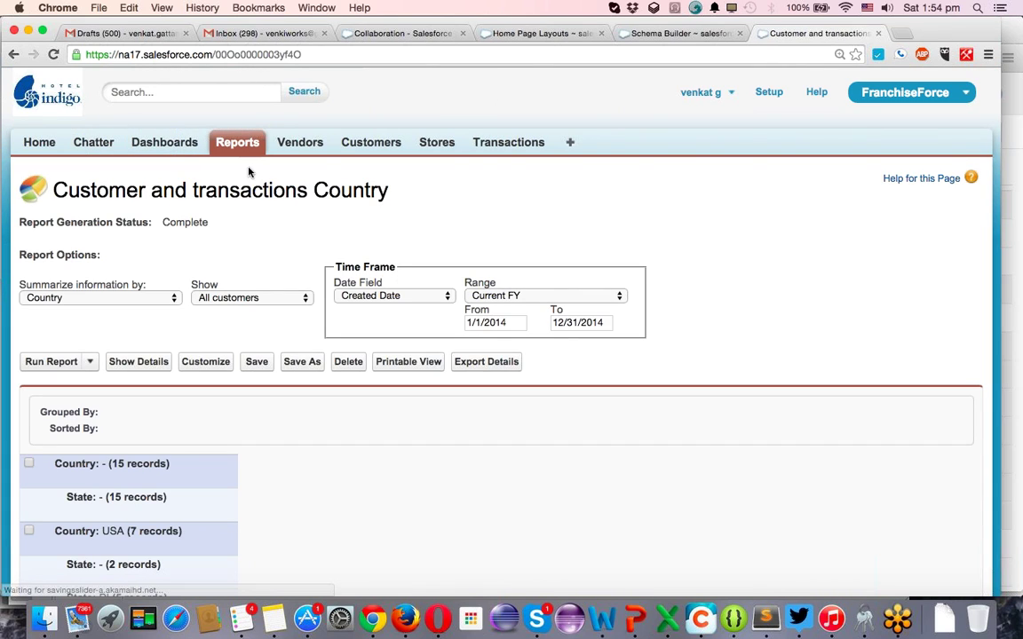
# Return to the Franchise Dashboard and open it for editing.
pyautogui.click(174, 149)
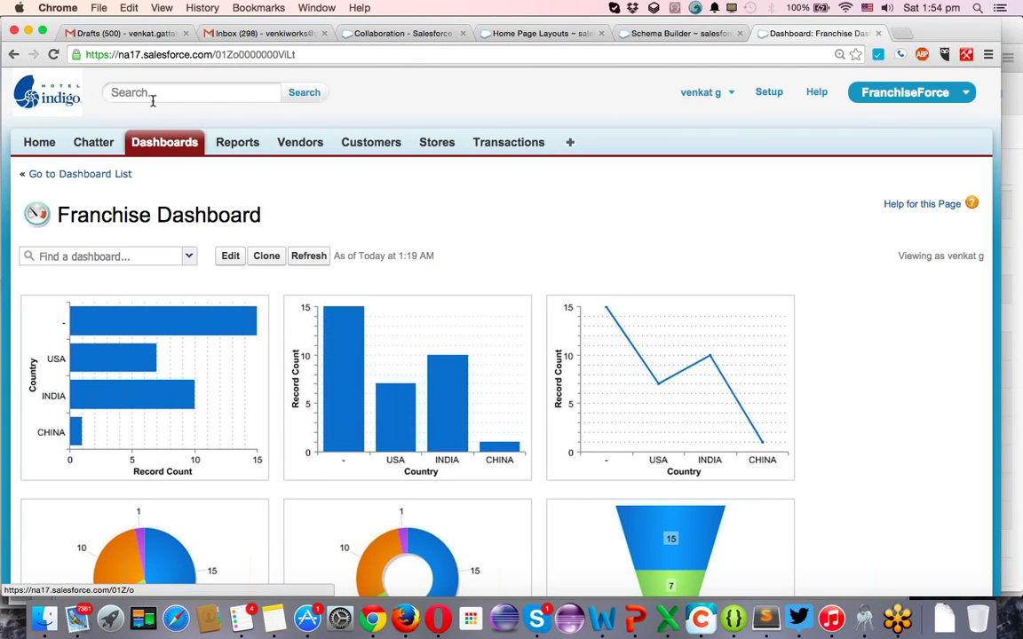
pyautogui.scroll(-5, 418, 381)
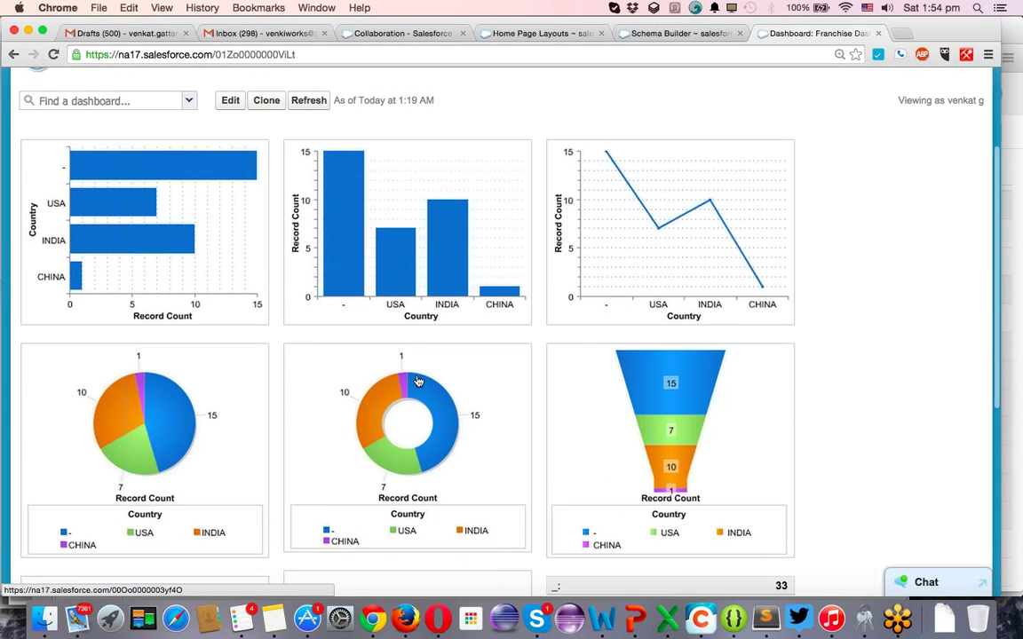
pyautogui.click(230, 101)
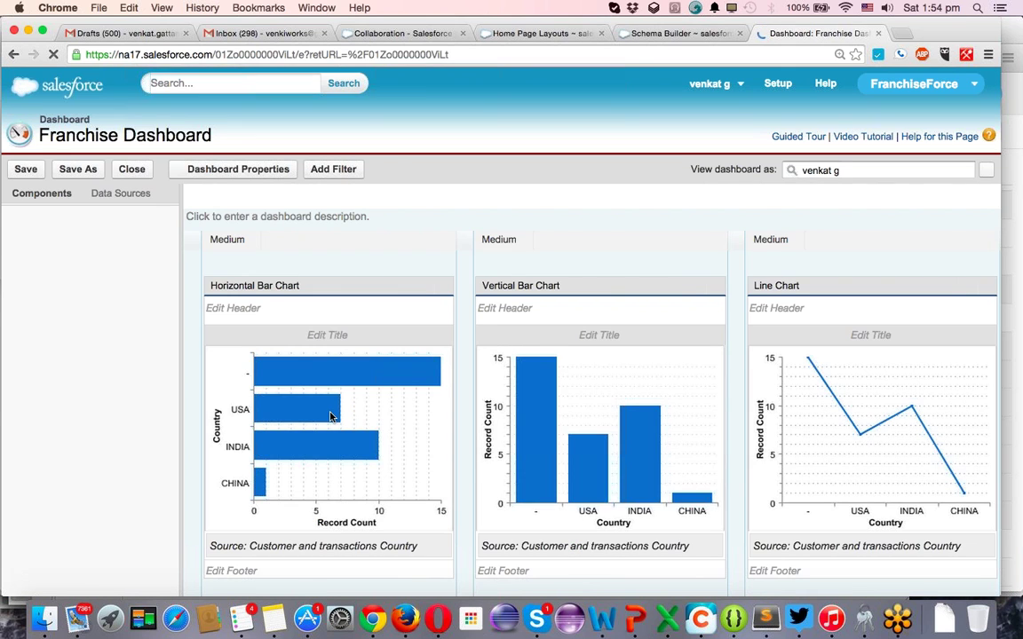
# Move the Pie Chart to the start of the first dashboard column and the Donut Chart to the start of the second, and save.
pyautogui.scroll(-3, 520, 392)
pyautogui.moveTo(272, 416); pyautogui.dragTo(231, 273)
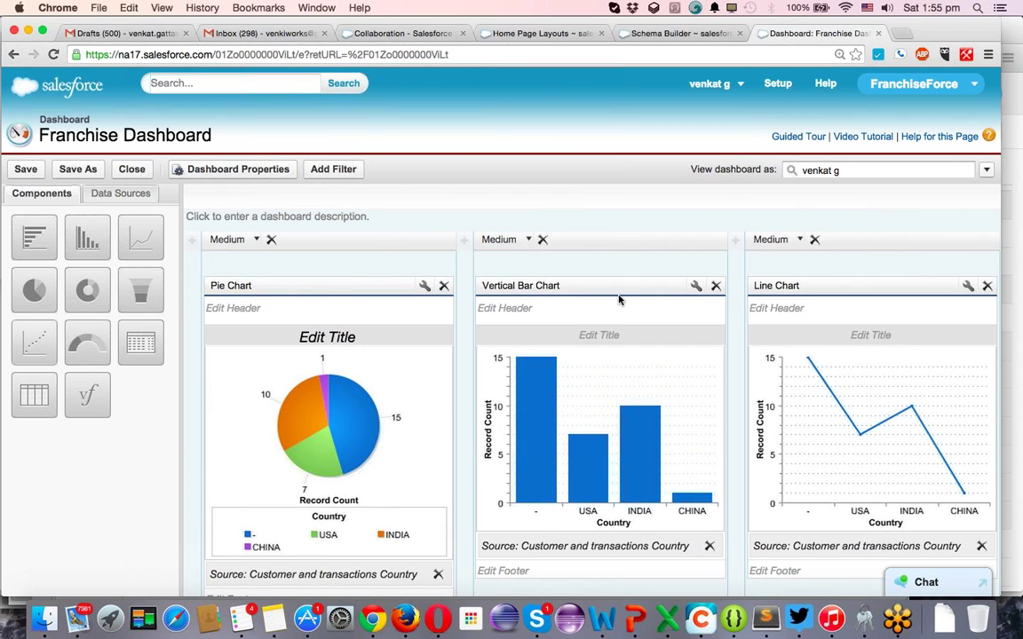
pyautogui.scroll(-4, 616, 297)
pyautogui.moveTo(527, 448); pyautogui.dragTo(537, 271)
pyautogui.scroll(-3, 895, 333)
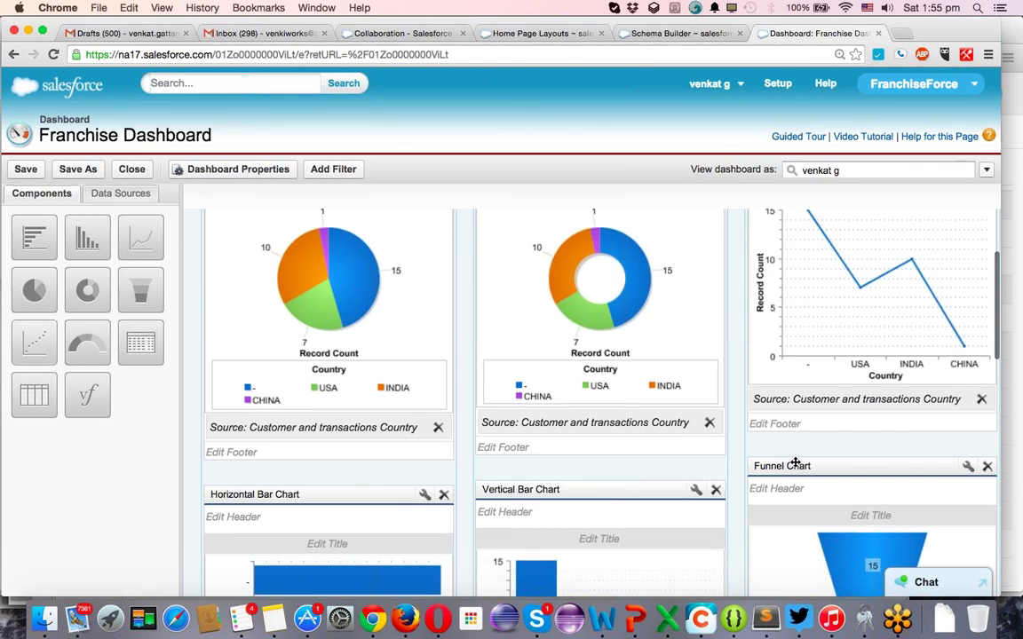
pyautogui.moveTo(804, 459); pyautogui.dragTo(779, 257)
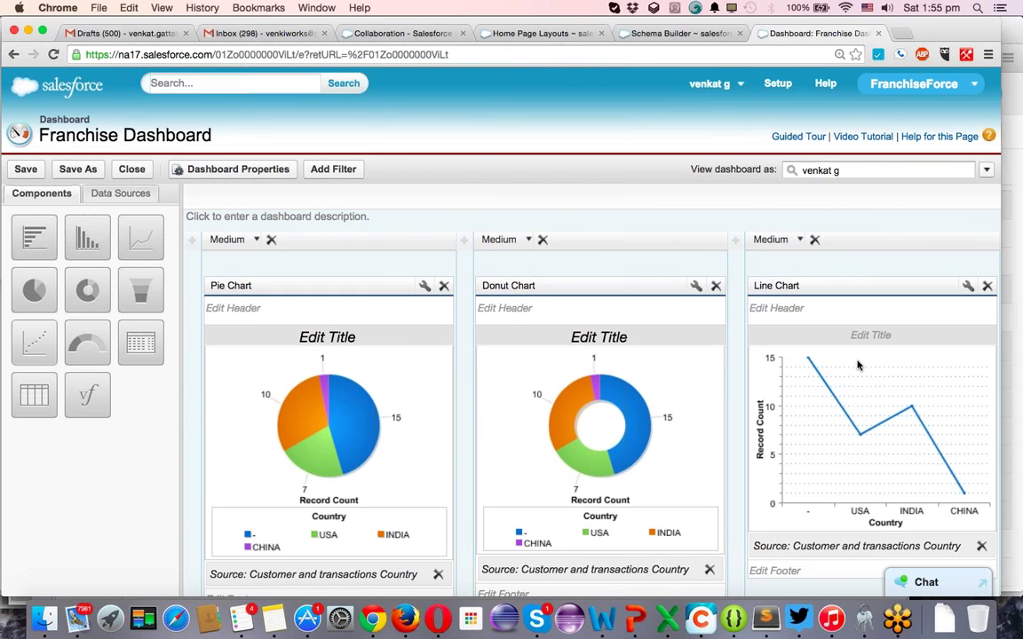
pyautogui.click(26, 168)
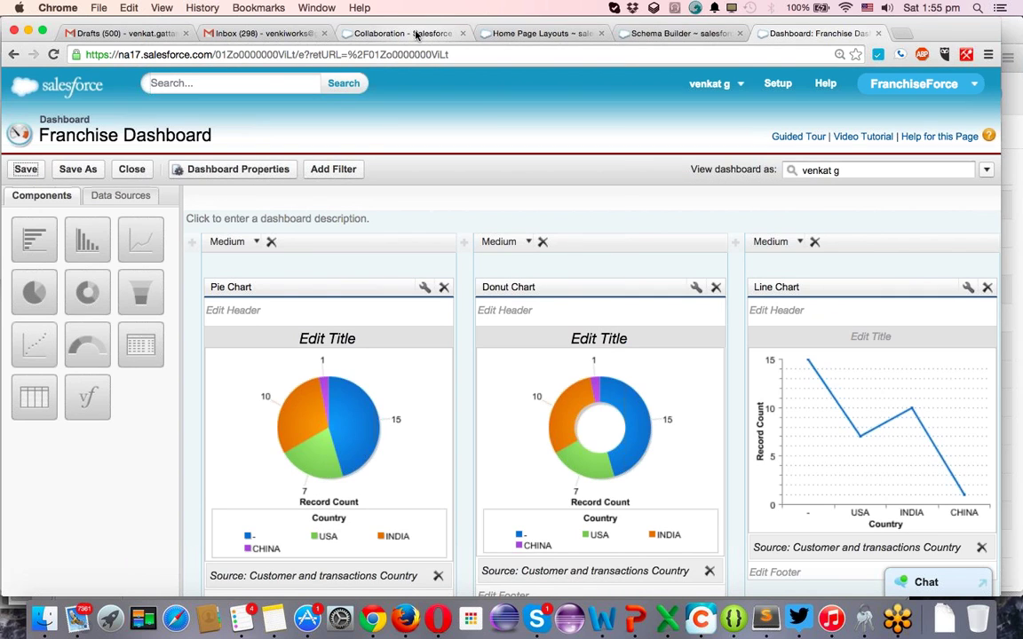
# Go back to the home page layouts browser tab, open the Home page, and check its feed and recent items.
pyautogui.click(408, 34)
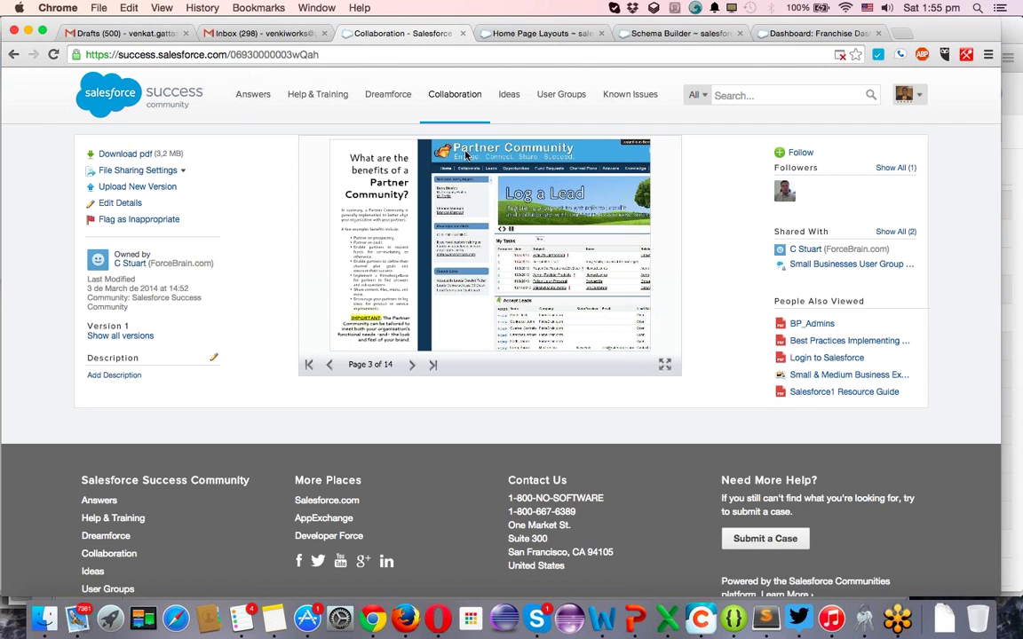
pyautogui.click(537, 34)
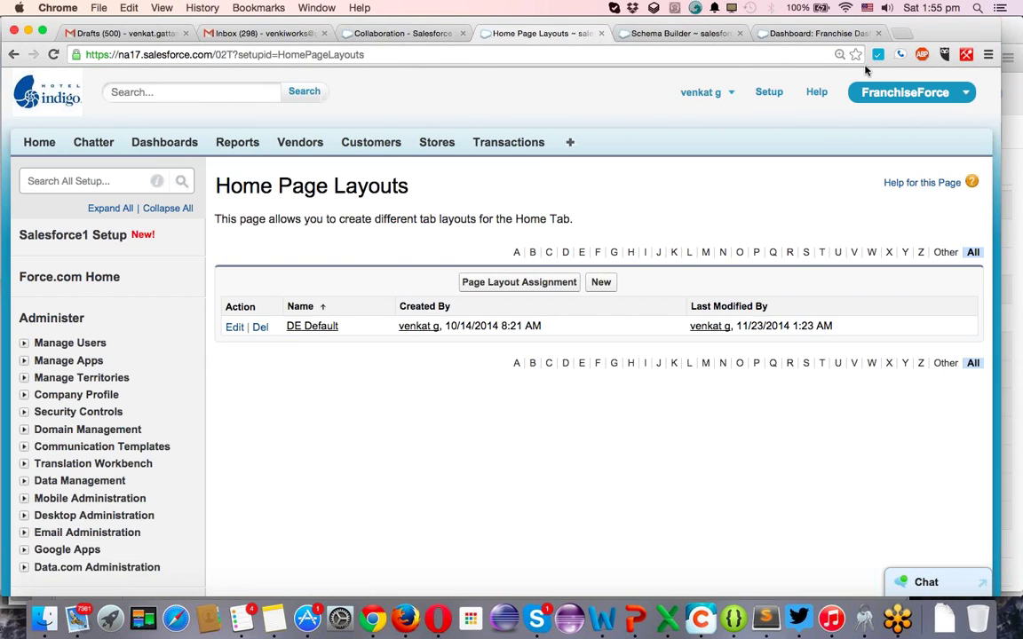
pyautogui.click(47, 148)
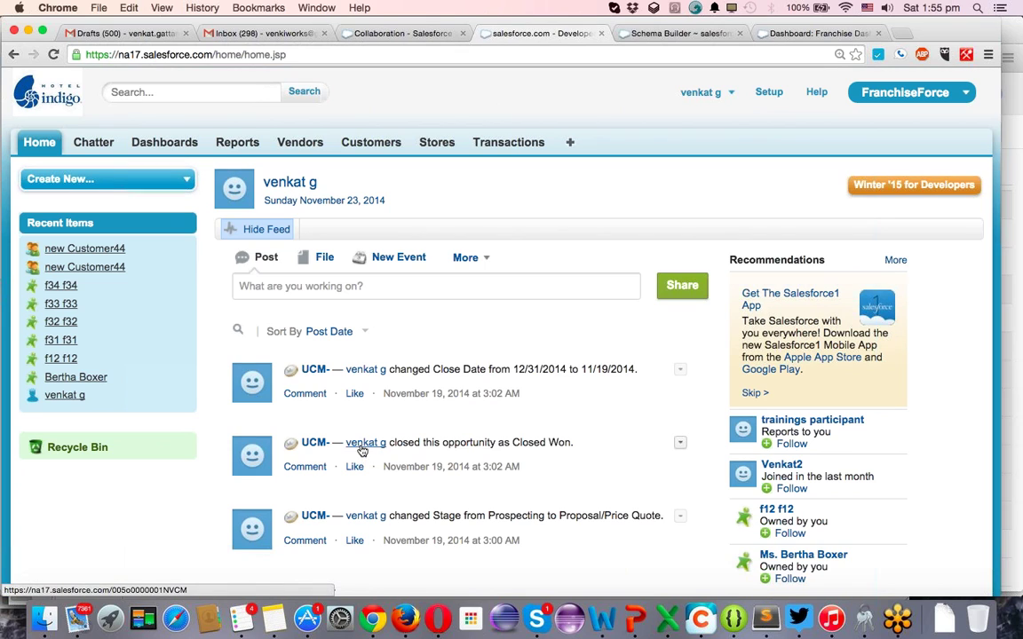
pyautogui.moveTo(361, 444)
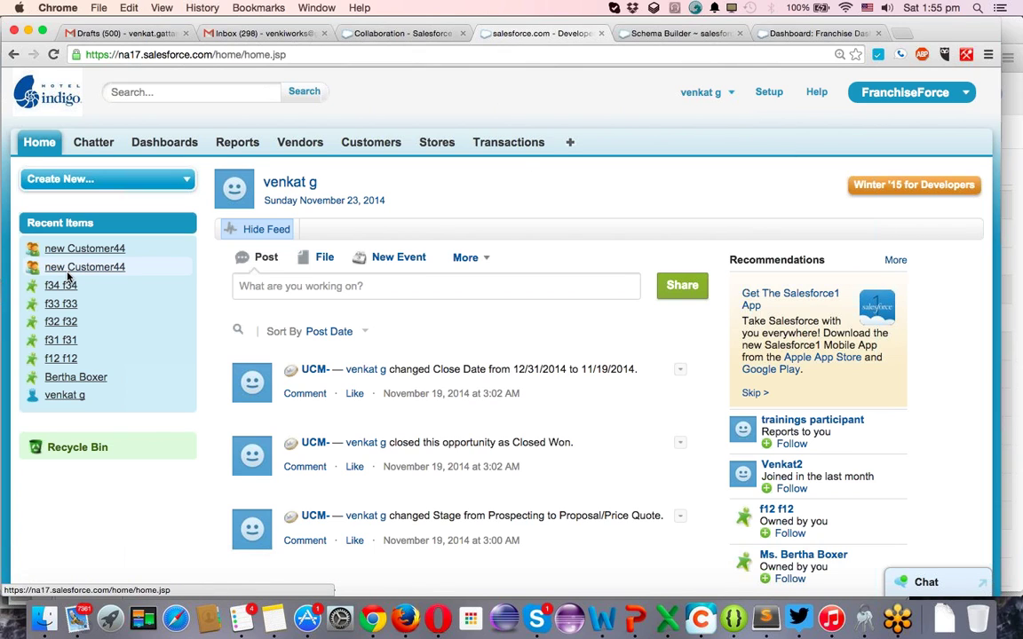
pyautogui.moveTo(69, 272)
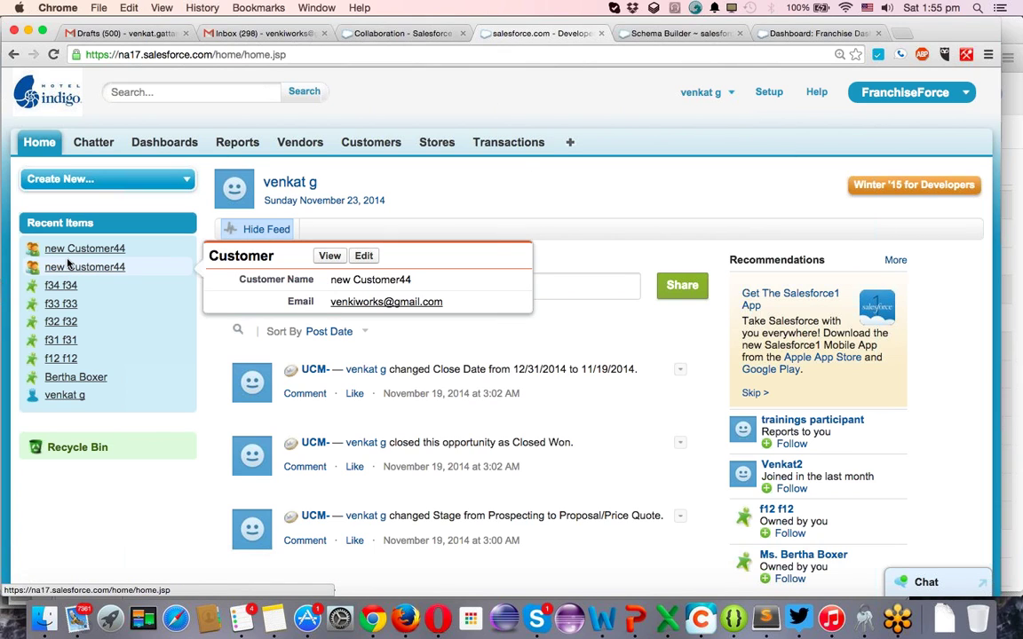
pyautogui.moveTo(153, 302)
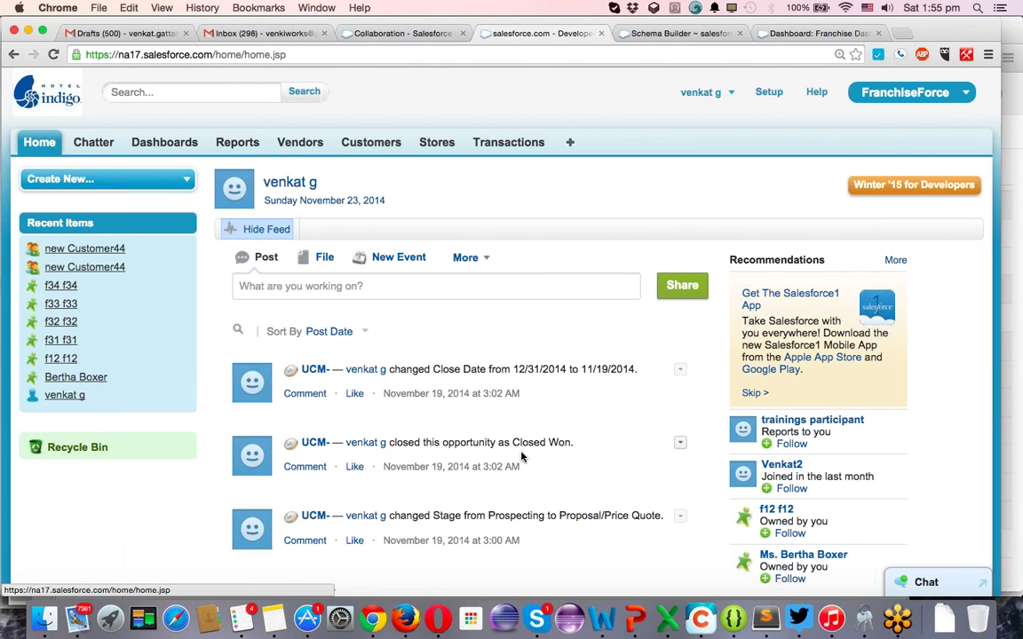
# Review the Home page's feed updates, rearranged dashboard snapshot, calendar and tasks.
pyautogui.scroll(-2, 521, 456)
pyautogui.hscroll(-5, 521, 457)
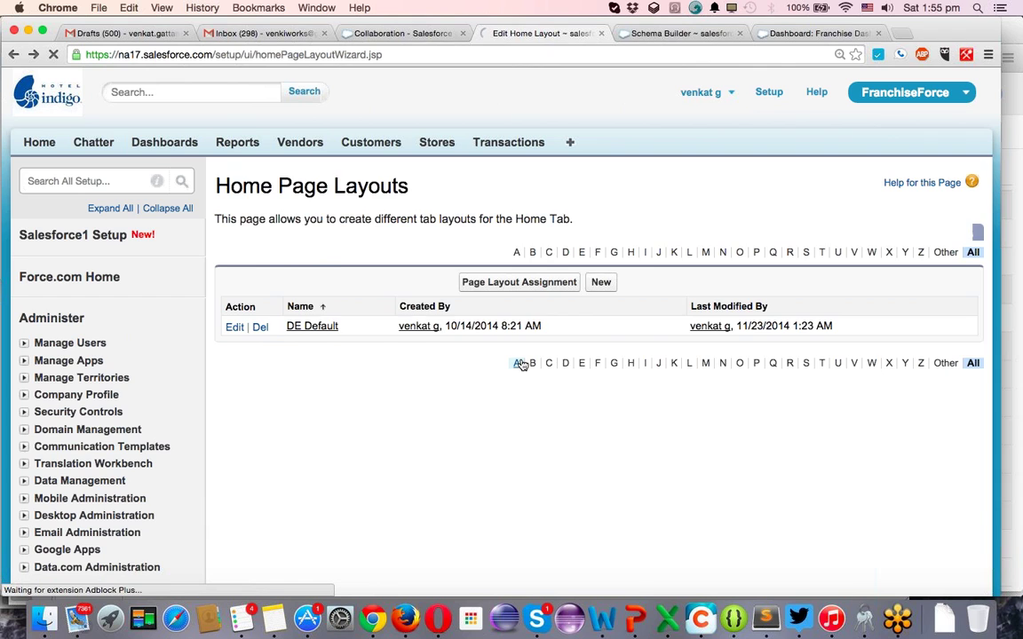
pyautogui.click(42, 144)
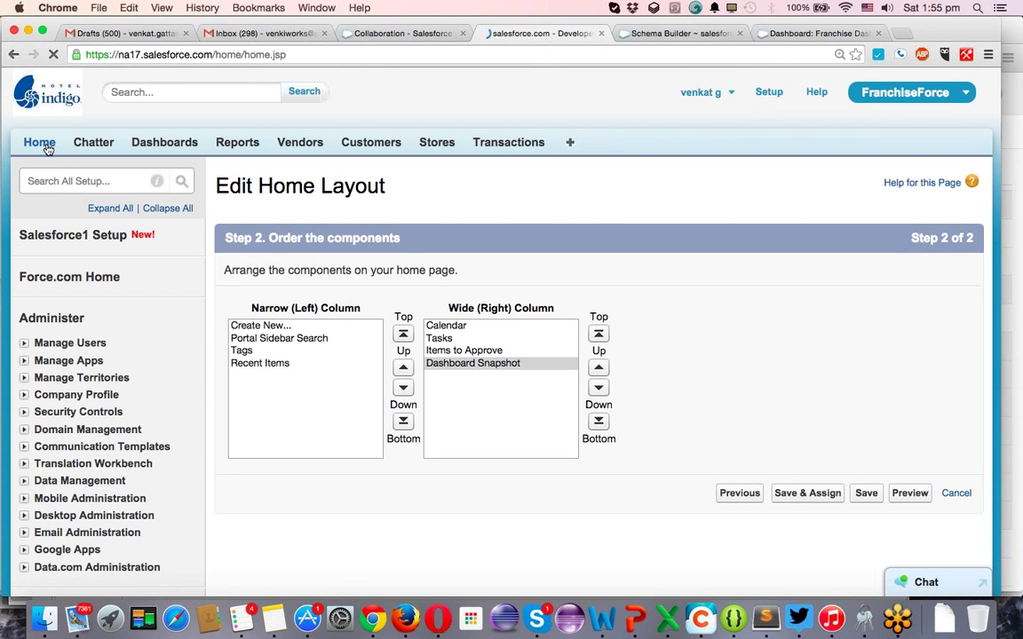
pyautogui.hscroll(-5, 462, 322)
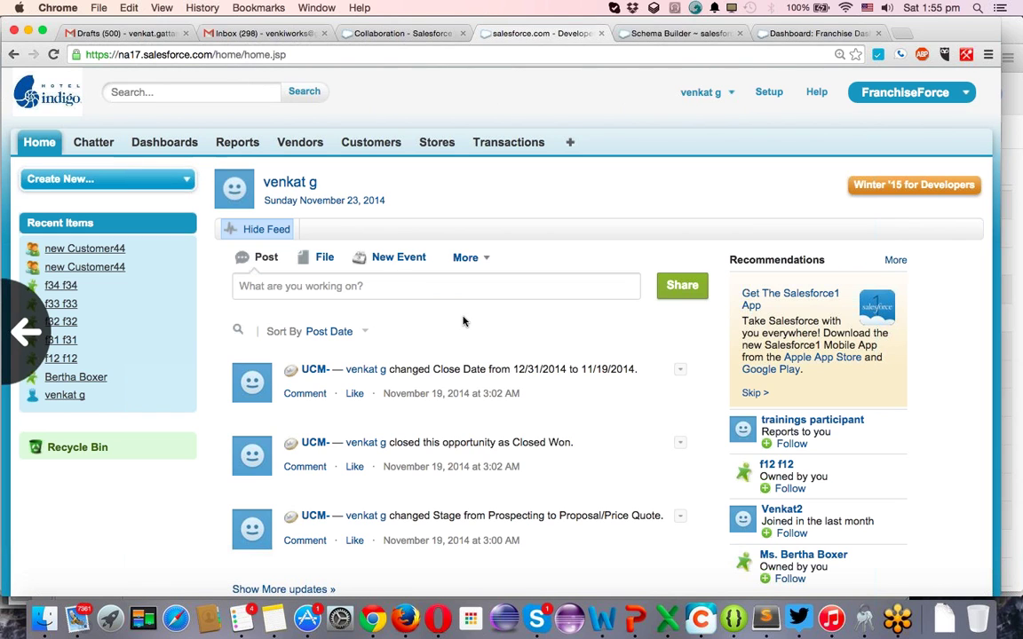
pyautogui.scroll(-10, 463, 321)
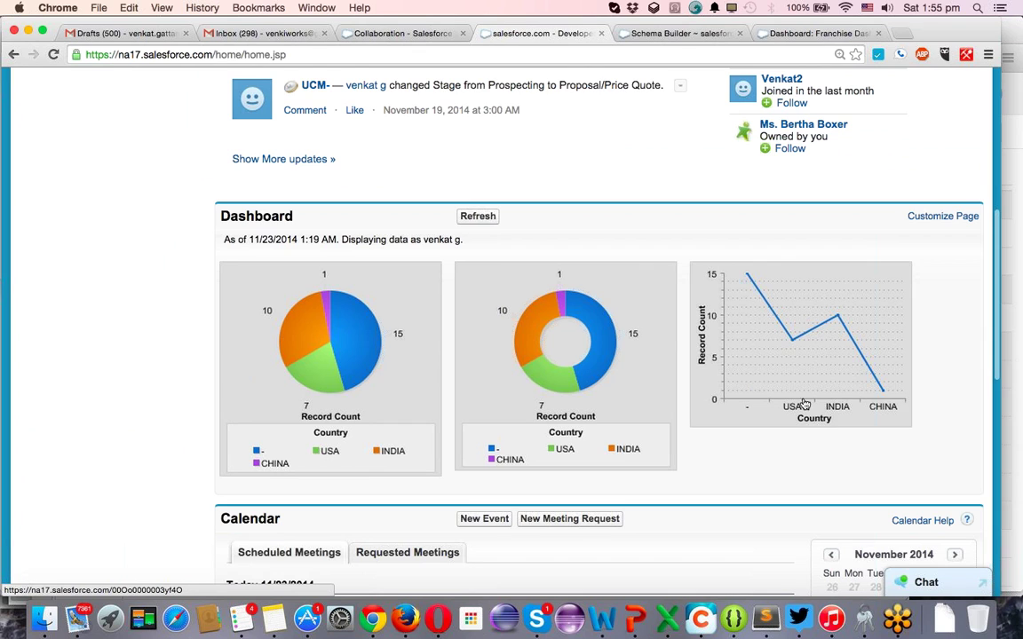
pyautogui.scroll(-5, 967, 284)
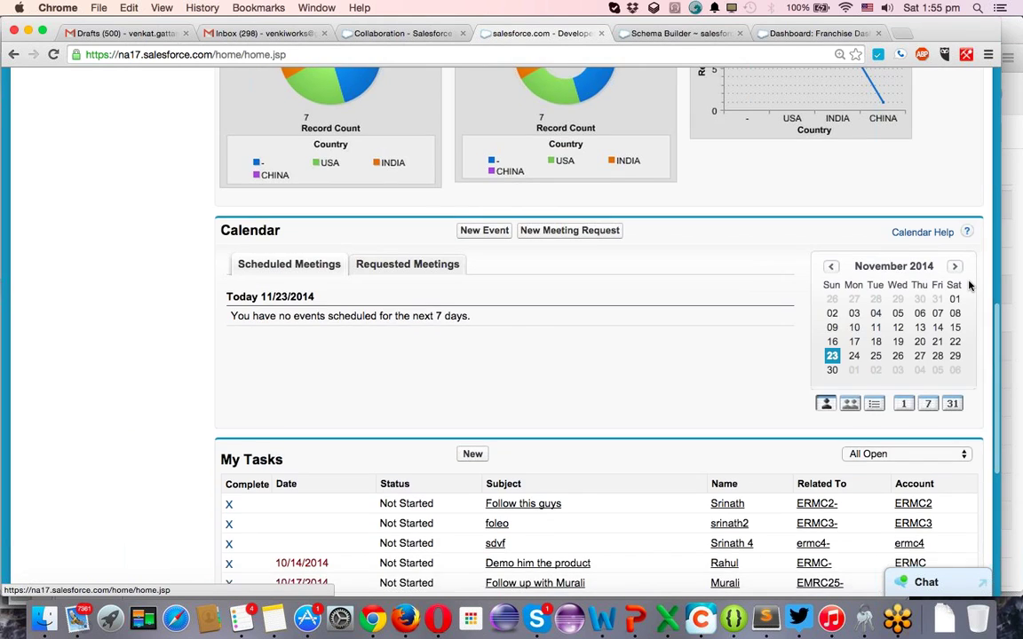
pyautogui.scroll(3, 968, 284)
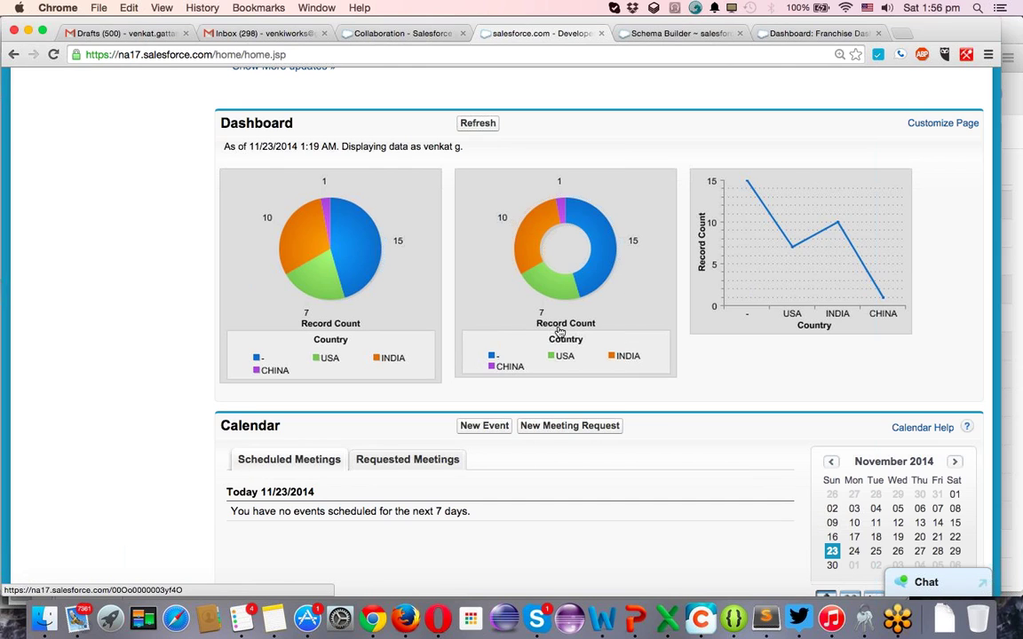
pyautogui.scroll(2, 557, 331)
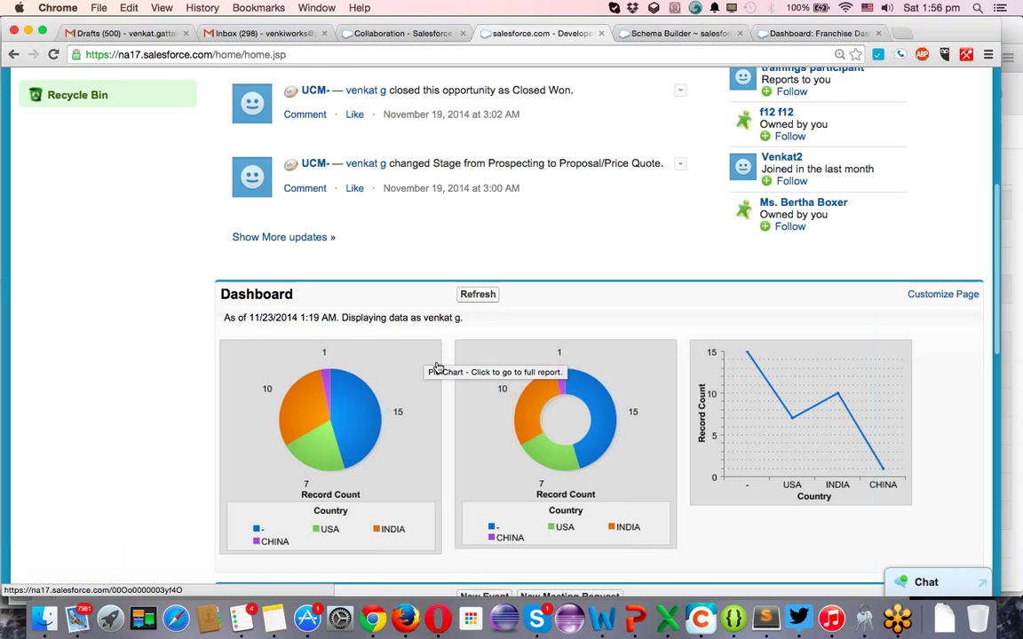
pyautogui.scroll(2, 468, 248)
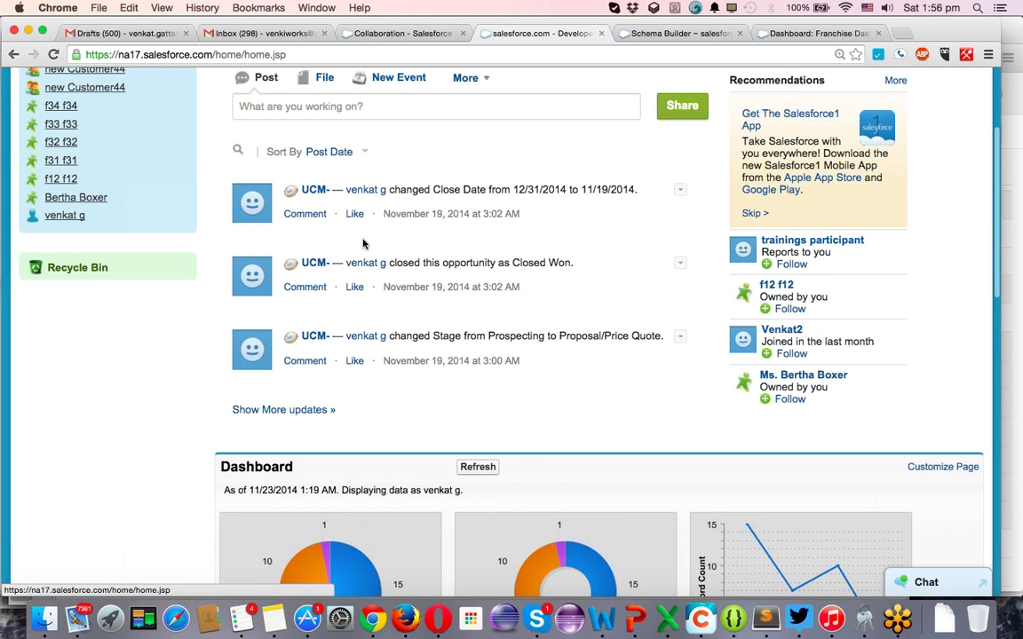
pyautogui.scroll(2, 362, 243)
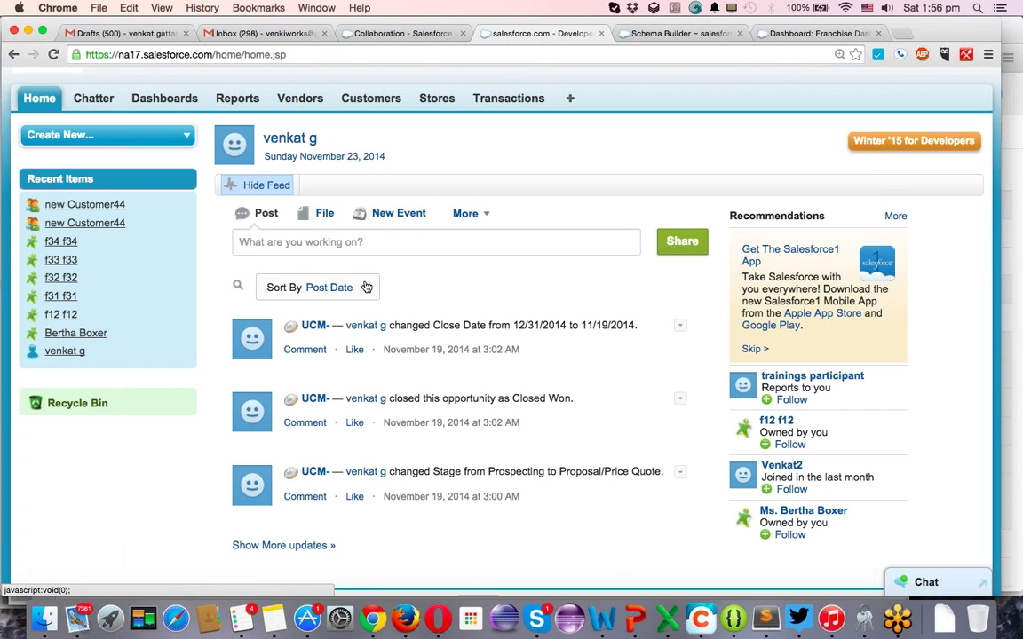
pyautogui.scroll(-5, 365, 284)
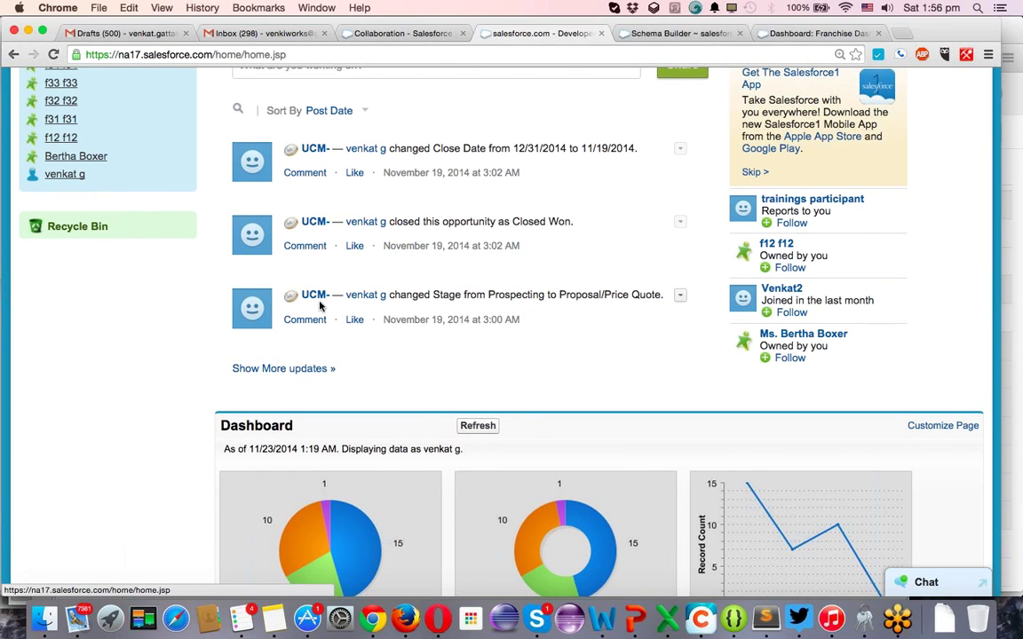
pyautogui.scroll(-1, 355, 281)
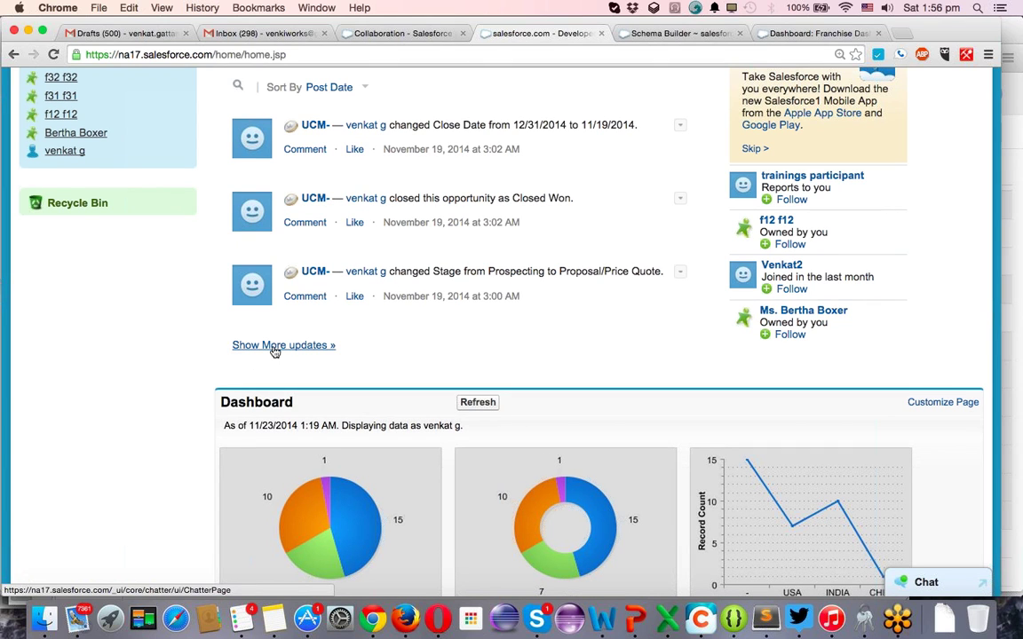
pyautogui.scroll(5, 274, 352)
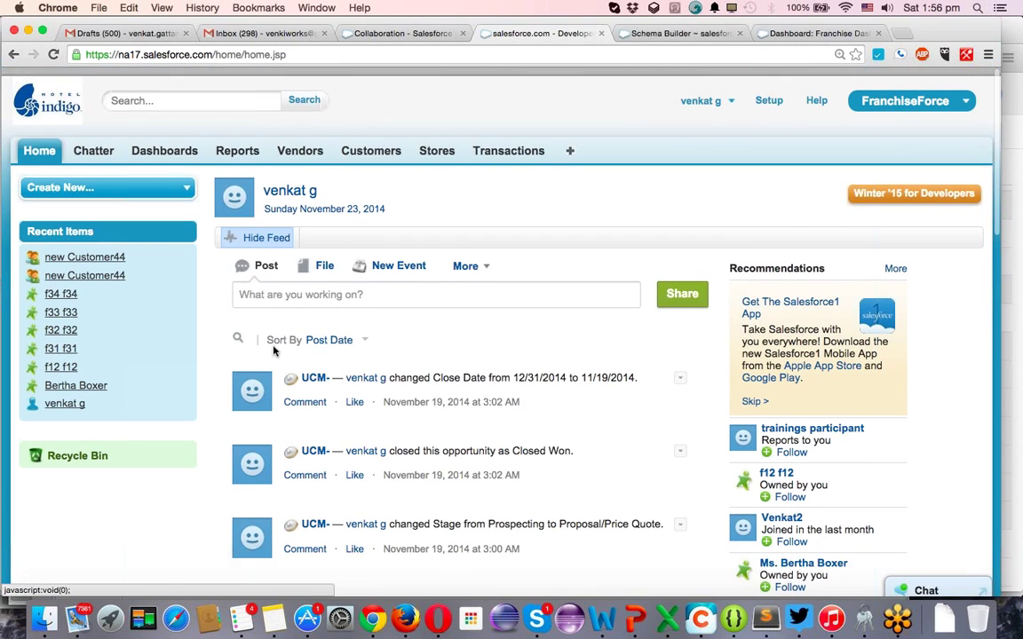
# Create a new report with the Customers with Transactions and Stores report type from Other Reports.
pyautogui.click(240, 143)
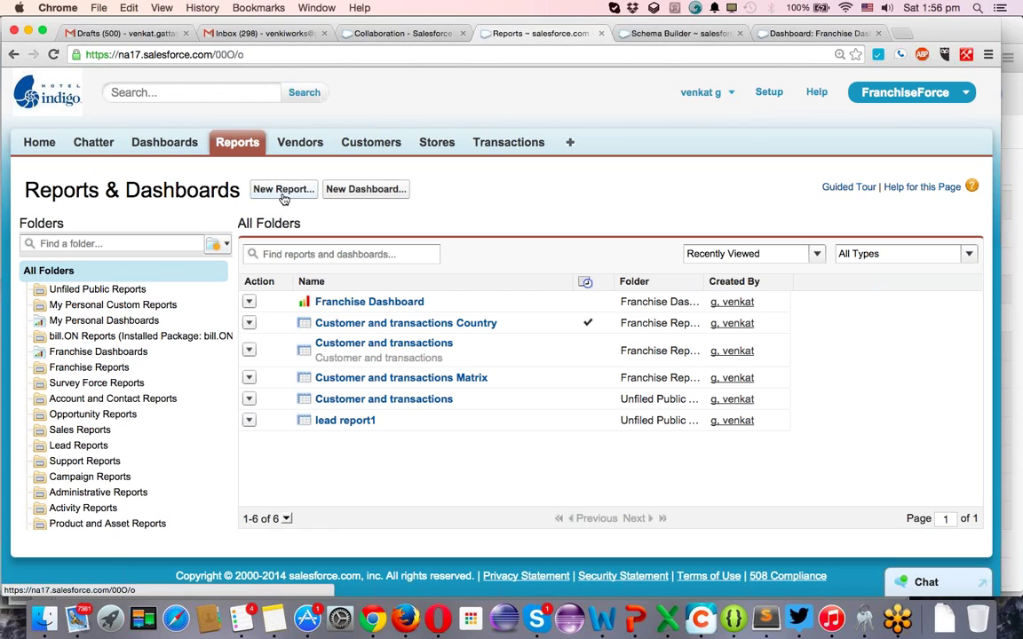
pyautogui.click(283, 194)
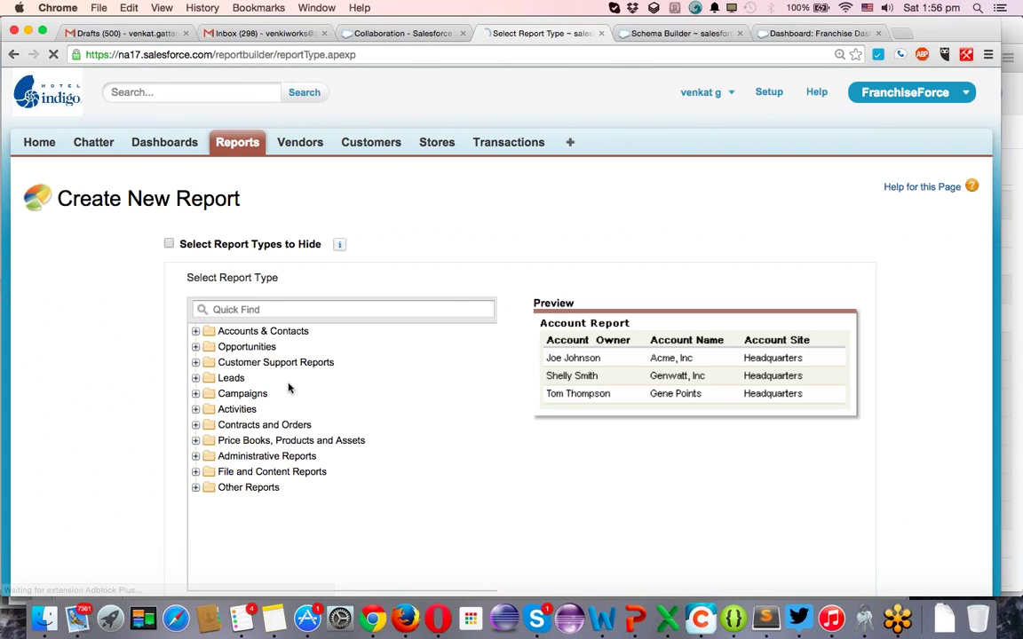
pyautogui.click(197, 488)
pyautogui.scroll(-5, 365, 464)
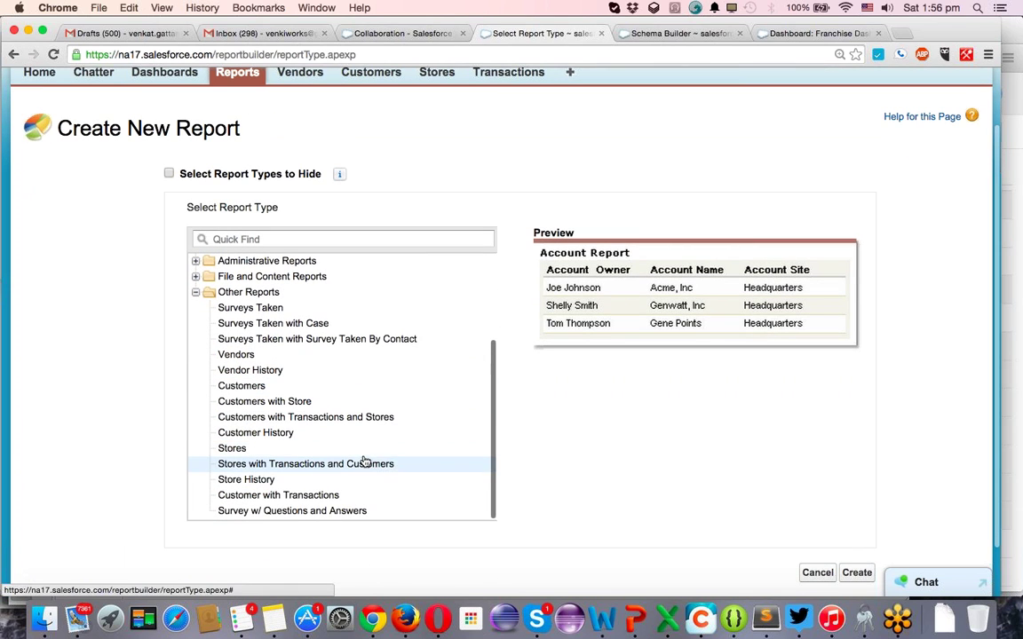
pyautogui.click(298, 423)
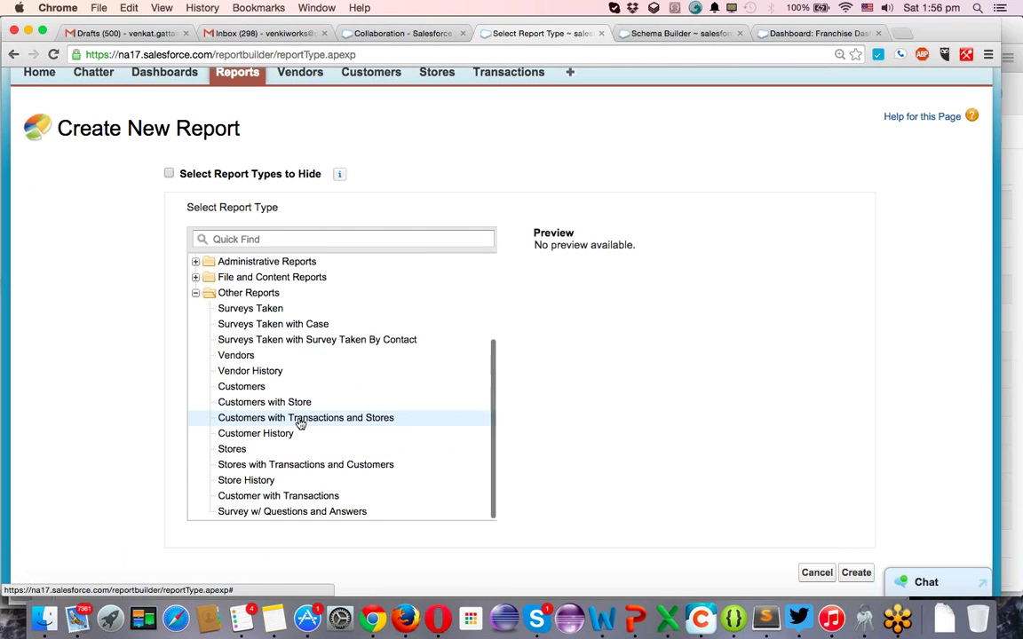
pyautogui.click(855, 572)
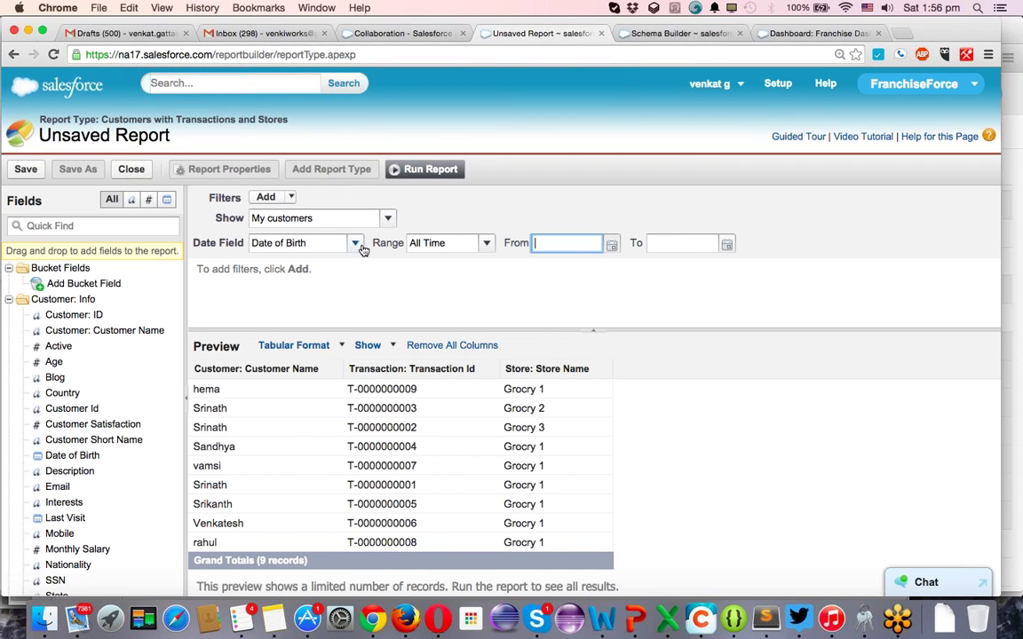
# Change the report from tabular to Joined format and look over its first block in the preview.
pyautogui.click(336, 345)
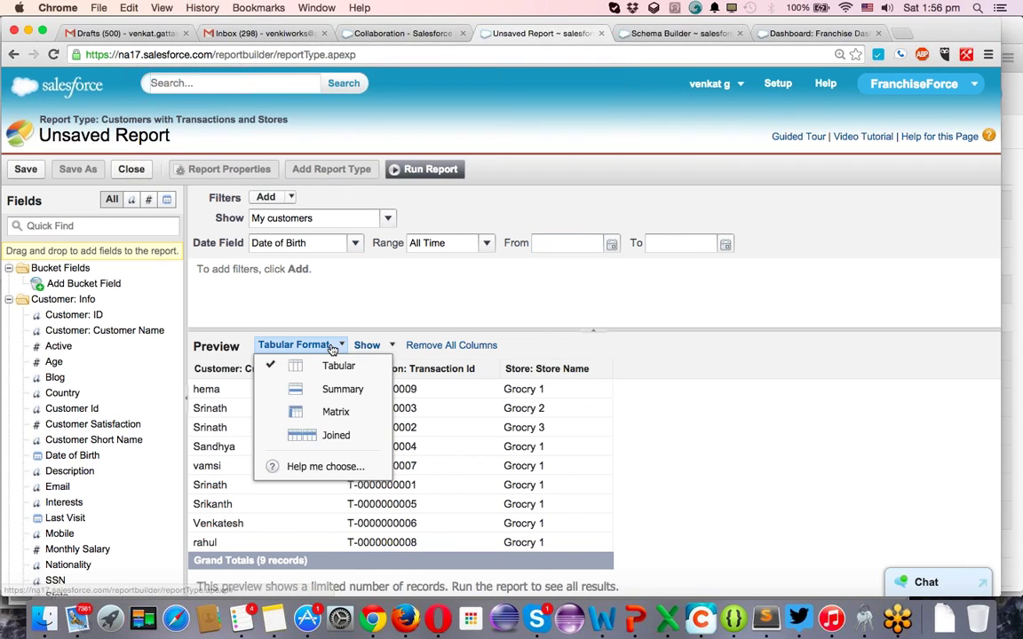
pyautogui.click(323, 436)
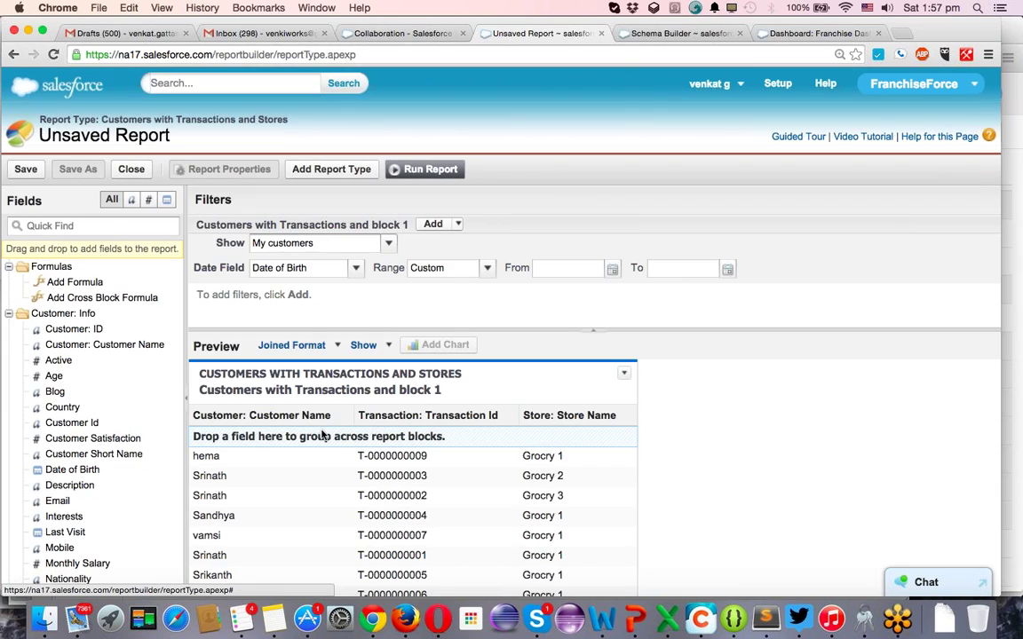
pyautogui.hscroll(-3, 657, 342)
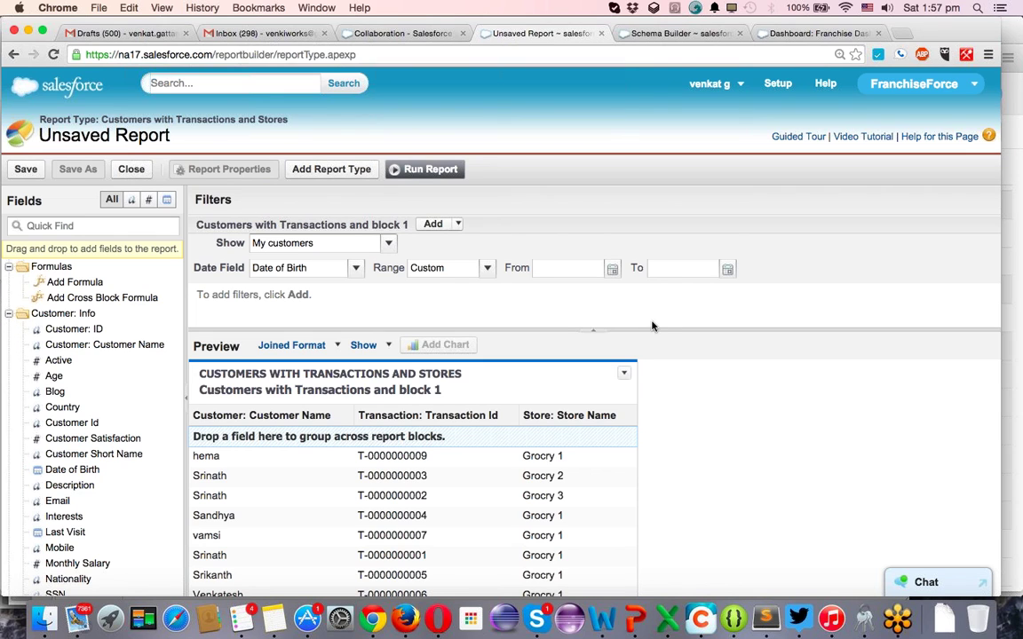
pyautogui.scroll(-5, 771, 436)
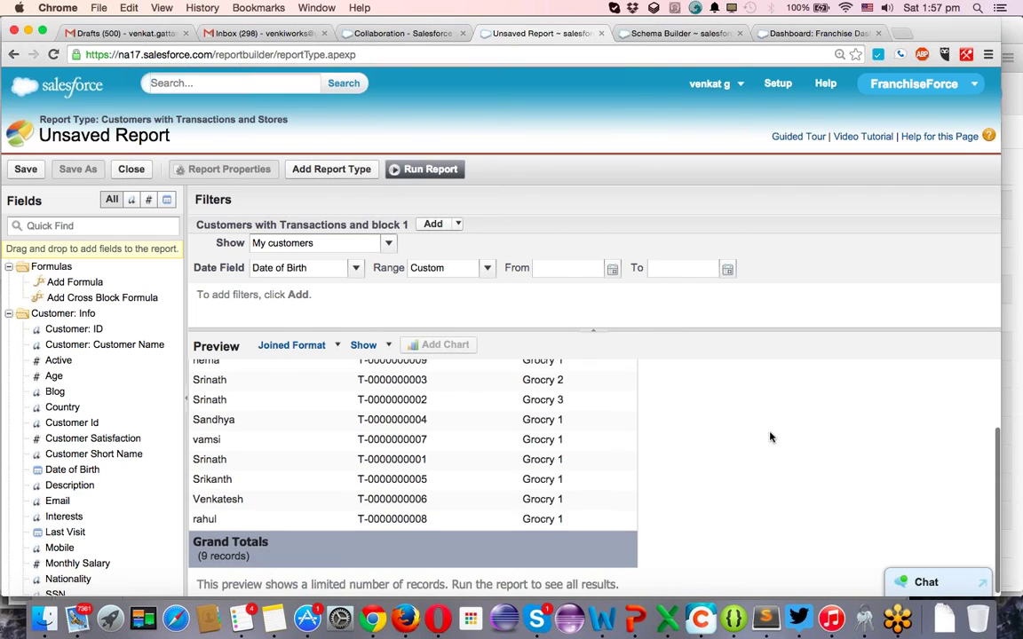
pyautogui.scroll(5, 771, 437)
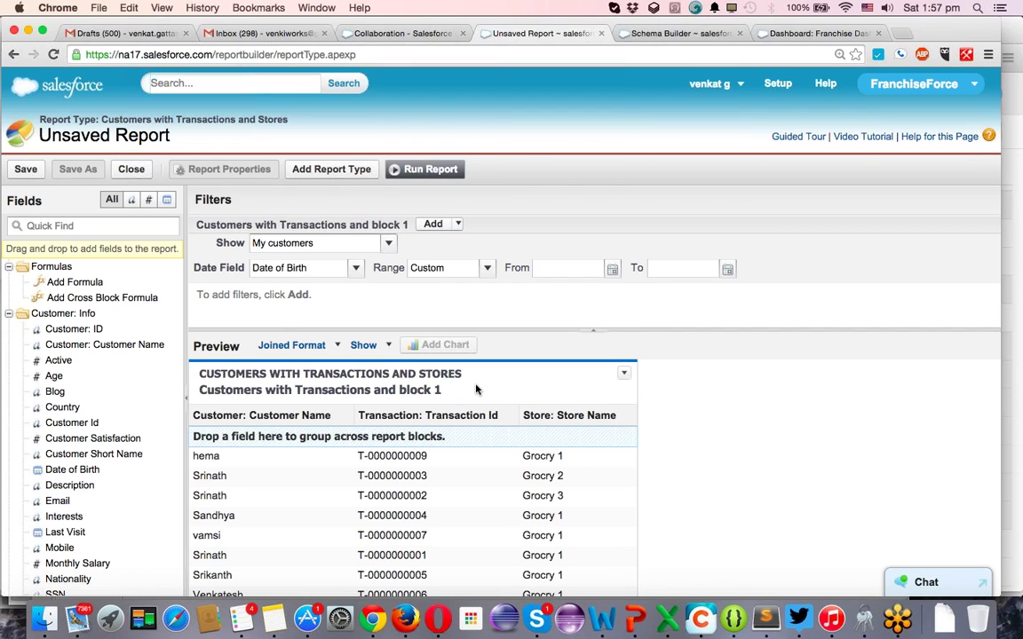
pyautogui.click(623, 374)
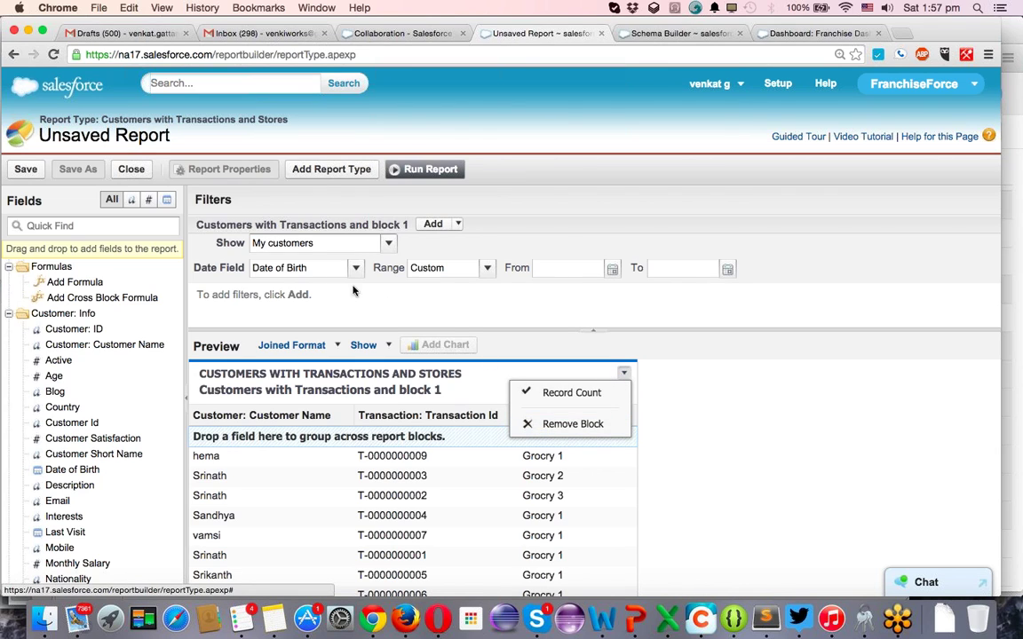
pyautogui.click(457, 226)
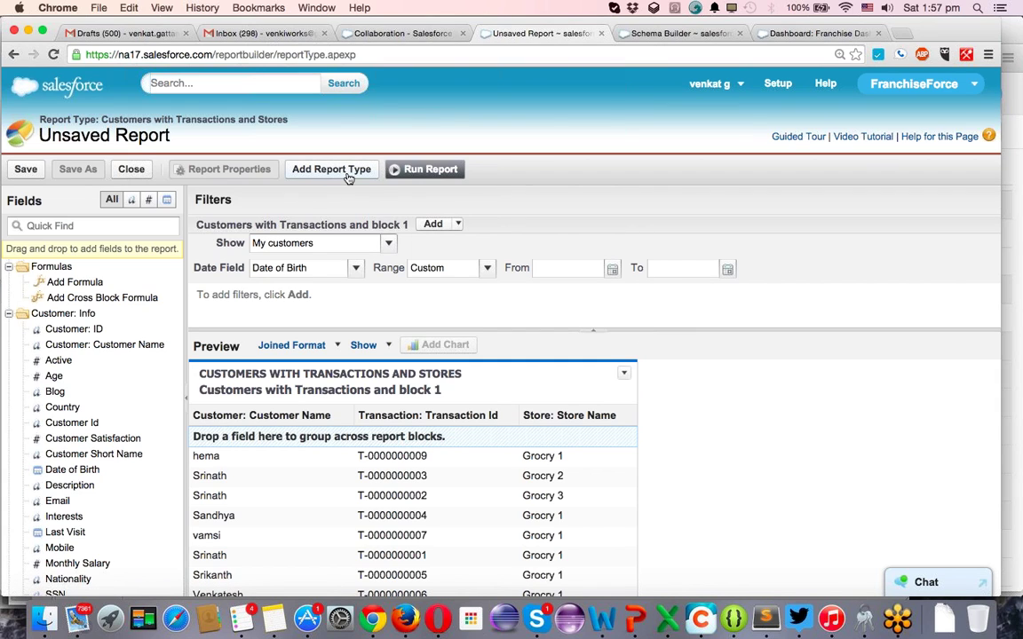
pyautogui.click(434, 225)
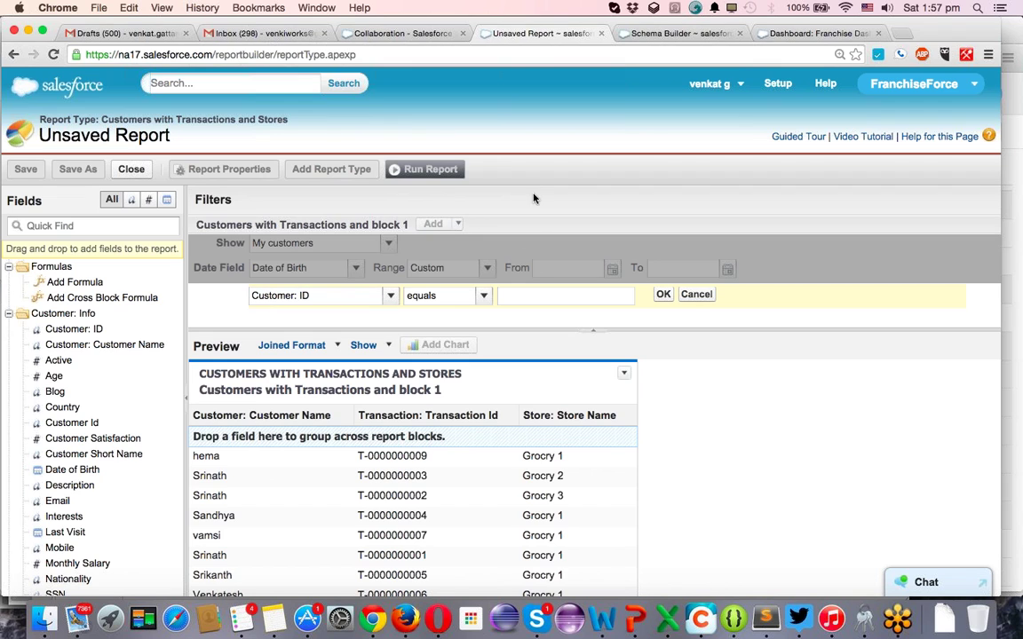
pyautogui.click(667, 299)
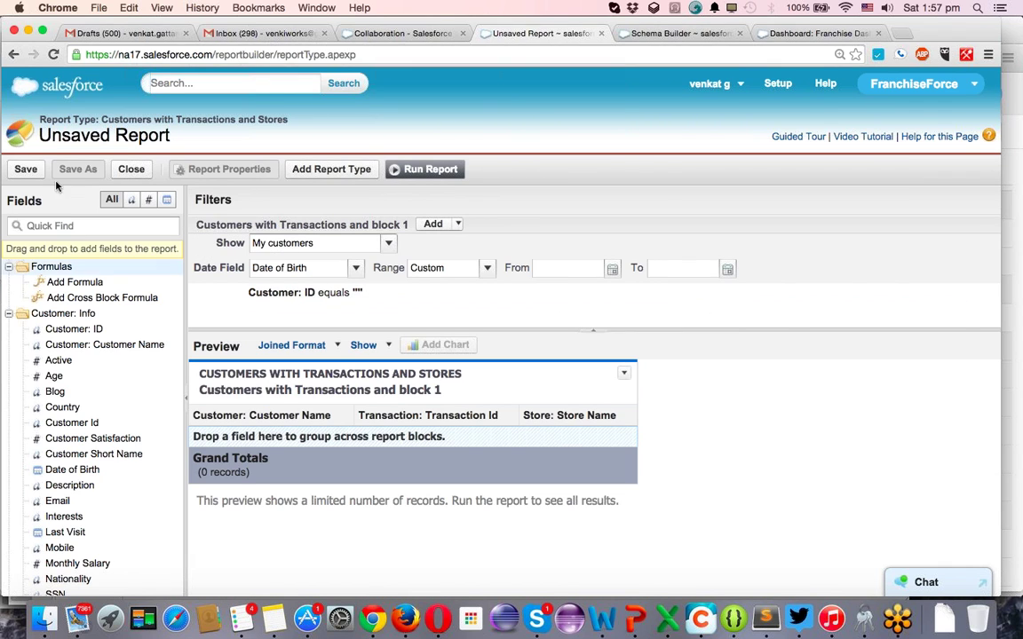
# Go back to the report type selection and create a new report with Customers with Store from Other Reports.
pyautogui.click(16, 58)
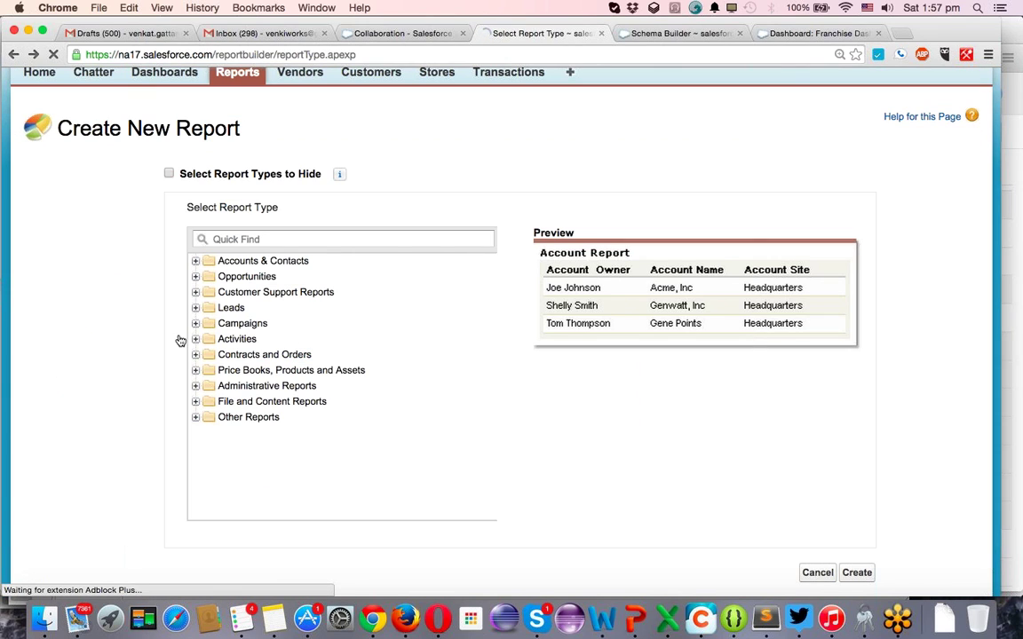
pyautogui.click(196, 418)
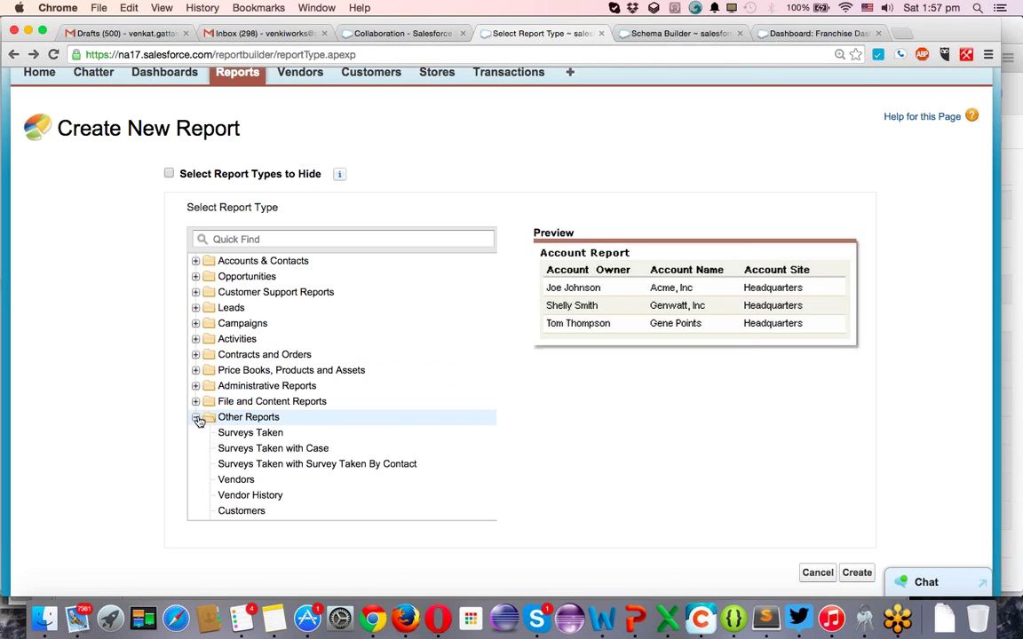
pyautogui.scroll(-3, 298, 453)
pyautogui.scroll(-1, 306, 465)
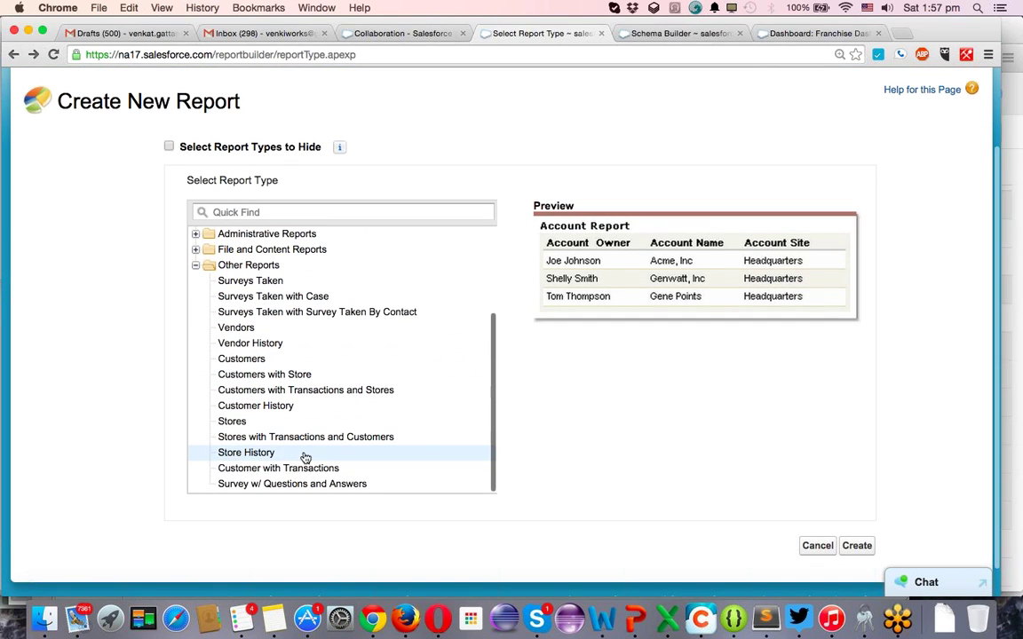
pyautogui.click(272, 375)
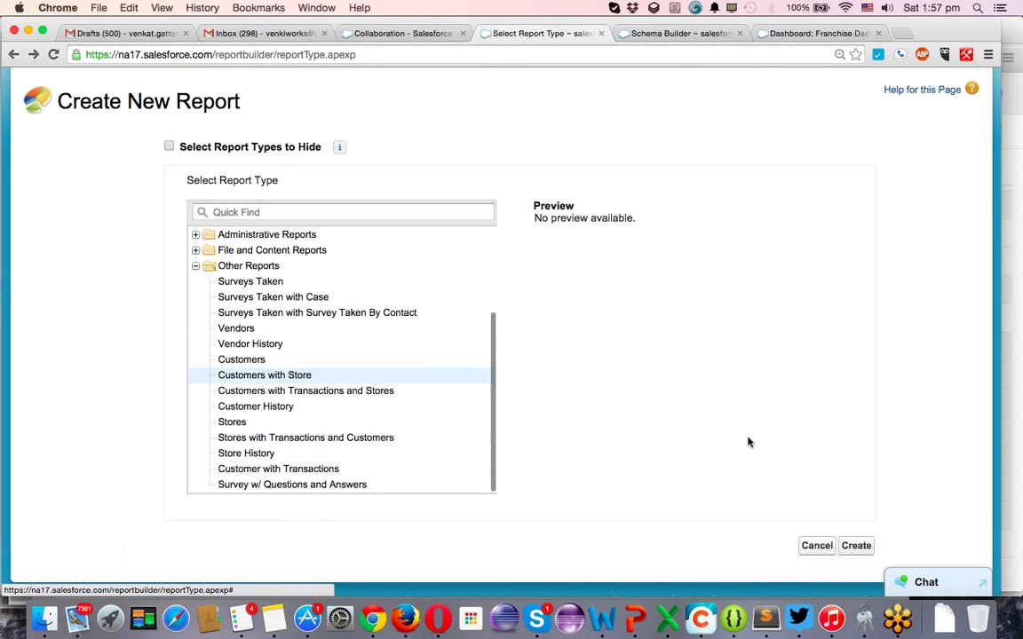
pyautogui.click(858, 546)
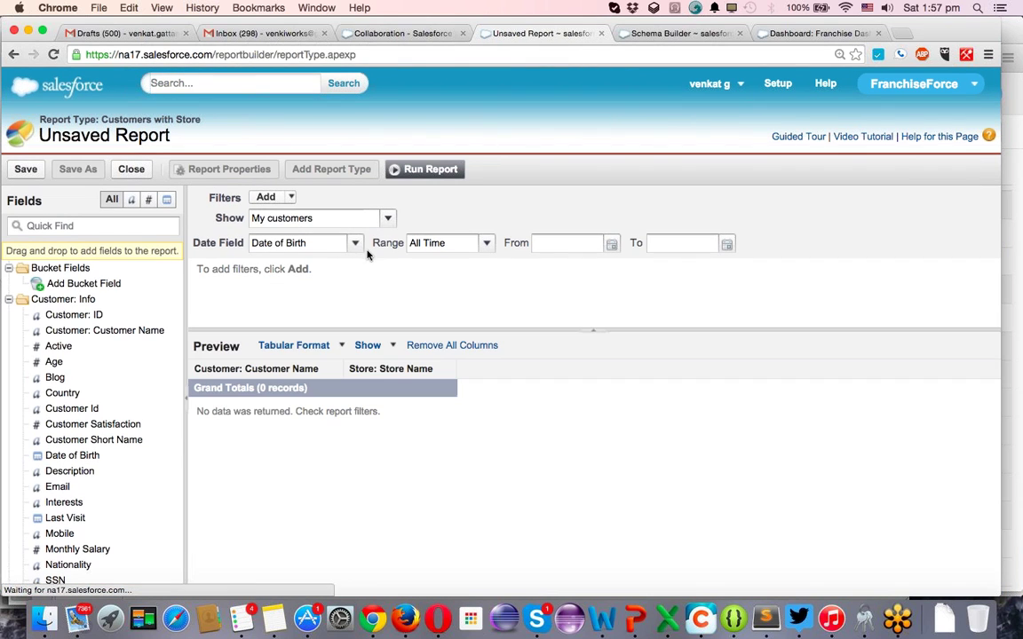
# Change the report to Joined format and add Customers with Transactions and Stores as an additional report type.
pyautogui.click(339, 355)
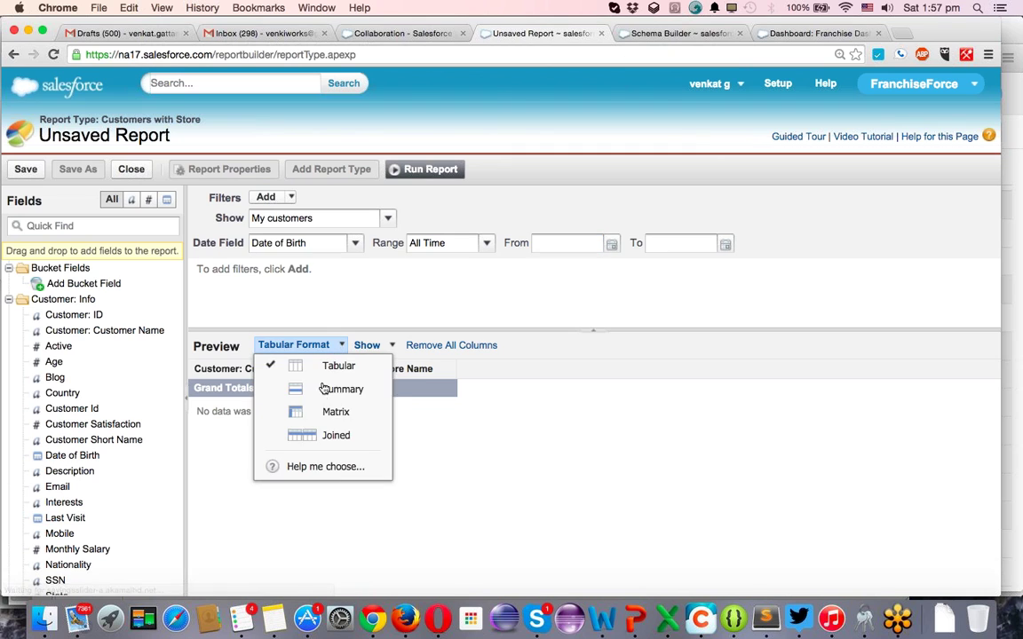
pyautogui.click(298, 439)
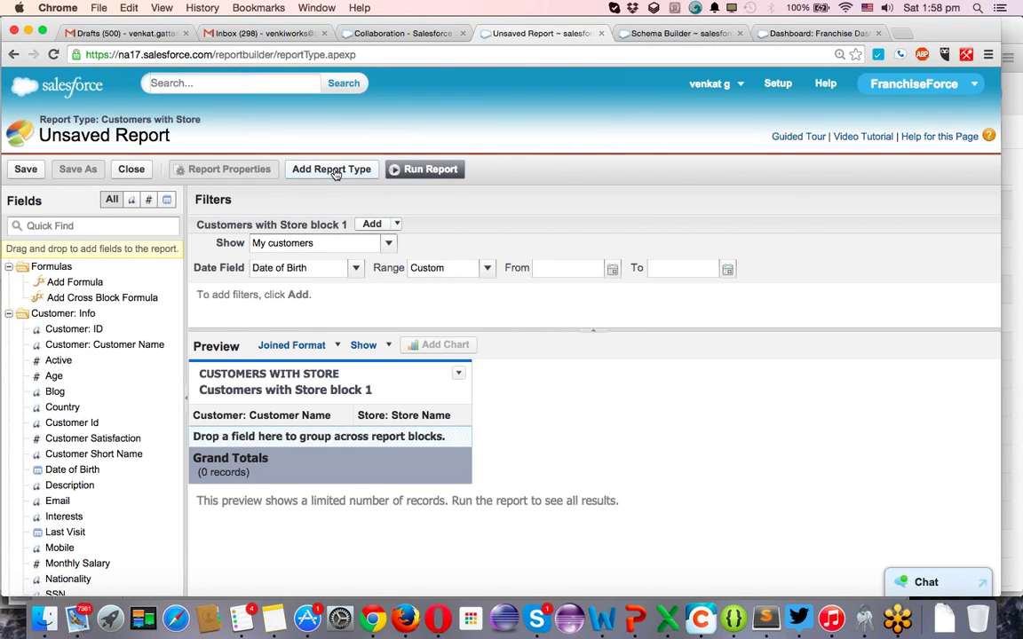
pyautogui.click(336, 170)
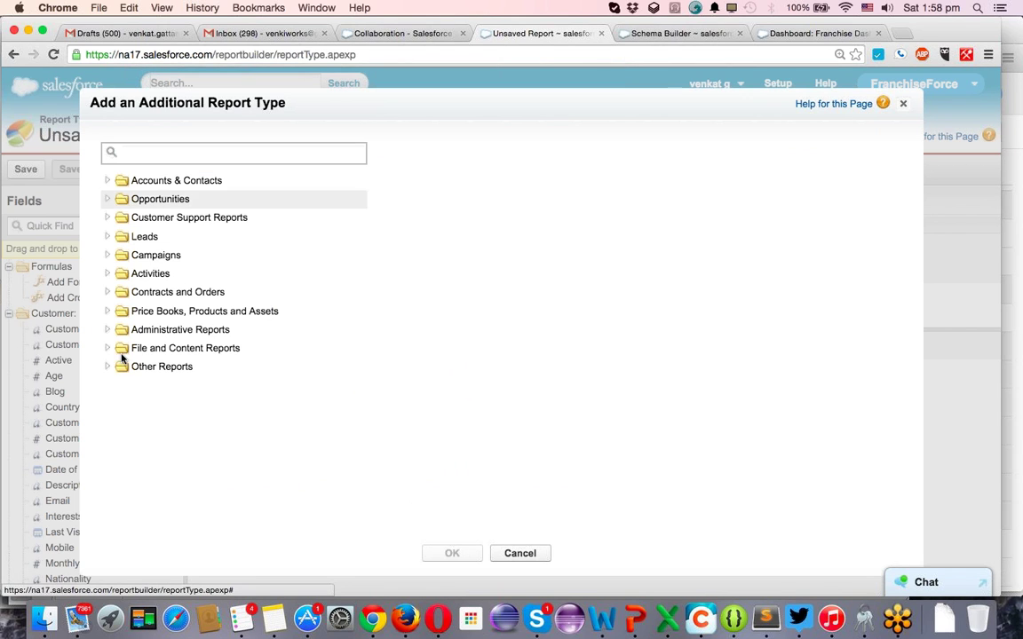
pyautogui.click(108, 367)
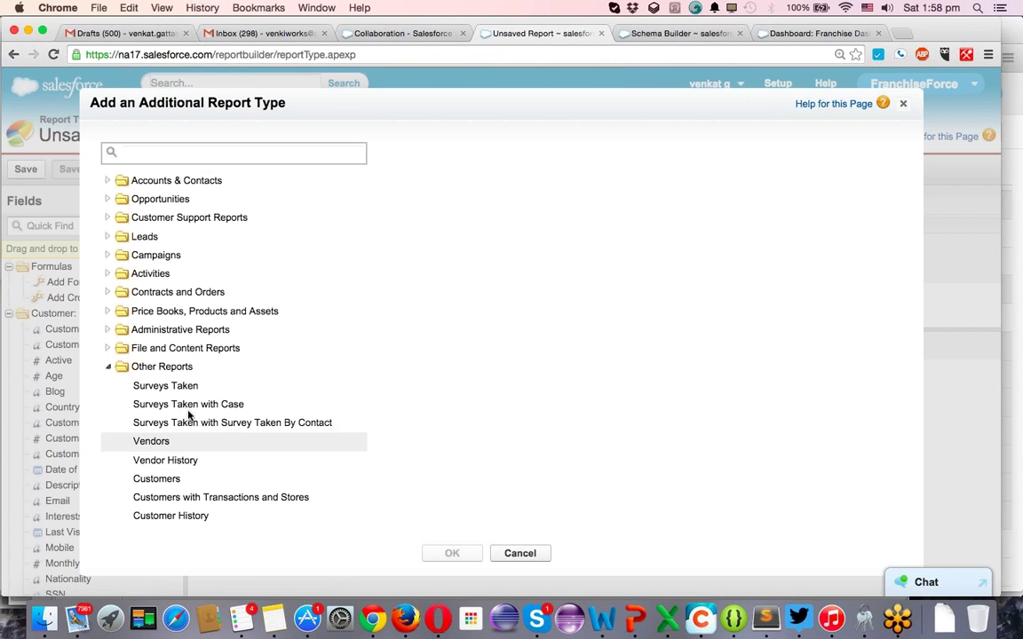
pyautogui.click(171, 499)
pyautogui.click(452, 558)
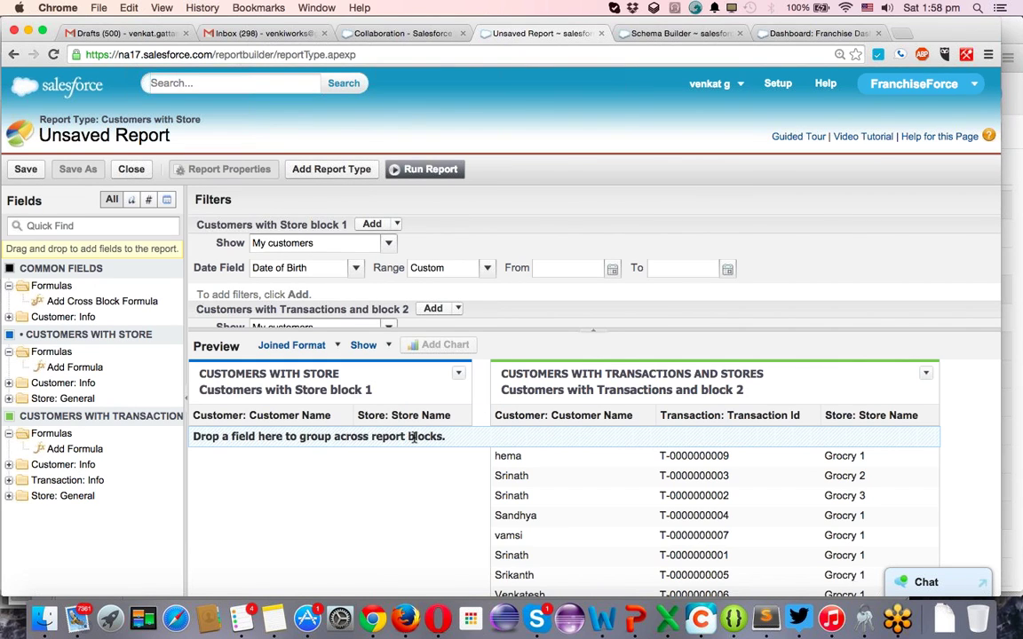
# Look over both blocks in the preview and set the Customers with Store block to show All customers.
pyautogui.scroll(-3, 413, 436)
pyautogui.scroll(3, 413, 436)
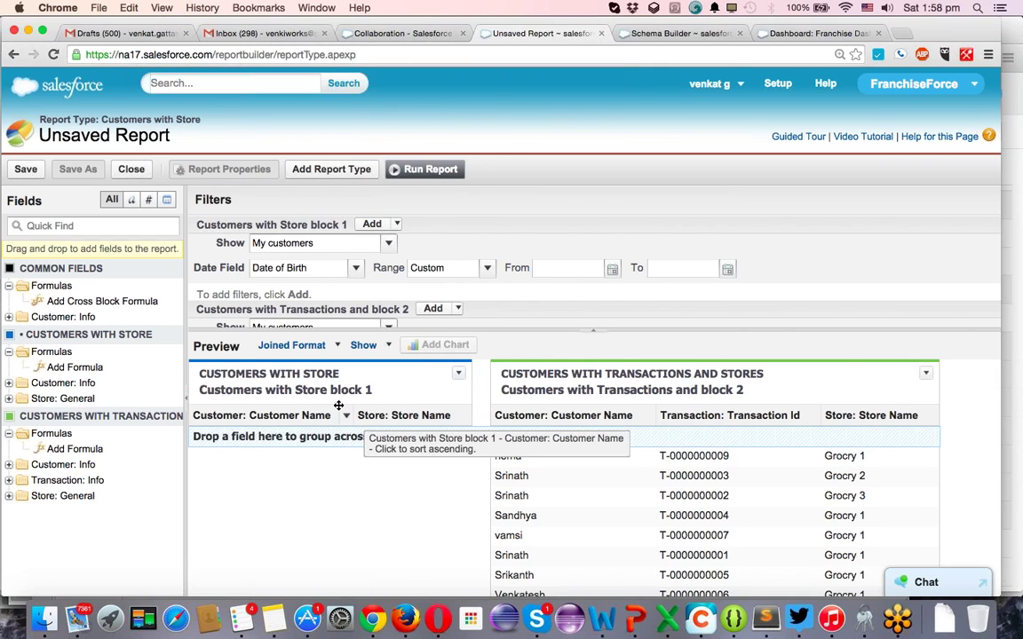
pyautogui.click(386, 242)
pyautogui.click(343, 294)
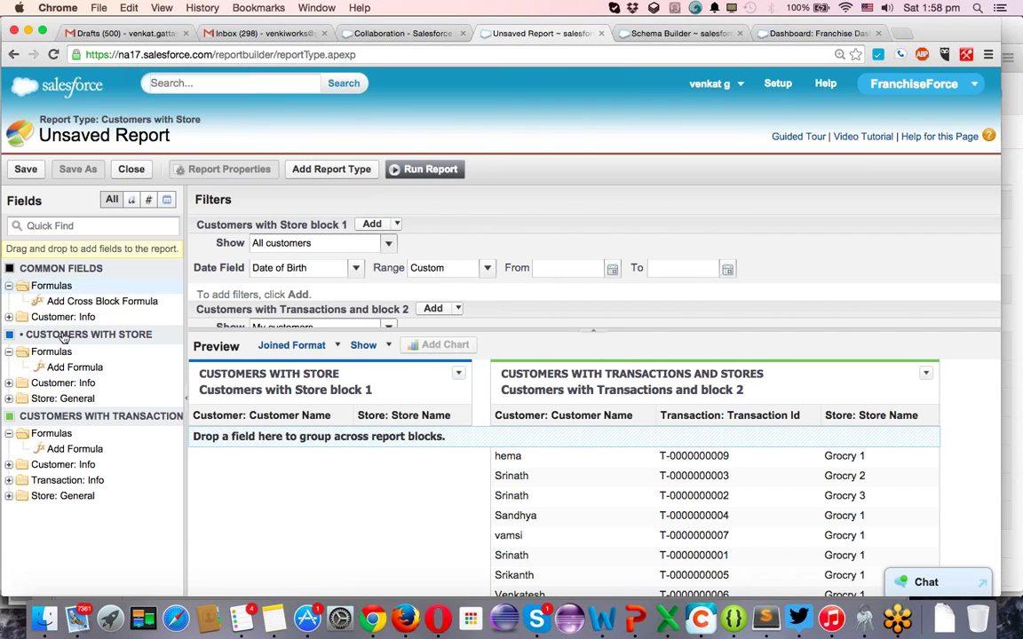
# Add the common Customer: Info fields Country, Age and Mobile to the Customers with Store block and check the preview.
pyautogui.click(10, 321)
pyautogui.scroll(-8, 101, 349)
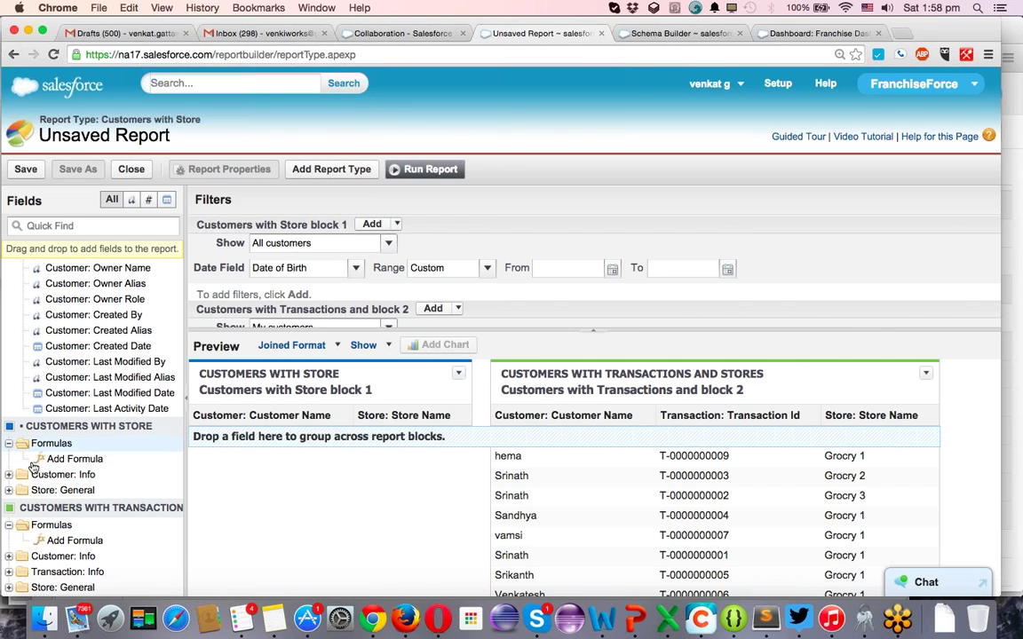
pyautogui.scroll(5, 75, 382)
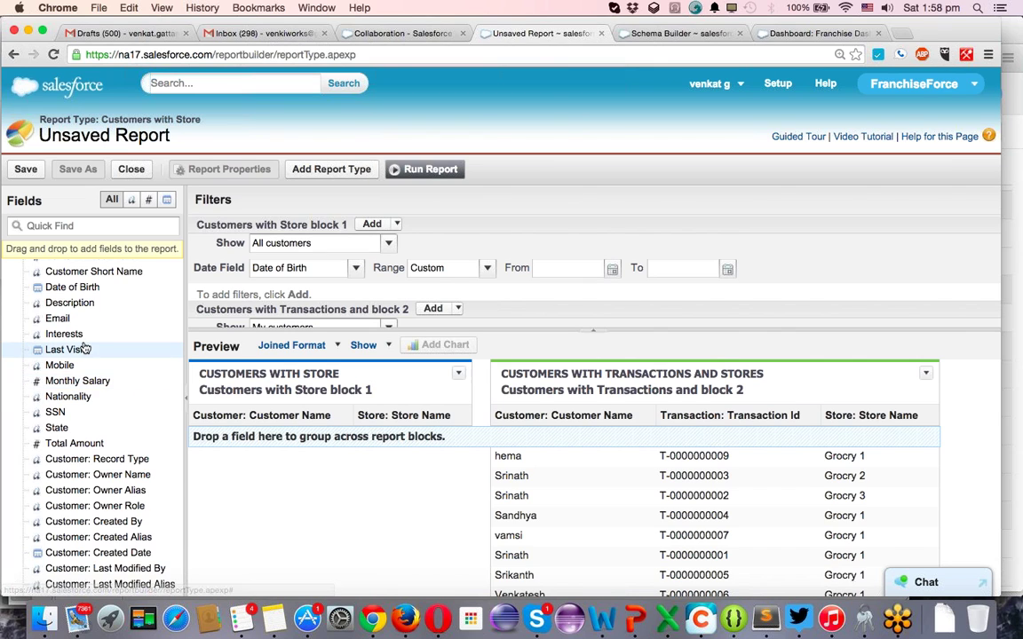
pyautogui.scroll(2, 80, 349)
pyautogui.scroll(3, 82, 349)
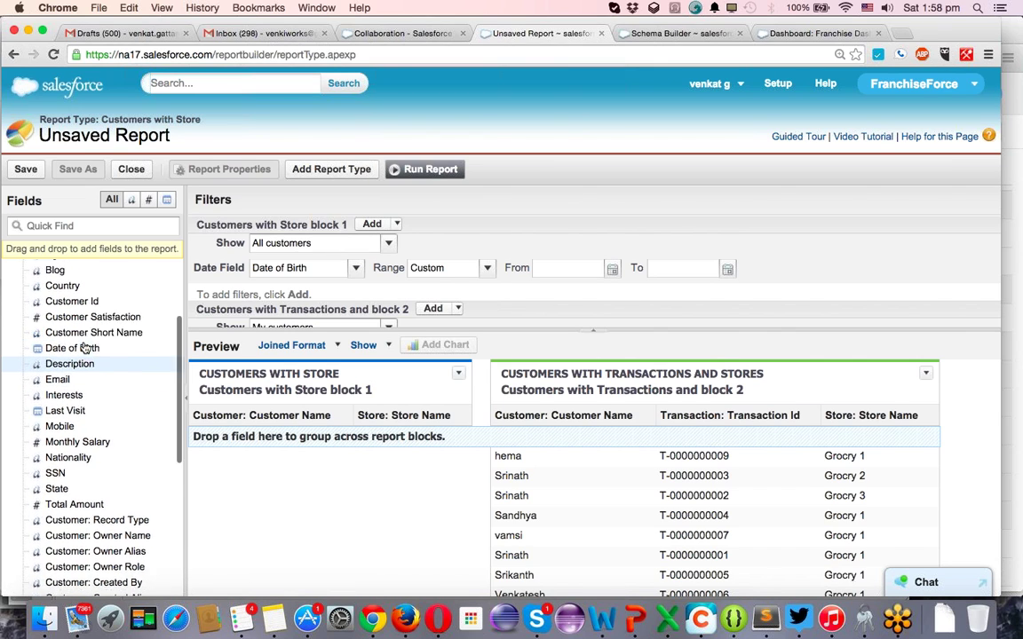
pyautogui.moveTo(63, 314); pyautogui.dragTo(335, 418)
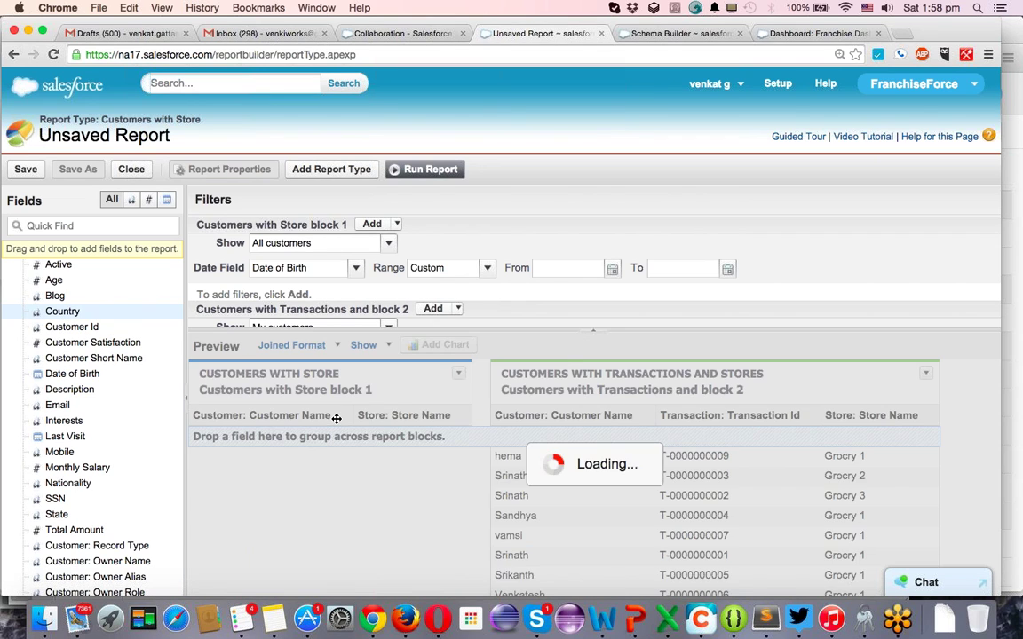
pyautogui.moveTo(59, 283); pyautogui.dragTo(397, 416)
pyautogui.moveTo(58, 452); pyautogui.dragTo(456, 411)
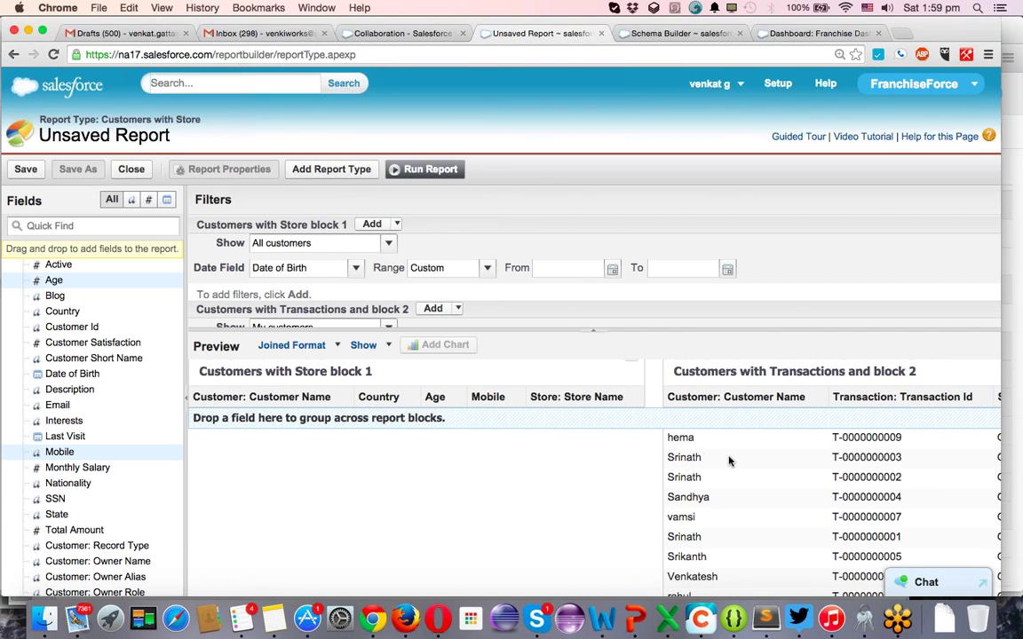
pyautogui.scroll(-1, 730, 460)
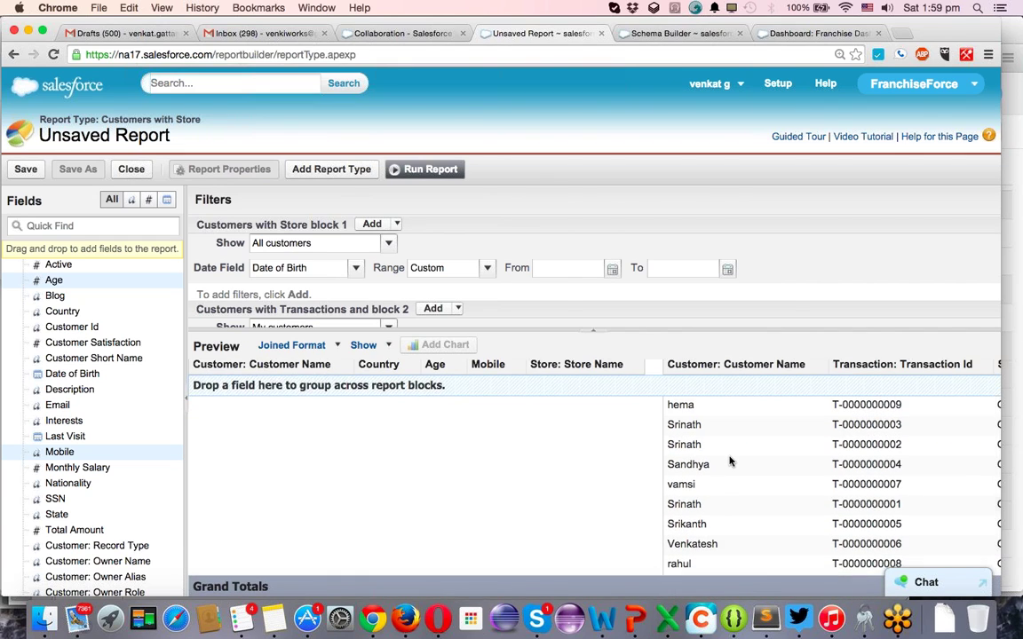
pyautogui.scroll(2, 730, 460)
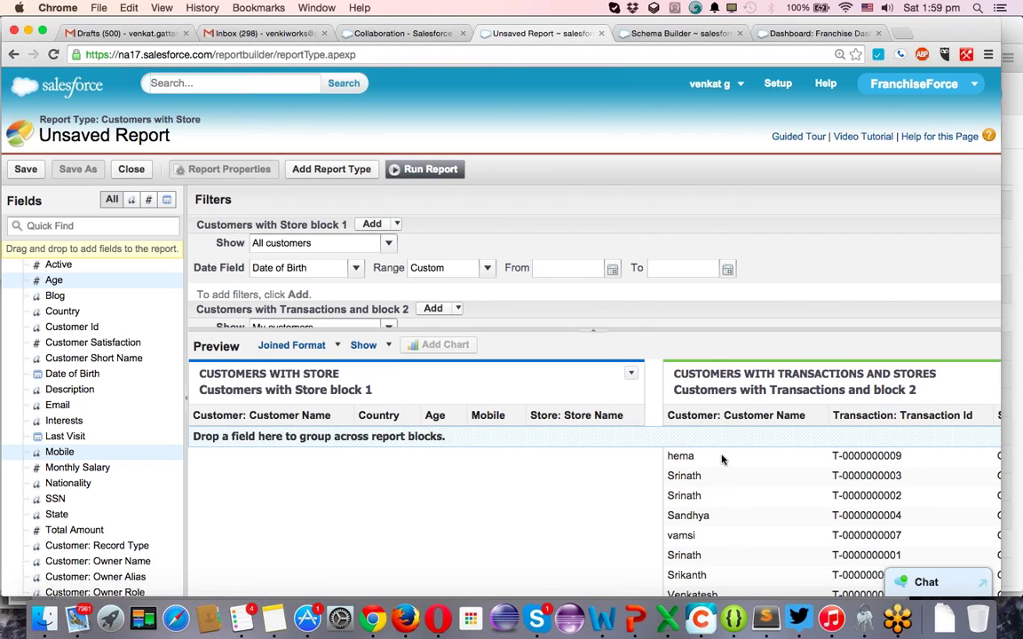
# Open the Customers with Store block's name for editing without changing it, and toggle the block's Record Count option.
pyautogui.doubleClick(393, 389)
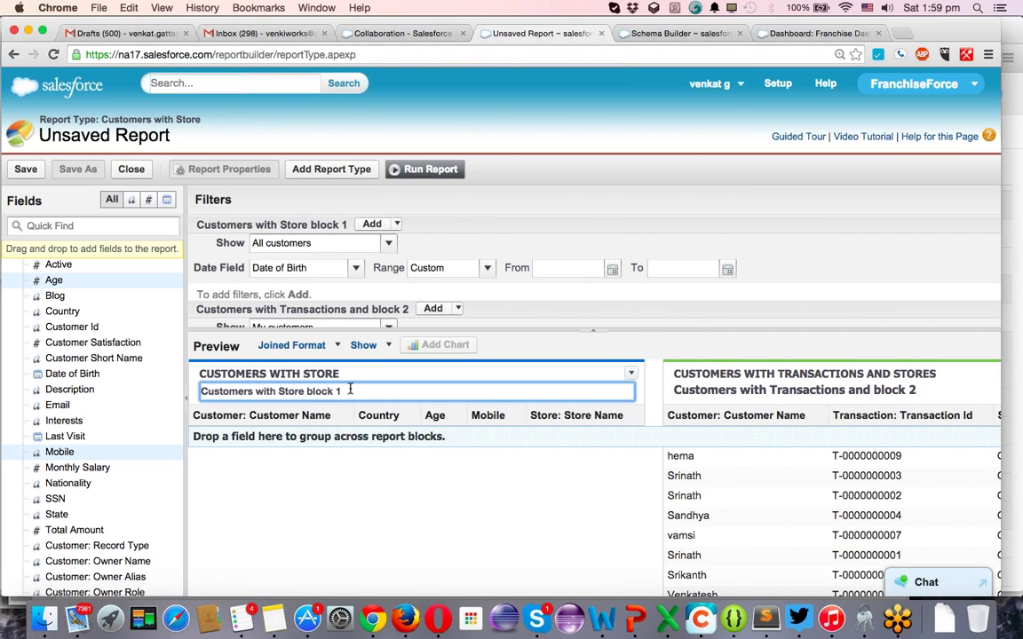
pyautogui.click(631, 373)
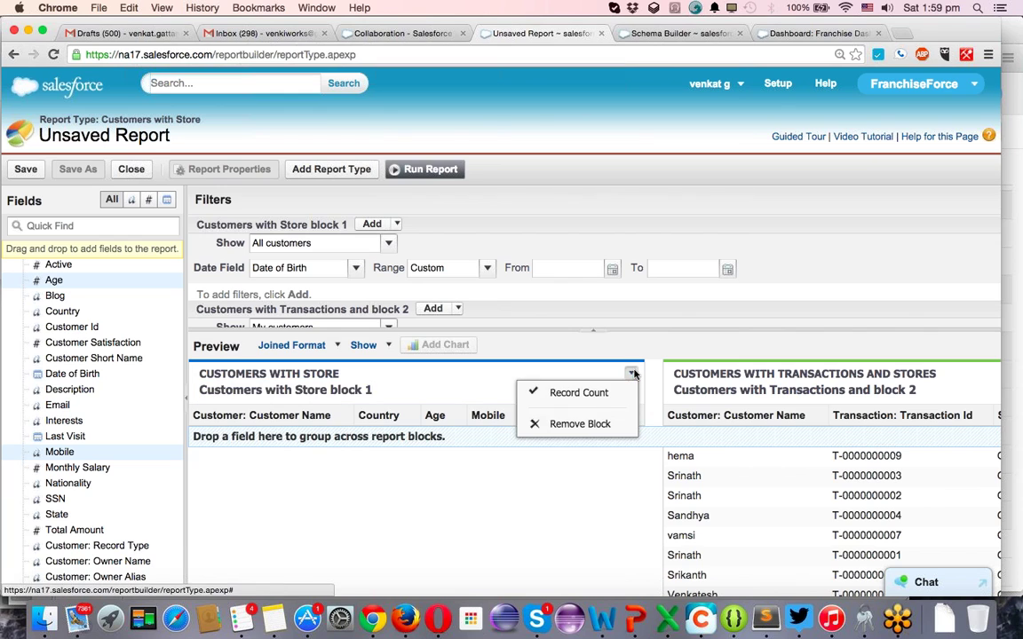
pyautogui.click(620, 393)
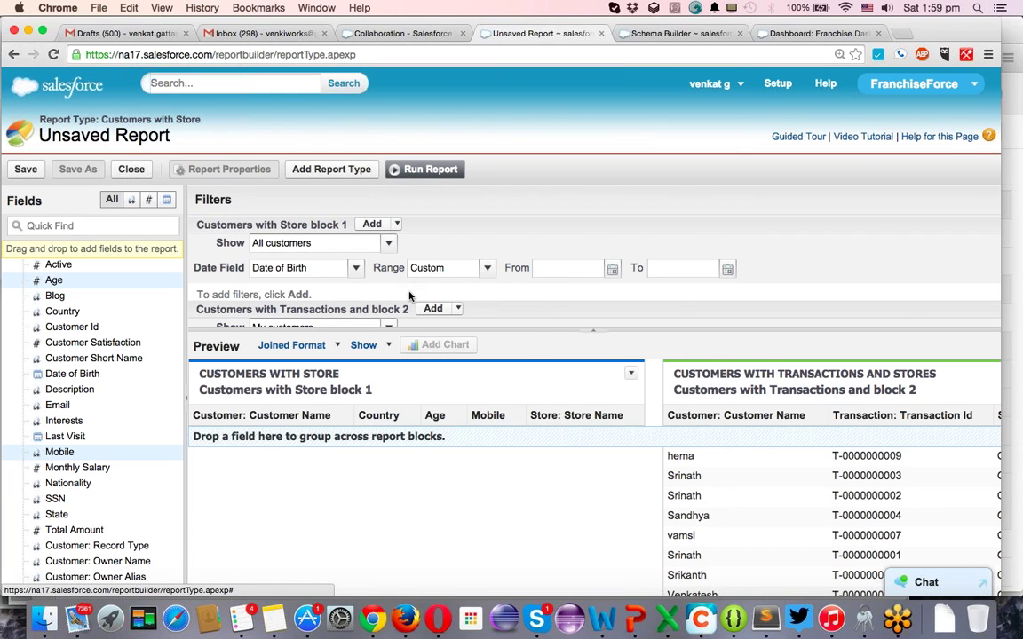
# Look through the block filters and set the Customers with Store block's date field to Customer: Created Date.
pyautogui.scroll(-2, 555, 236)
pyautogui.scroll(-2, 555, 235)
pyautogui.scroll(4, 495, 236)
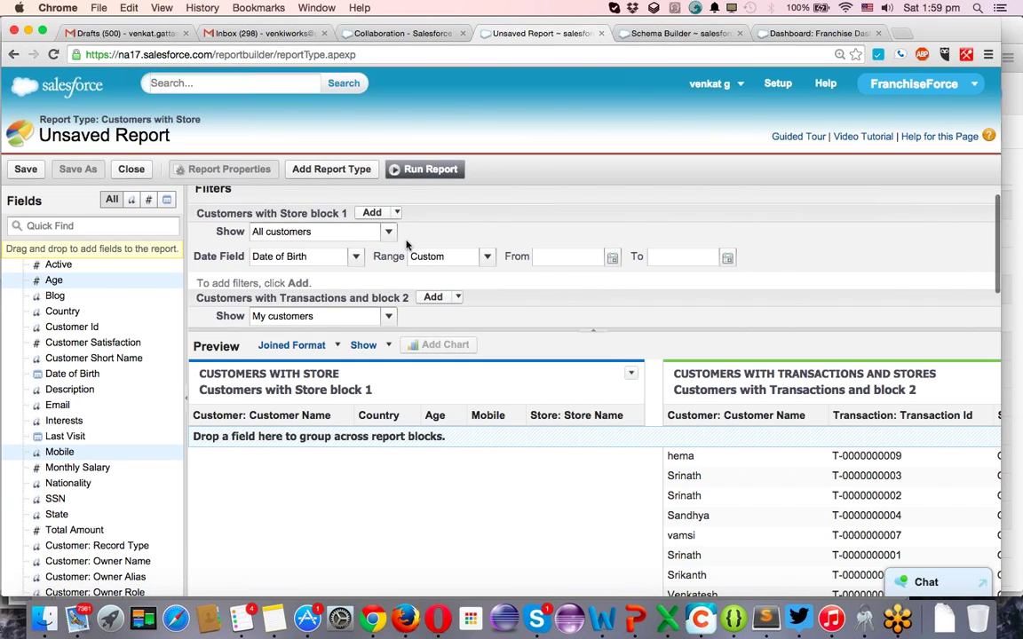
pyautogui.click(321, 257)
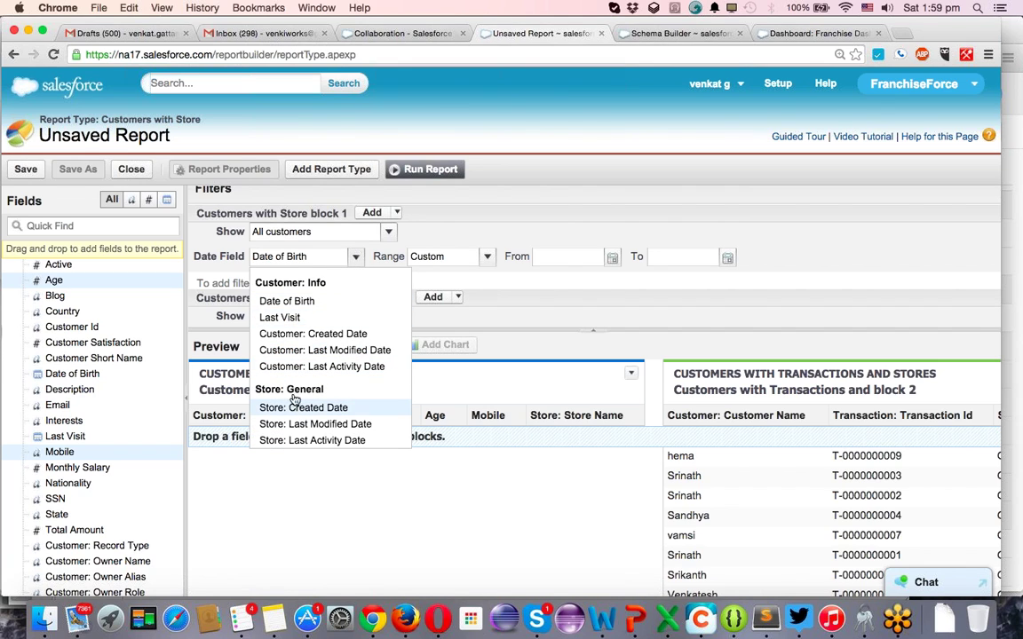
pyautogui.click(296, 334)
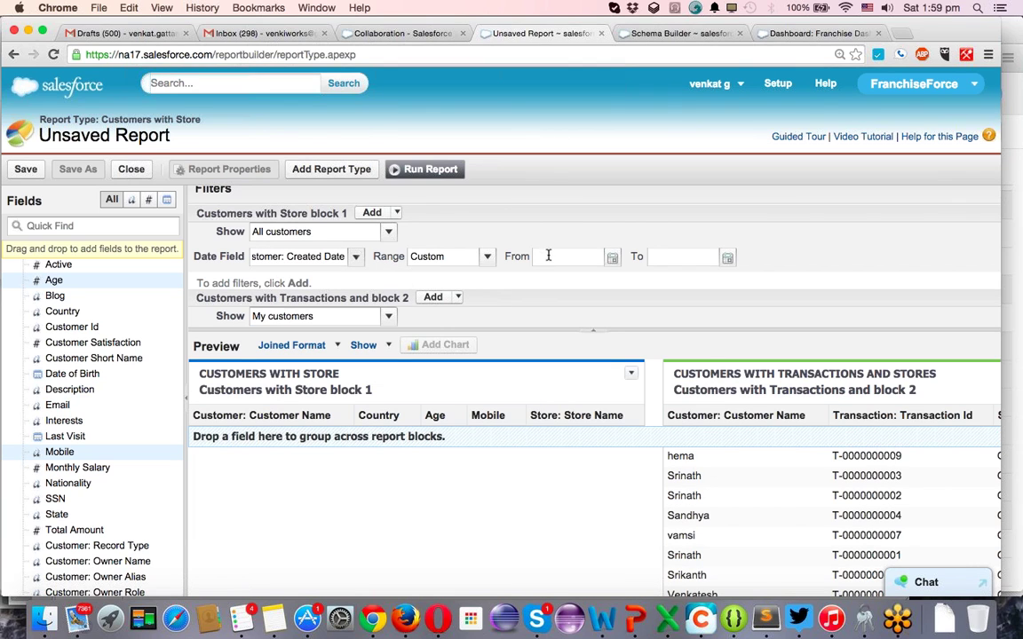
# Set the start of the Customers with Store block's custom date range to 1/1/2014 using the calendar.
pyautogui.click(612, 258)
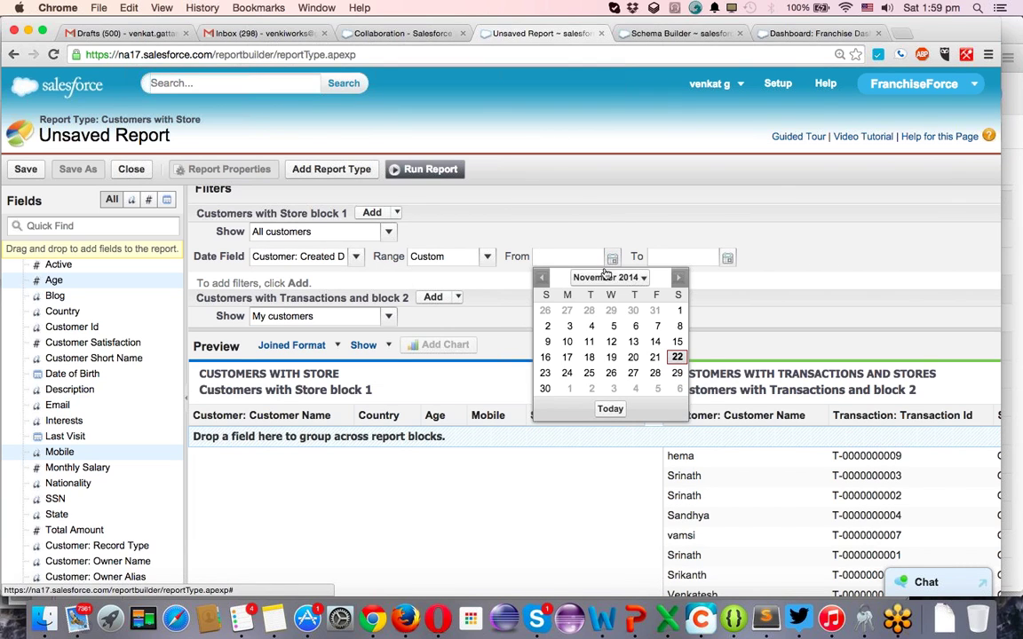
pyautogui.click(591, 280)
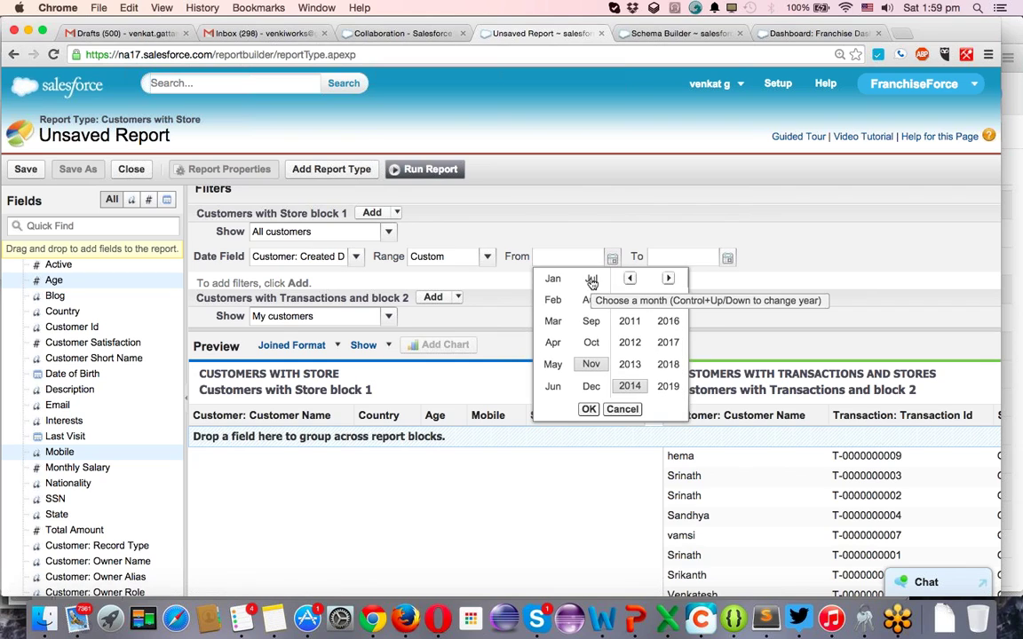
pyautogui.click(552, 280)
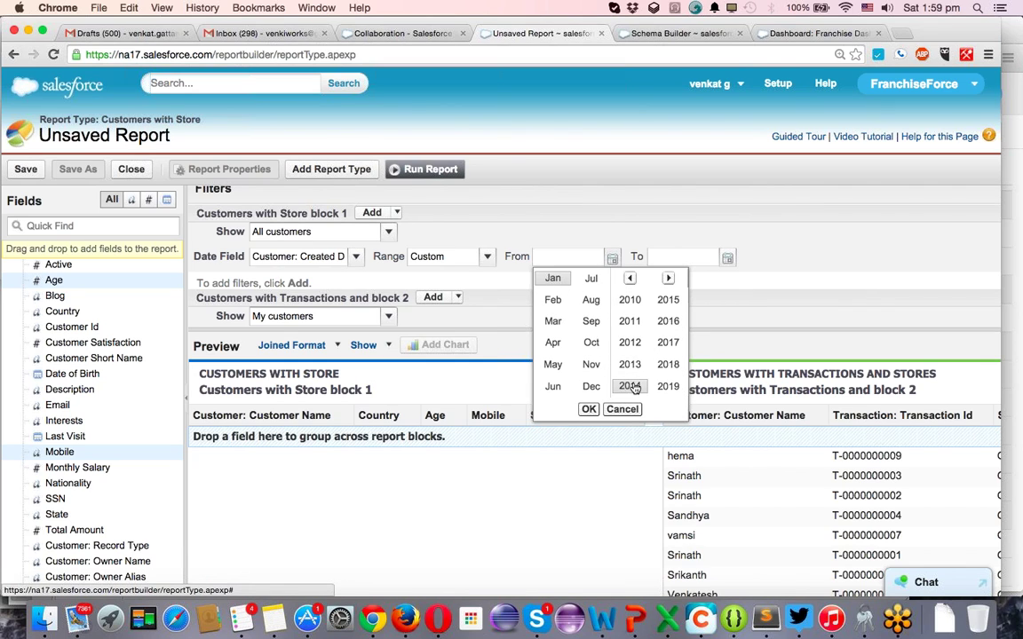
pyautogui.click(589, 409)
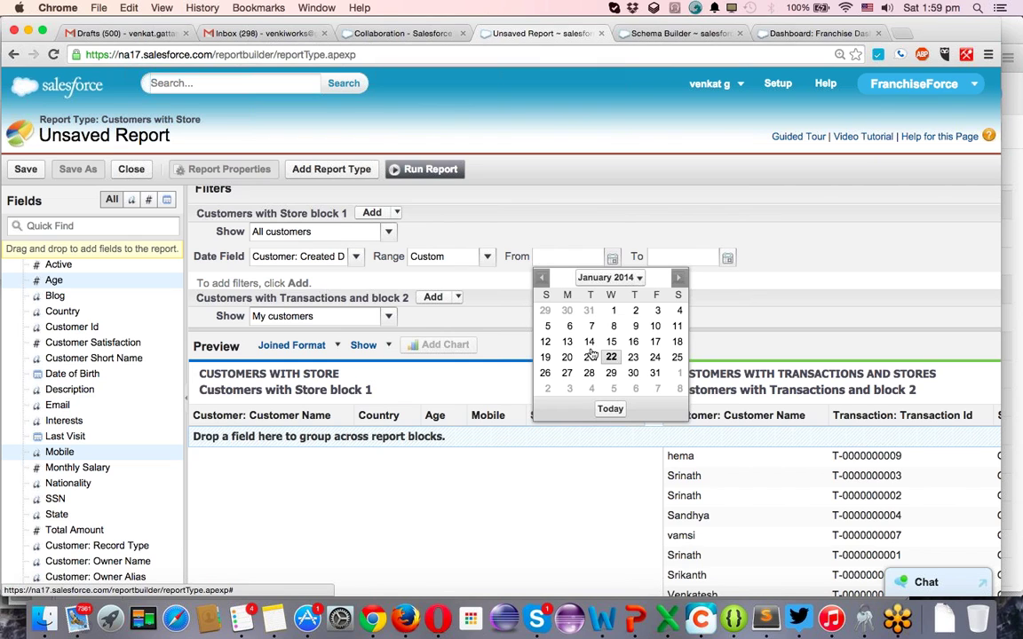
pyautogui.click(614, 314)
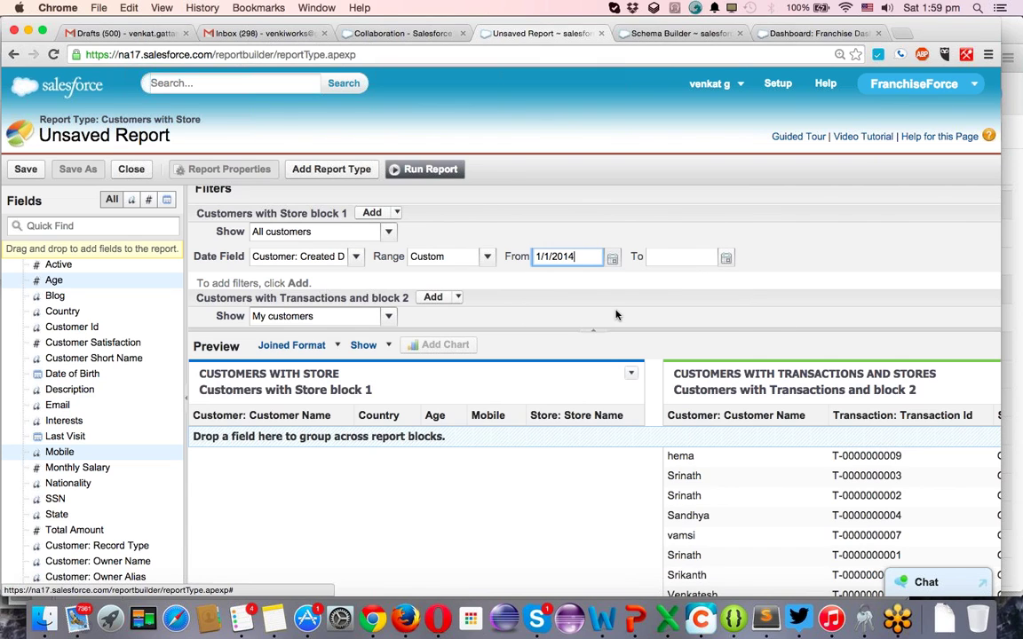
# Set the end of the Customers with Store block's custom date range to today's date, 11/22/2014.
pyautogui.click(693, 259)
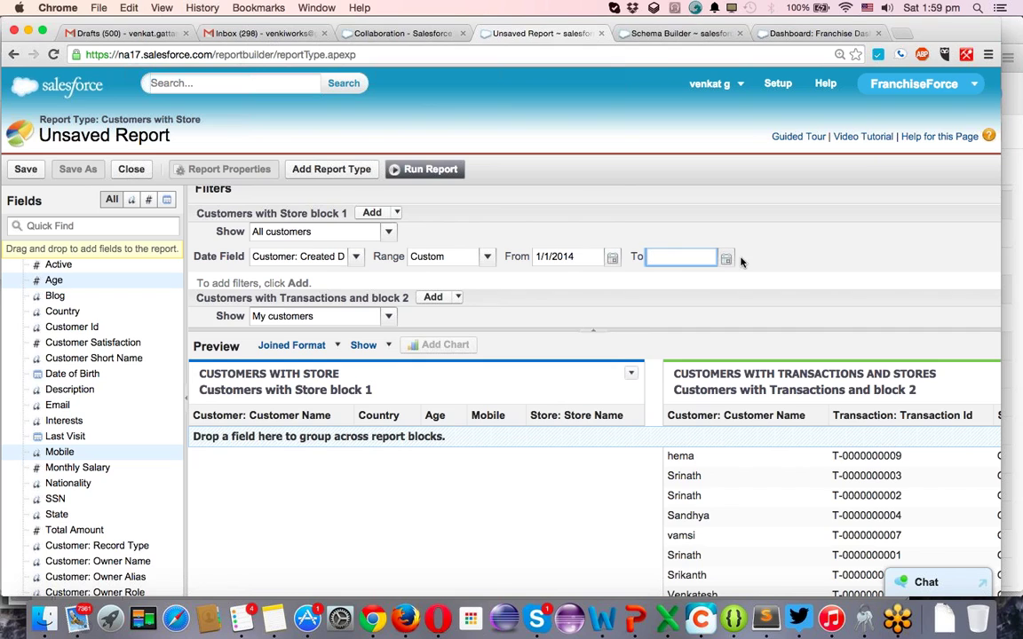
pyautogui.click(727, 259)
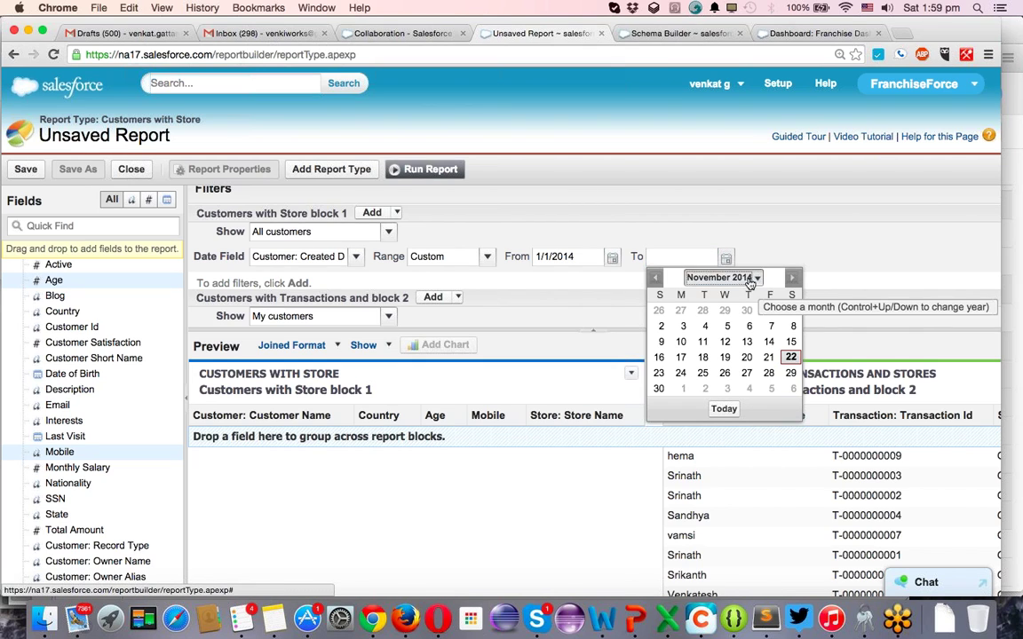
pyautogui.click(748, 279)
pyautogui.click(704, 386)
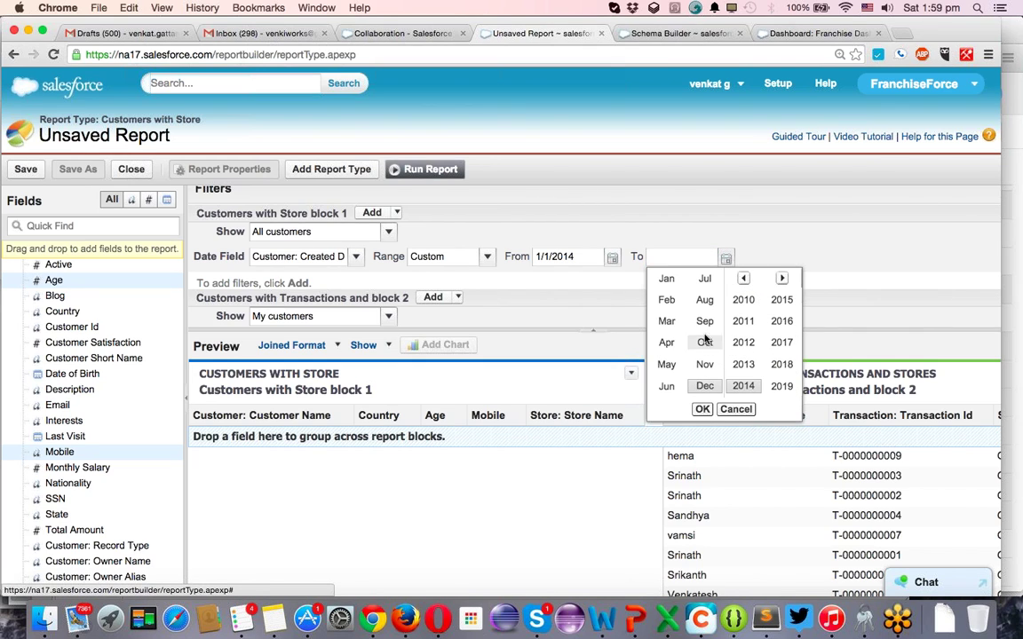
pyautogui.click(702, 410)
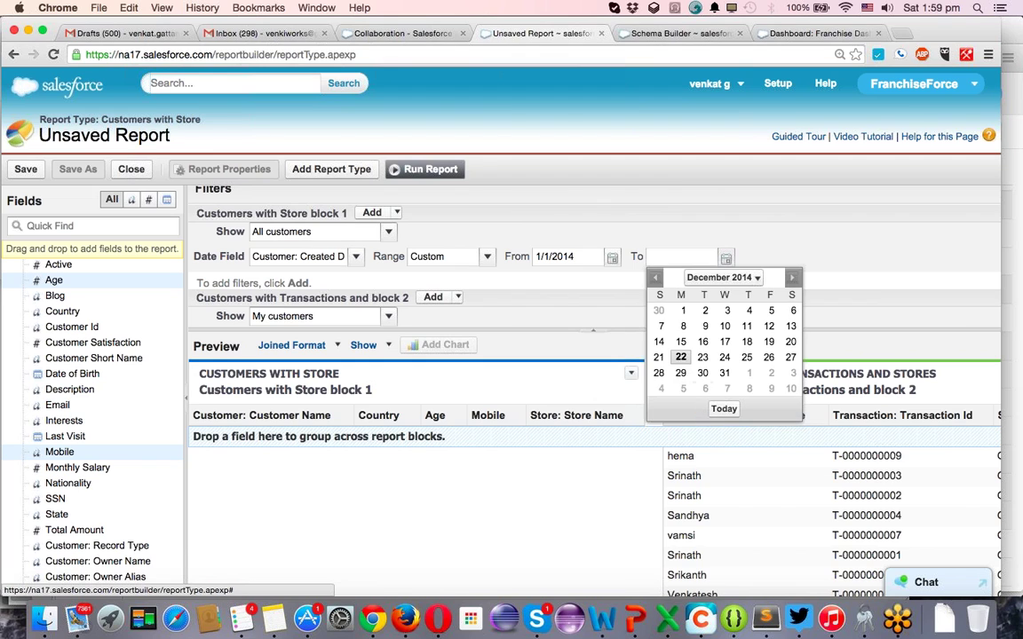
pyautogui.click(723, 411)
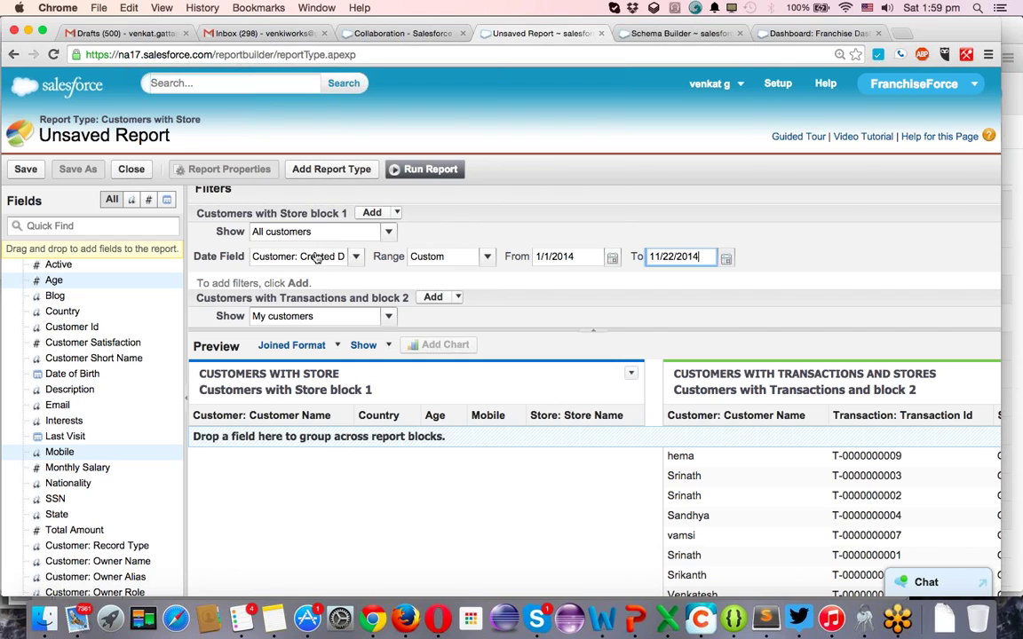
# Review the date field choices of the Customers with Store block and look through both blocks in the report preview.
pyautogui.scroll(-2, 315, 249)
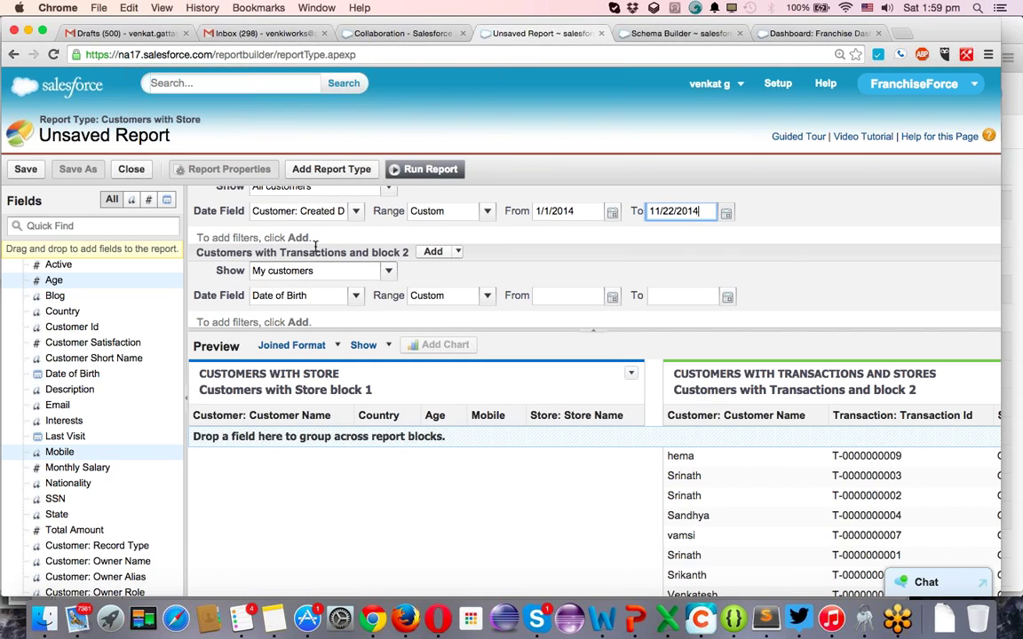
pyautogui.click(330, 211)
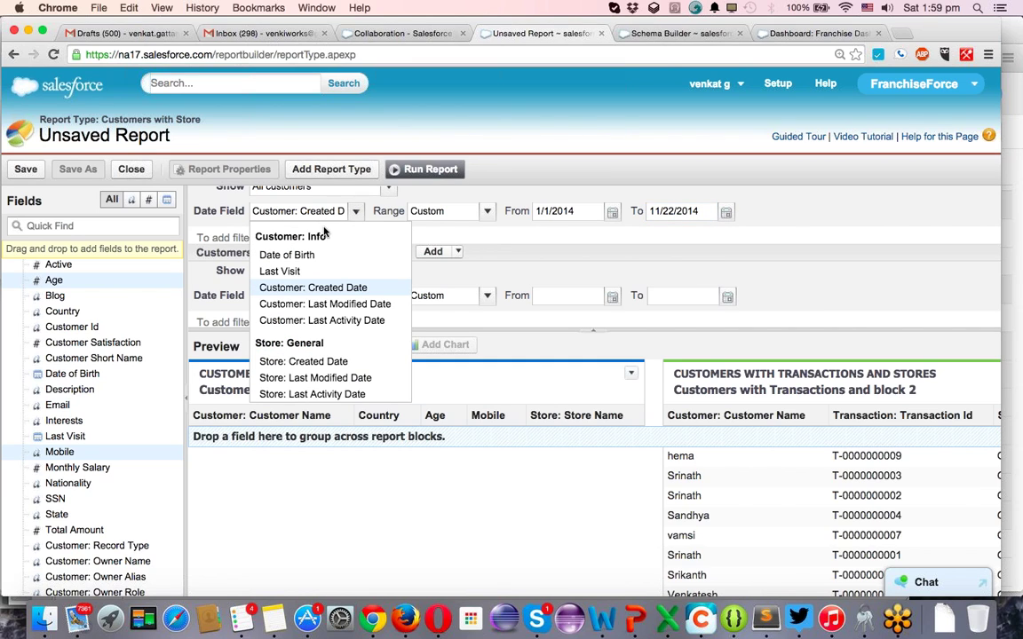
pyautogui.click(561, 244)
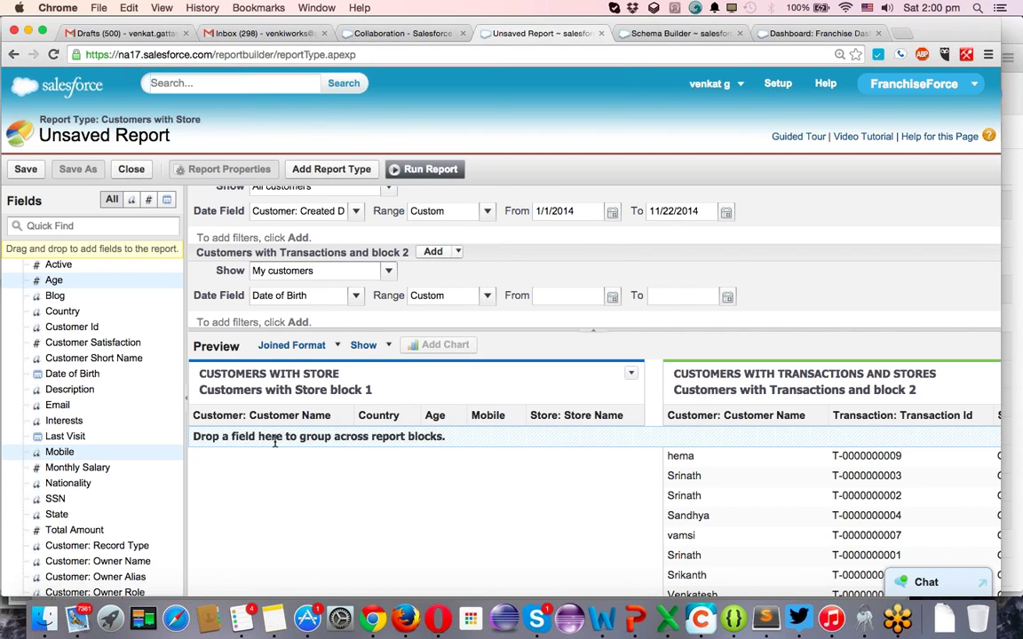
pyautogui.scroll(-5, 366, 487)
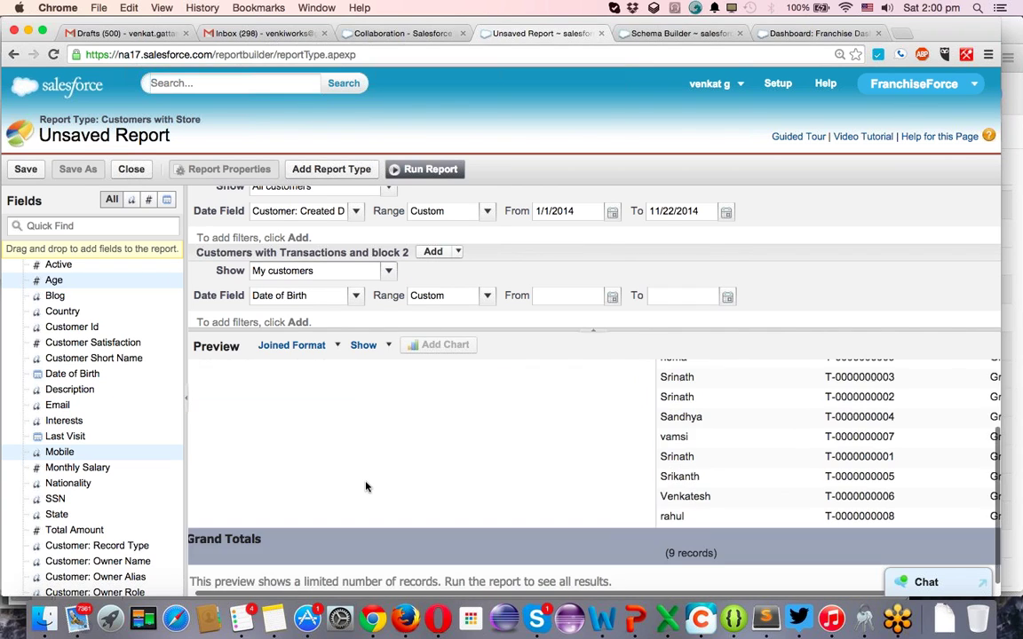
pyautogui.scroll(5, 366, 486)
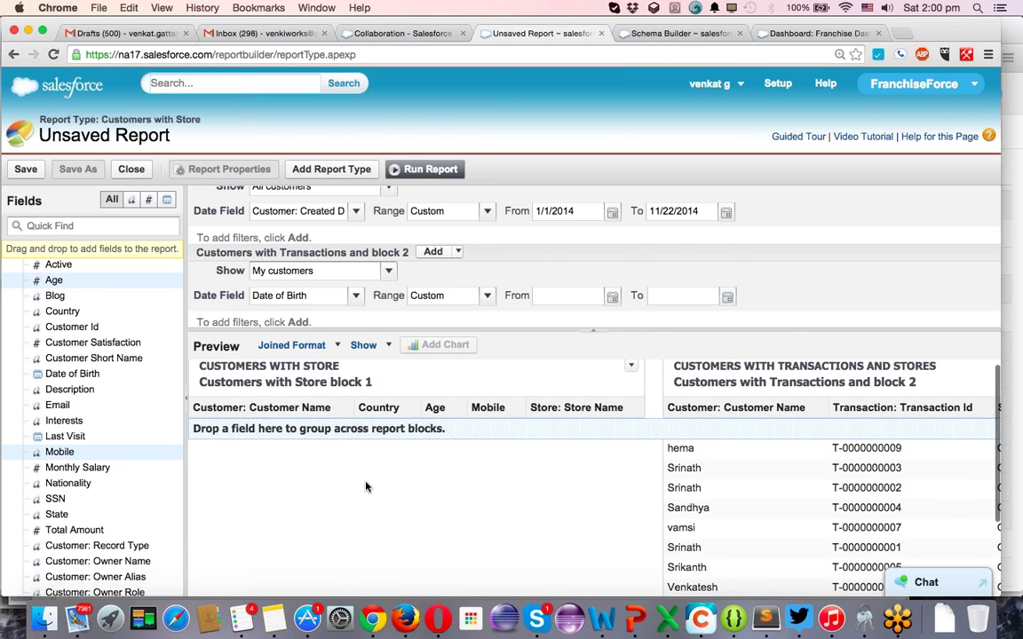
pyautogui.scroll(-2, 365, 486)
pyautogui.scroll(1, 366, 487)
pyautogui.scroll(-1, 366, 486)
pyautogui.scroll(5, 366, 487)
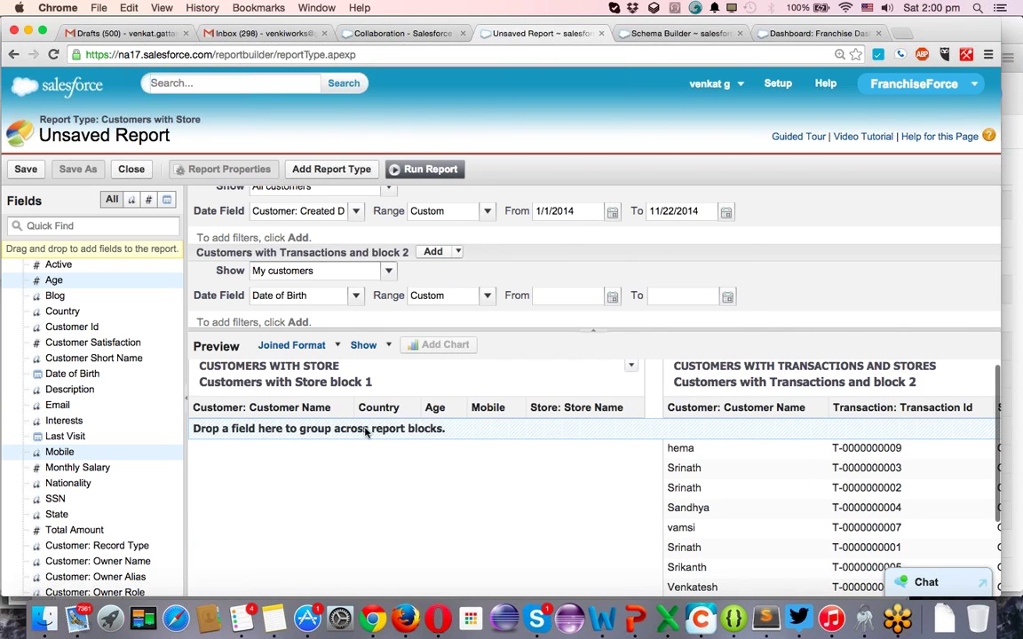
# Set the Customers with Transactions block's date field to Customer: Created Date and copy the start date 1/1/2014 from the first block.
pyautogui.click(353, 297)
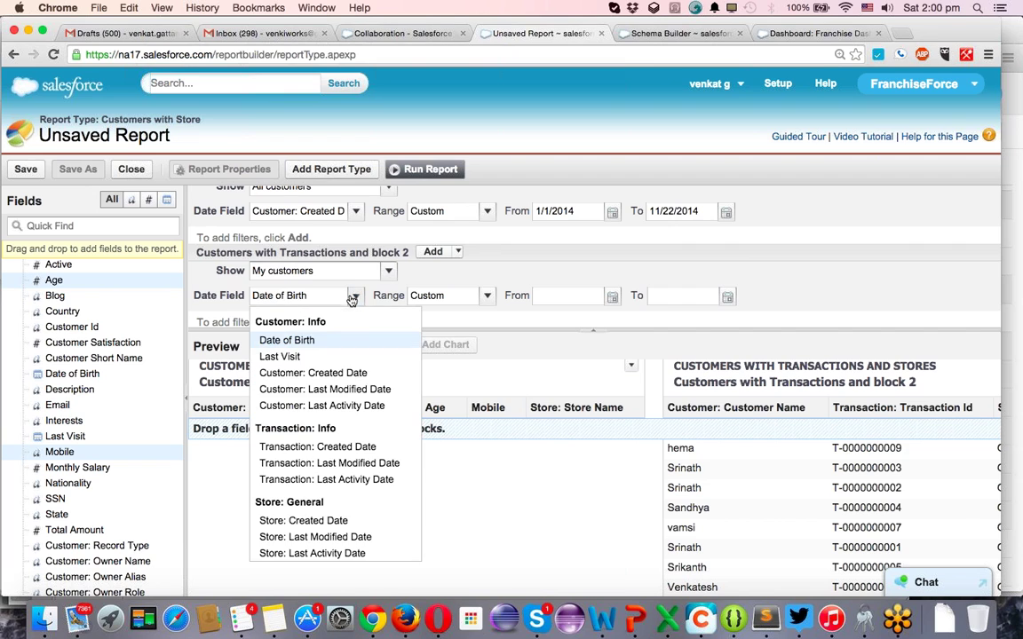
pyautogui.click(315, 373)
pyautogui.click(549, 211)
pyautogui.press('super+a')
pyautogui.press('super+c')
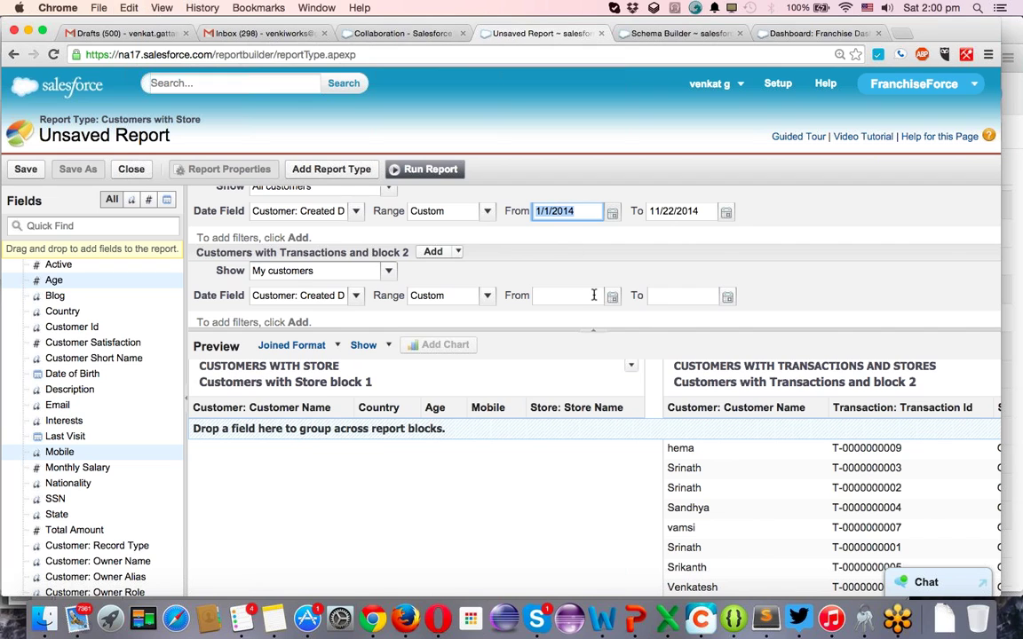
pyautogui.click(594, 294)
pyautogui.press('super+v')
# Copy the end date 11/22/2014 from the Customers with Store block into the Customers with Transactions block's date range.
pyautogui.click(675, 295)
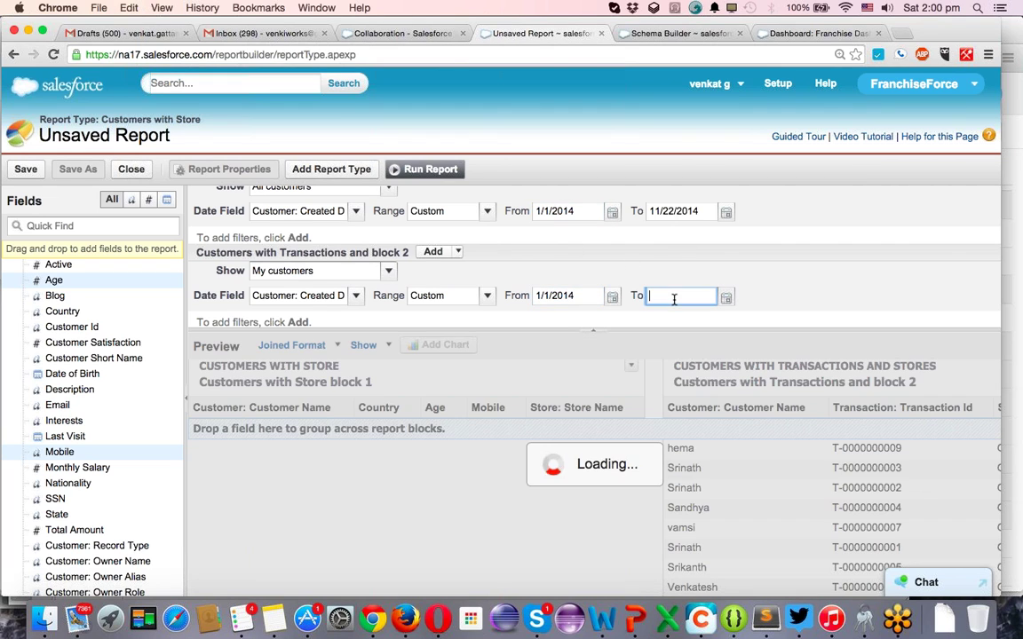
pyautogui.click(673, 211)
pyautogui.press('super+a')
pyautogui.press('super+v')
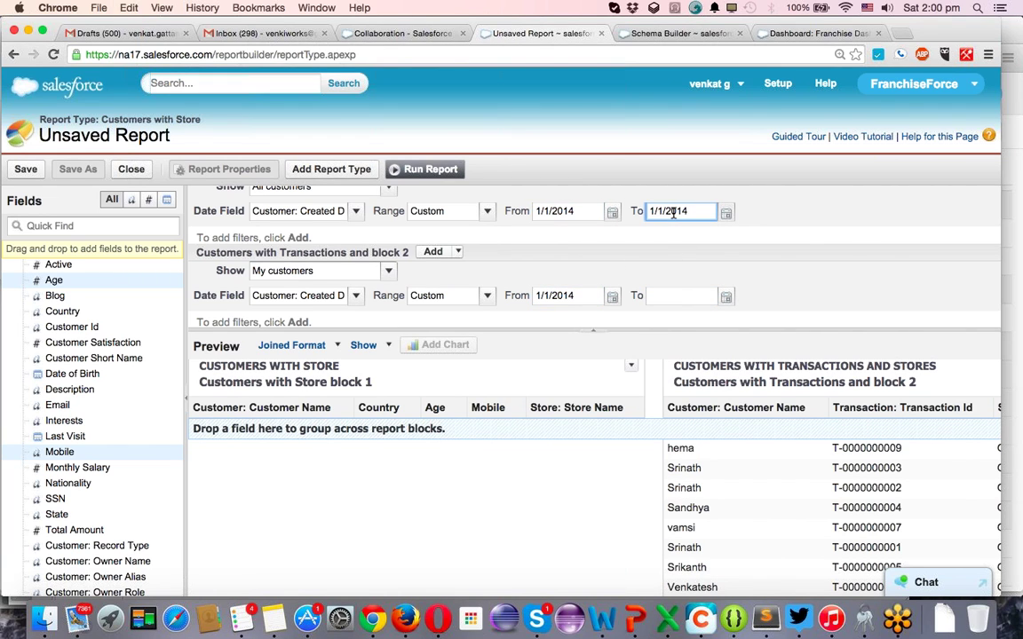
pyautogui.press('super+a')
pyautogui.press('super+z')
pyautogui.press('super+c')
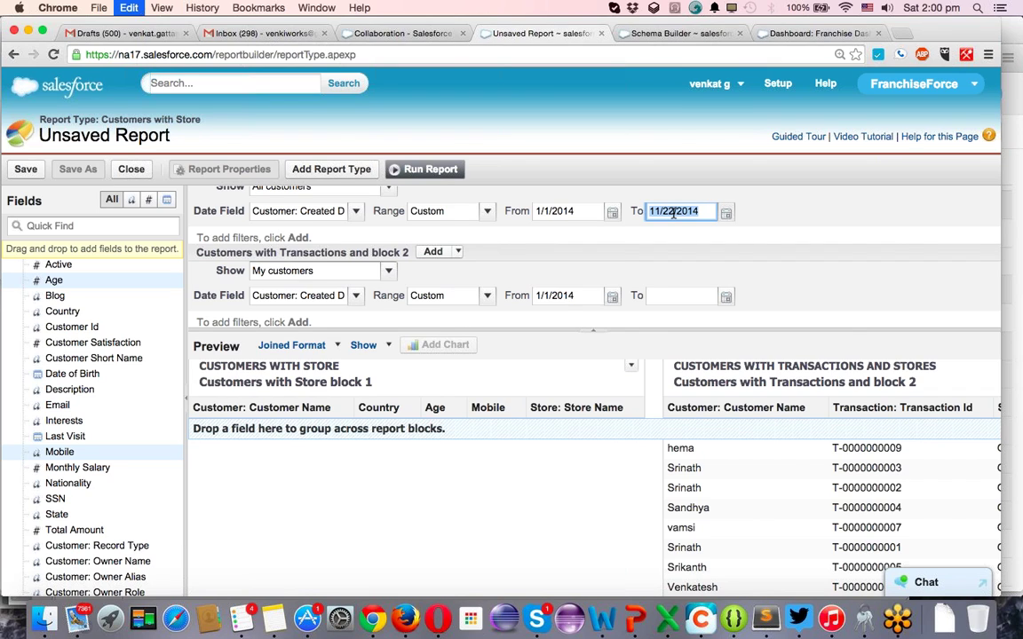
pyautogui.click(668, 295)
pyautogui.press('super+v')
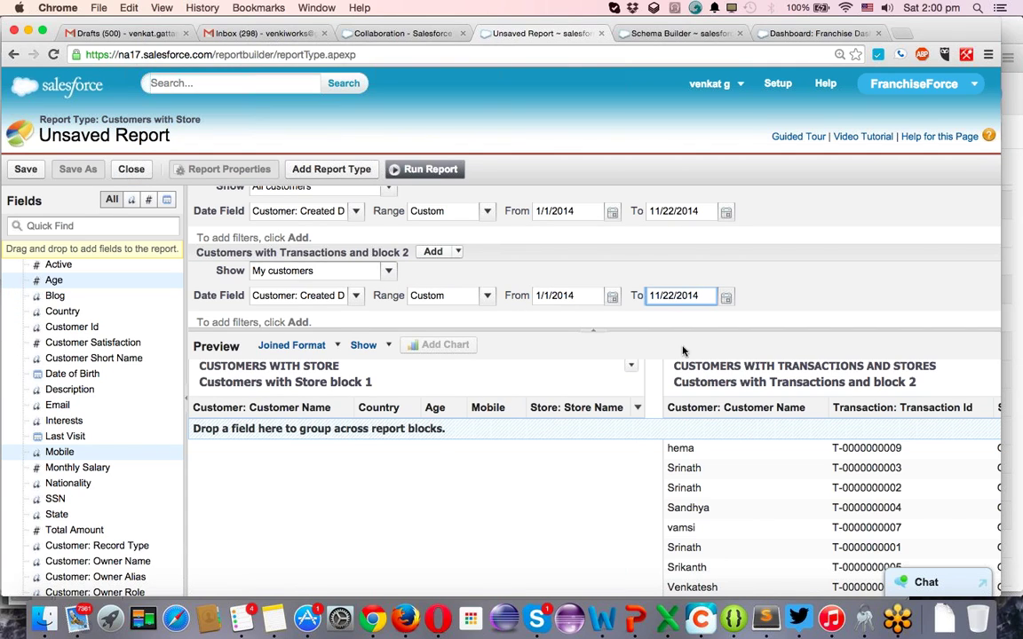
# Save the joined report as Join in the Franchise Reports folder, run it and look over both result blocks.
pyautogui.click(29, 173)
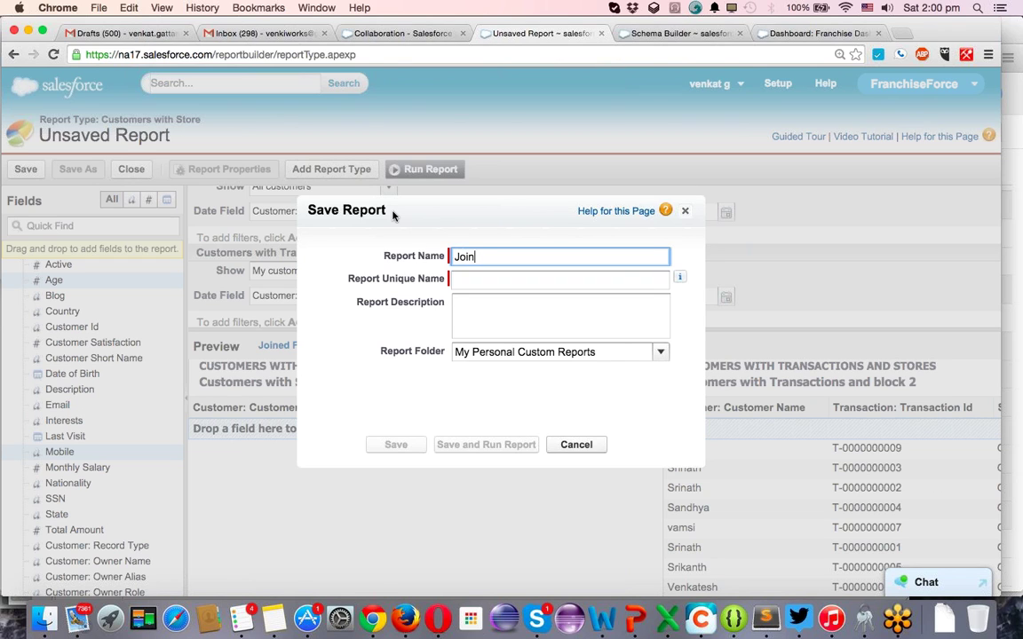
pyautogui.press('Tab')
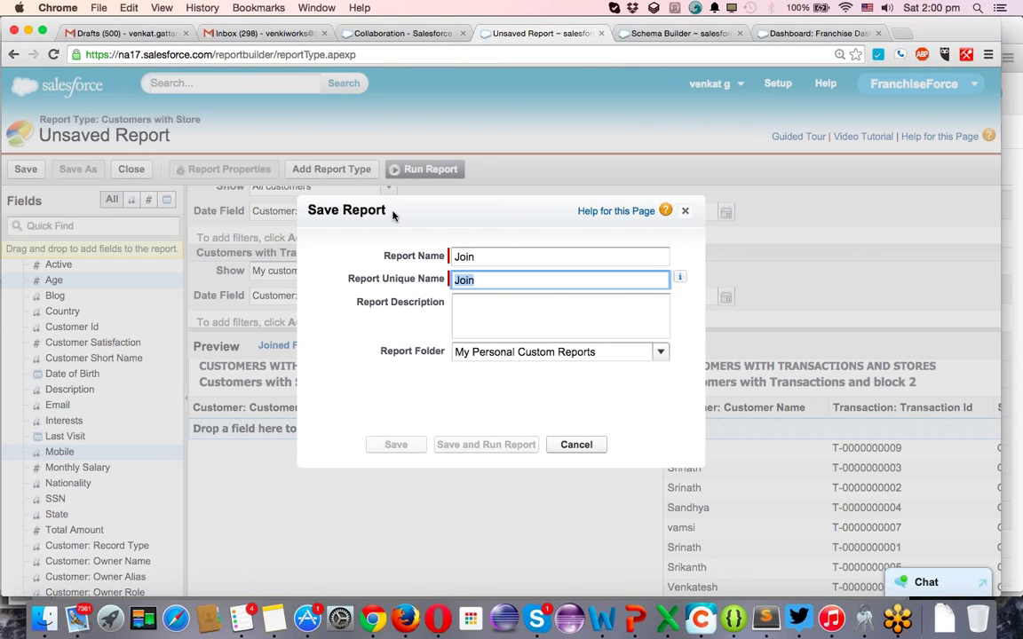
pyautogui.click(531, 352)
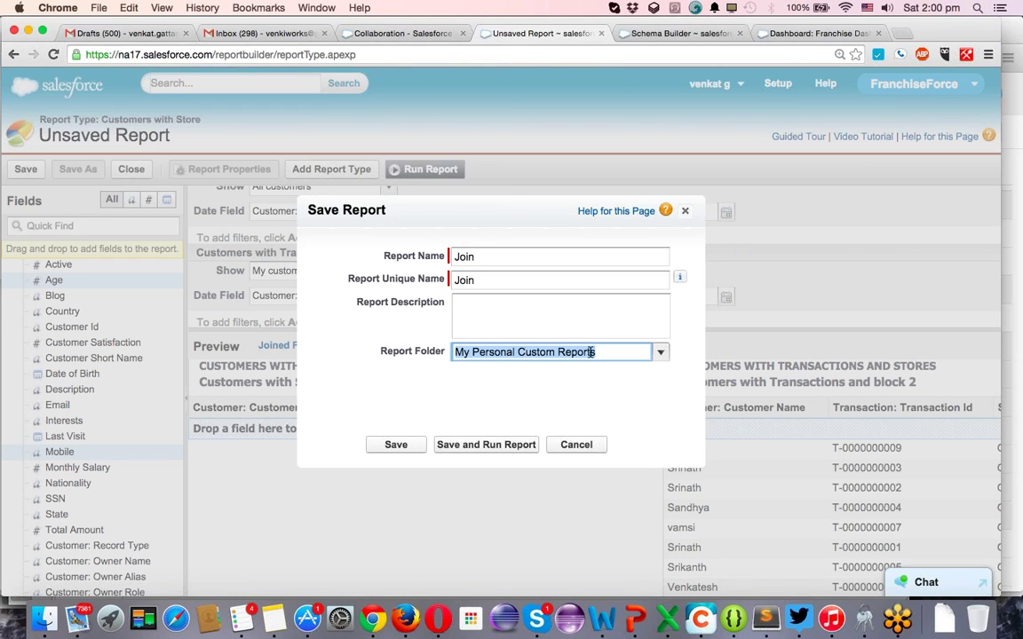
pyautogui.click(660, 353)
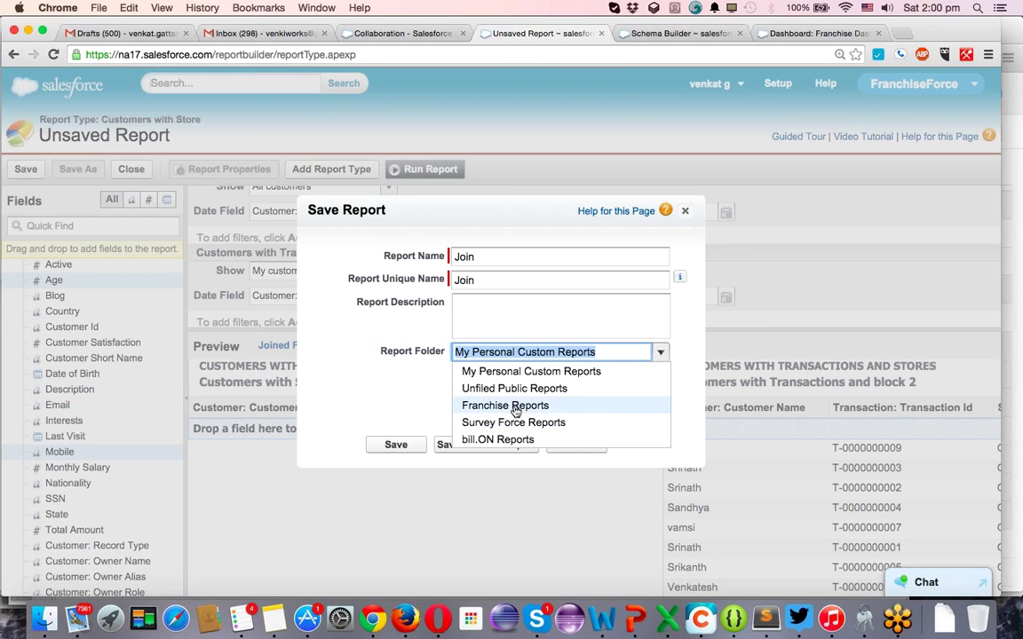
pyautogui.click(468, 404)
pyautogui.click(475, 445)
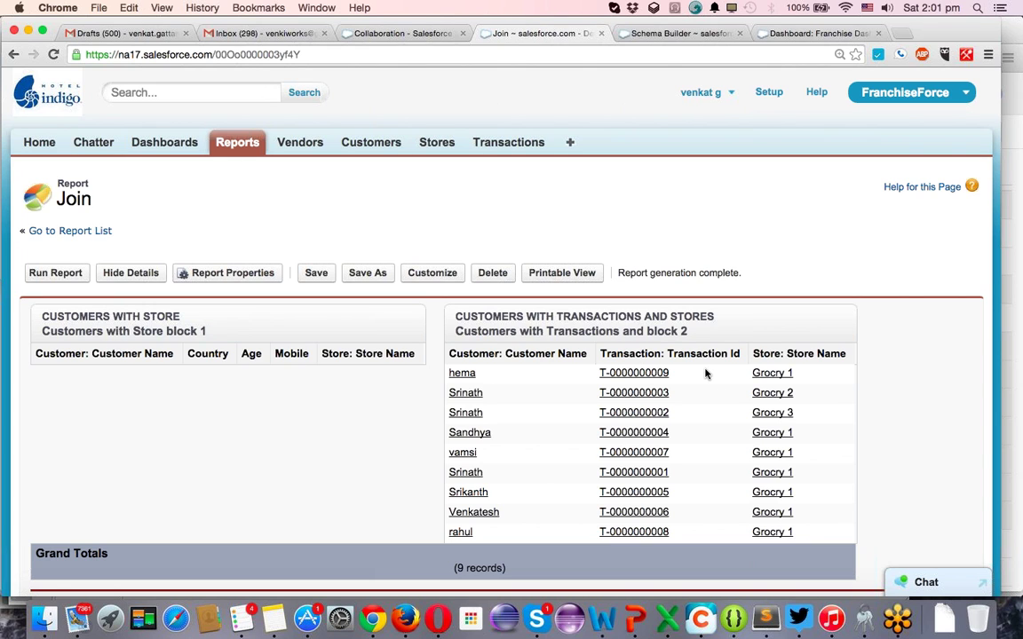
pyautogui.scroll(-1, 457, 378)
pyautogui.scroll(-1, 456, 378)
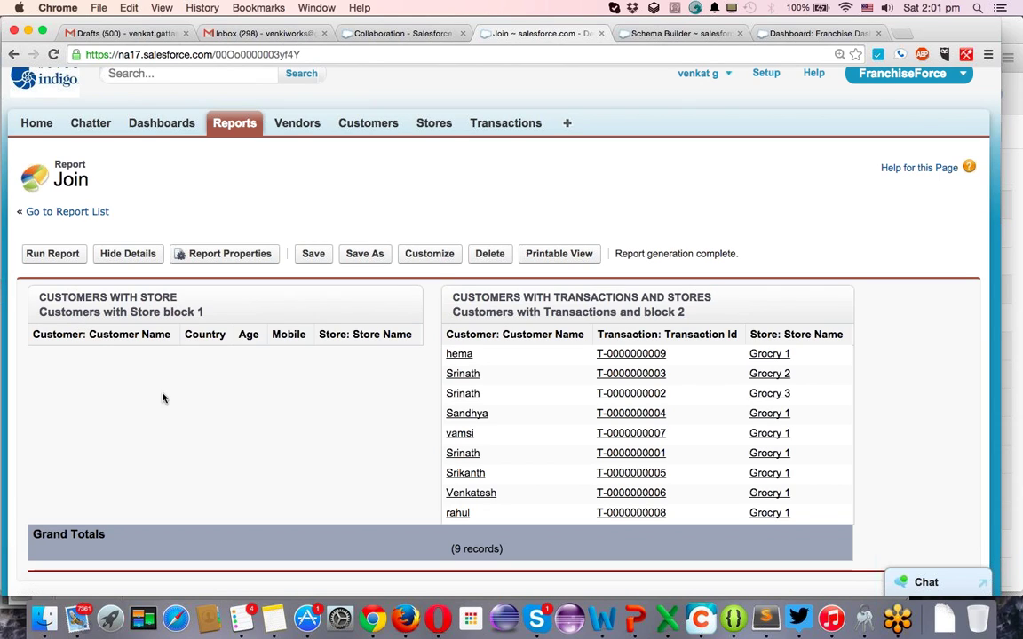
# Go to the Franchise Dashboard and open it for editing.
pyautogui.click(166, 127)
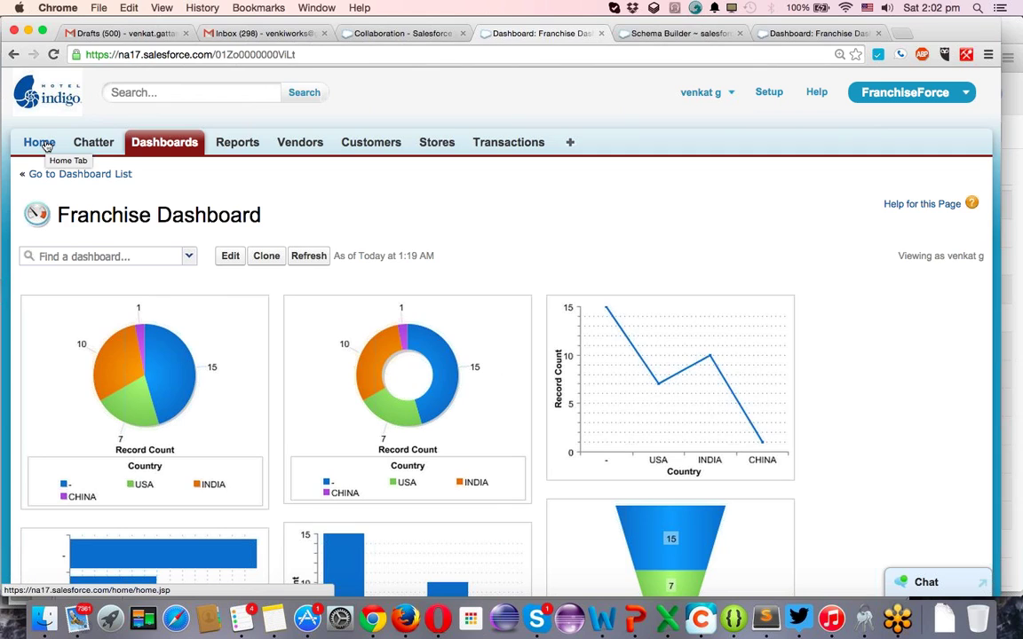
pyautogui.click(178, 150)
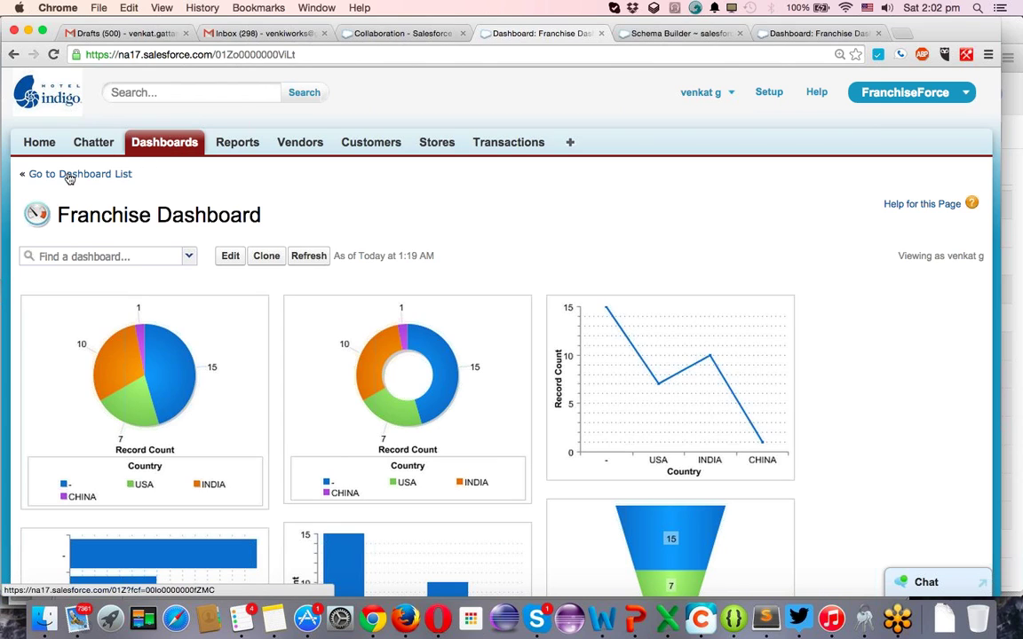
pyautogui.click(229, 258)
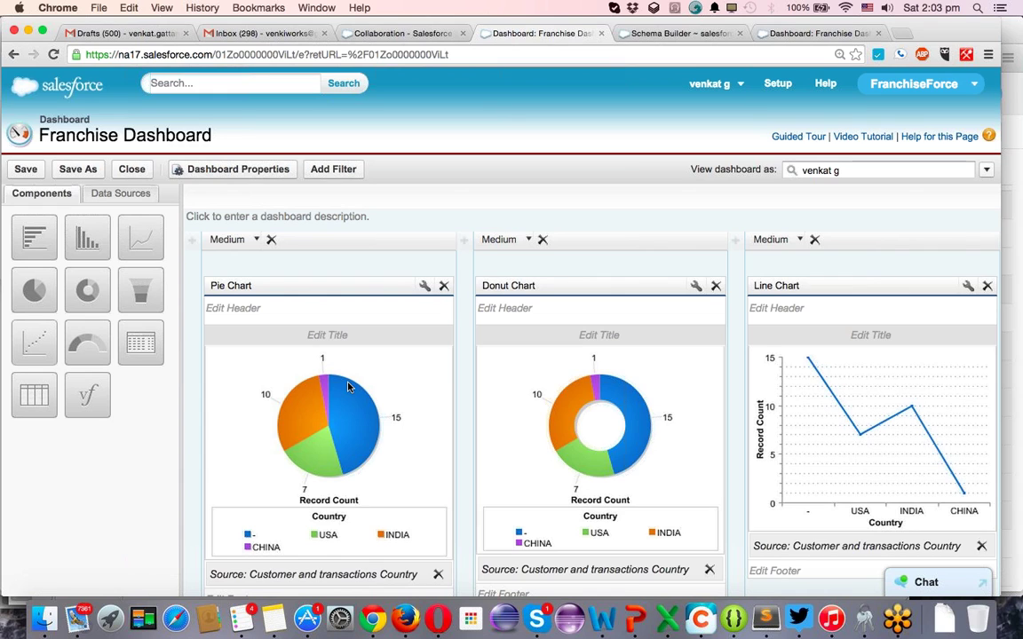
# Set the dashboard to run as the logged-in user, let authorized users change the running user, and save the dashboard.
pyautogui.click(985, 169)
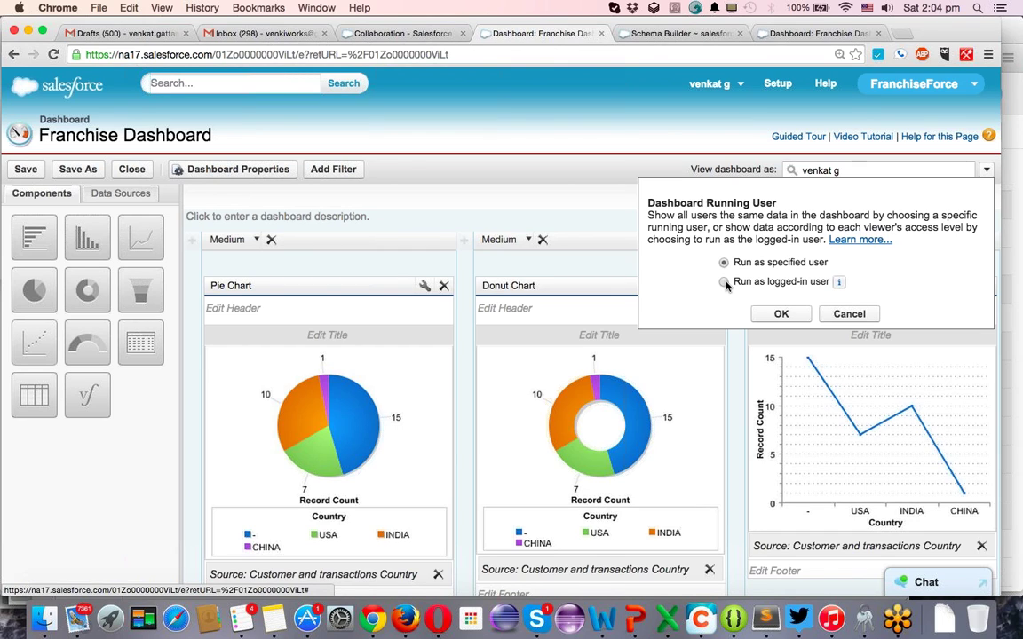
pyautogui.click(725, 282)
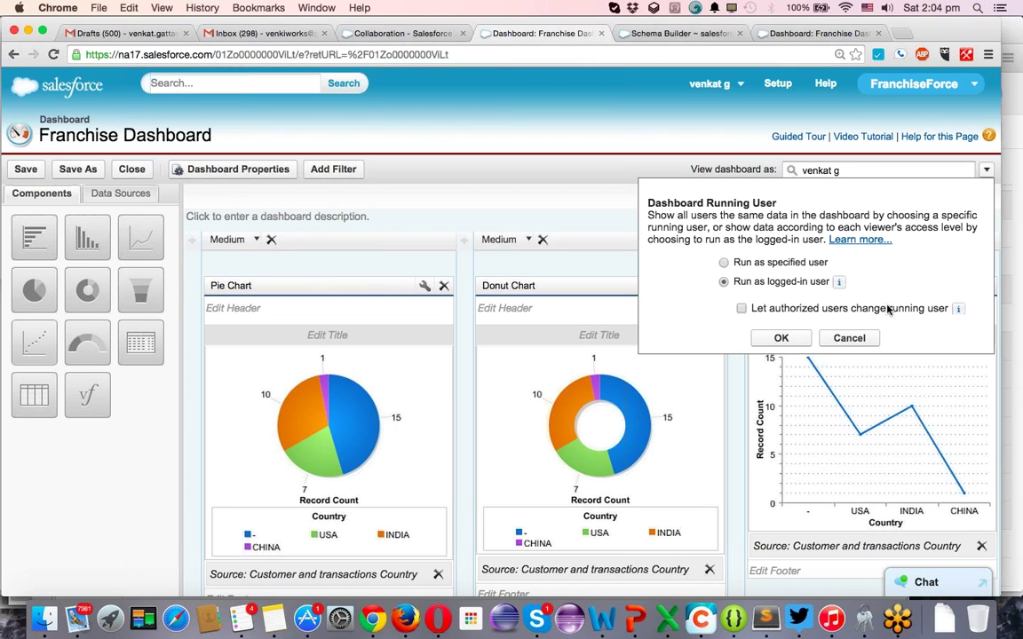
pyautogui.click(742, 309)
pyautogui.click(724, 263)
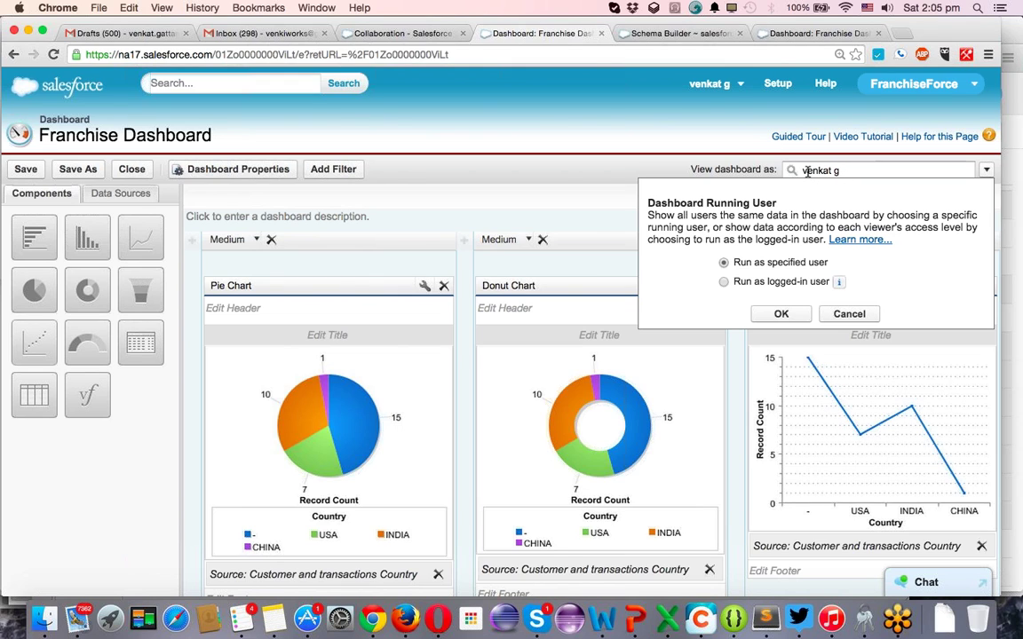
pyautogui.click(723, 282)
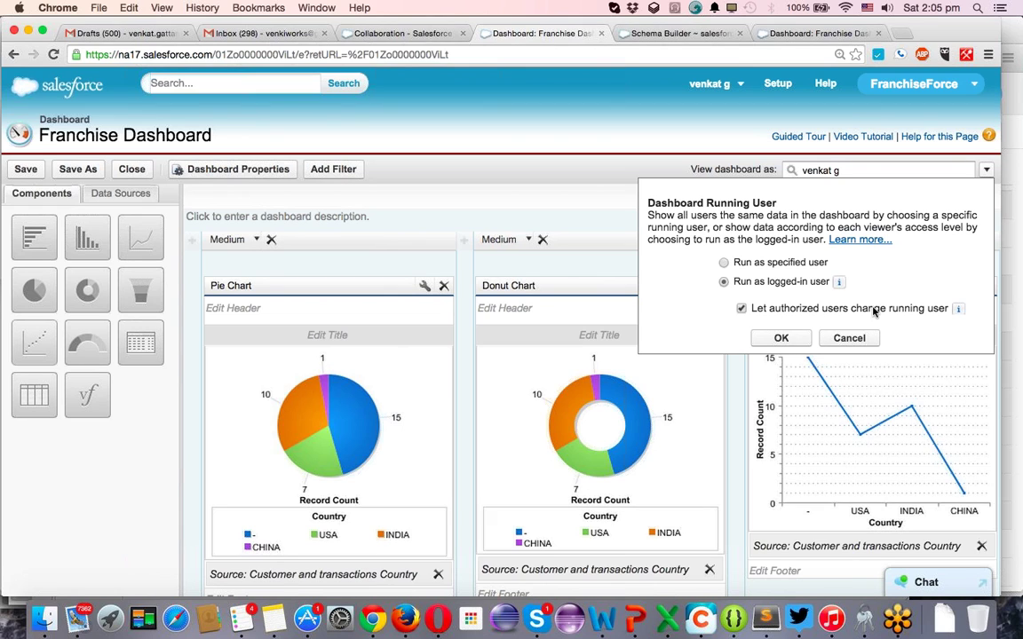
pyautogui.moveTo(881, 306)
pyautogui.moveTo(959, 315)
pyautogui.click(786, 338)
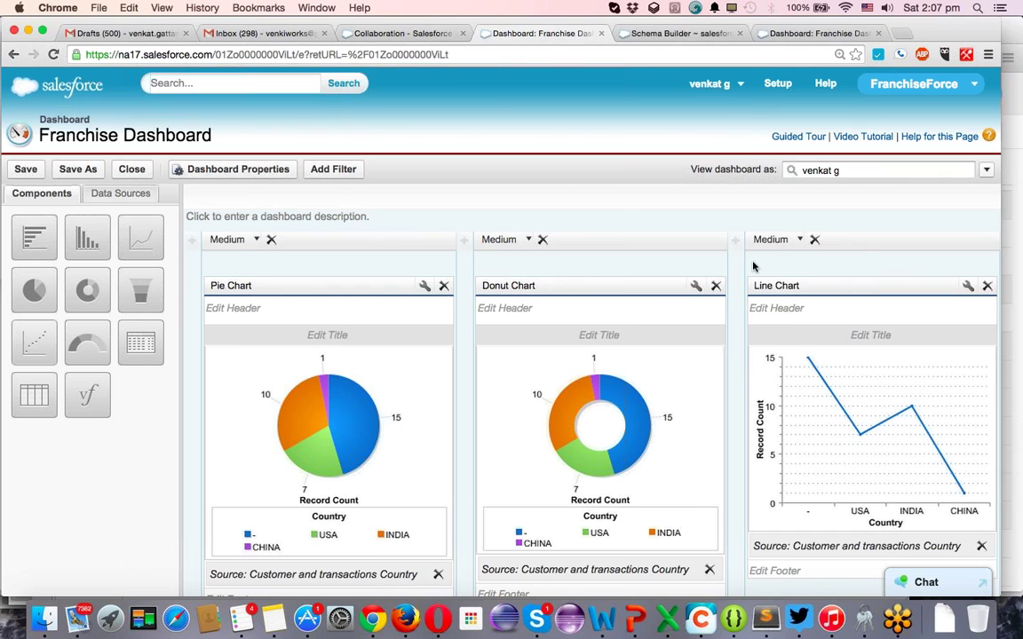
pyautogui.click(14, 171)
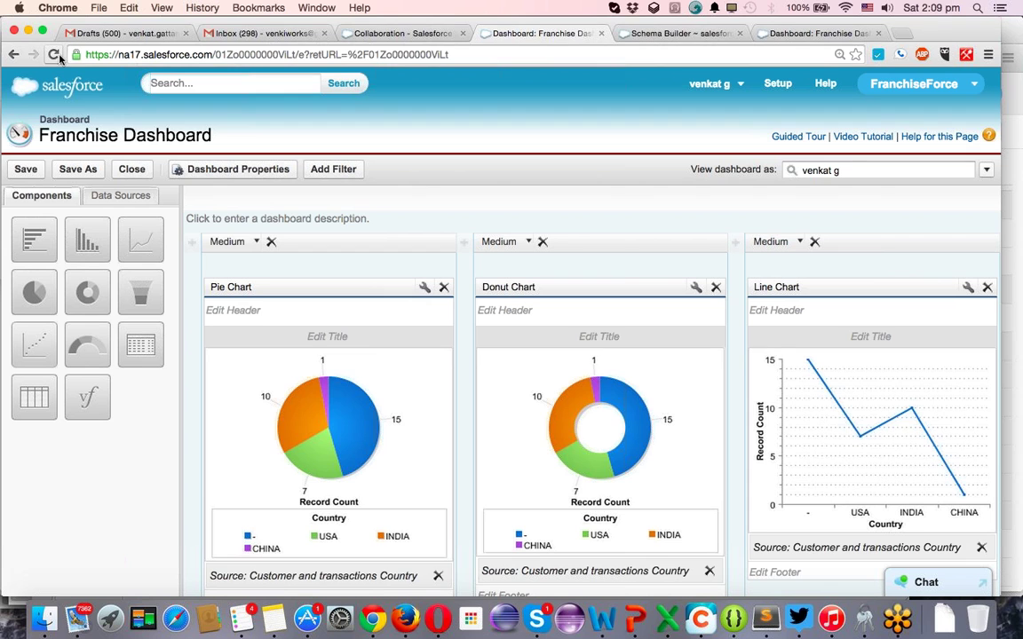
# Close the first Franchise Dashboard browser page and the Schema Builder page, keeping the other dashboard page open.
pyautogui.click(601, 33)
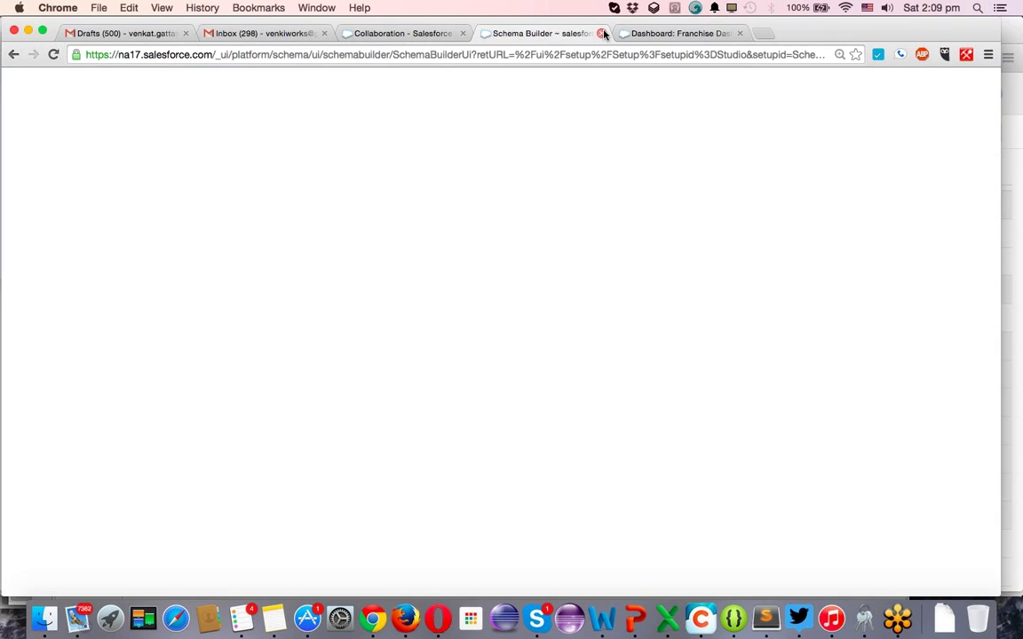
pyautogui.click(601, 33)
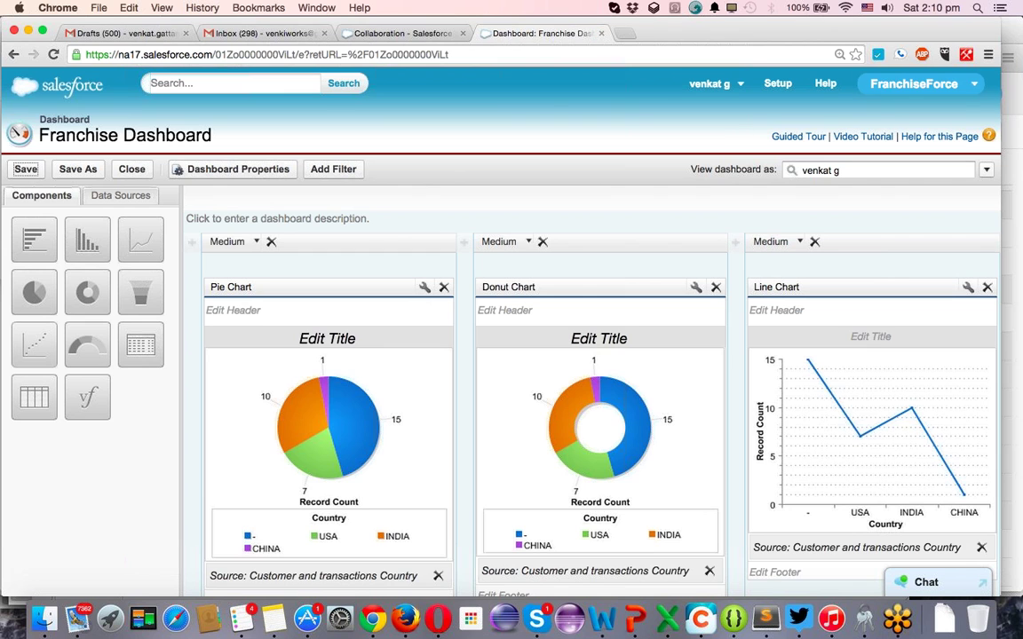
pyautogui.click(435, 36)
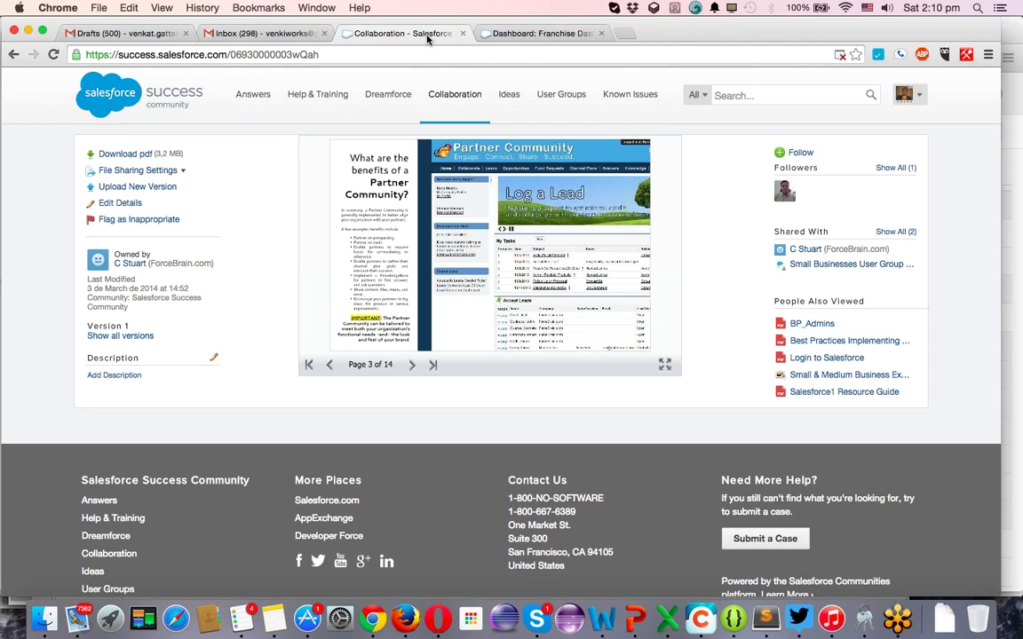
pyautogui.click(543, 35)
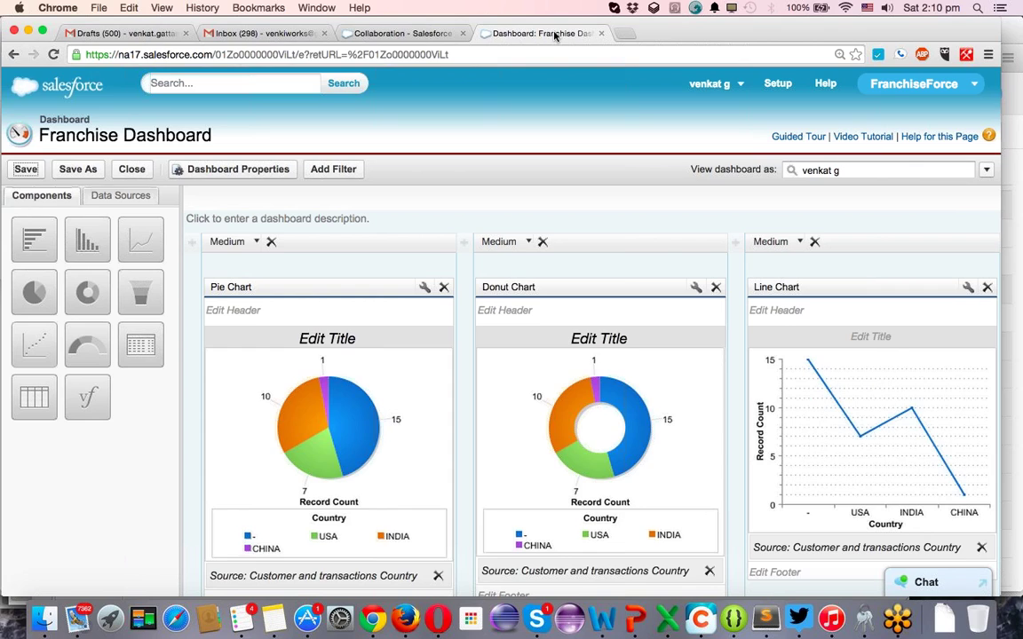
pyautogui.click(443, 38)
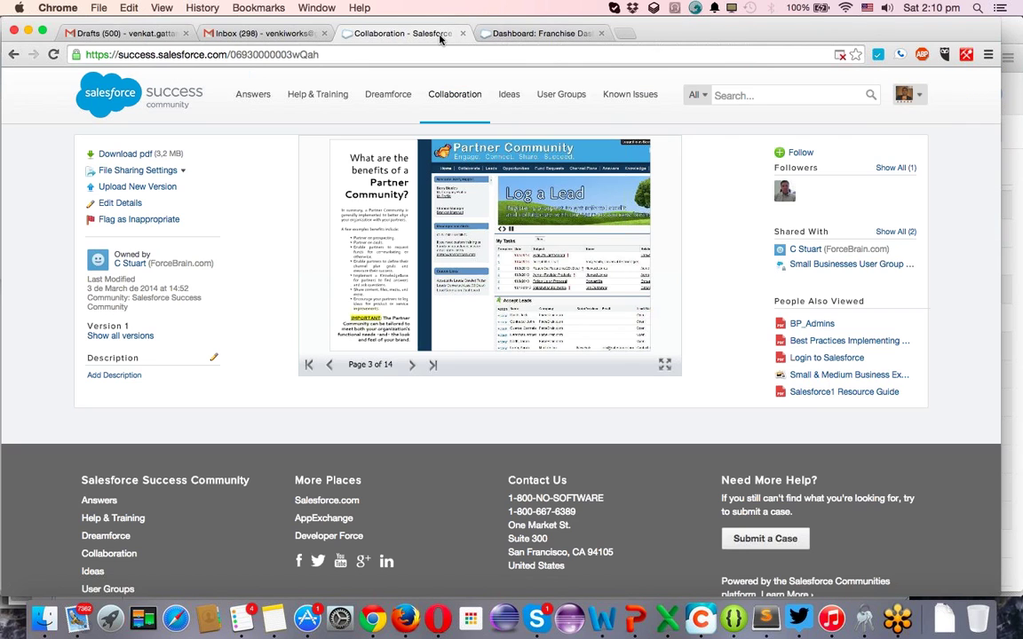
pyautogui.click(276, 35)
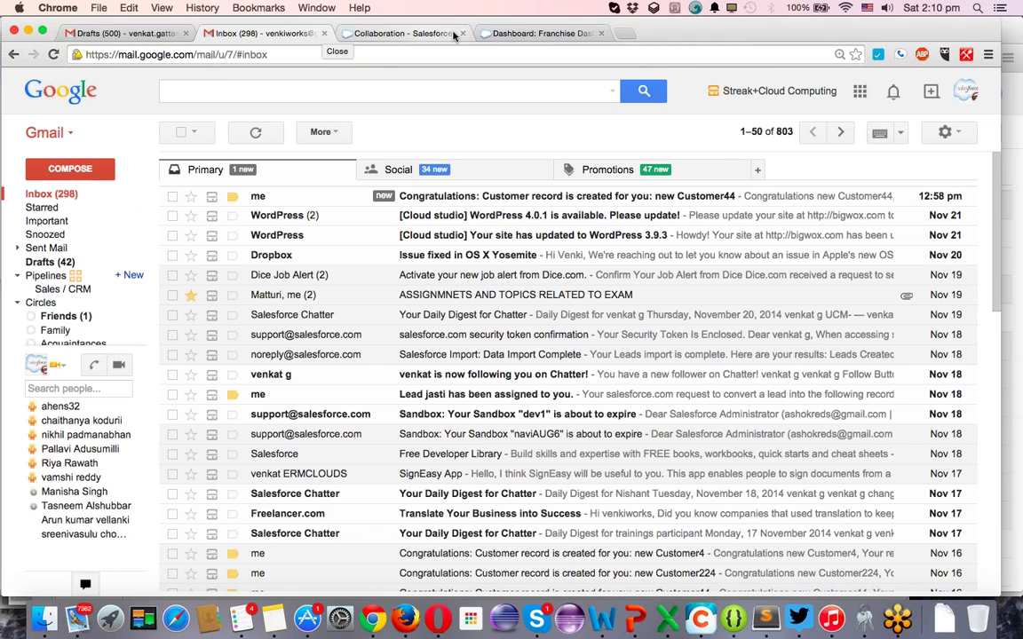
pyautogui.click(541, 36)
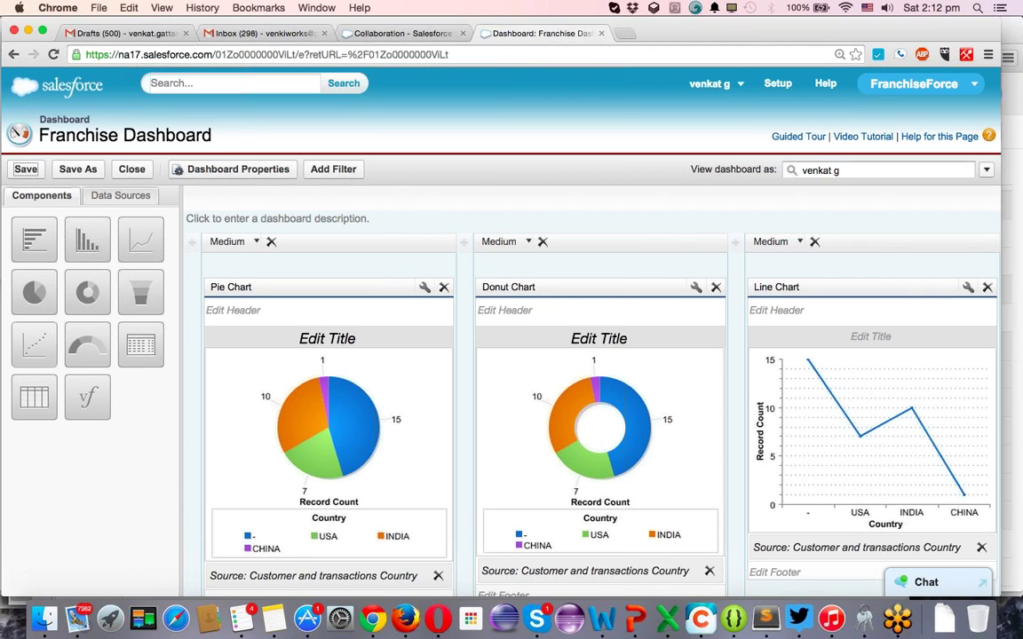
pyautogui.click(626, 36)
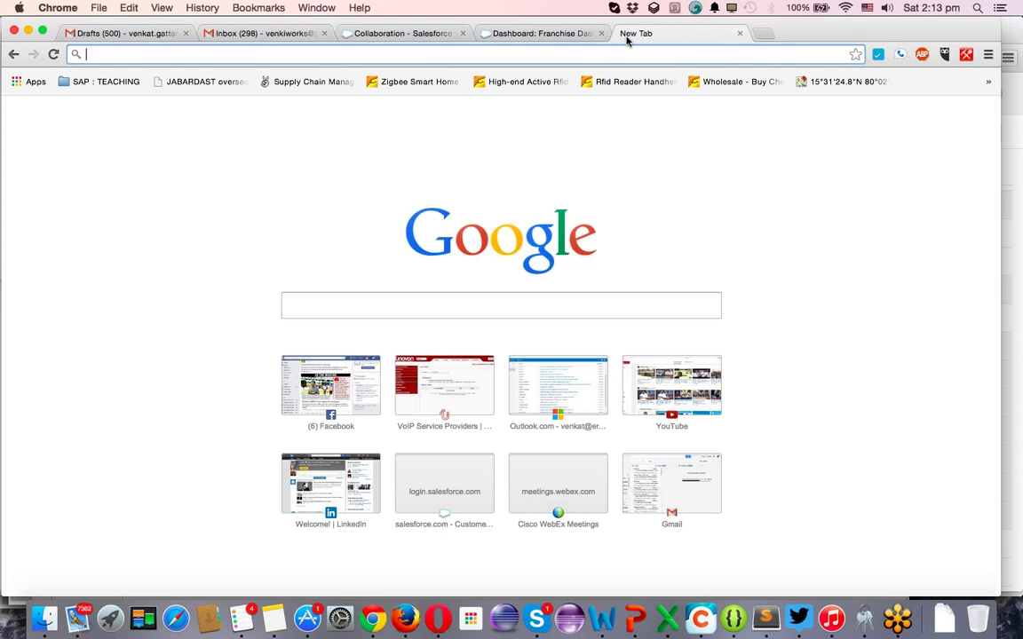
pyautogui.click(739, 34)
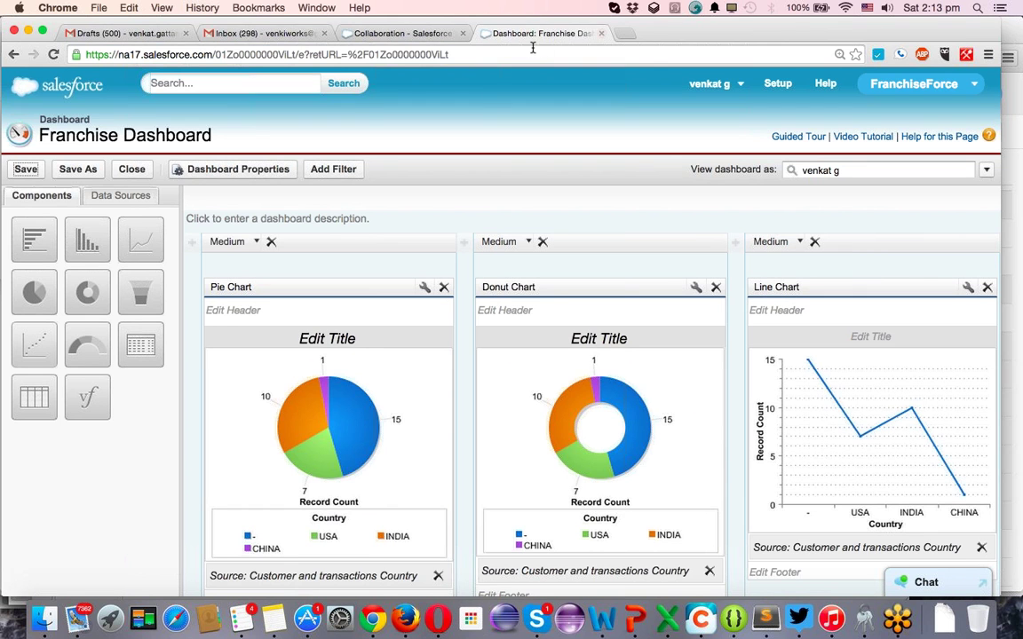